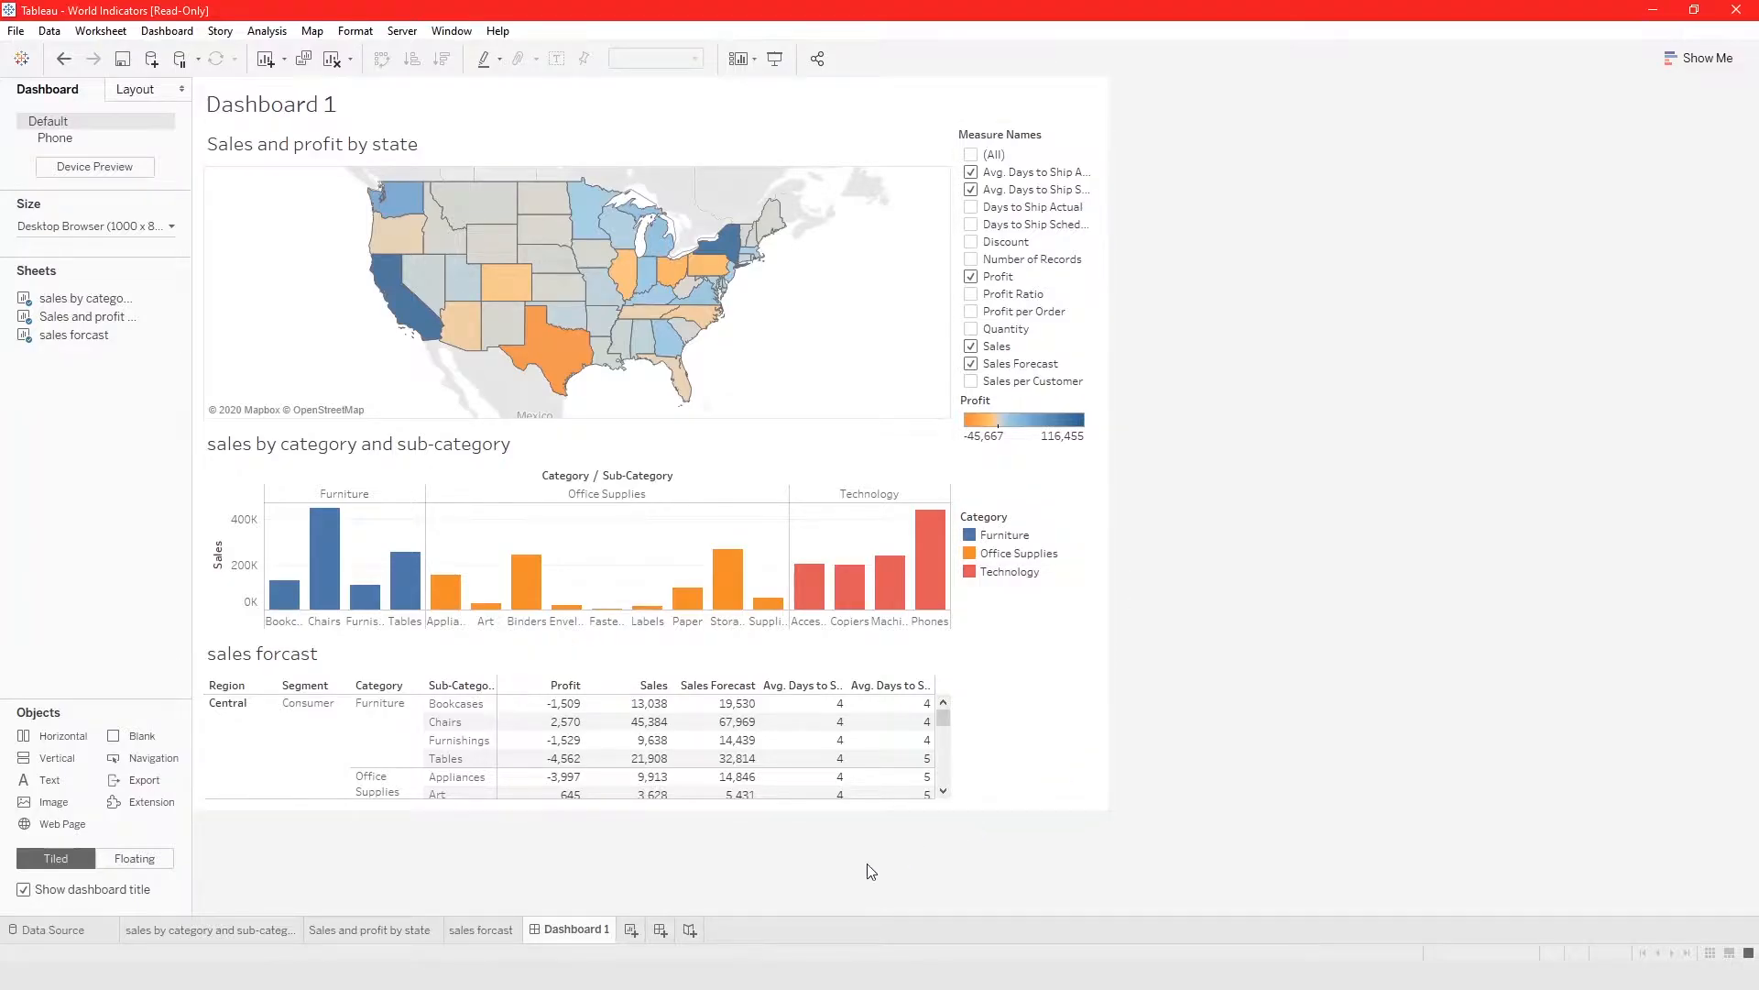
Review the three source worksheets, return to Dashboard 1 and browse the rows of the sales forecast table
click(251, 932)
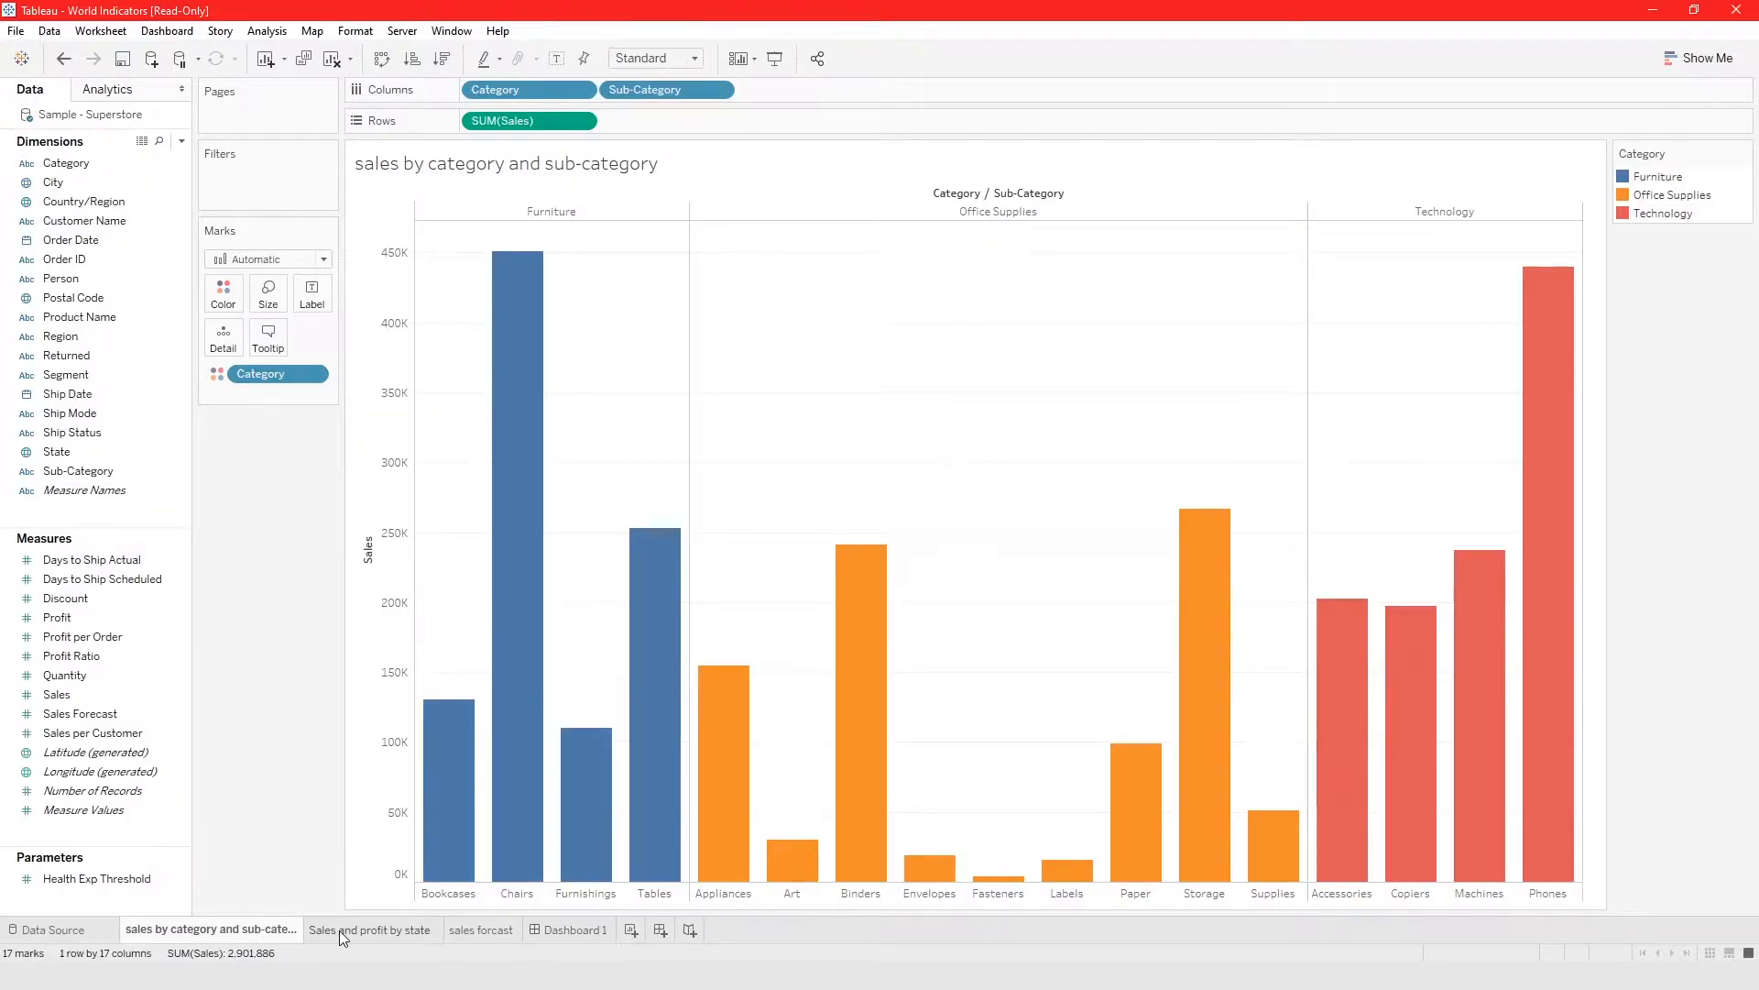
click(339, 931)
click(506, 938)
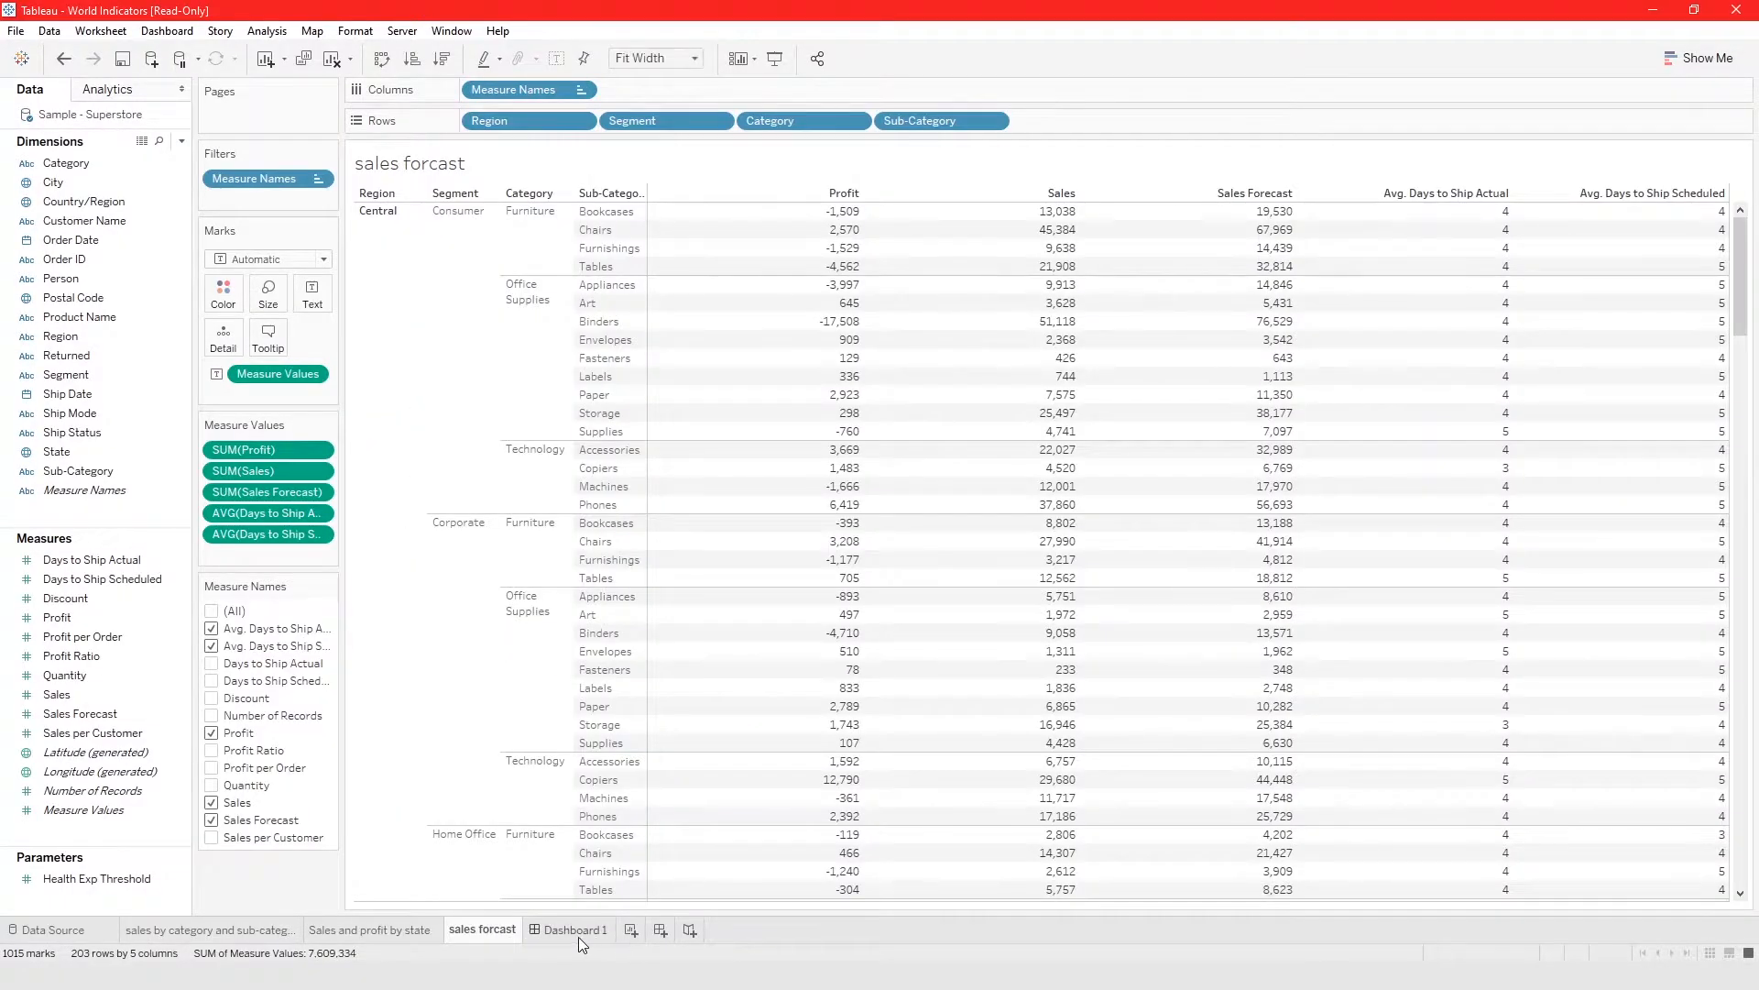
click(579, 934)
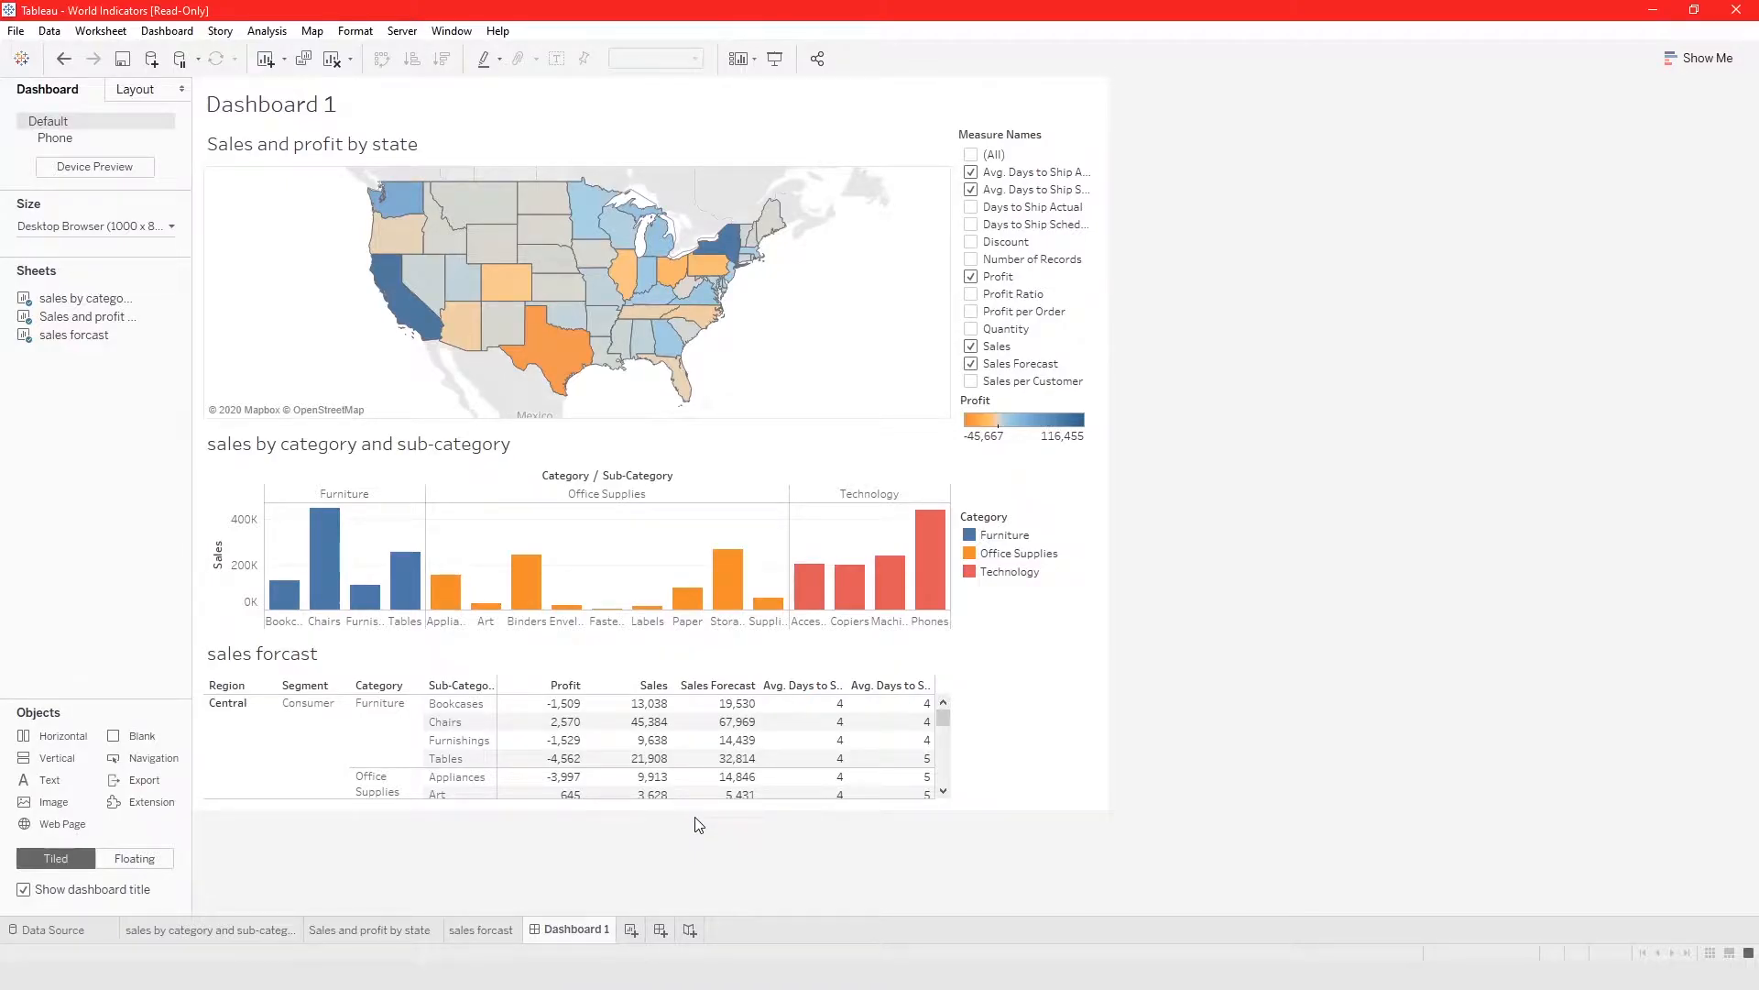
mouse_move(698, 744)
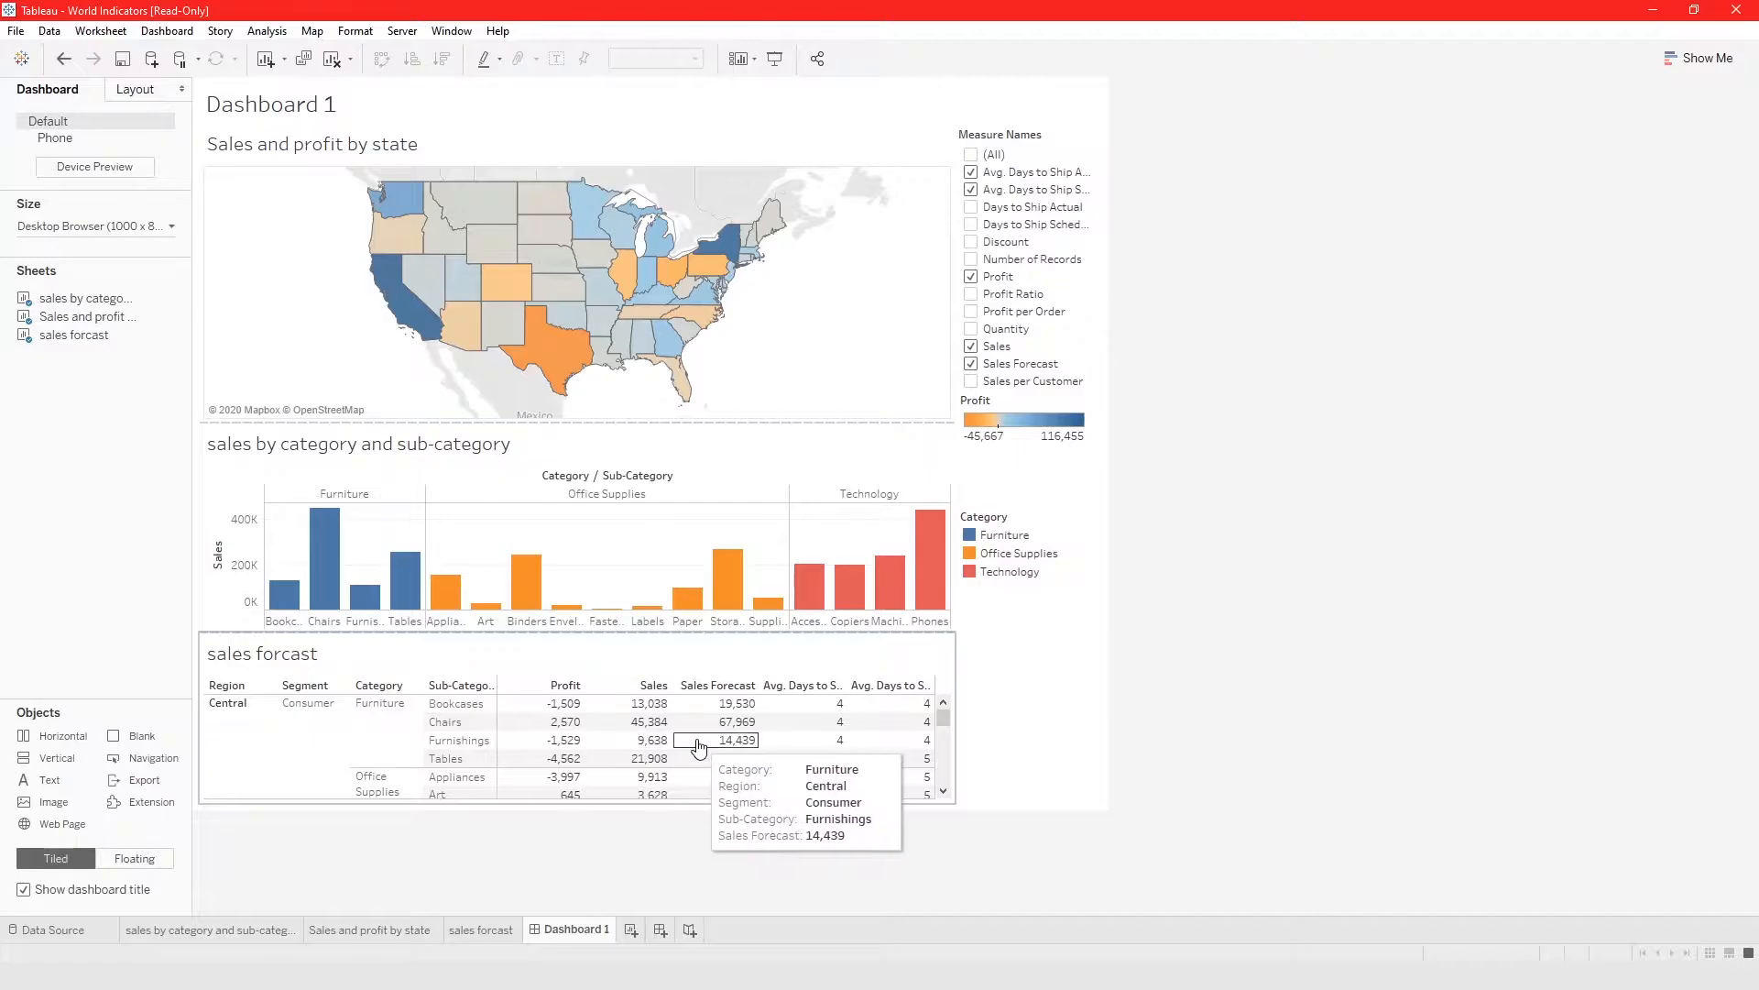
scroll(930, 737, down, 6)
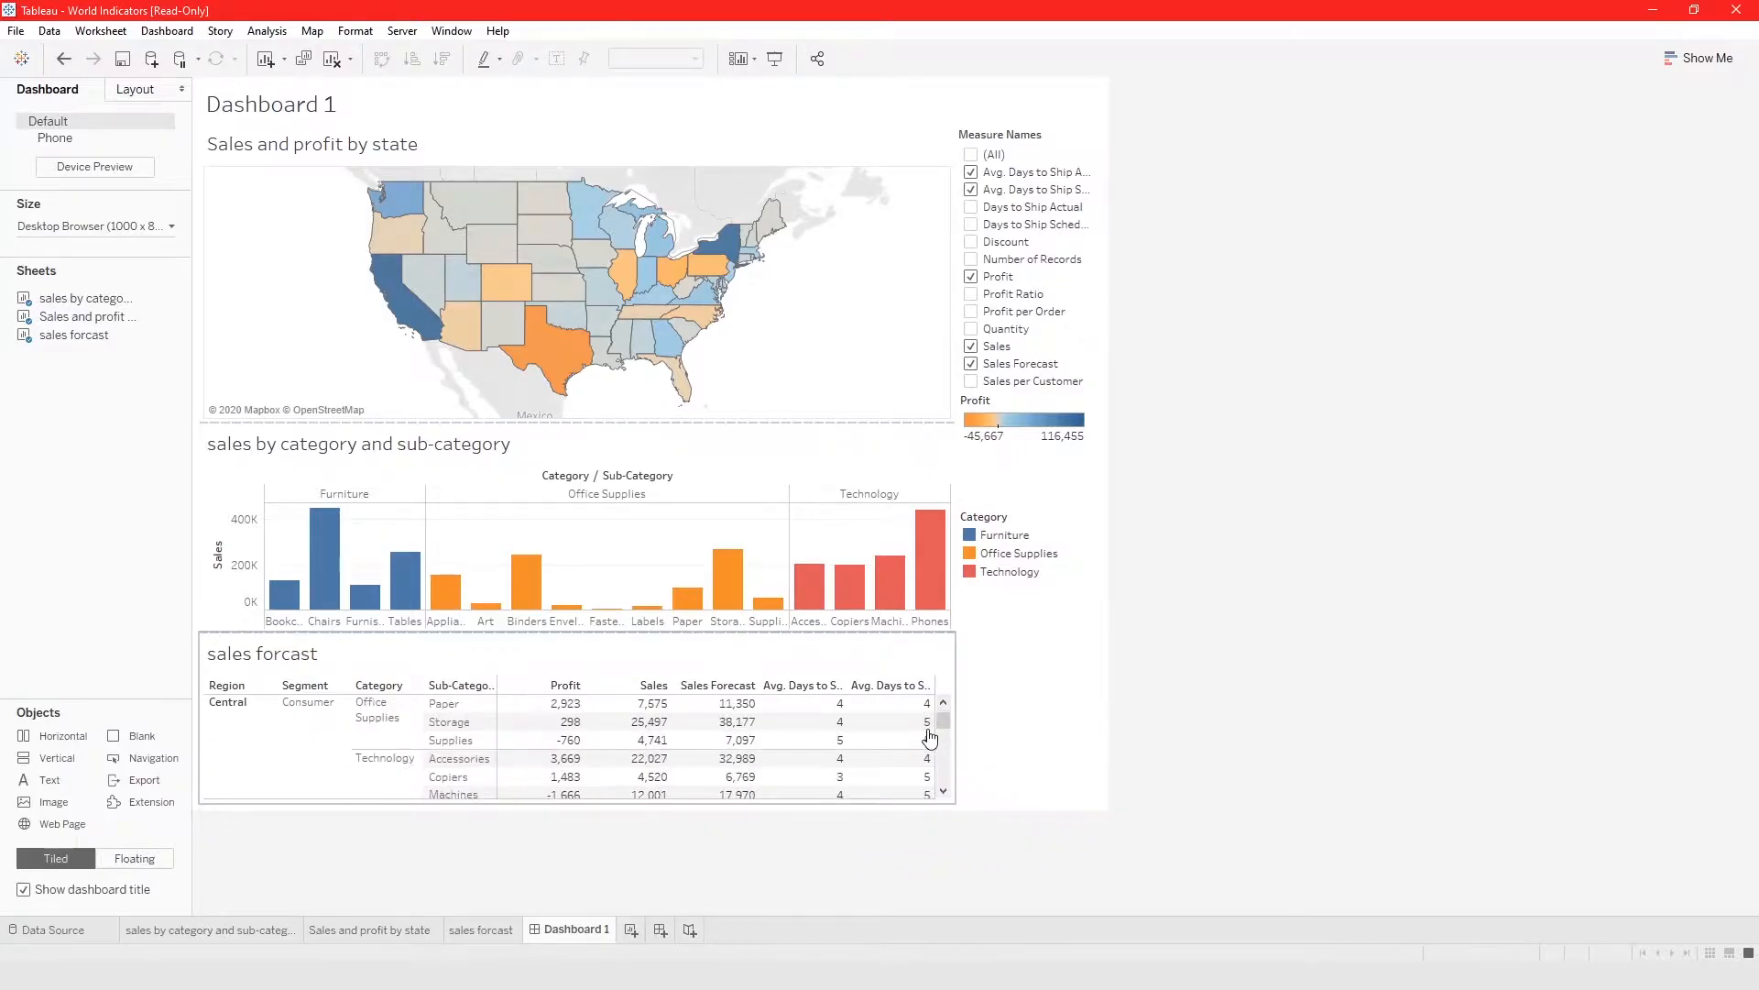
scroll(931, 735, up, 6)
mouse_move(930, 736)
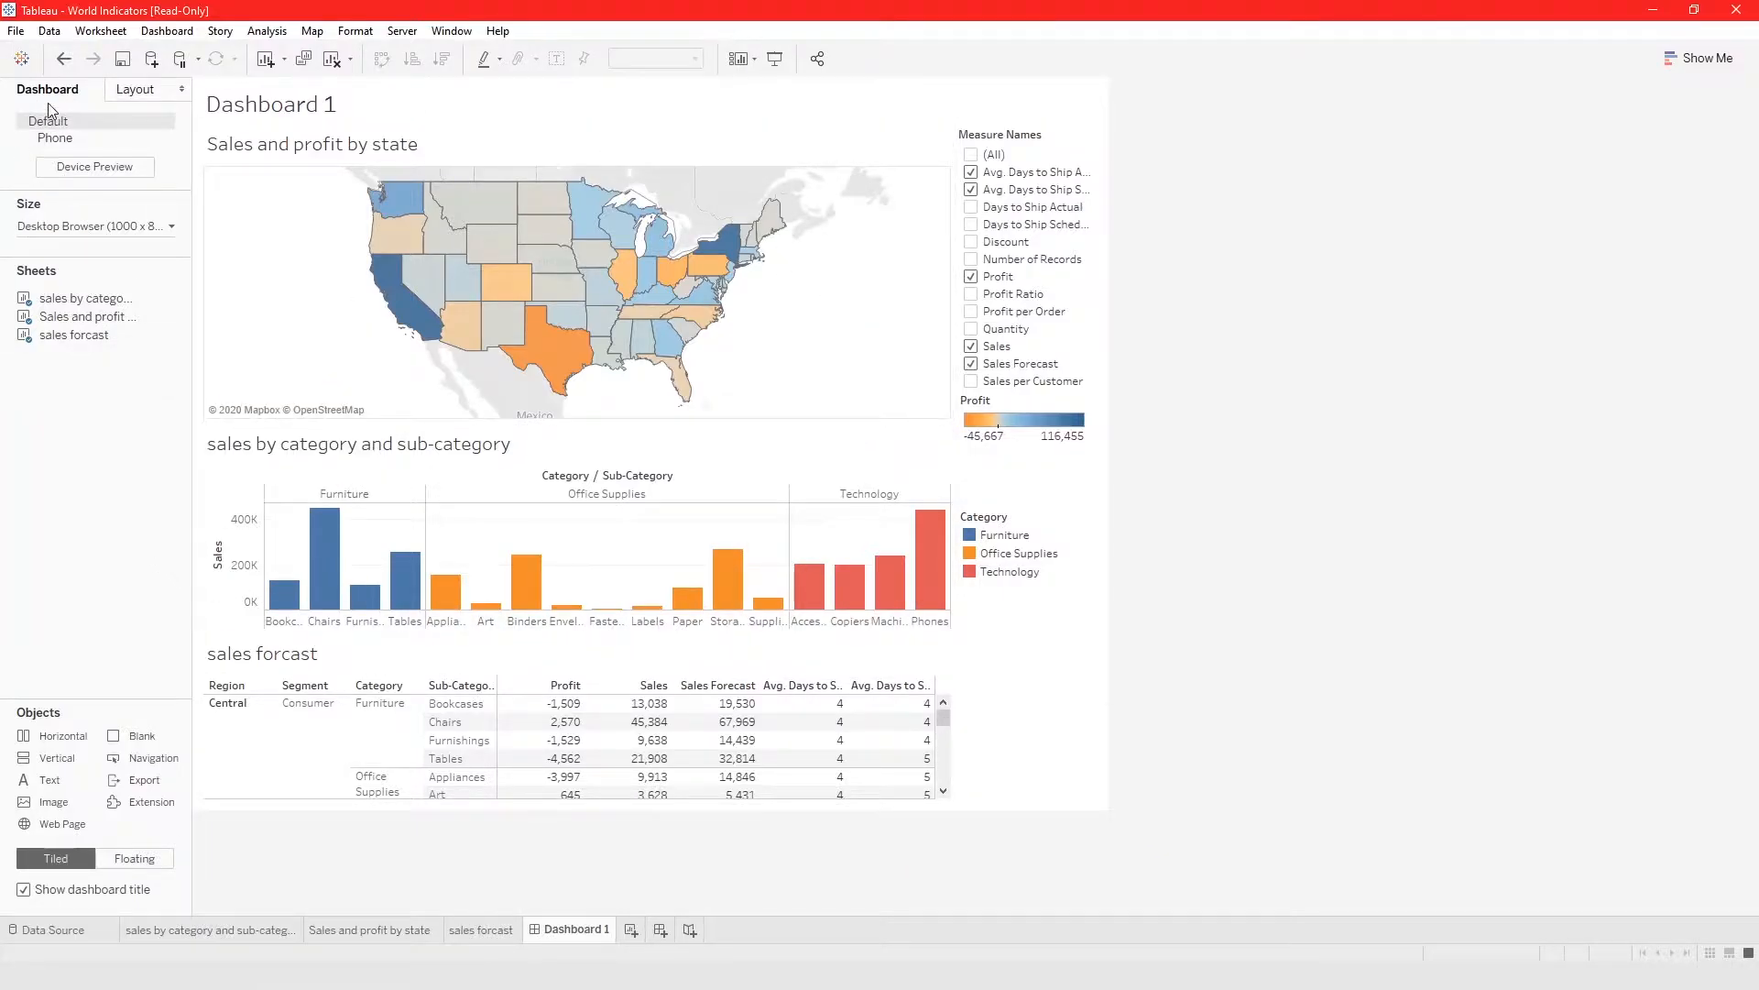
Preview the dashboard's Phone layout and the device preview, returning to the Default layout with the preview off
mouse_move(52, 135)
click(73, 139)
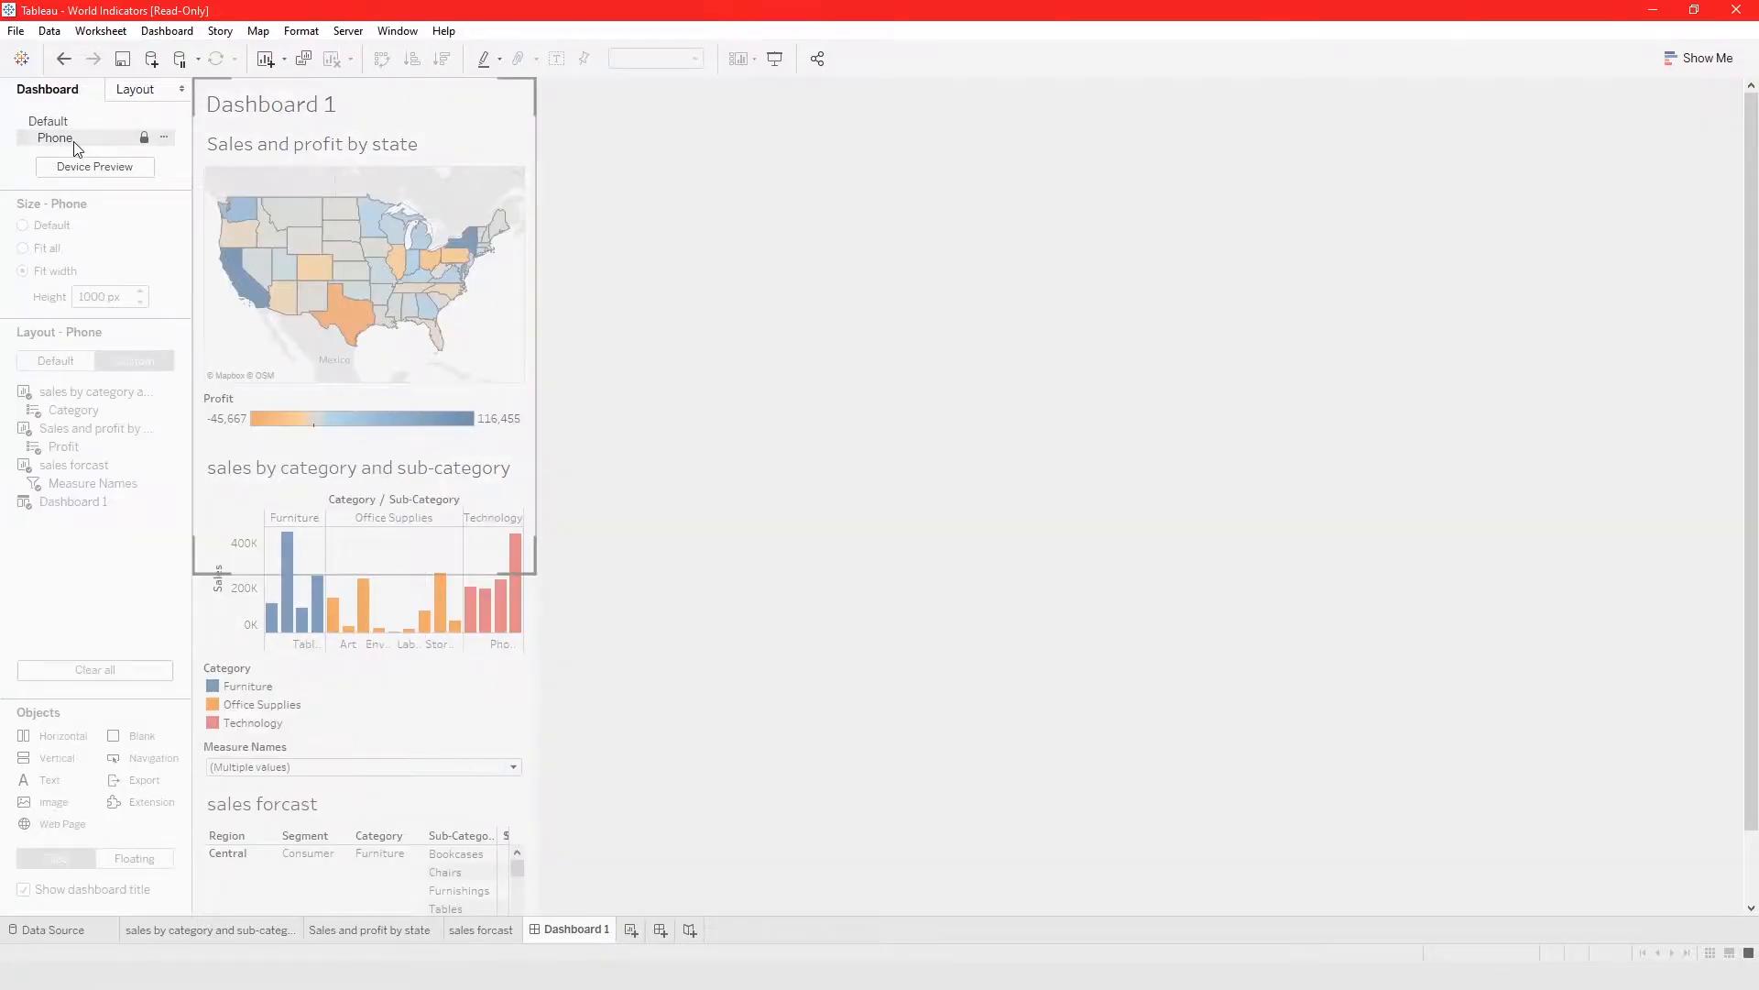
click(73, 121)
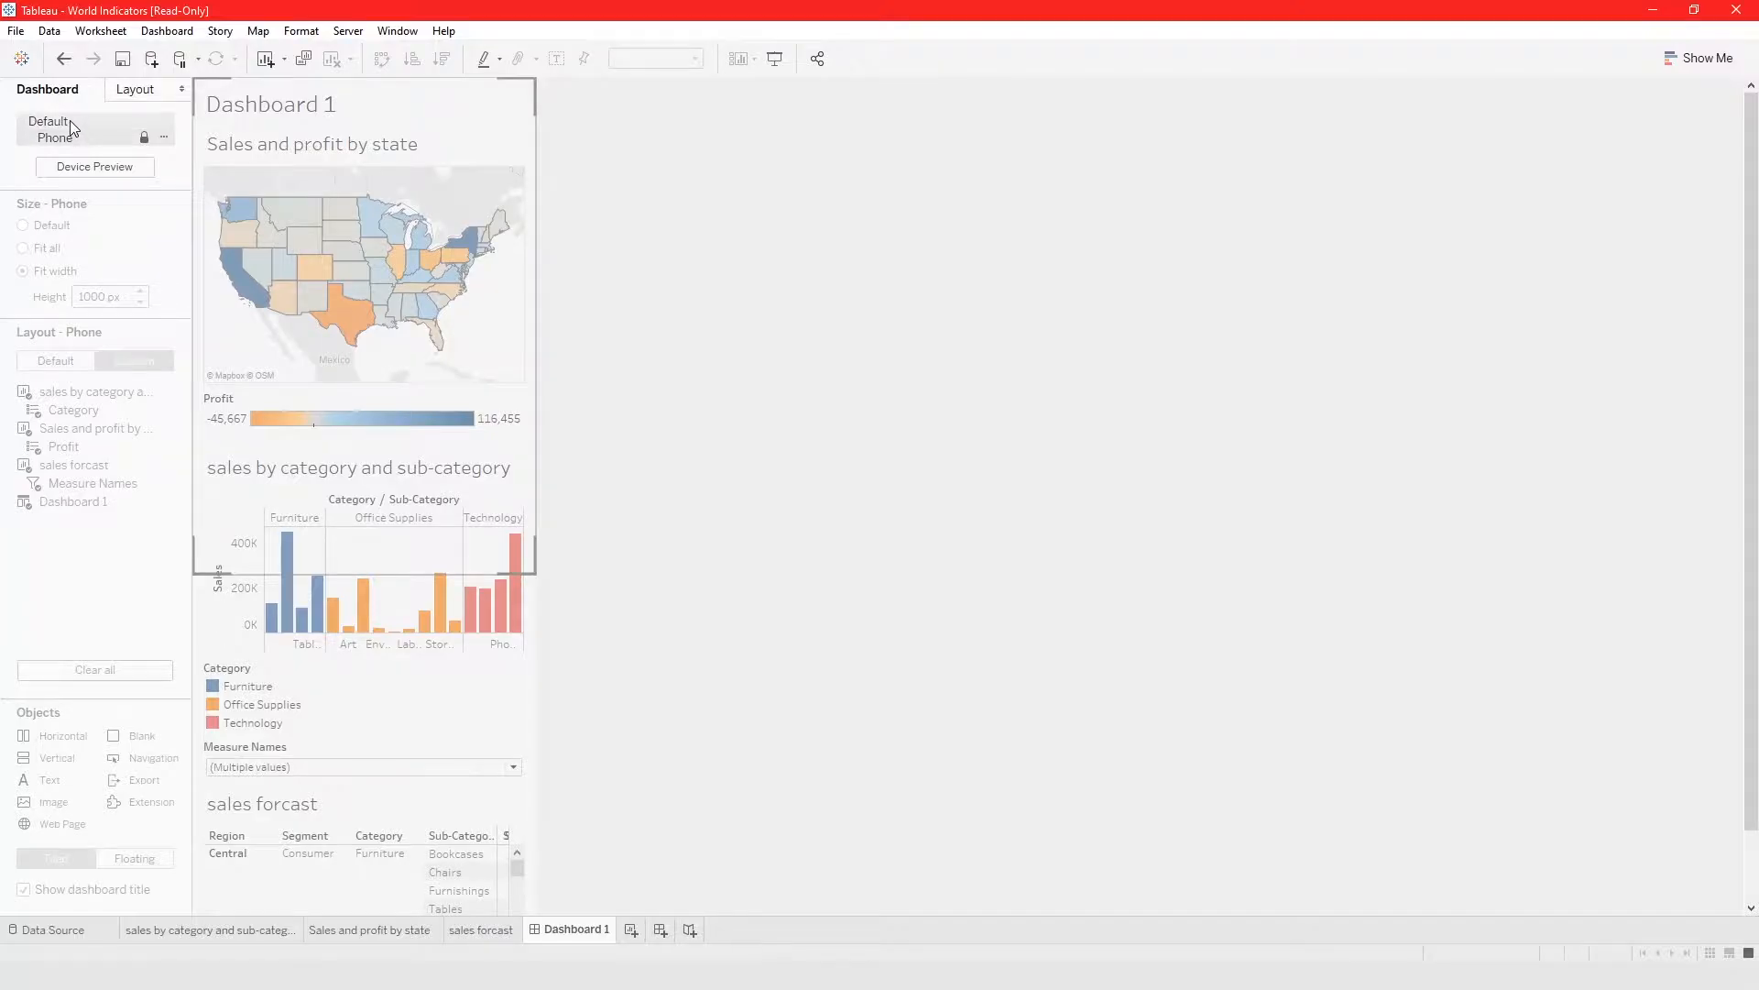
click(87, 170)
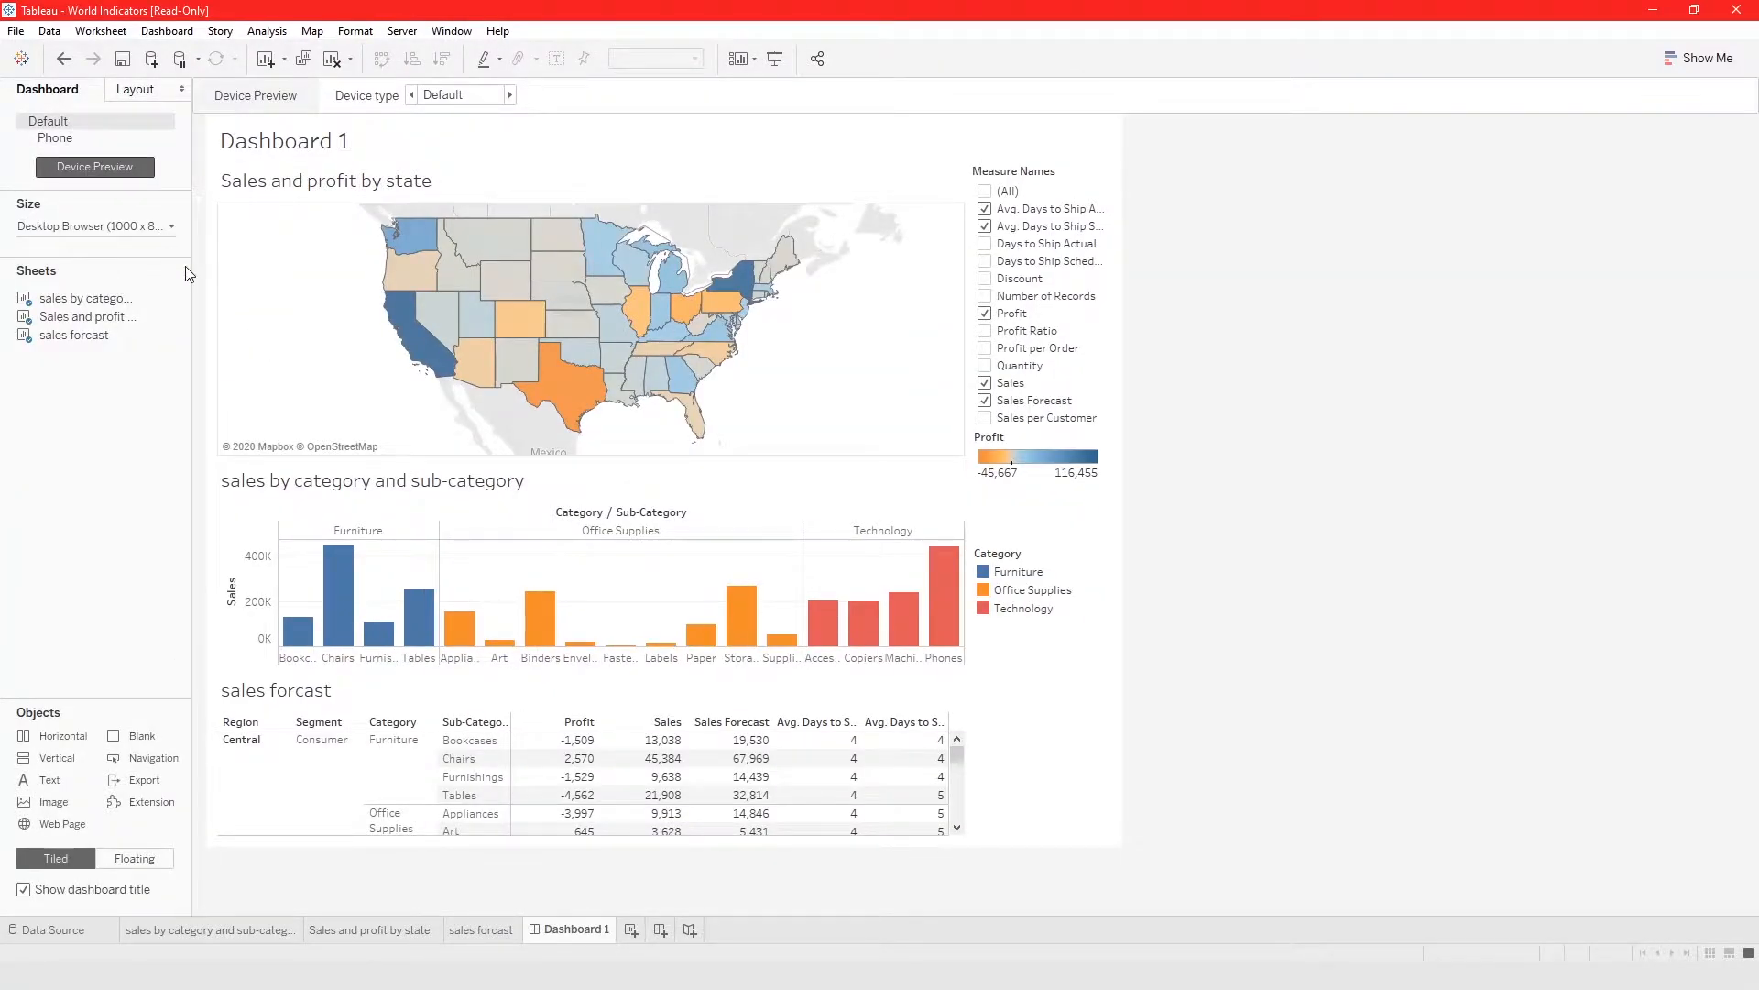
click(92, 138)
click(74, 119)
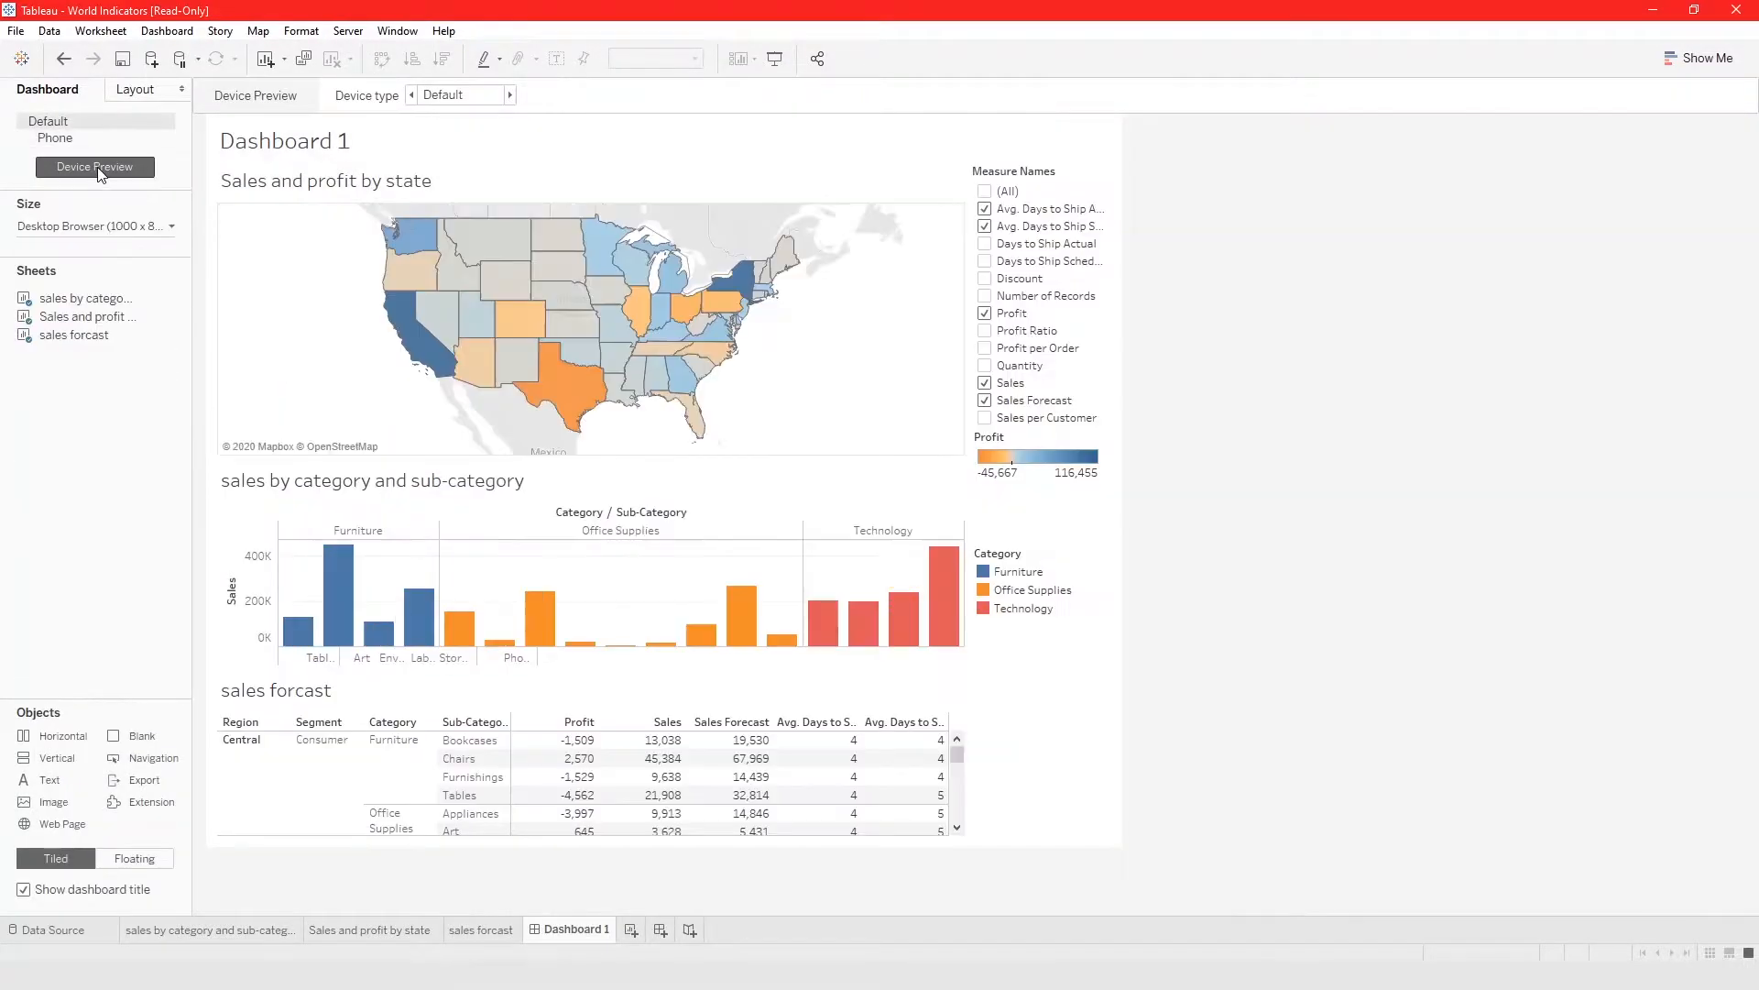
click(99, 171)
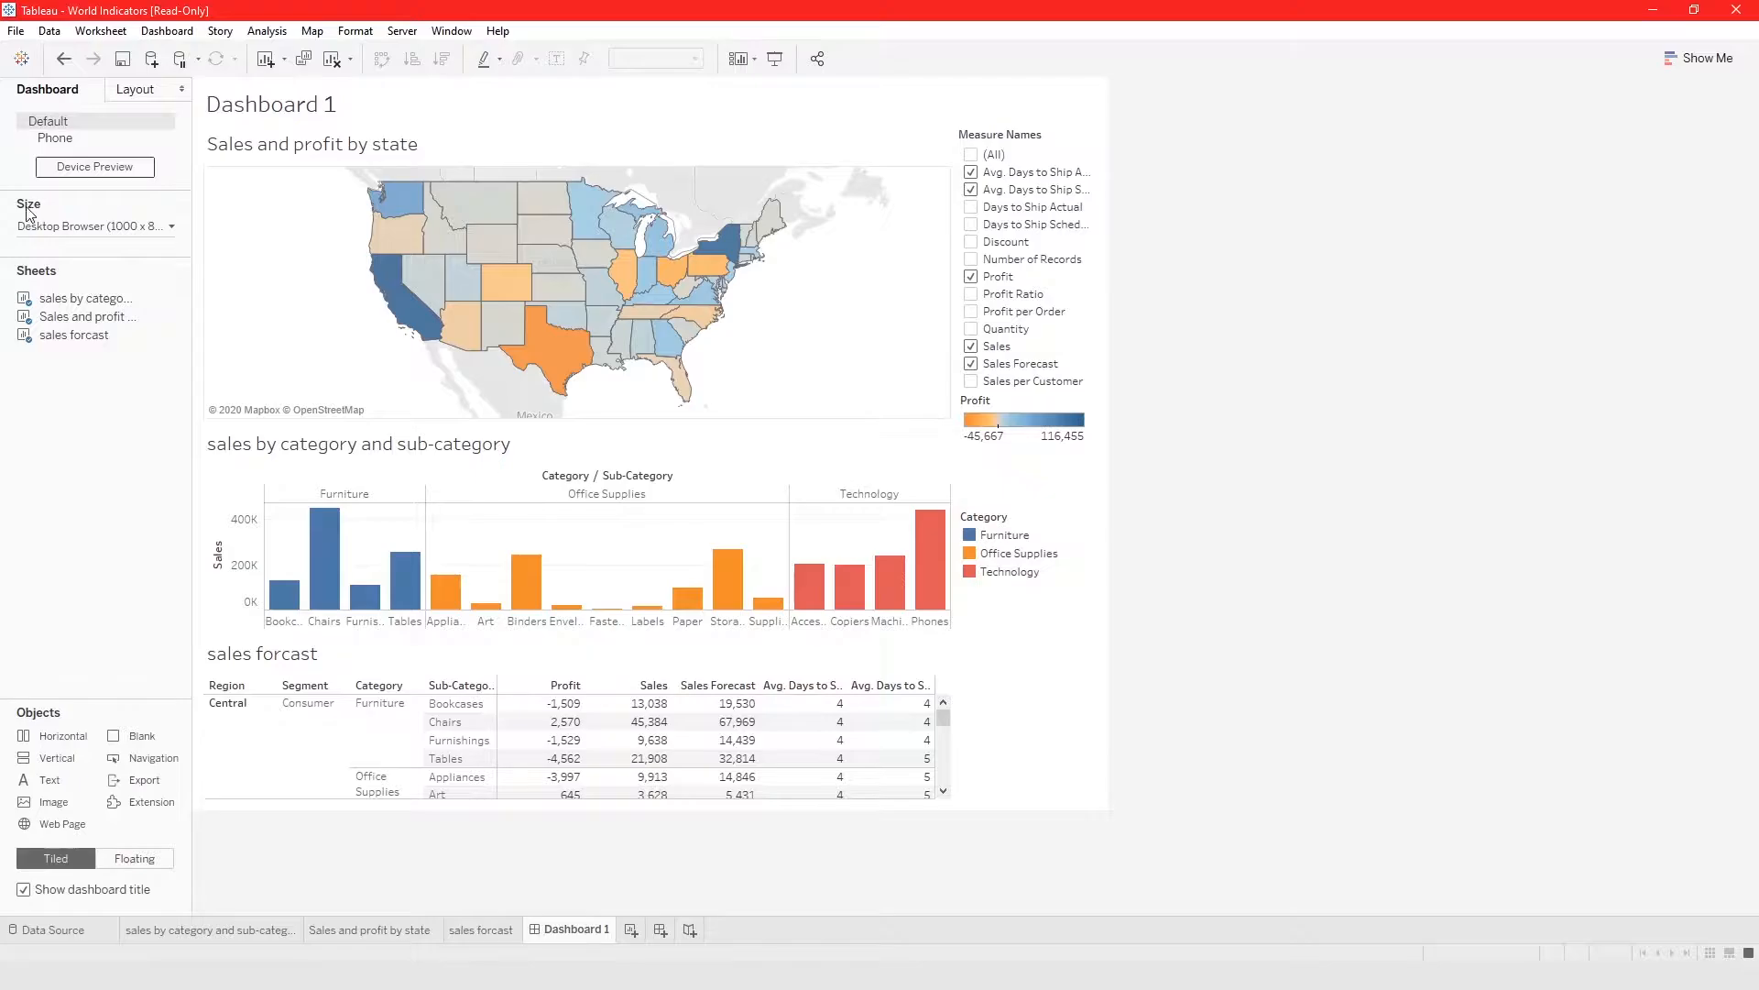
Set the dashboard to the fixed size Web Page Embedded (800 x 800)
click(61, 229)
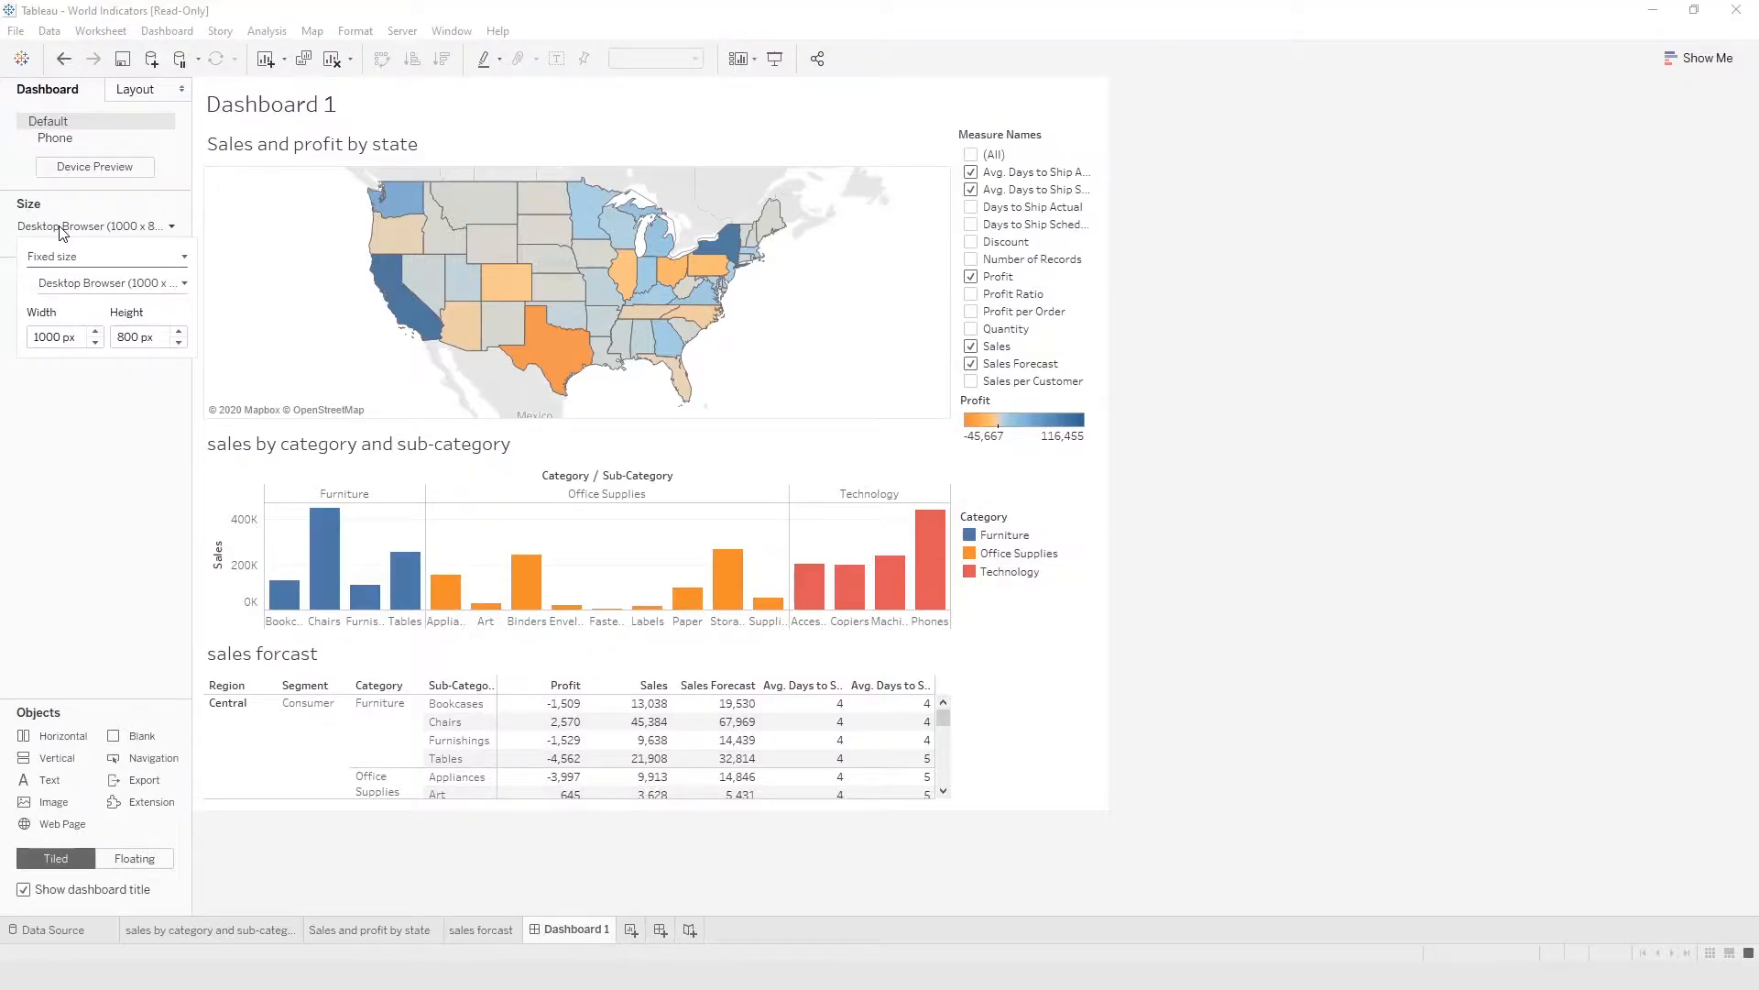
click(73, 261)
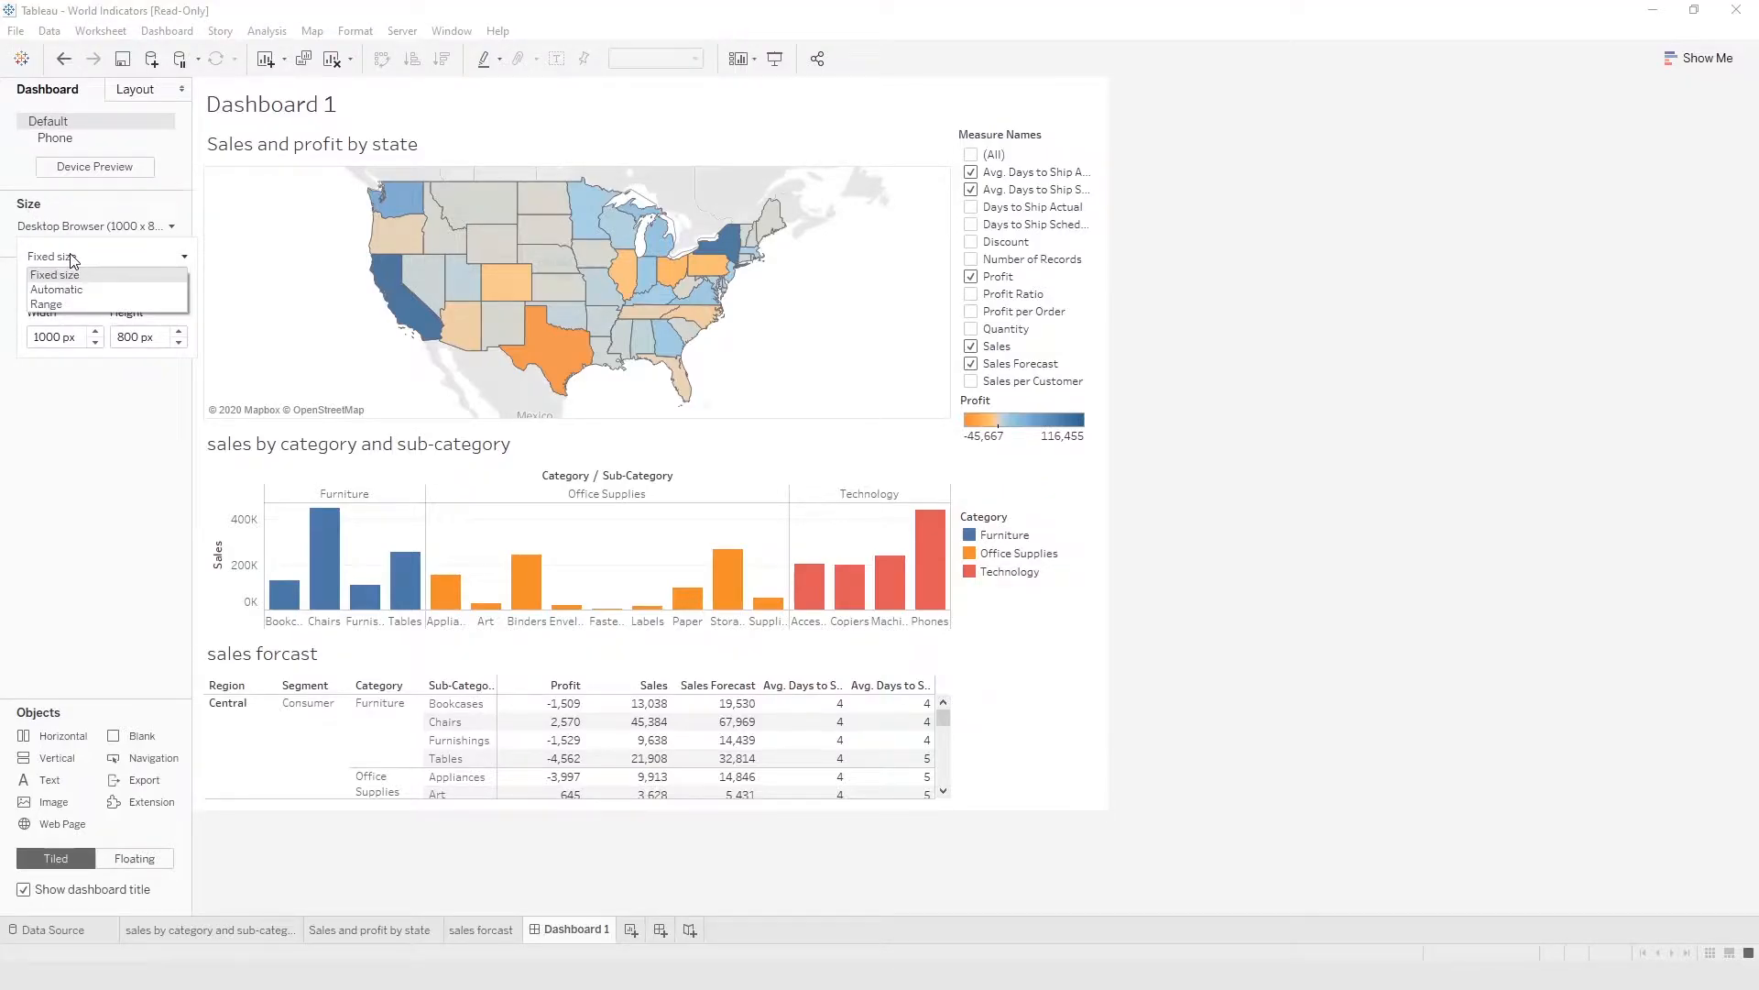
click(74, 277)
click(73, 283)
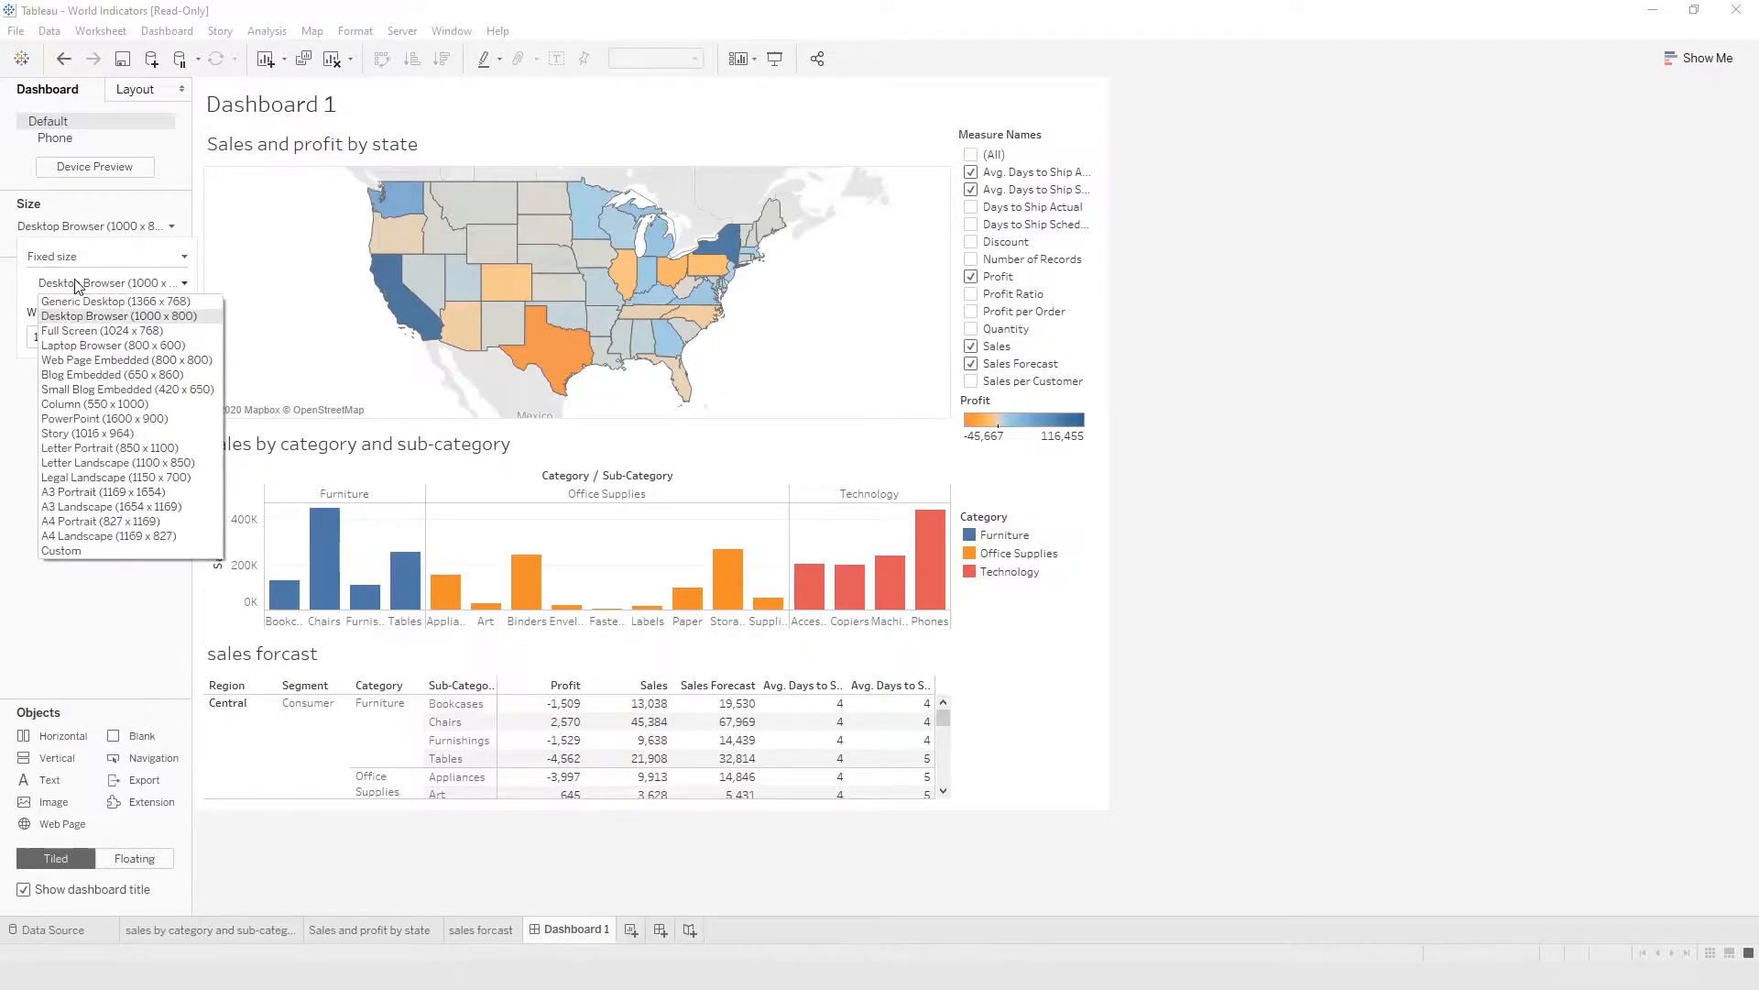
click(92, 359)
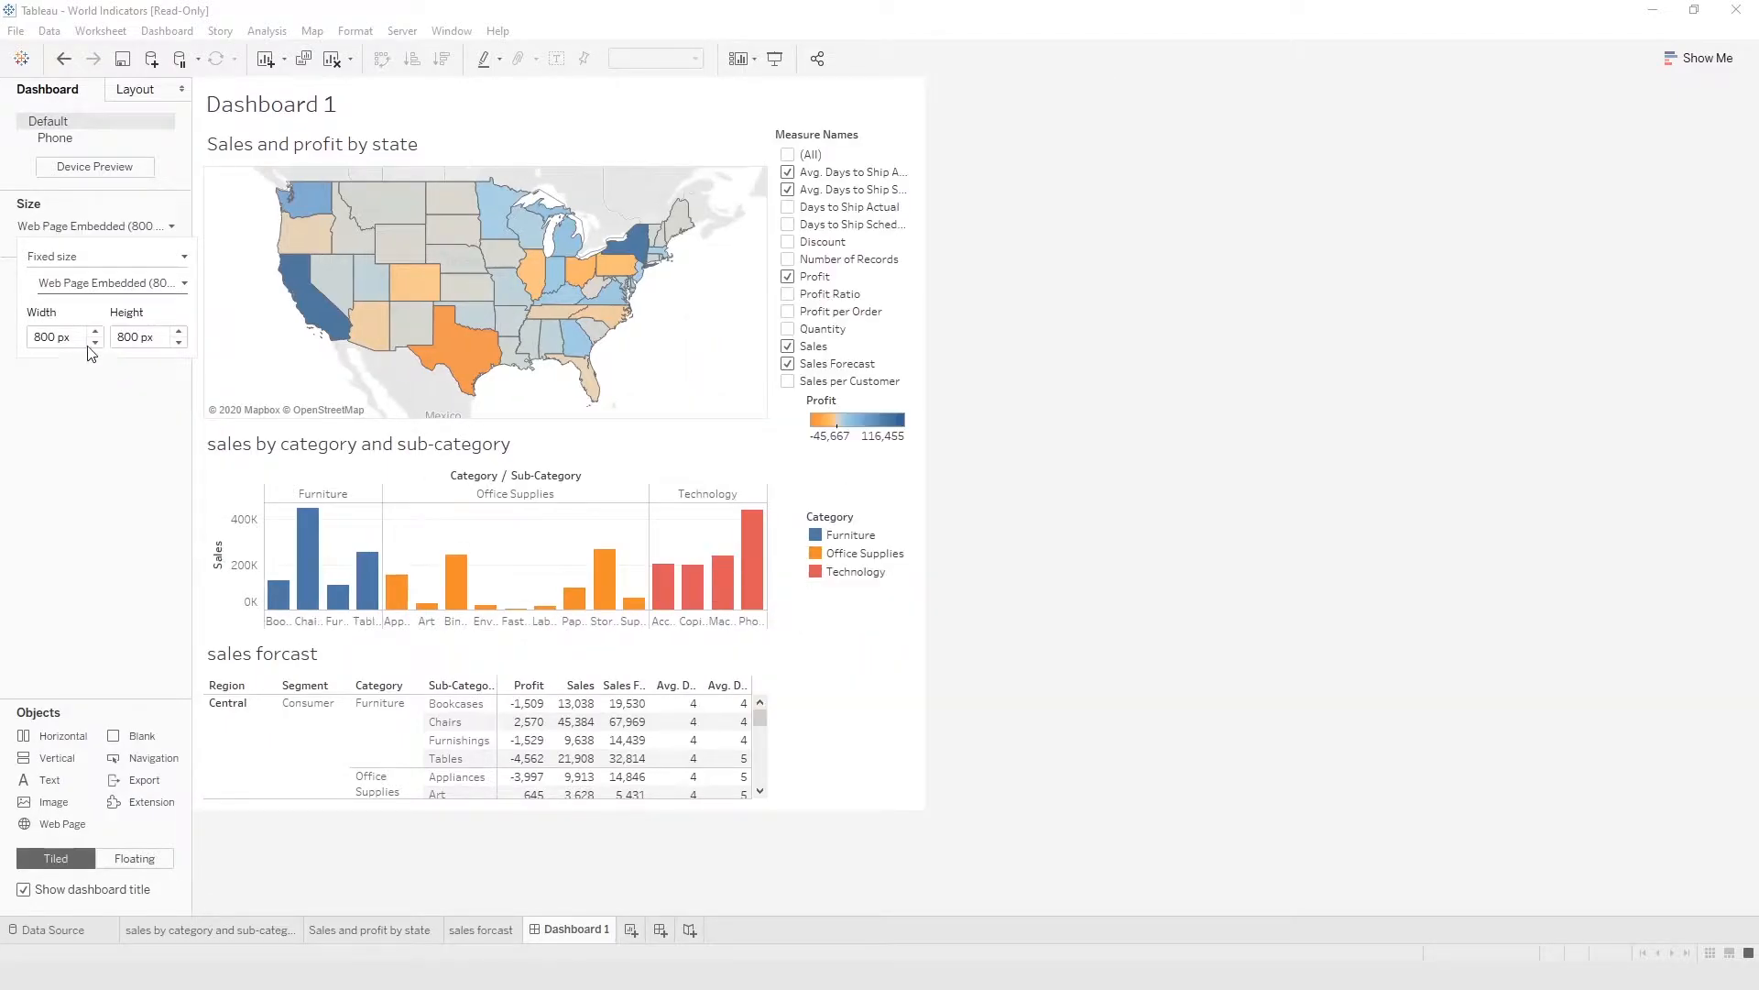
Set the dashboard's fixed size to Generic Desktop (1366 x 768)
click(101, 285)
click(101, 302)
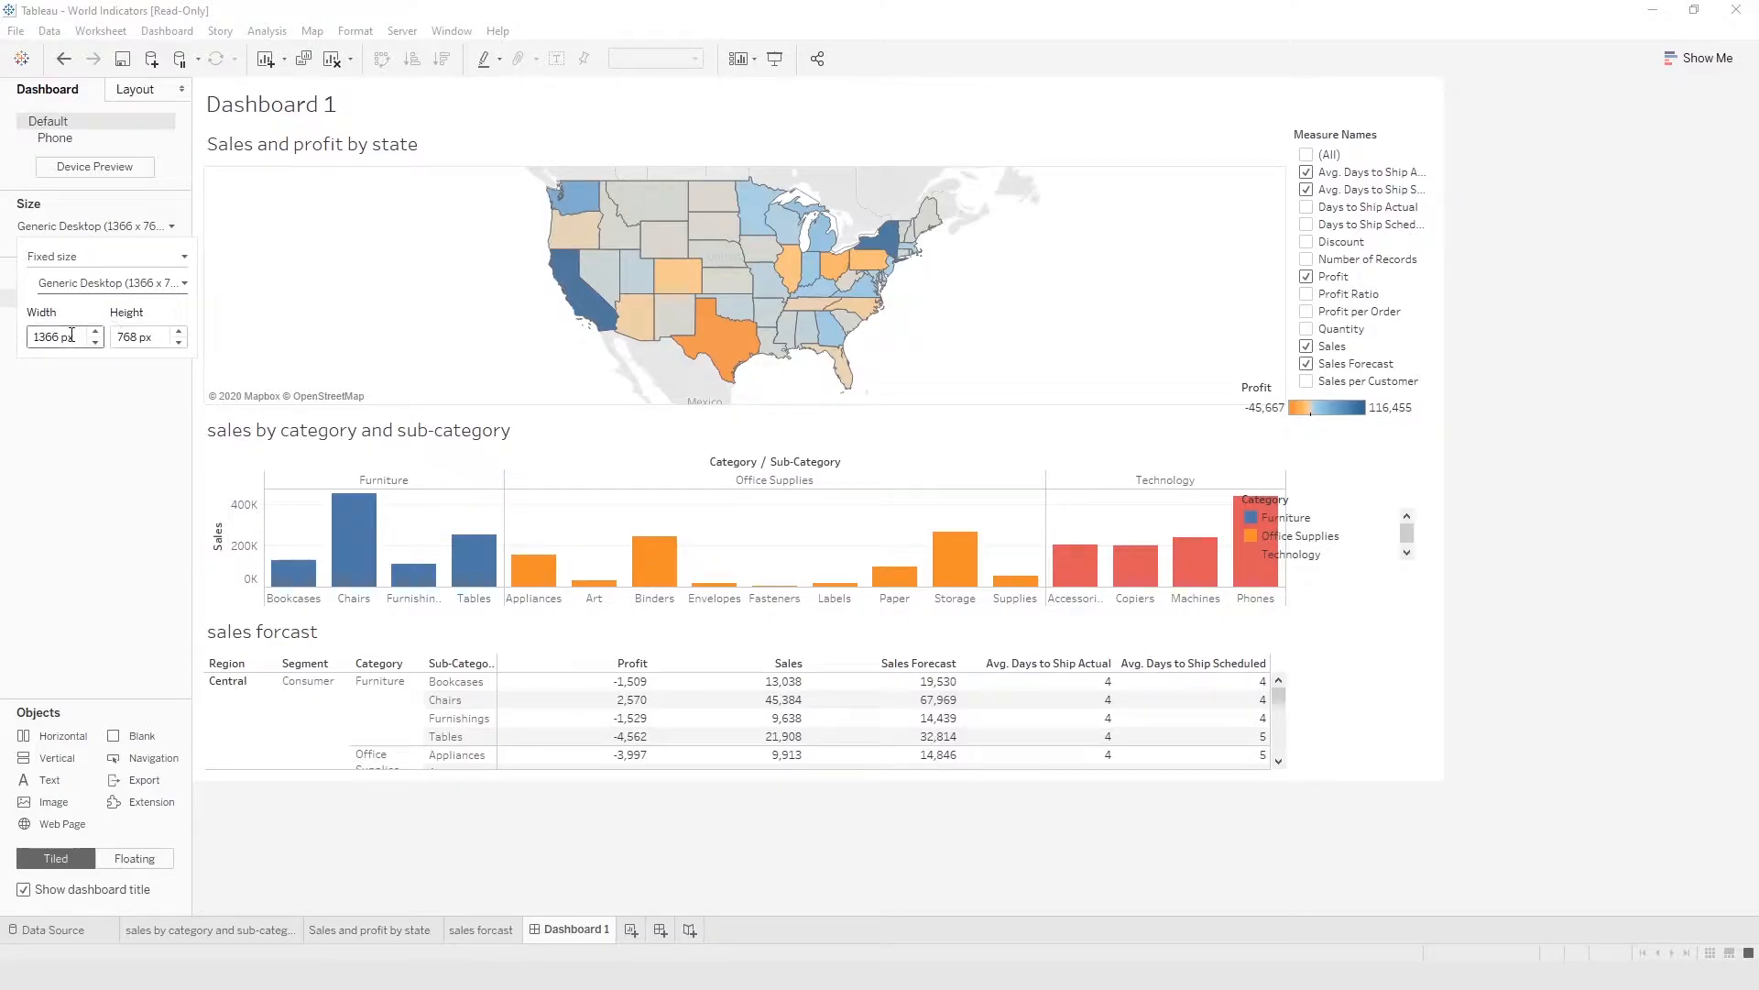
click(66, 229)
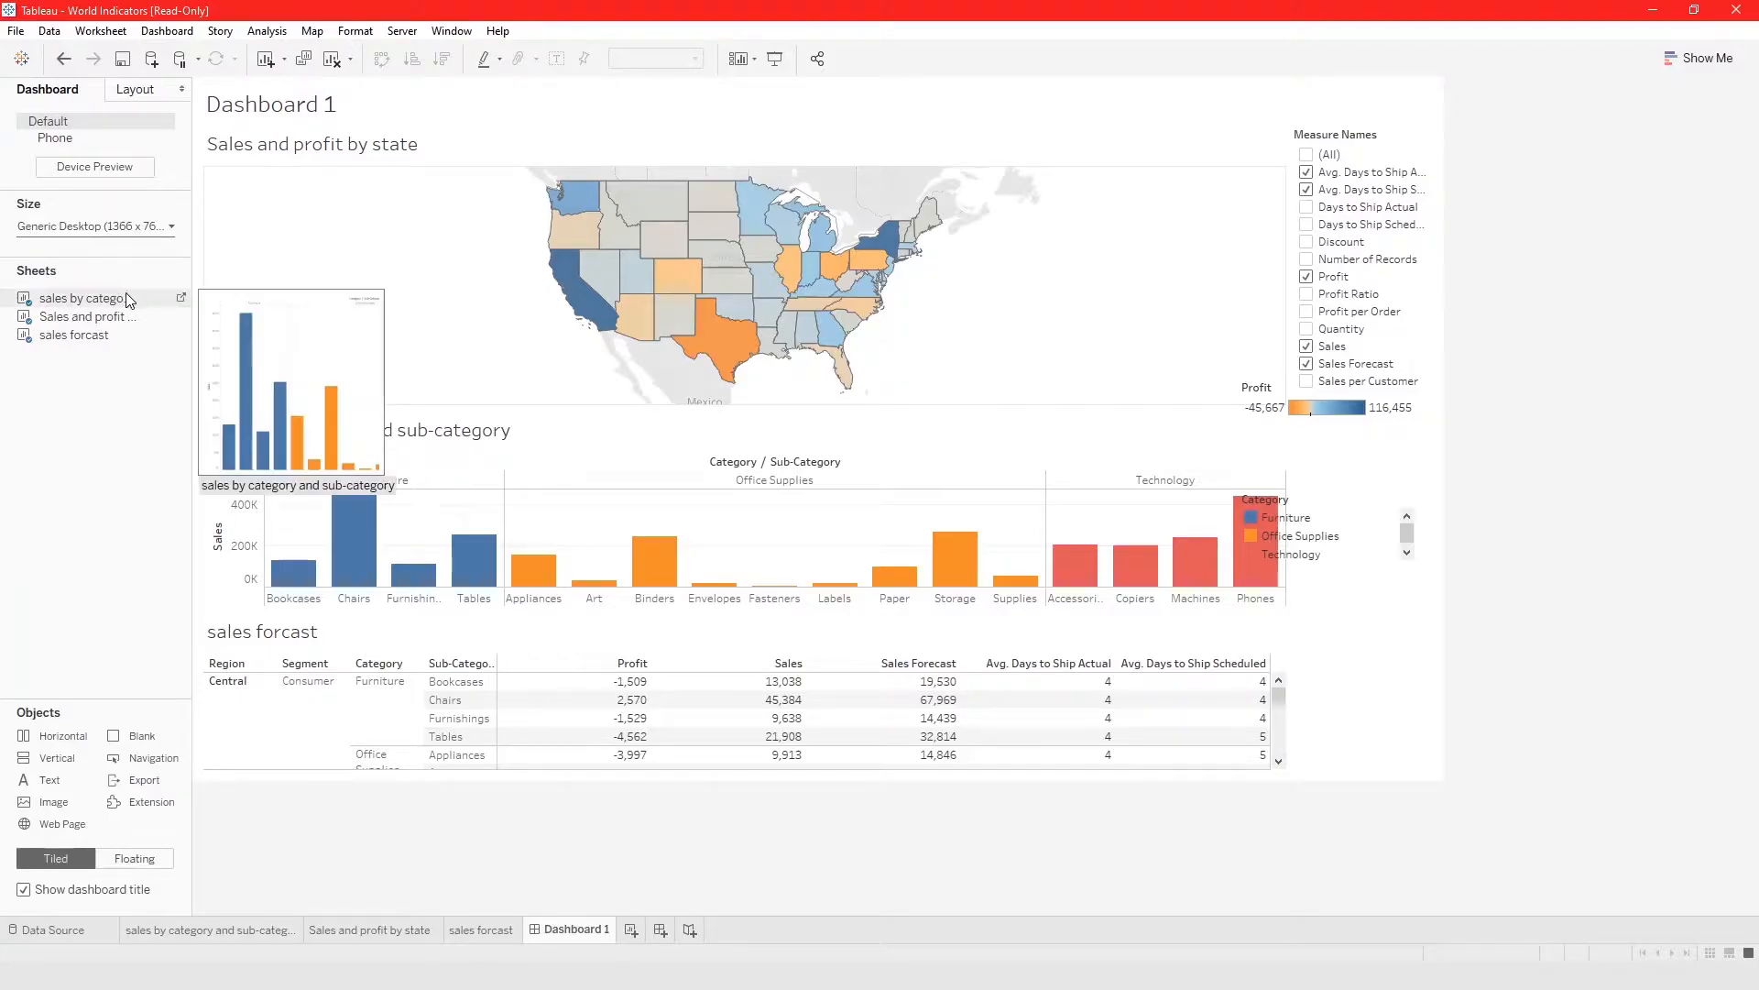
Look through the category, state and forecast worksheets that feed the dashboard, ending back on Dashboard 1
click(280, 933)
click(366, 931)
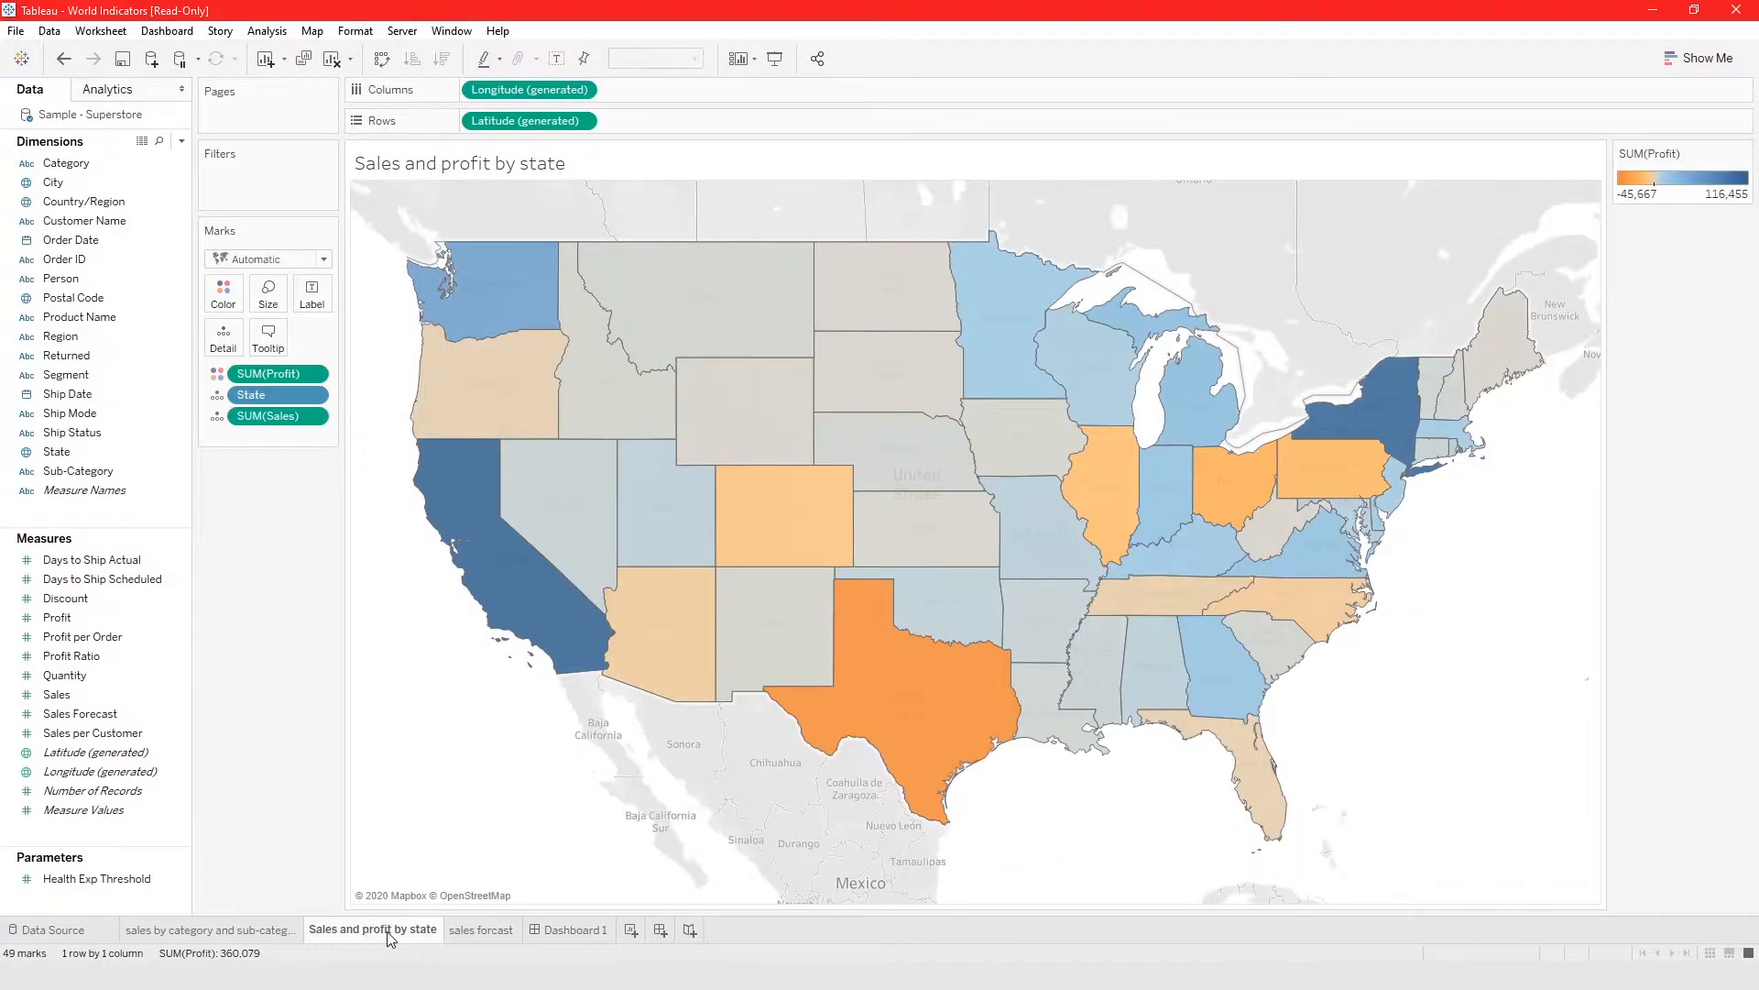
click(476, 931)
click(363, 931)
click(257, 930)
click(552, 931)
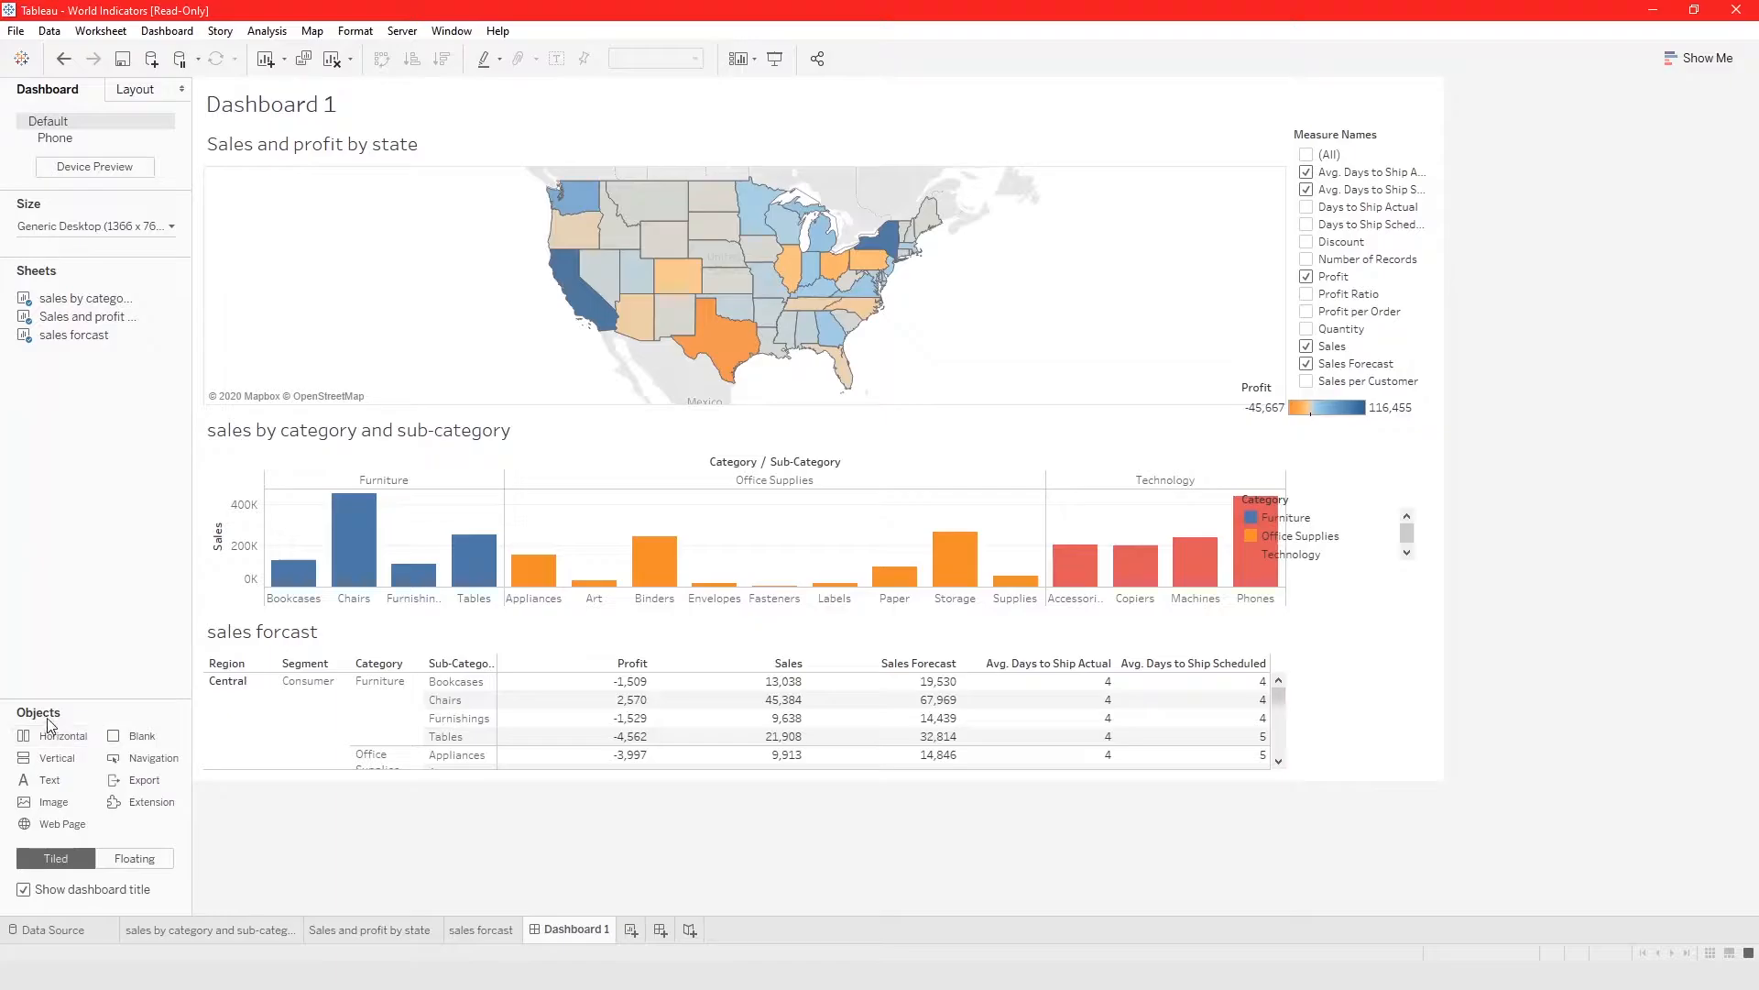
Try the Floating placement mode for dashboard objects and switch back to Tiled
mouse_move(50, 321)
click(134, 859)
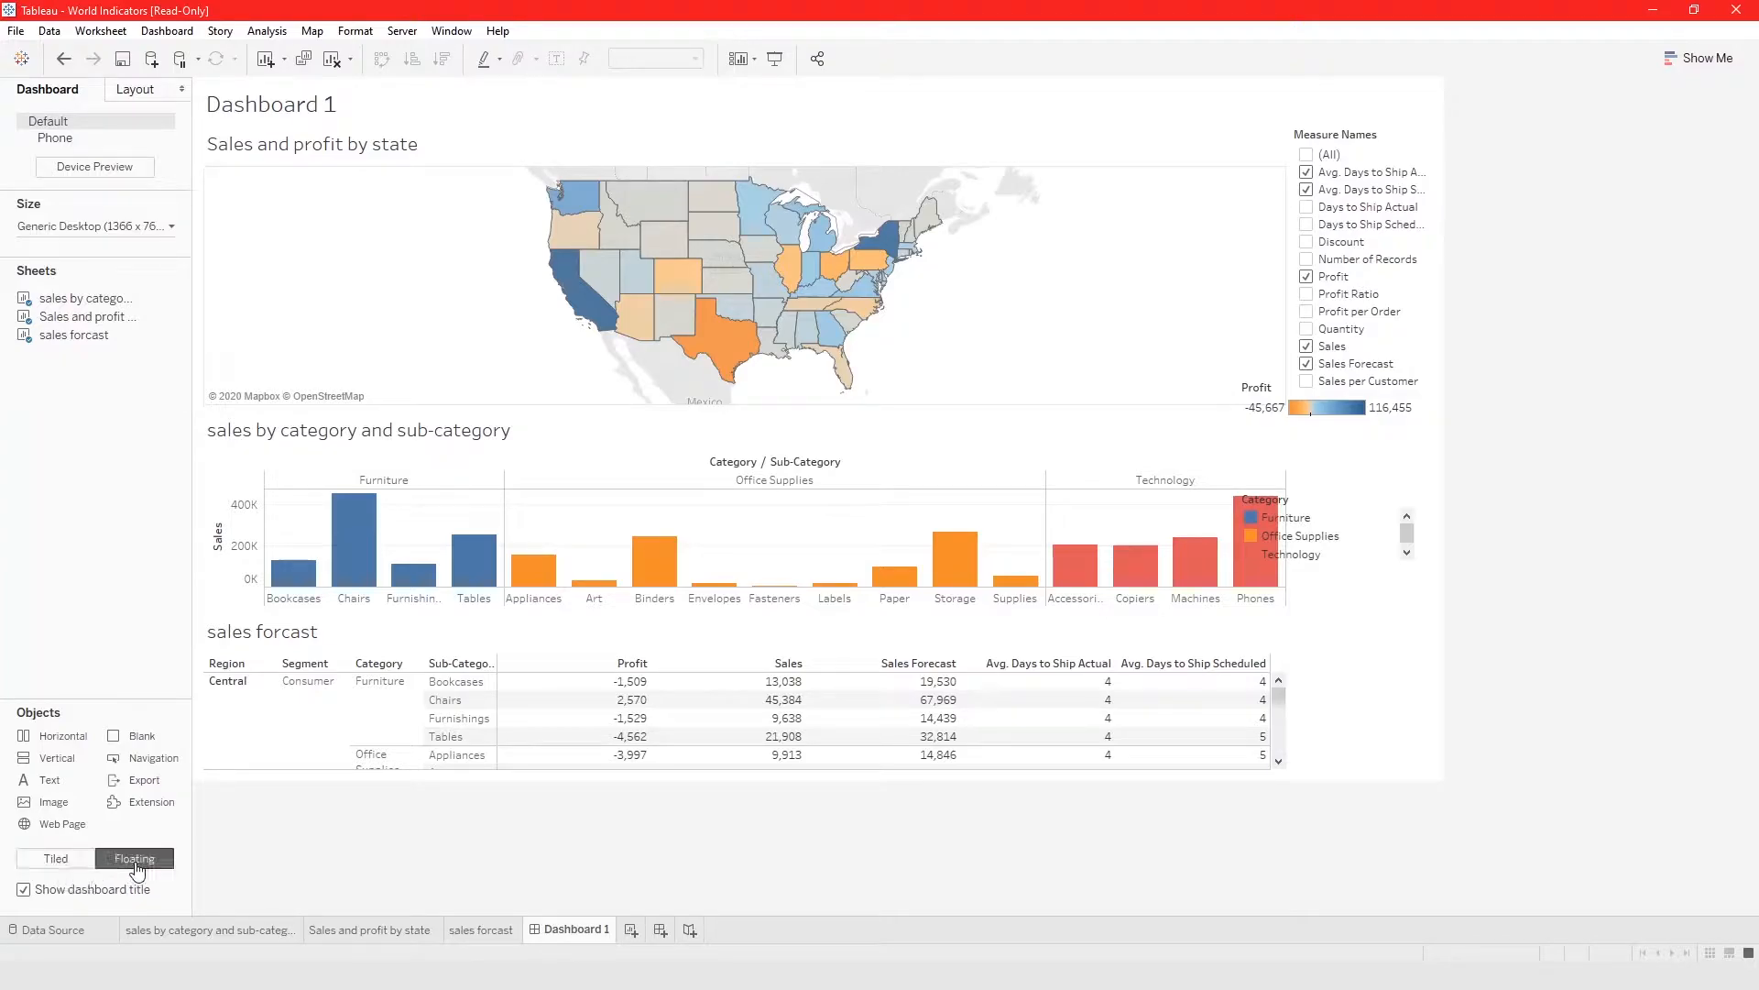
click(72, 862)
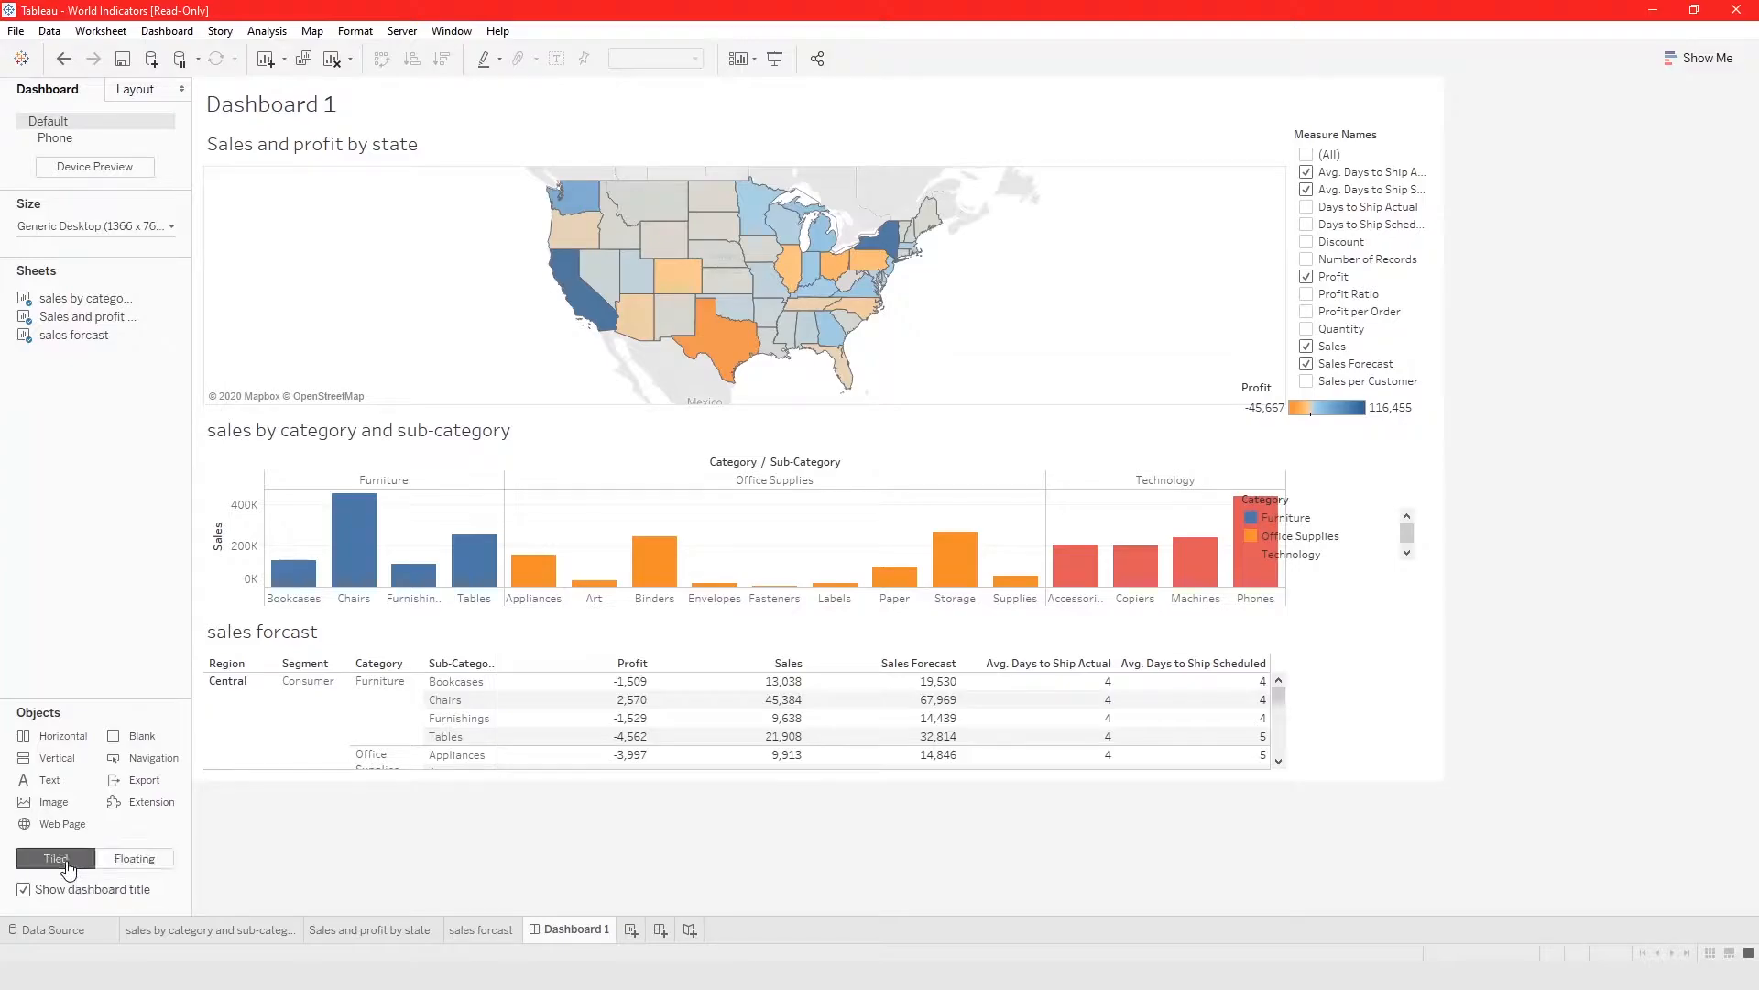
click(128, 861)
click(88, 862)
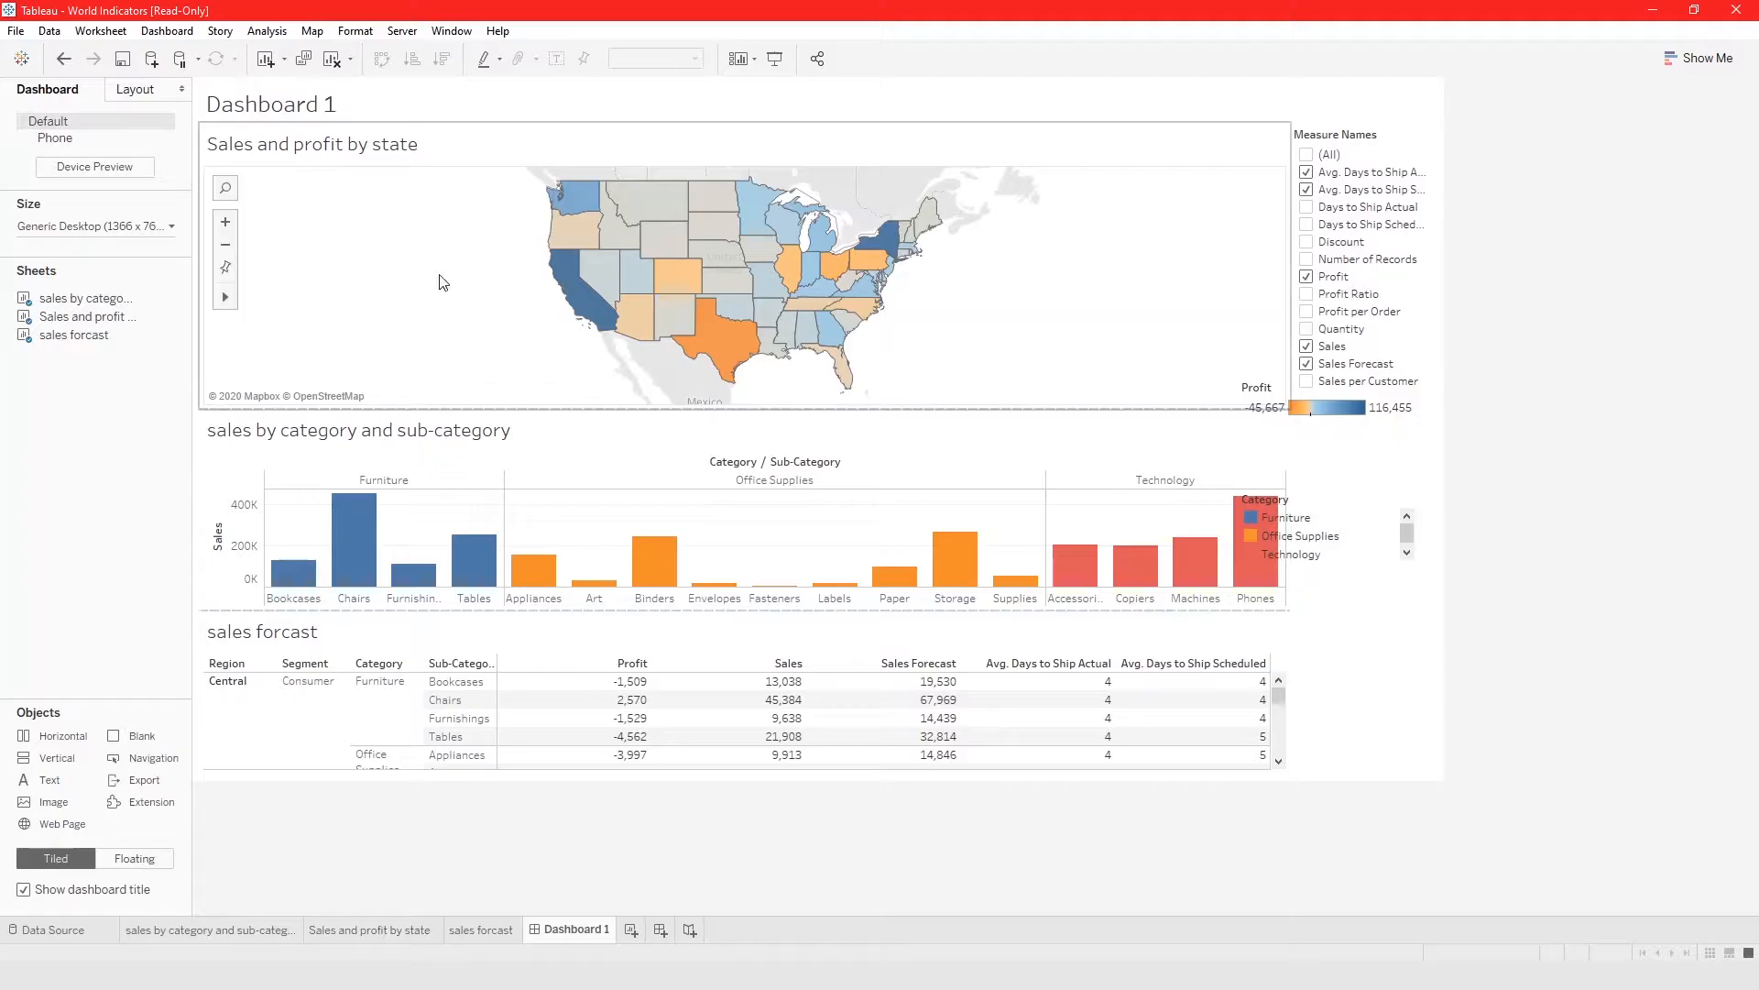
Switch object placement to Floating and move the Category and Profit legends further down beside the charts
click(124, 862)
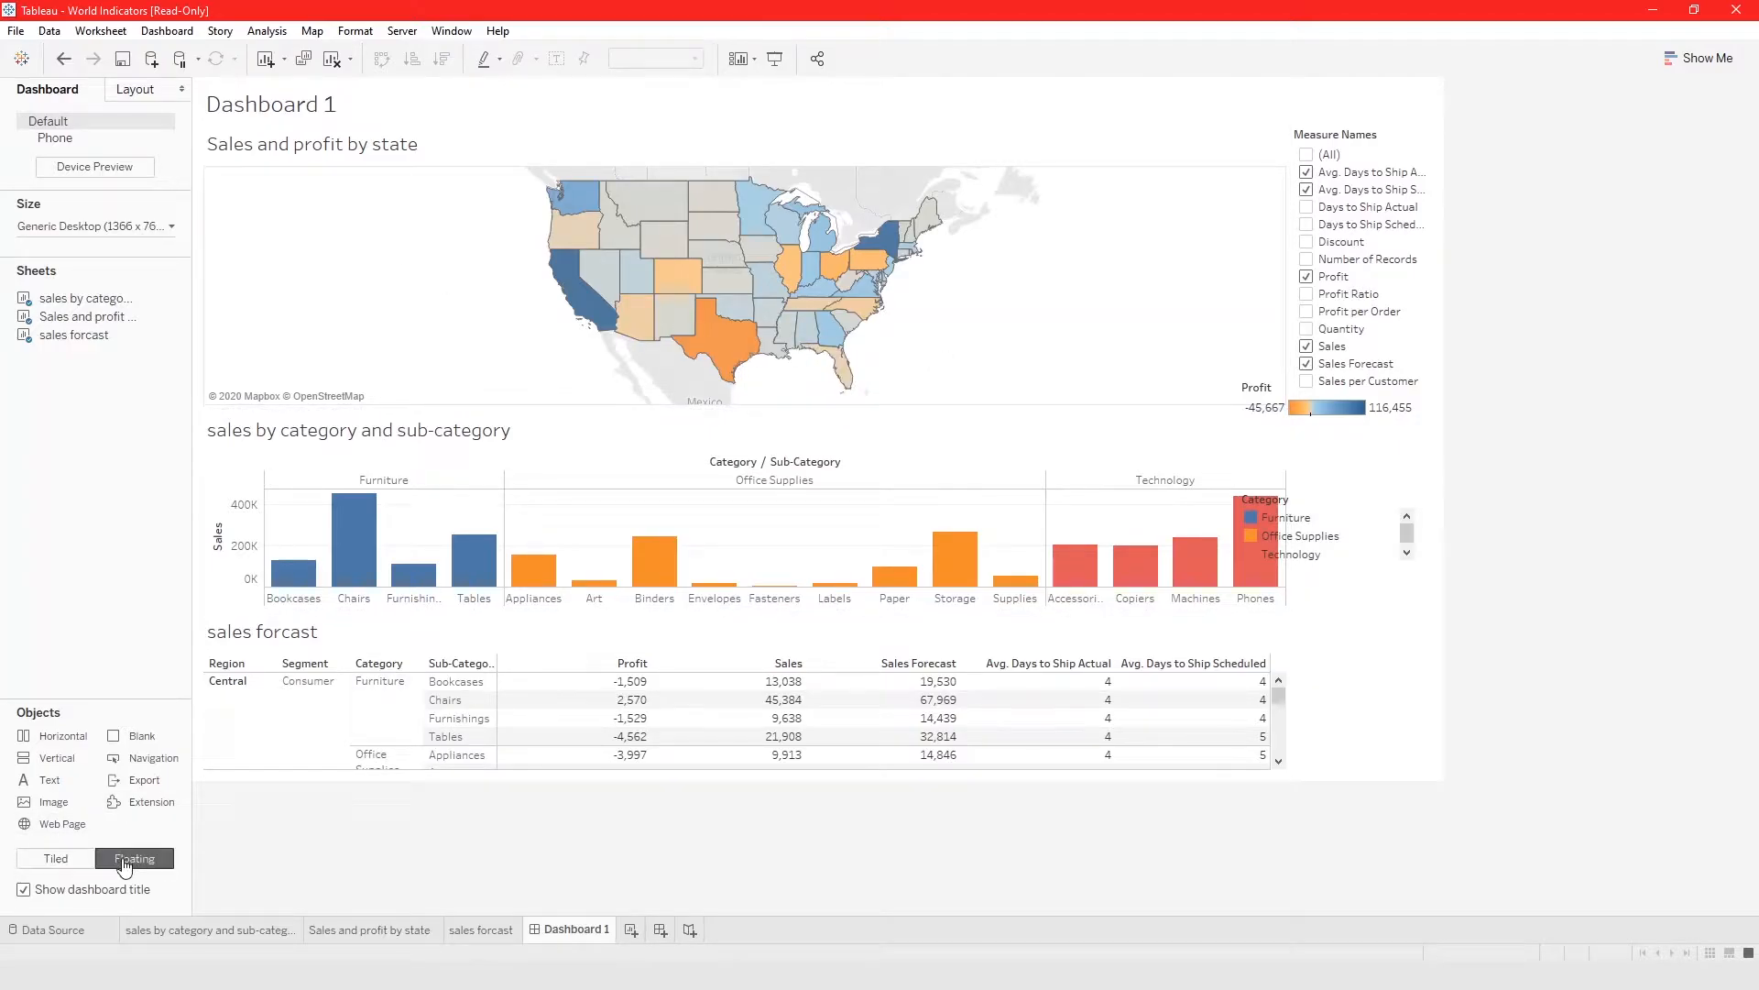
click(1329, 495)
drag(1324, 484, 1367, 581)
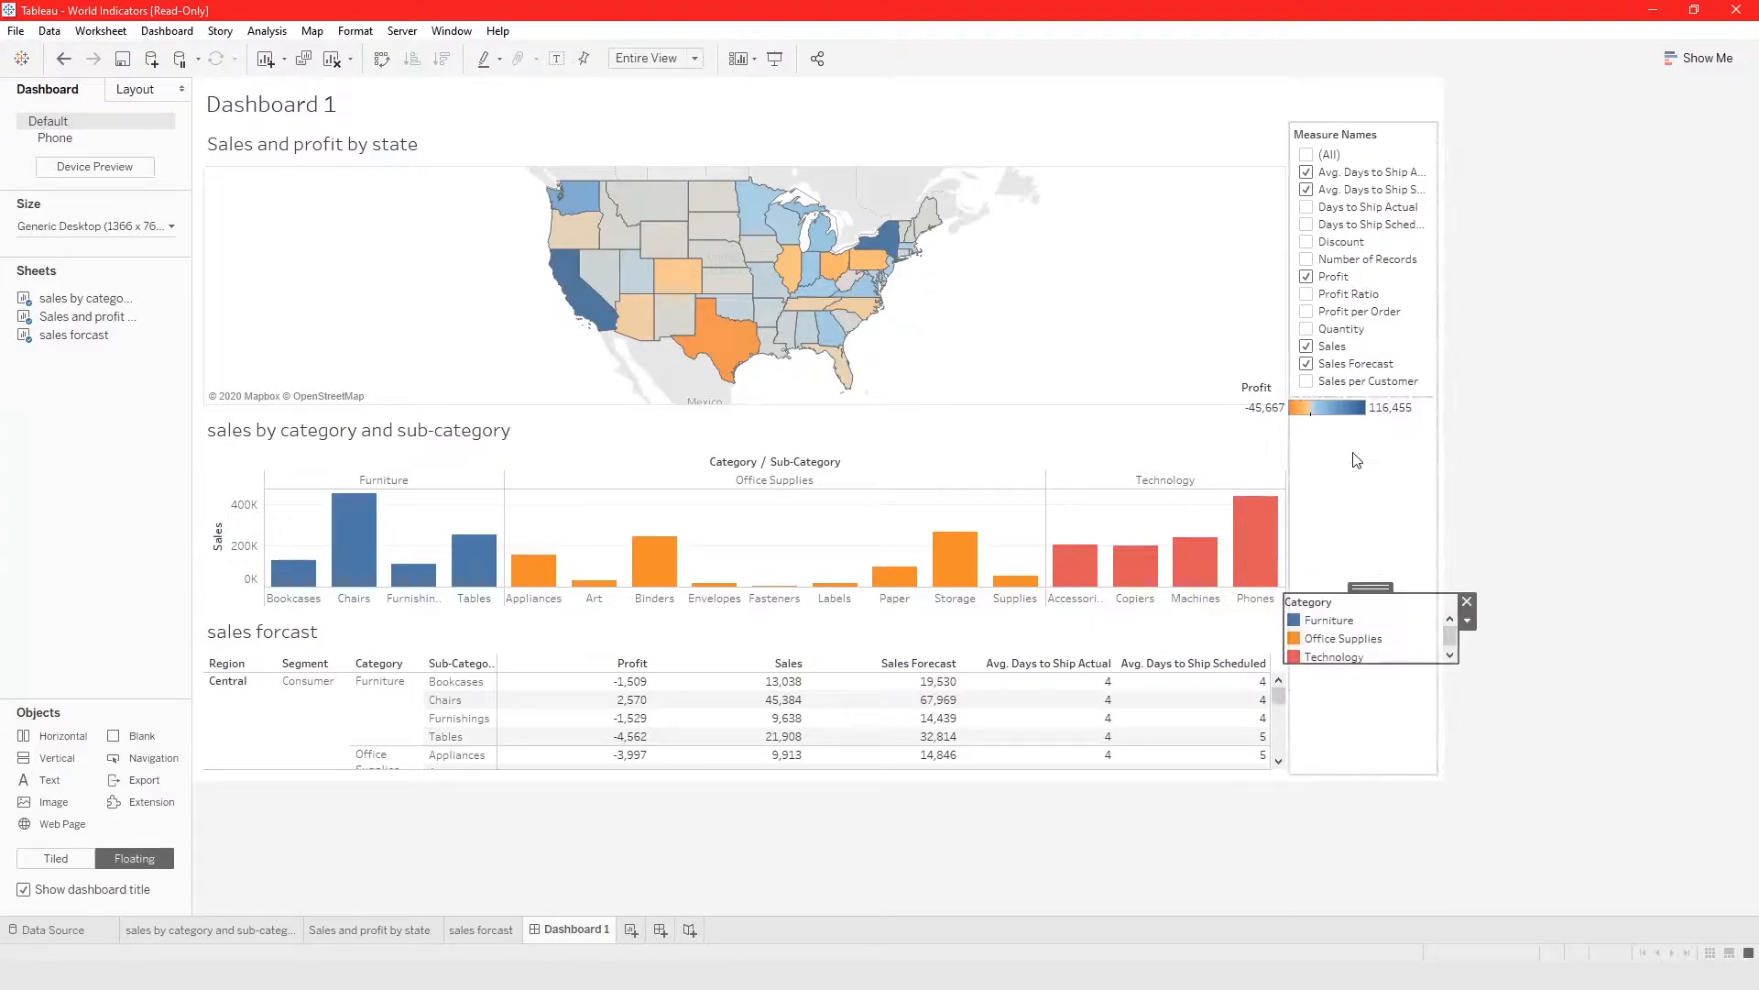
click(1329, 403)
drag(1337, 376, 1370, 438)
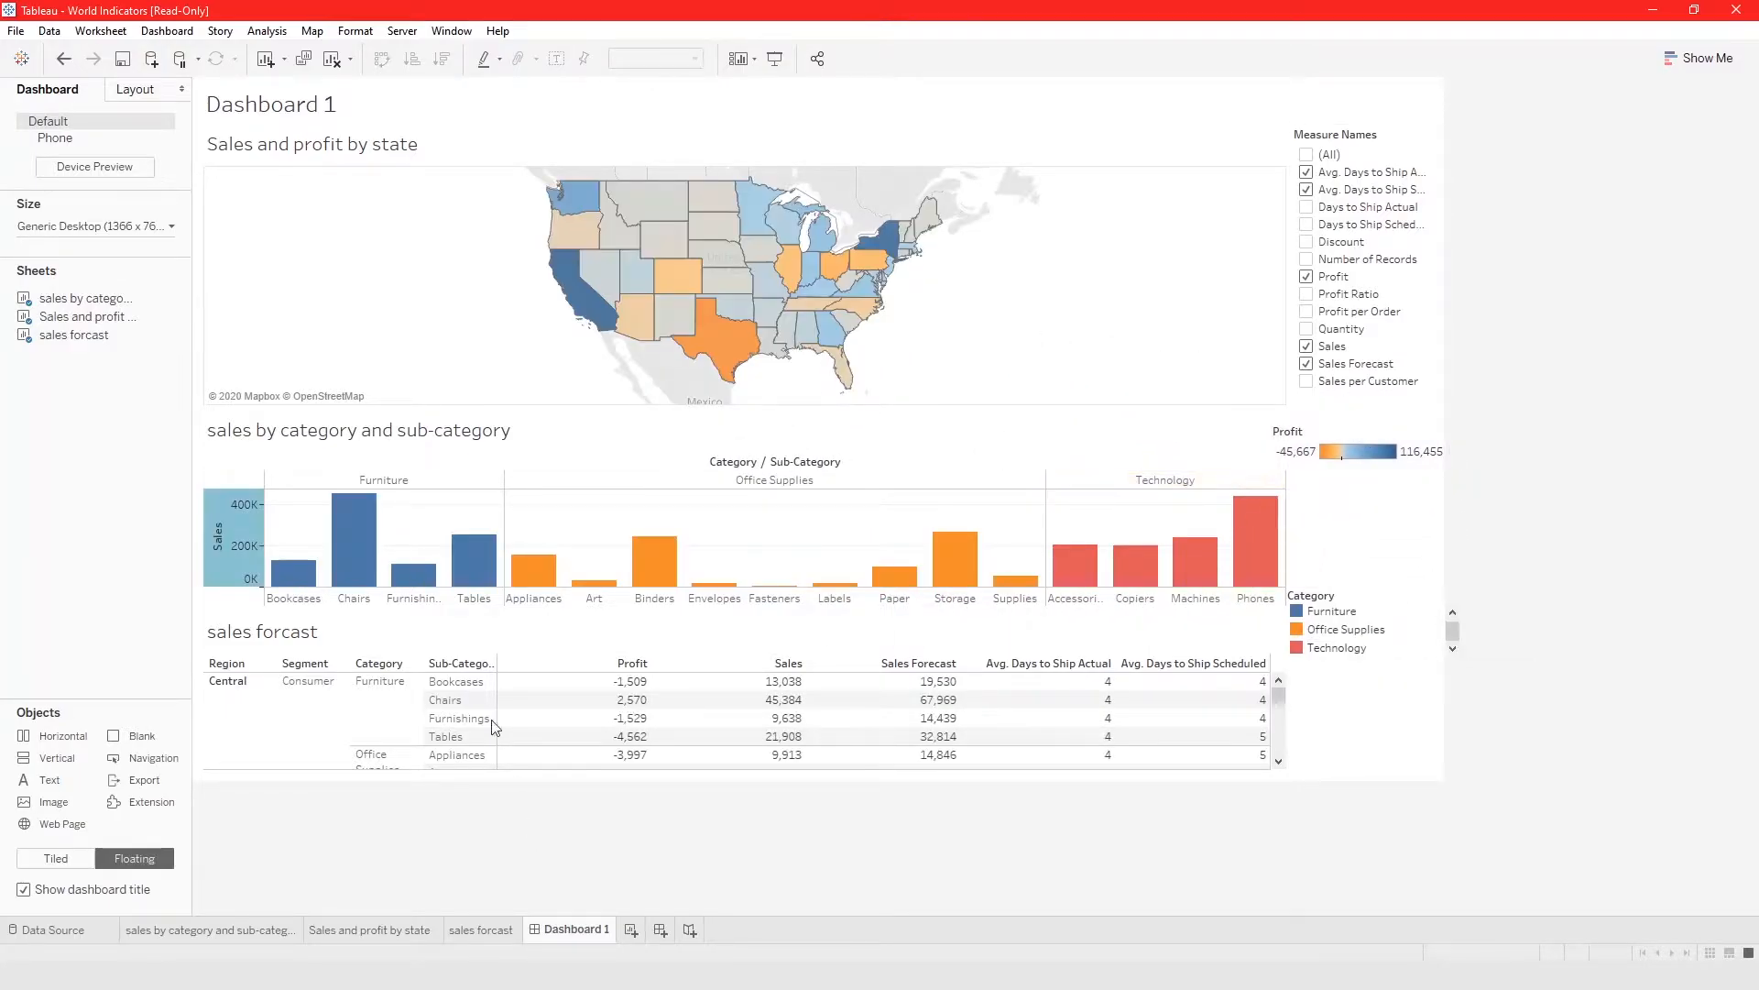
Select the map, the bar chart and the forecast table in turn to inspect their containers, ending with nothing selected
click(478, 319)
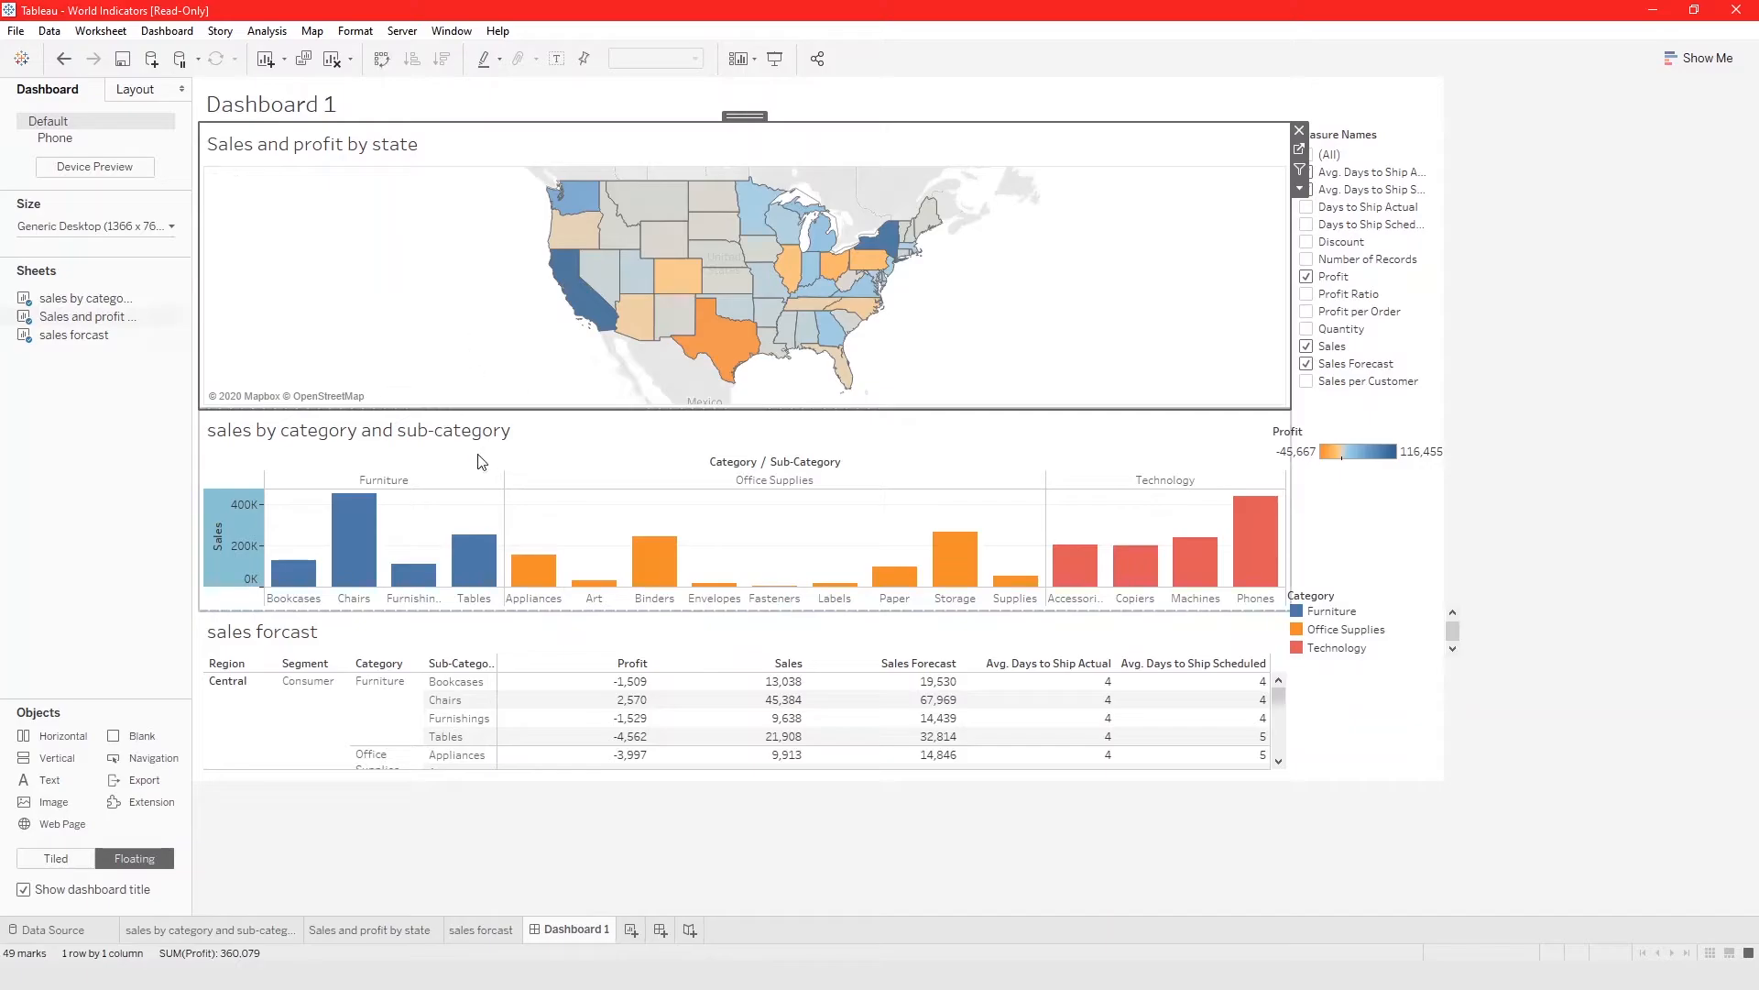
click(596, 455)
click(597, 657)
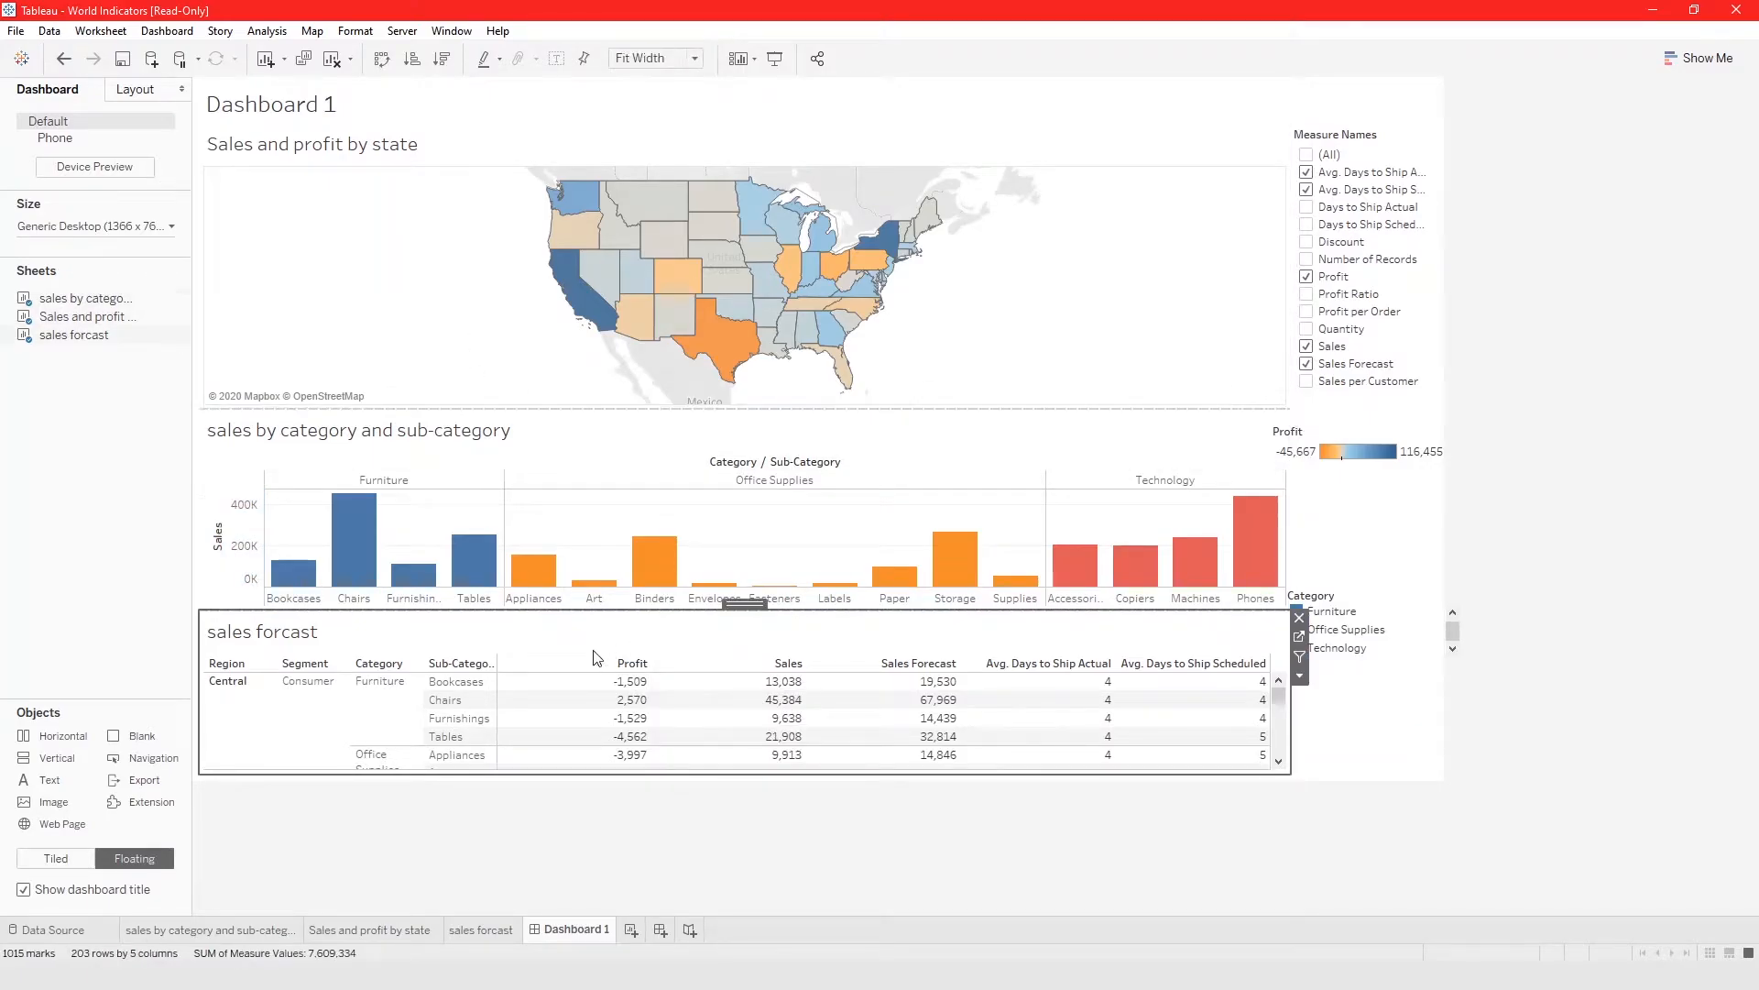
click(381, 855)
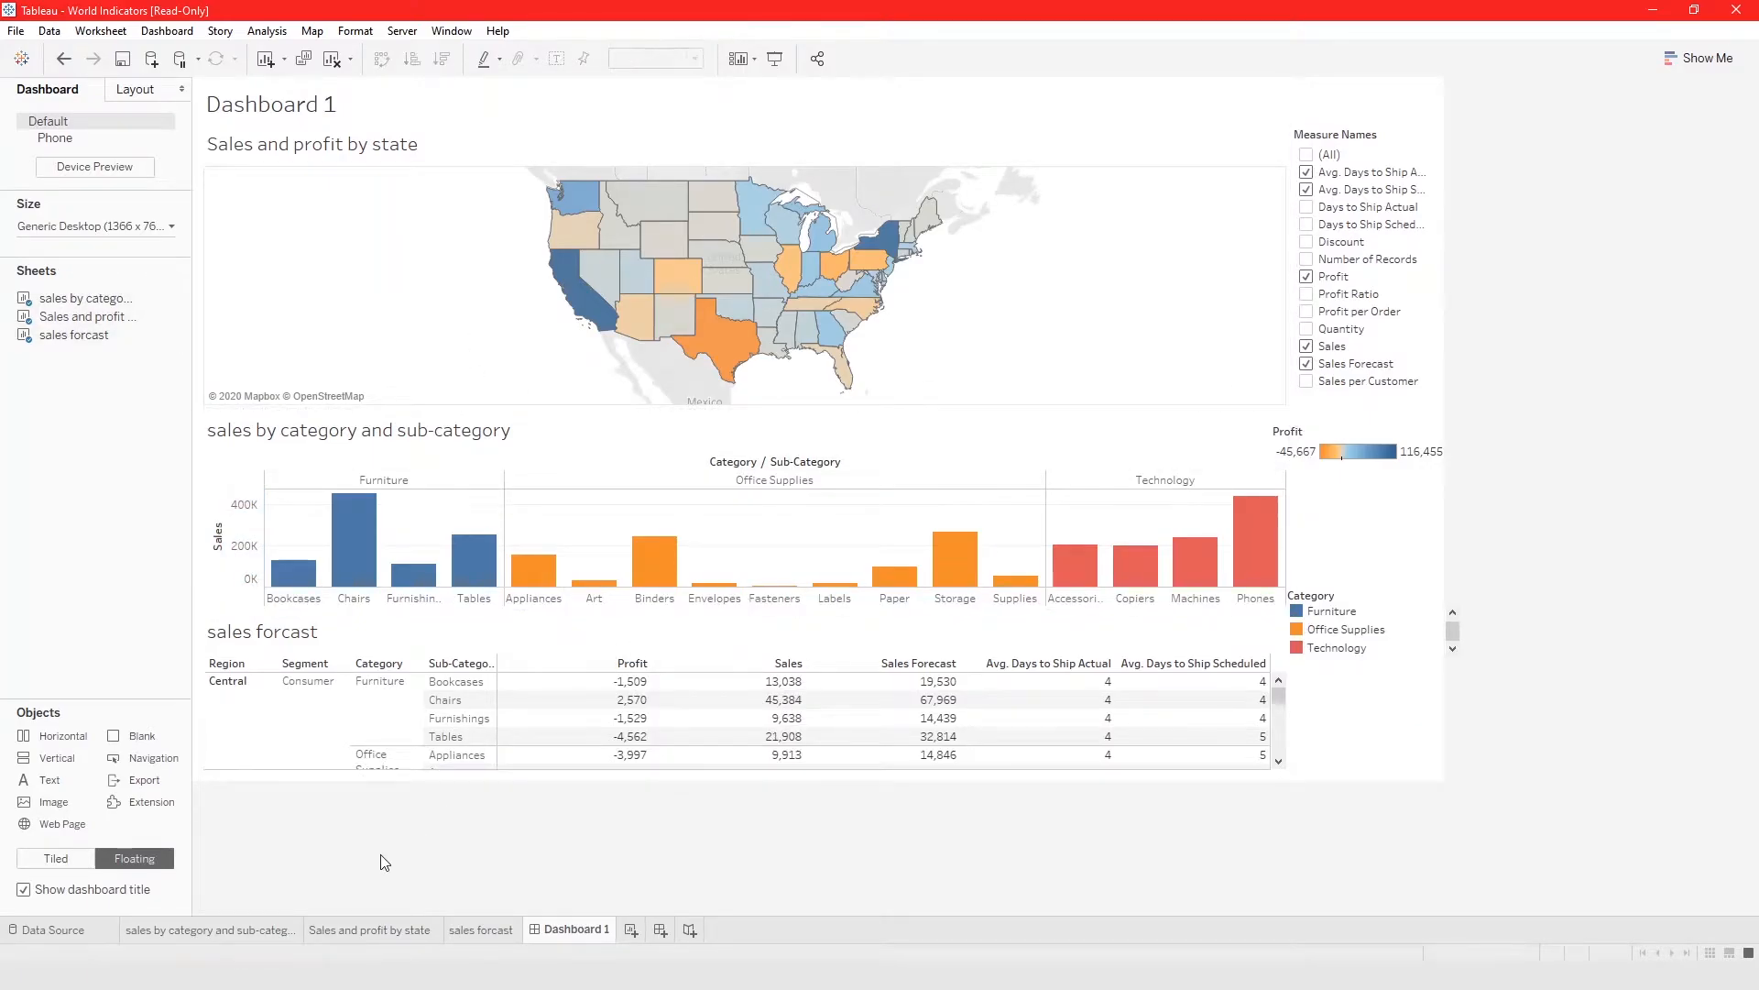
Try hiding the dashboard title, leaving it shown at the end
click(23, 890)
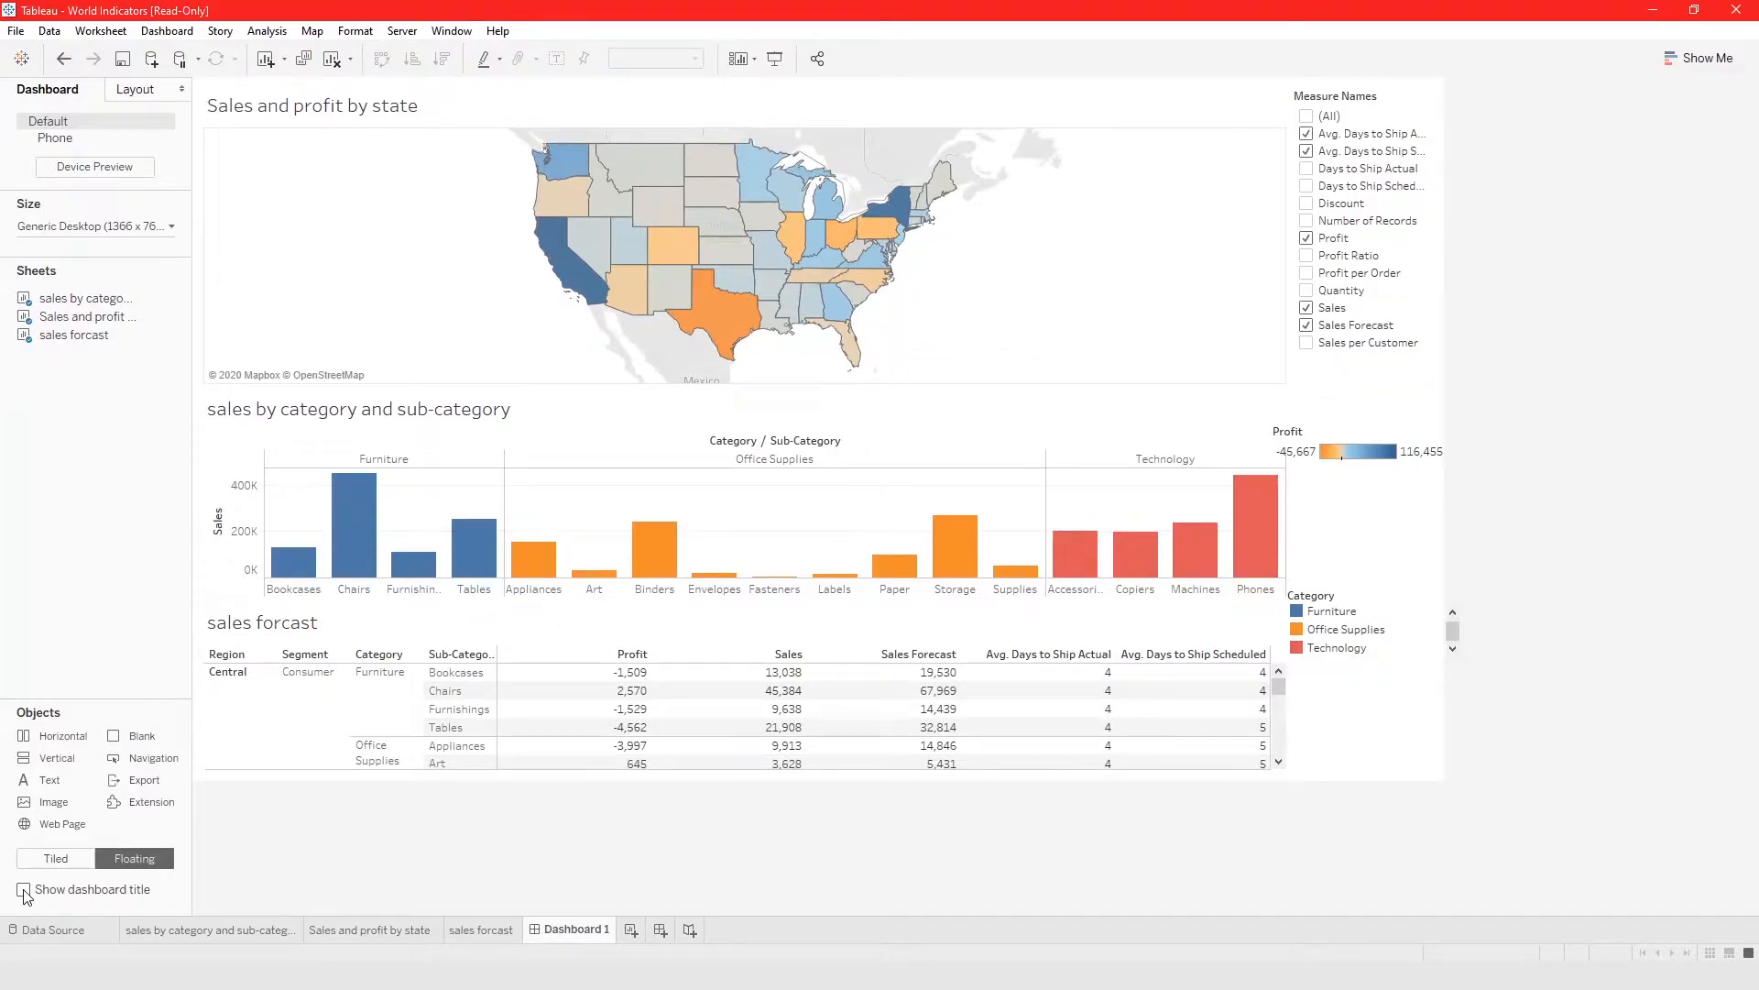
click(23, 890)
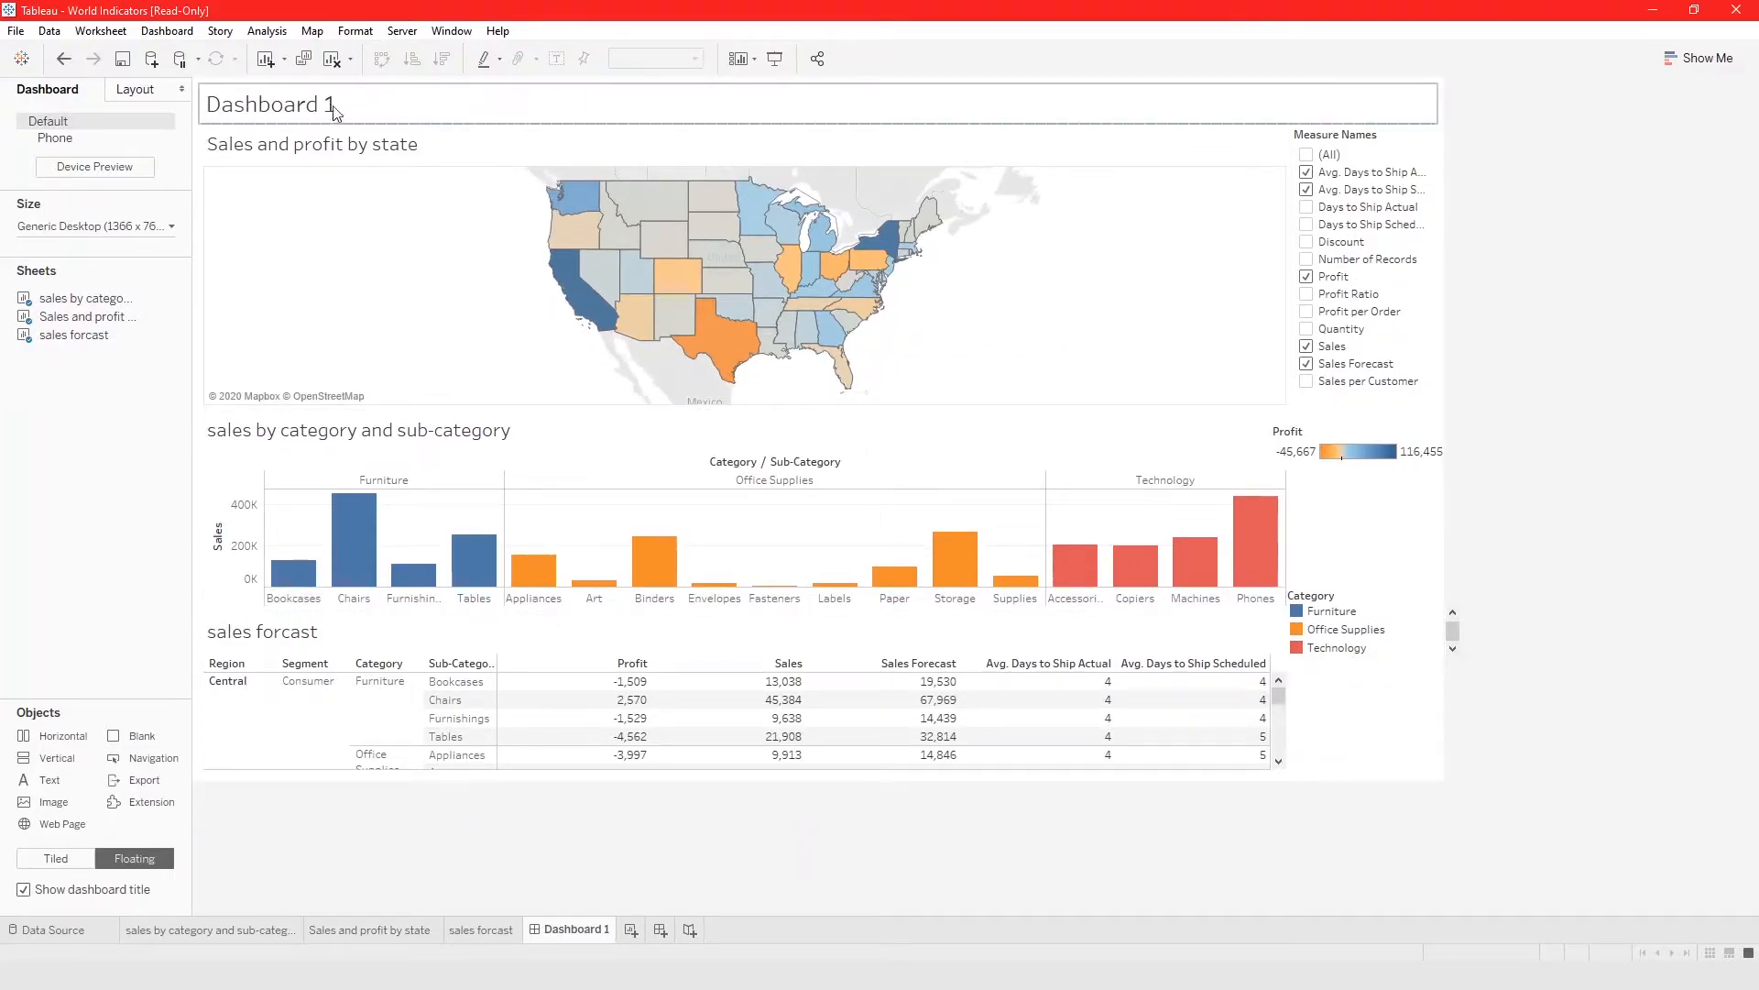
click(23, 891)
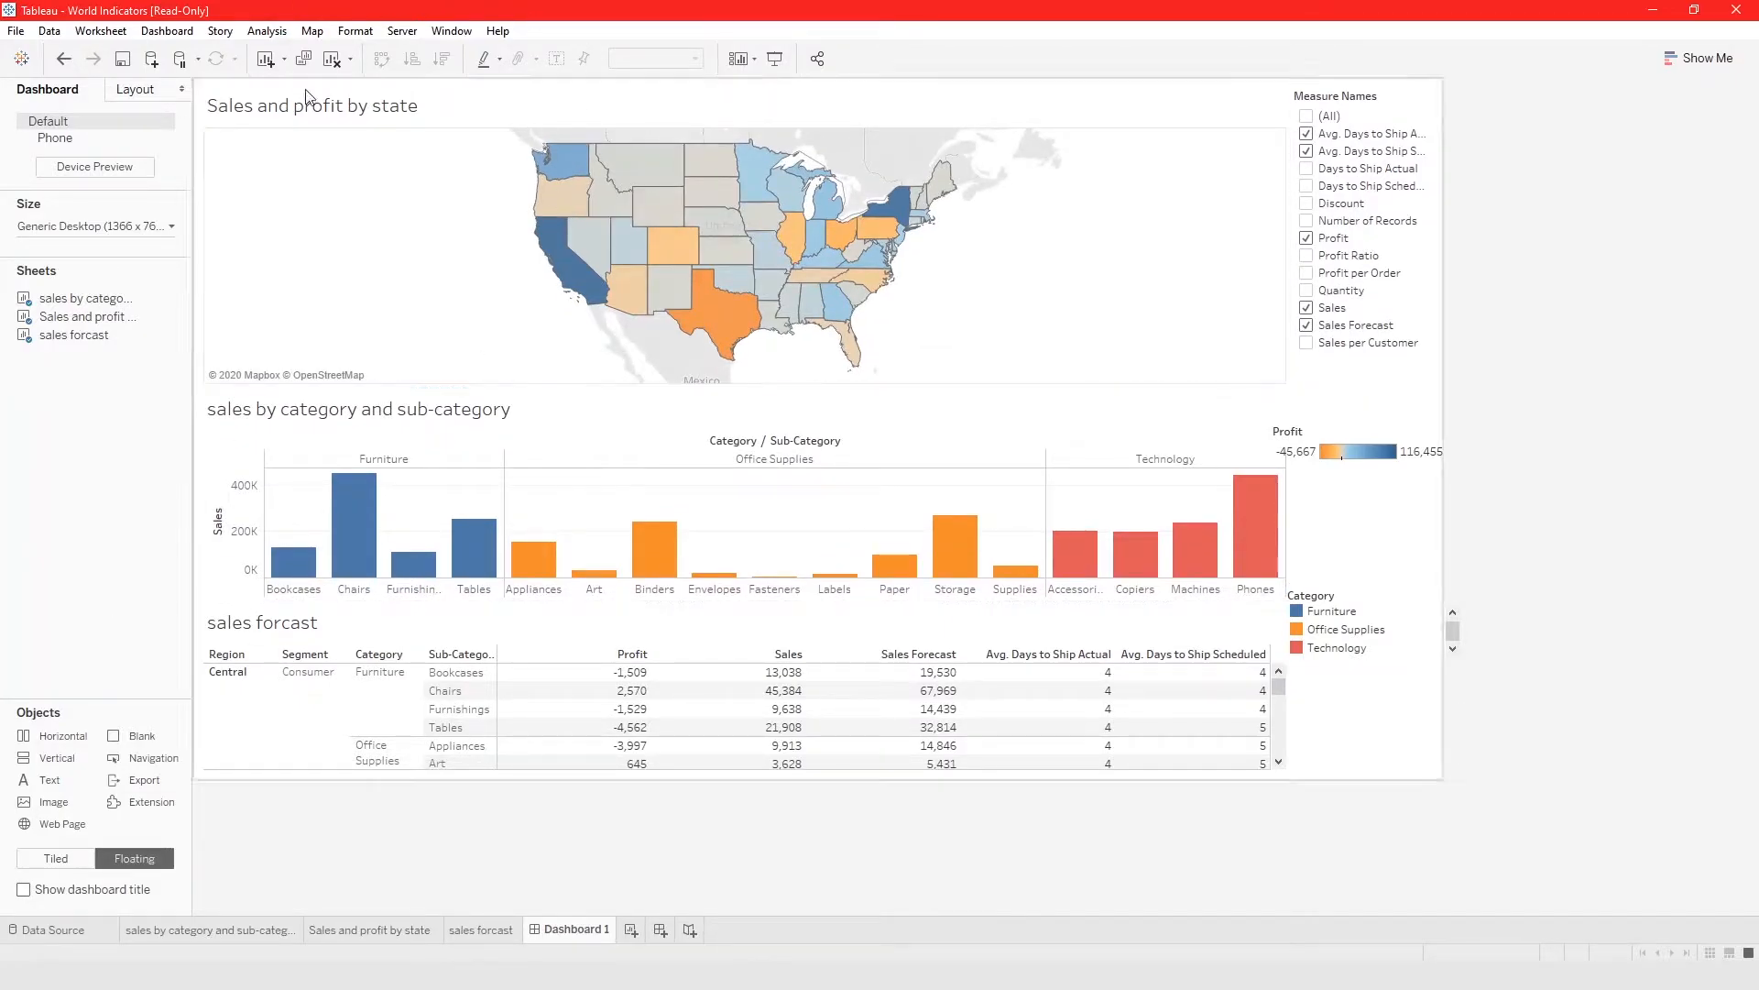
click(23, 890)
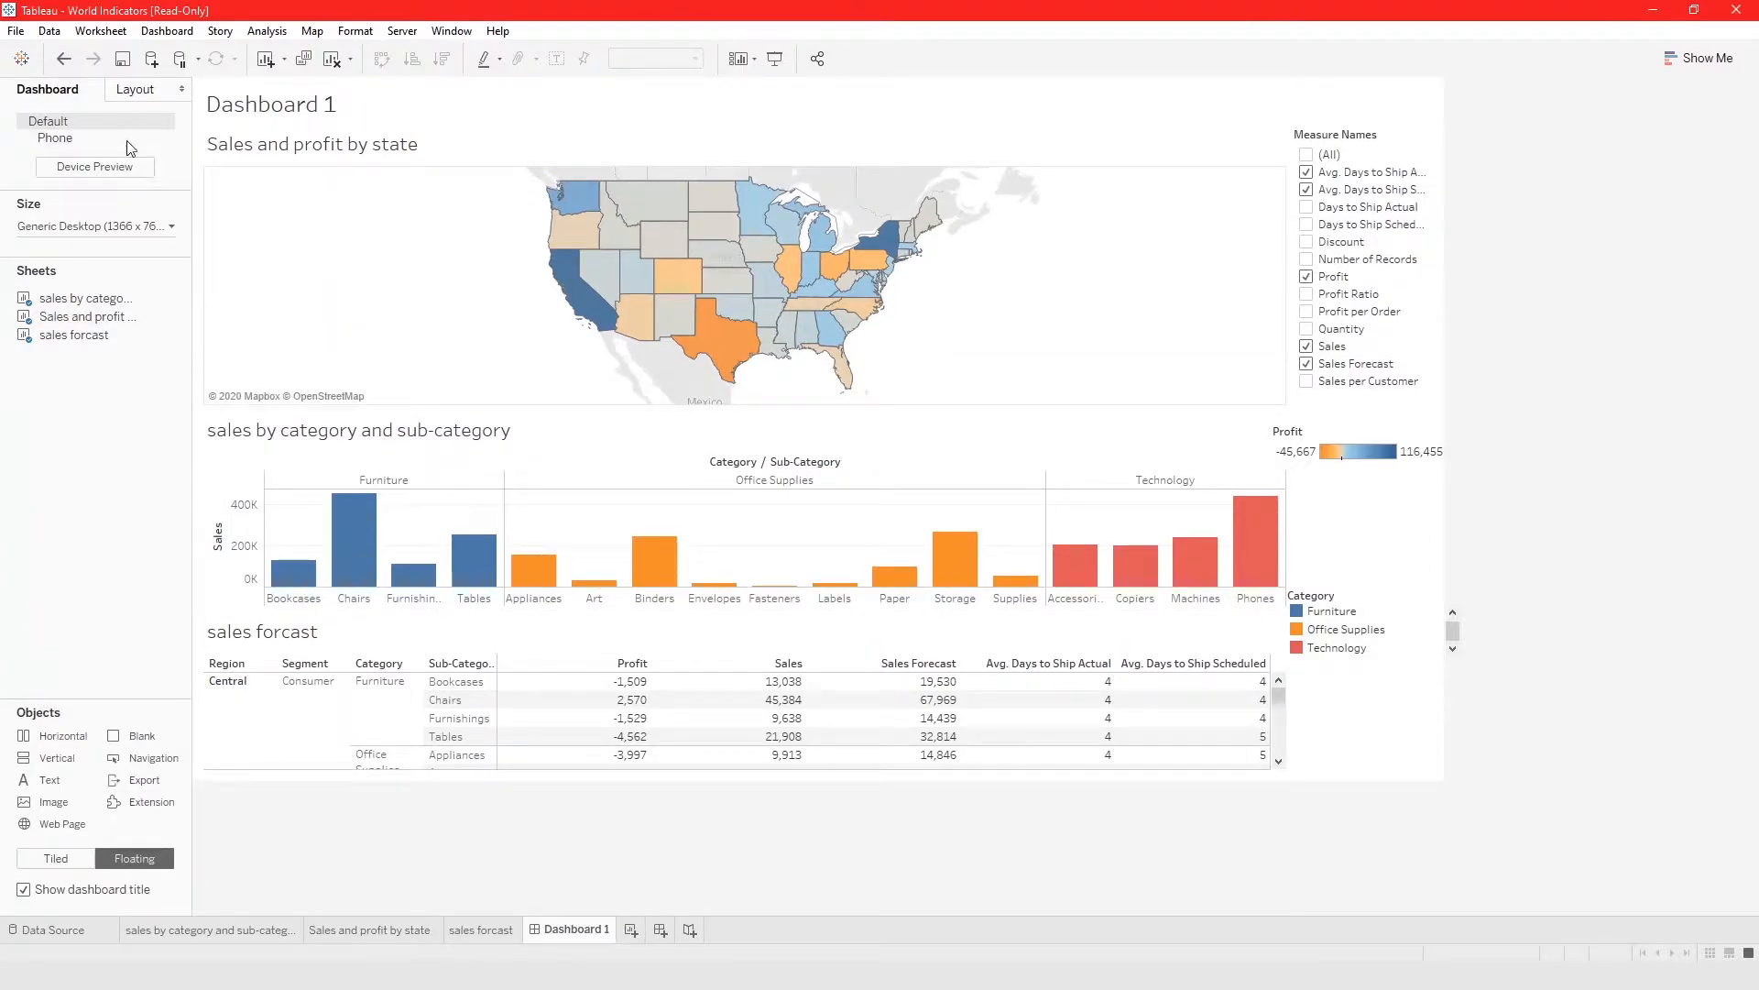
Examine the layout properties of the floating Profit and Category legends through the item hierarchy
click(137, 92)
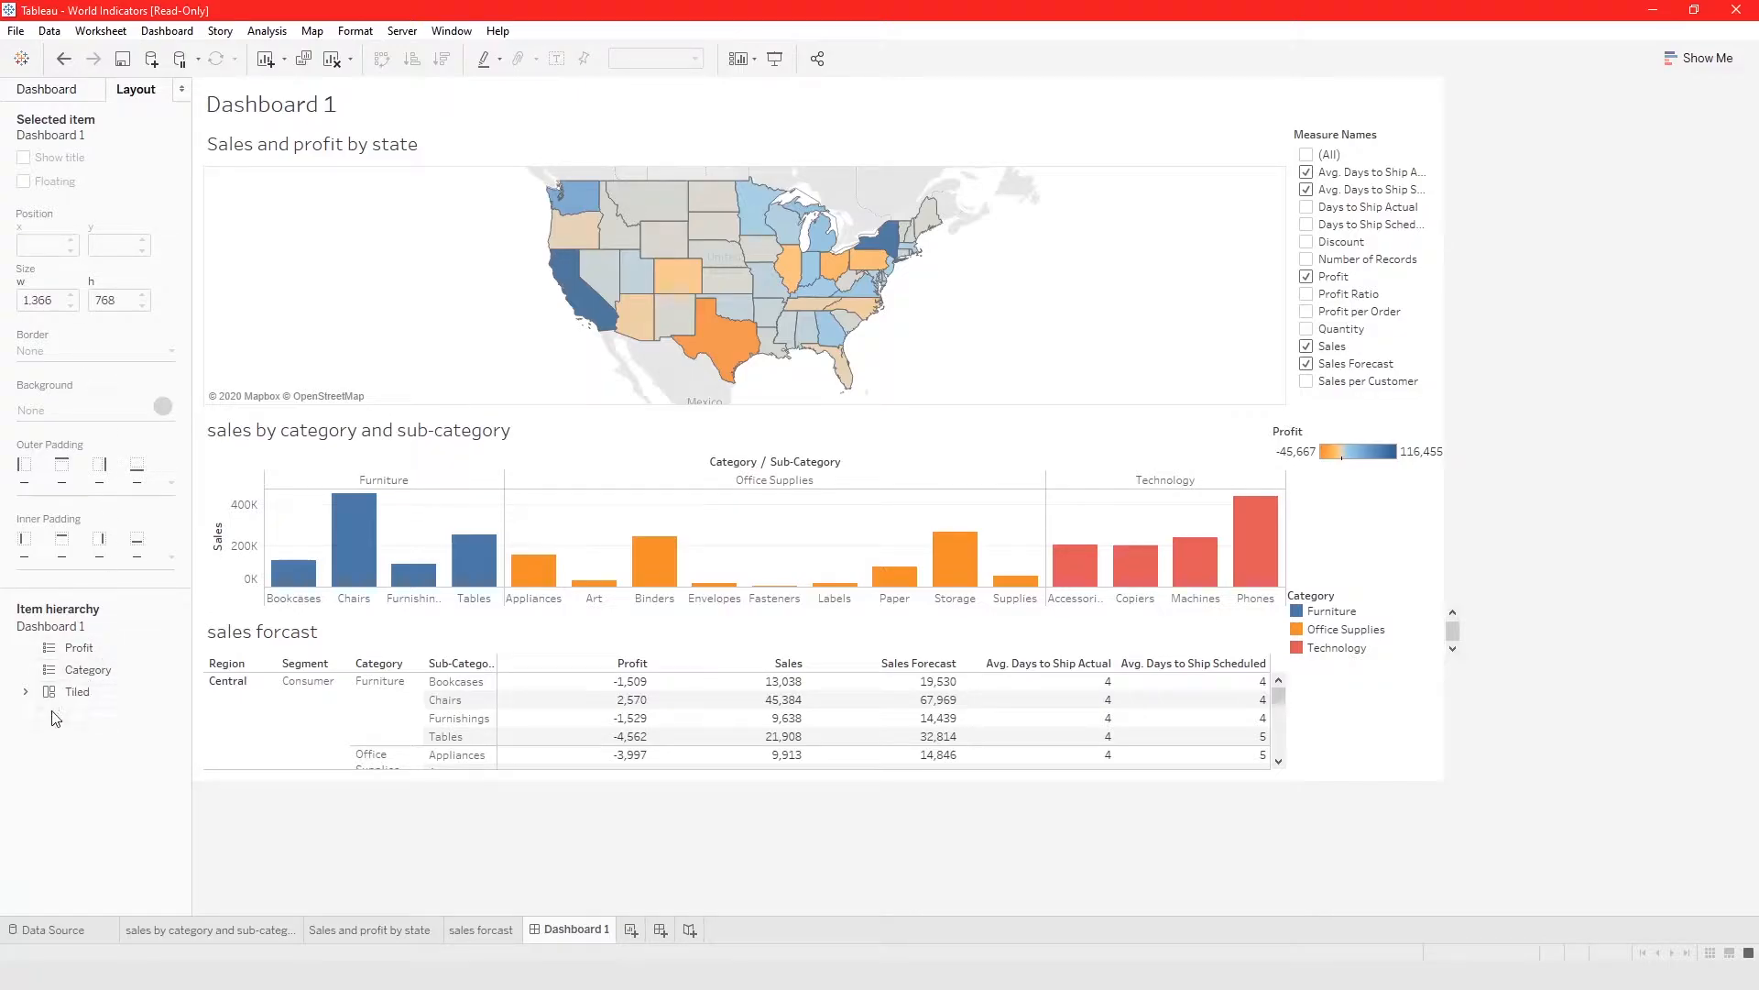
click(88, 653)
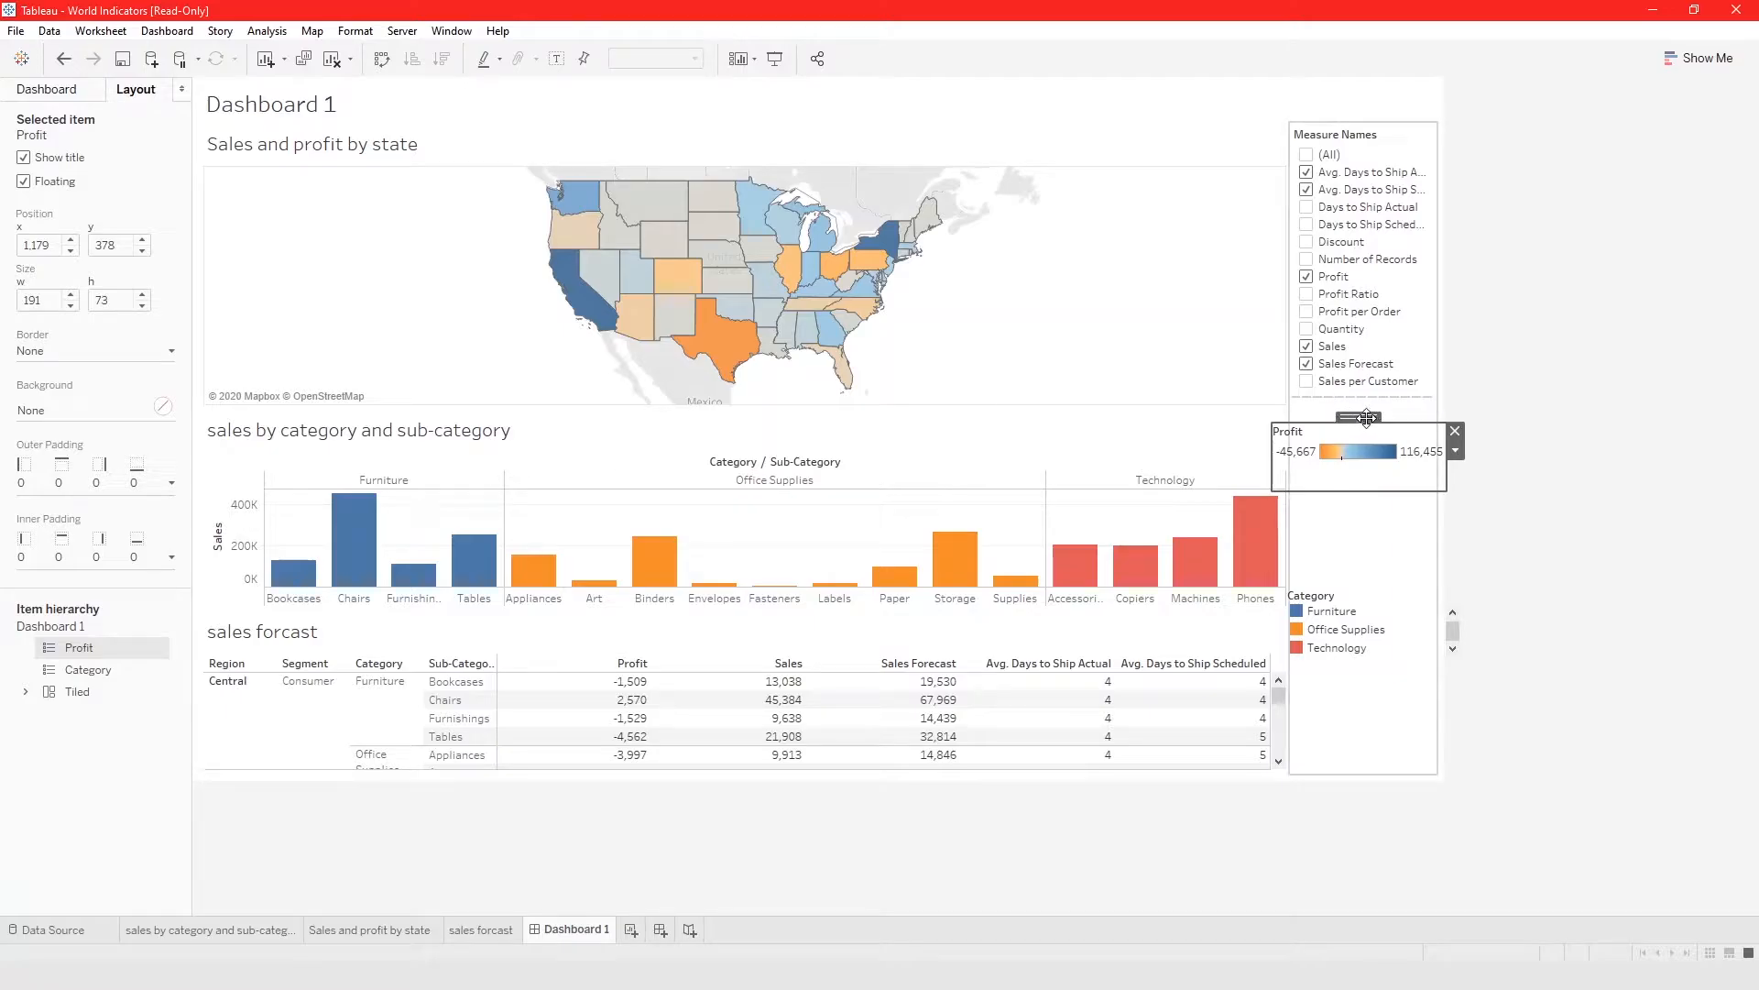
mouse_move(1366, 417)
mouse_down()
mouse_move(1346, 419)
mouse_move(1367, 418)
mouse_up()
click(106, 673)
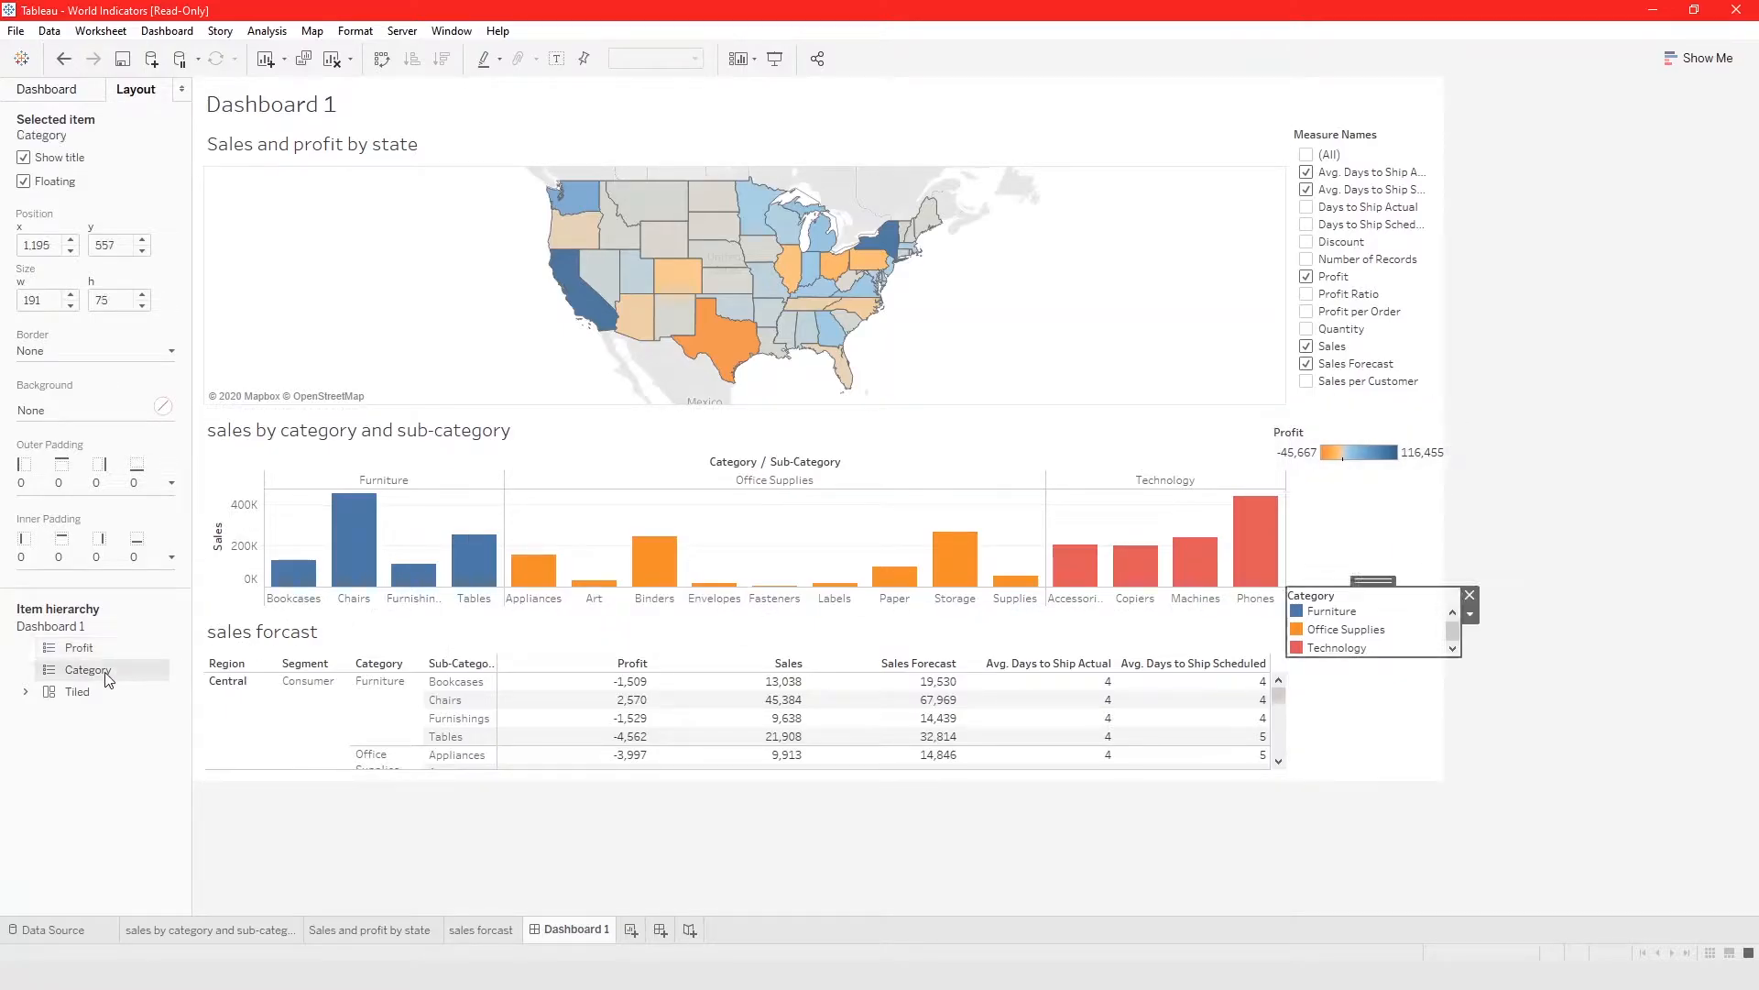
Nudge the Category legend up and examine the Tiled container, its Vertical container and the dashboard title through the item hierarchy
drag(1373, 581, 1371, 540)
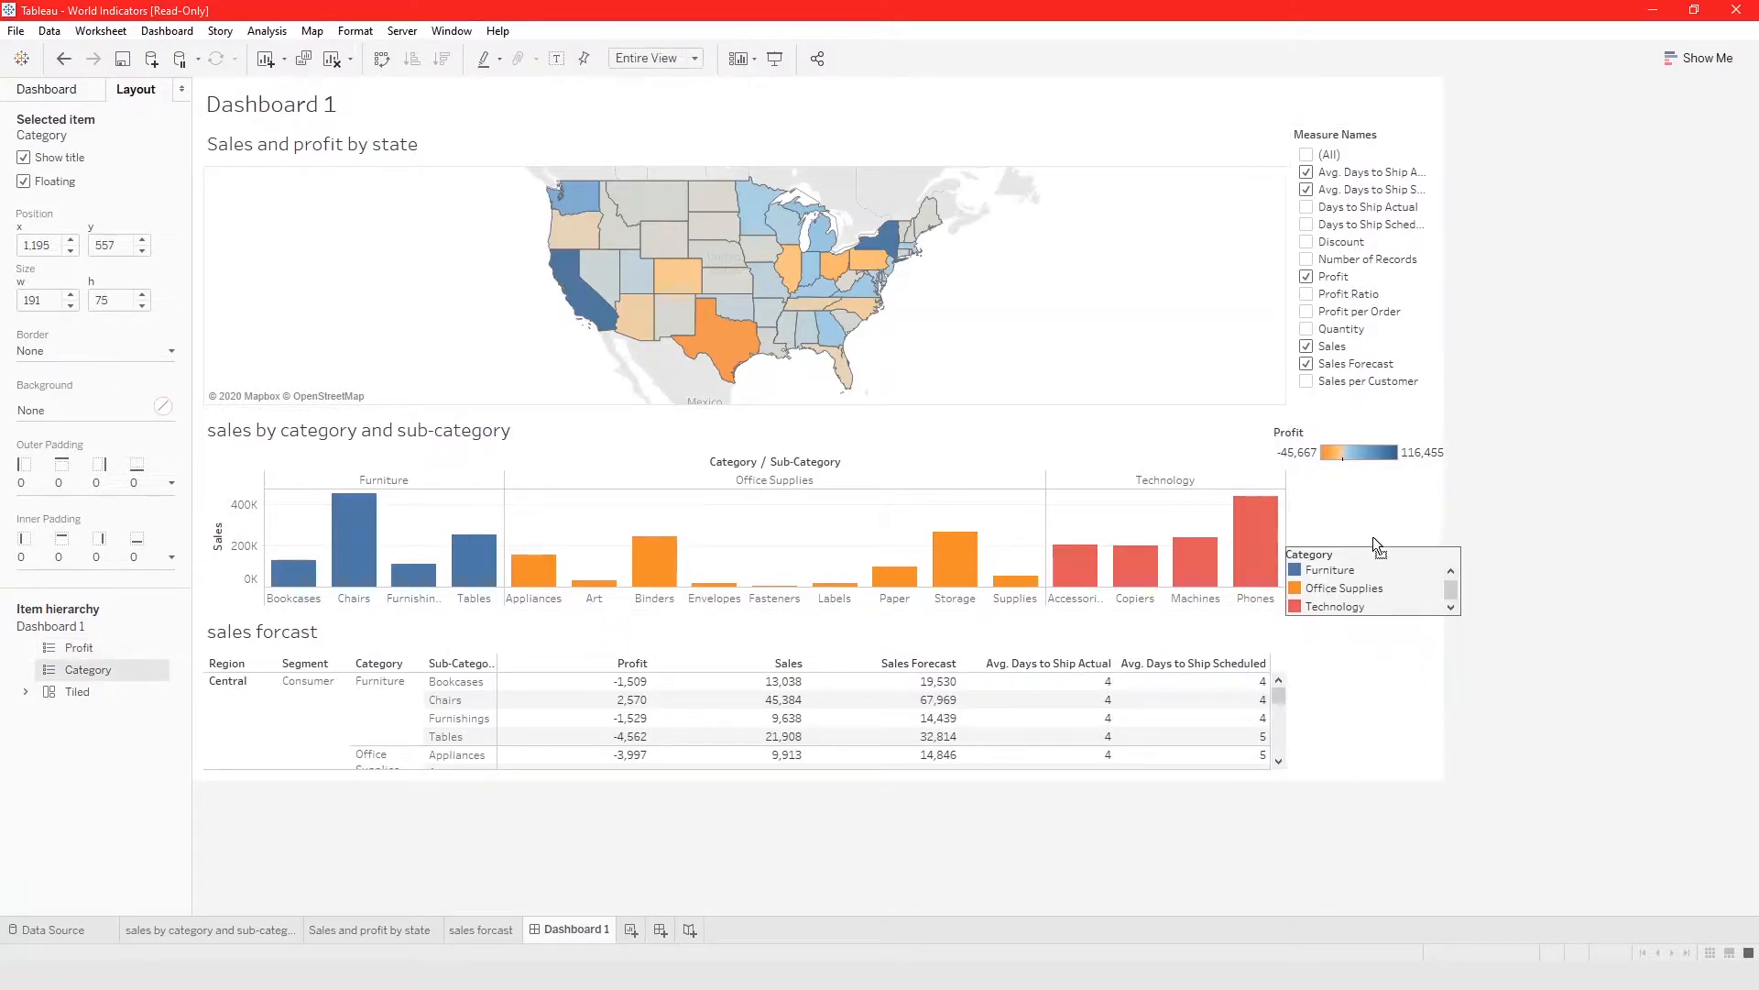
click(25, 693)
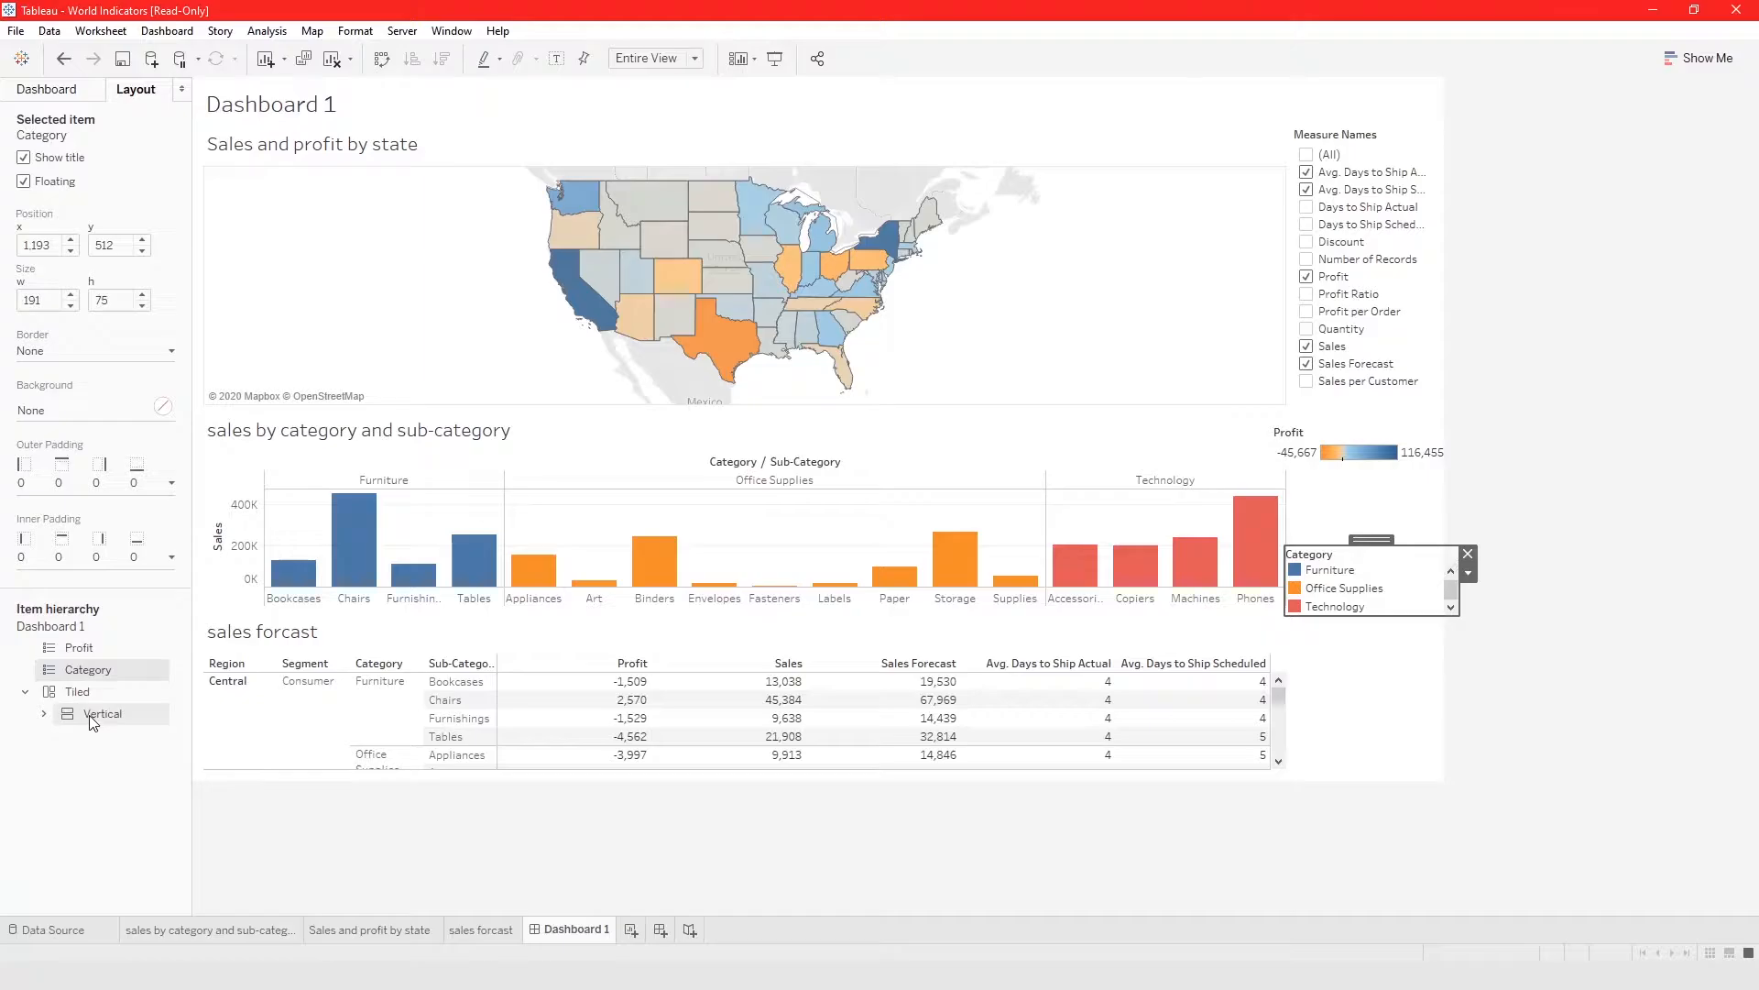
click(43, 715)
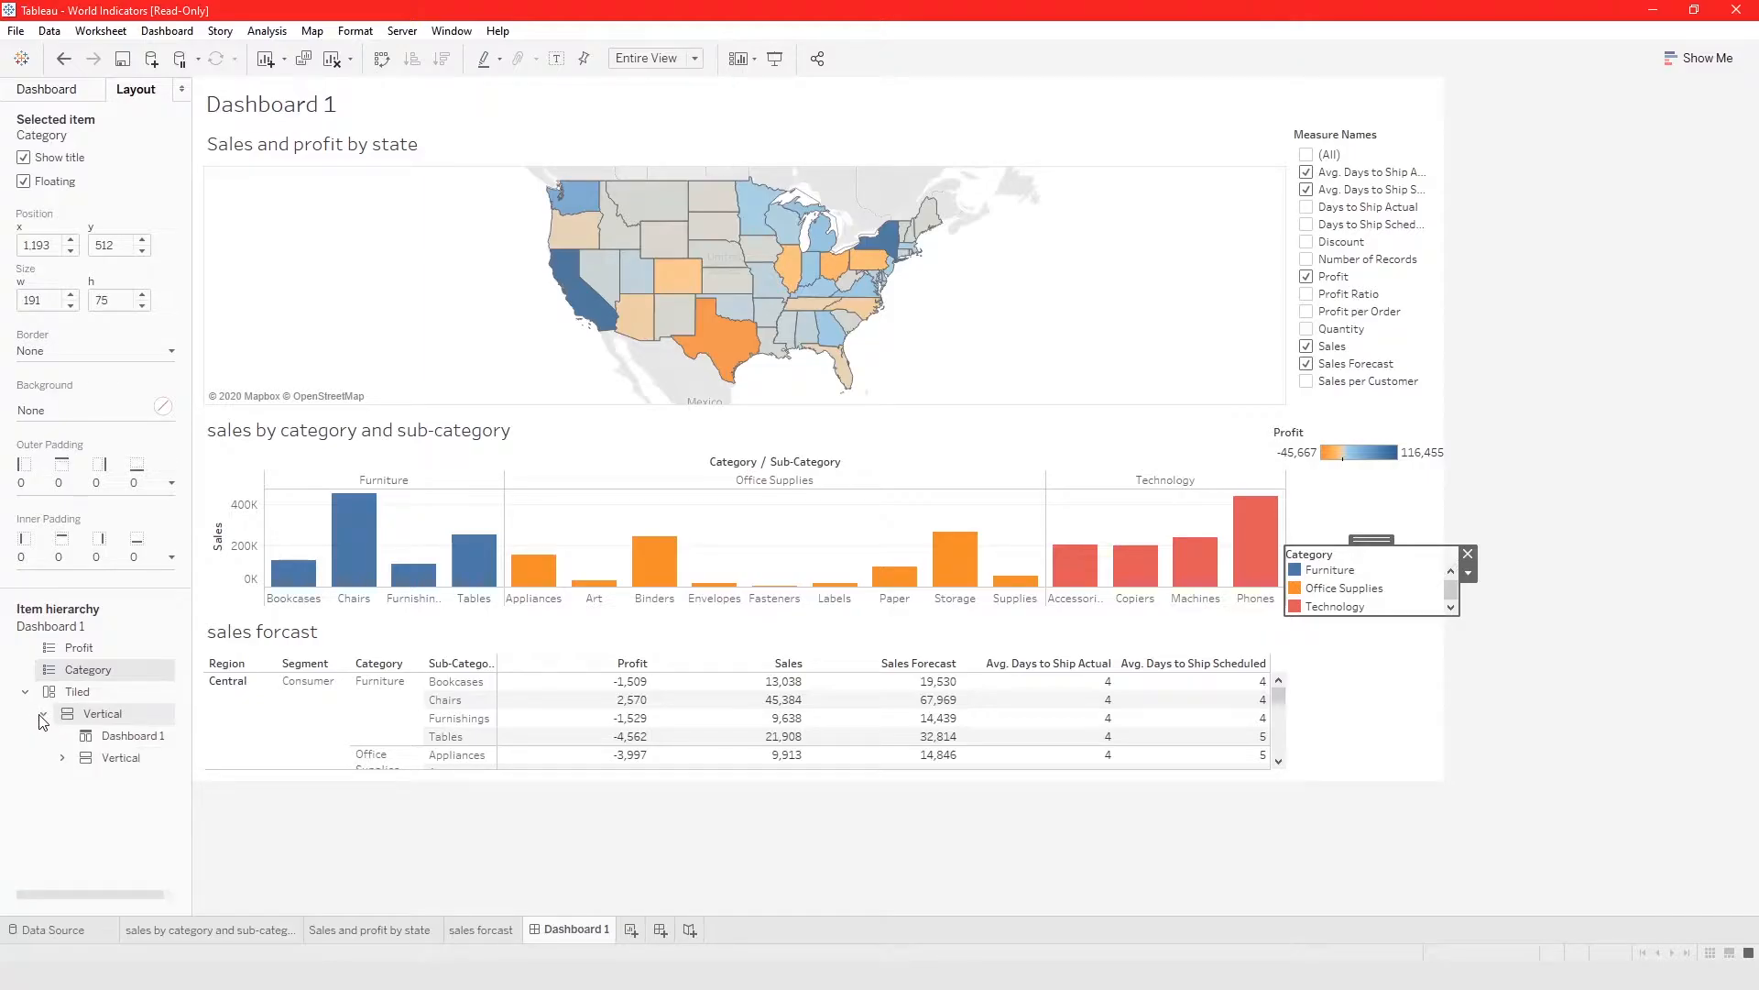
click(110, 735)
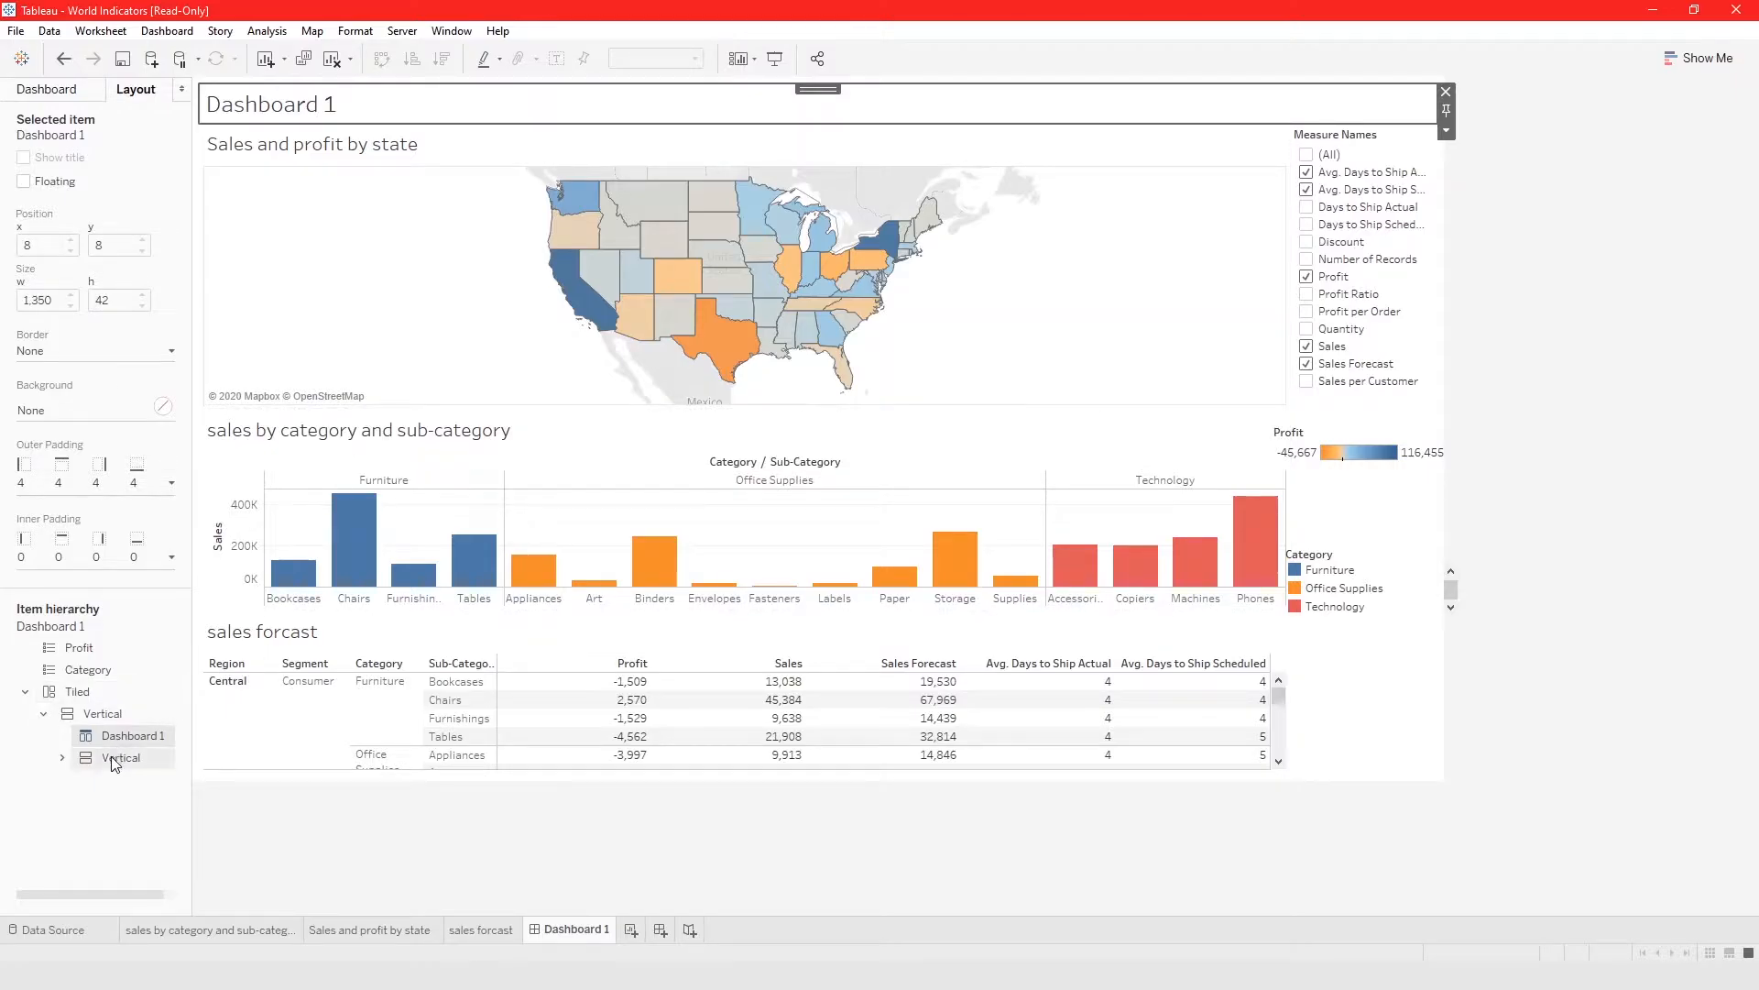
click(82, 695)
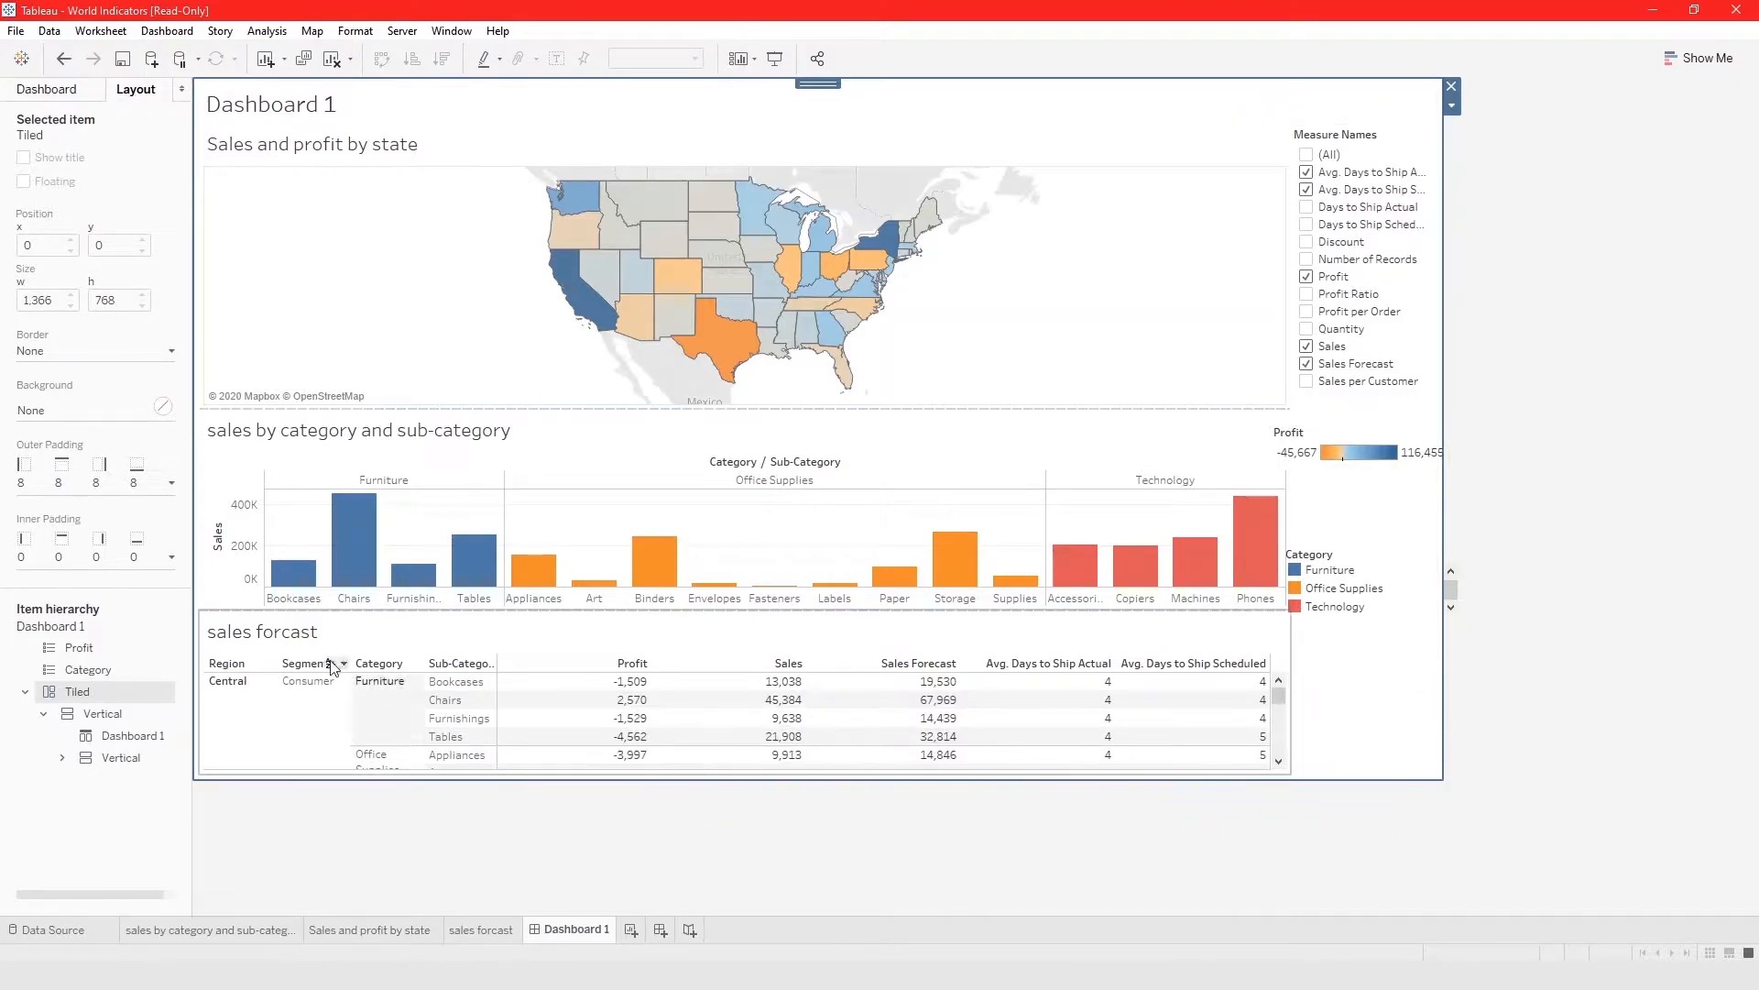
click(102, 714)
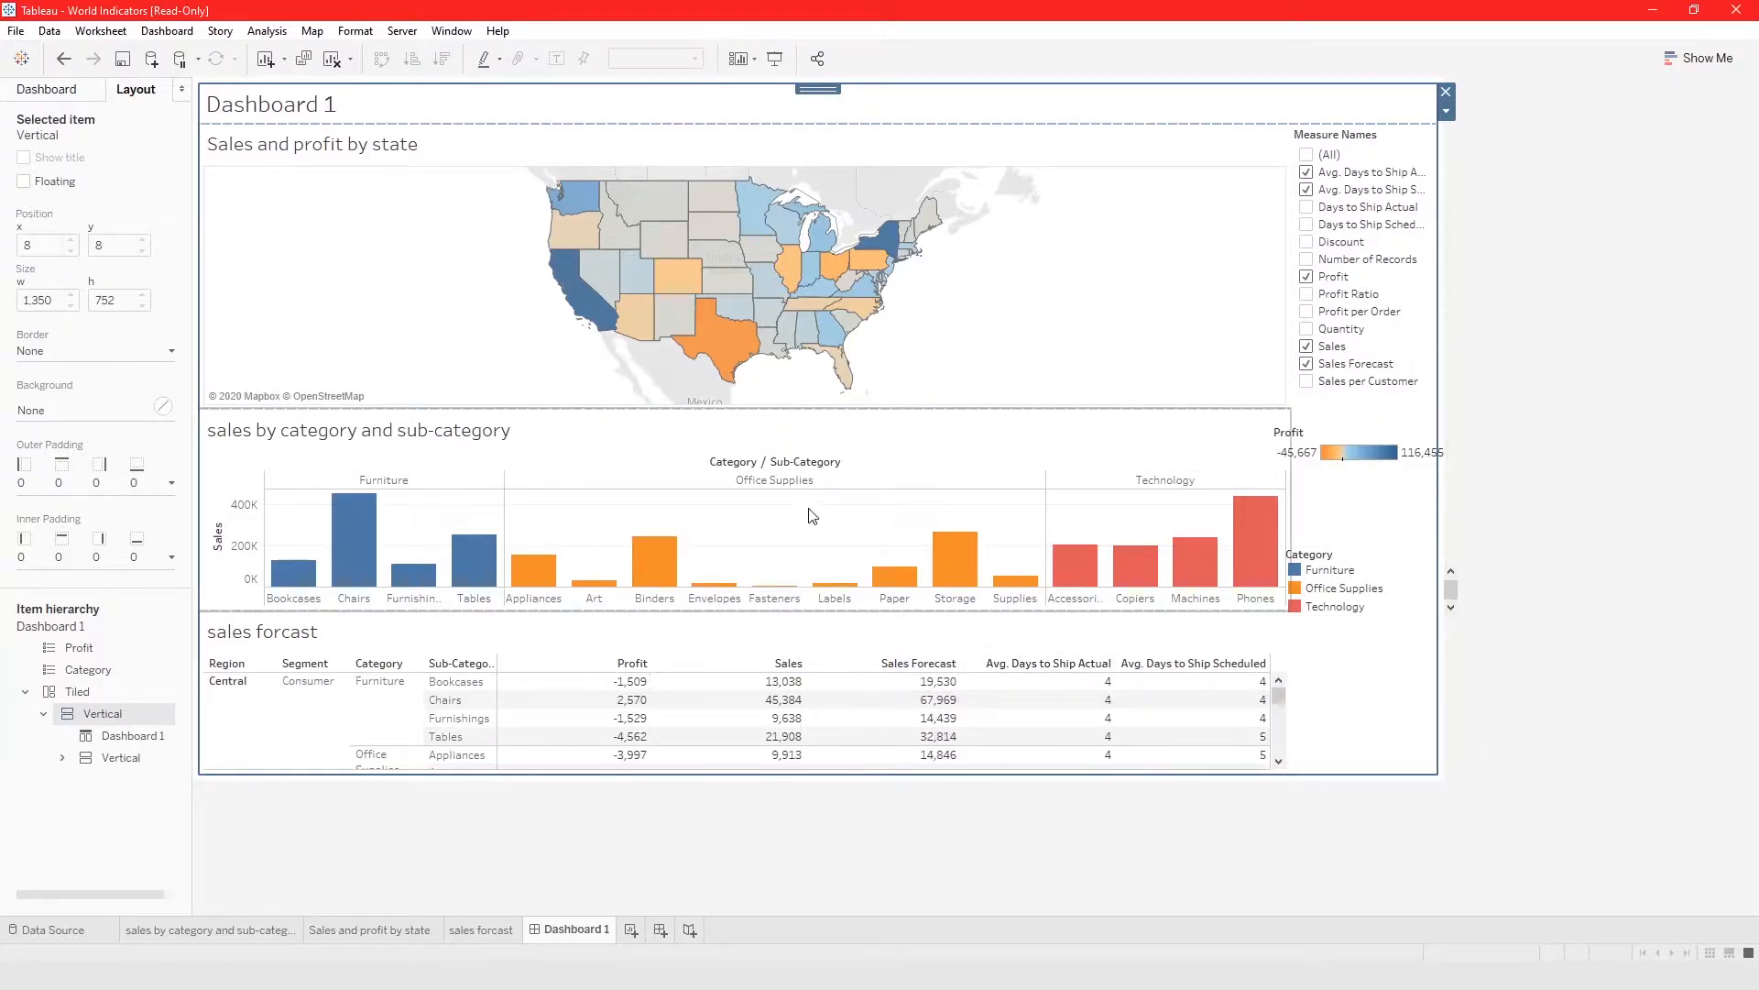
Move the sales forcast table to the left of the sales by category and sub-category chart, below the map
click(878, 646)
drag(743, 605, 265, 579)
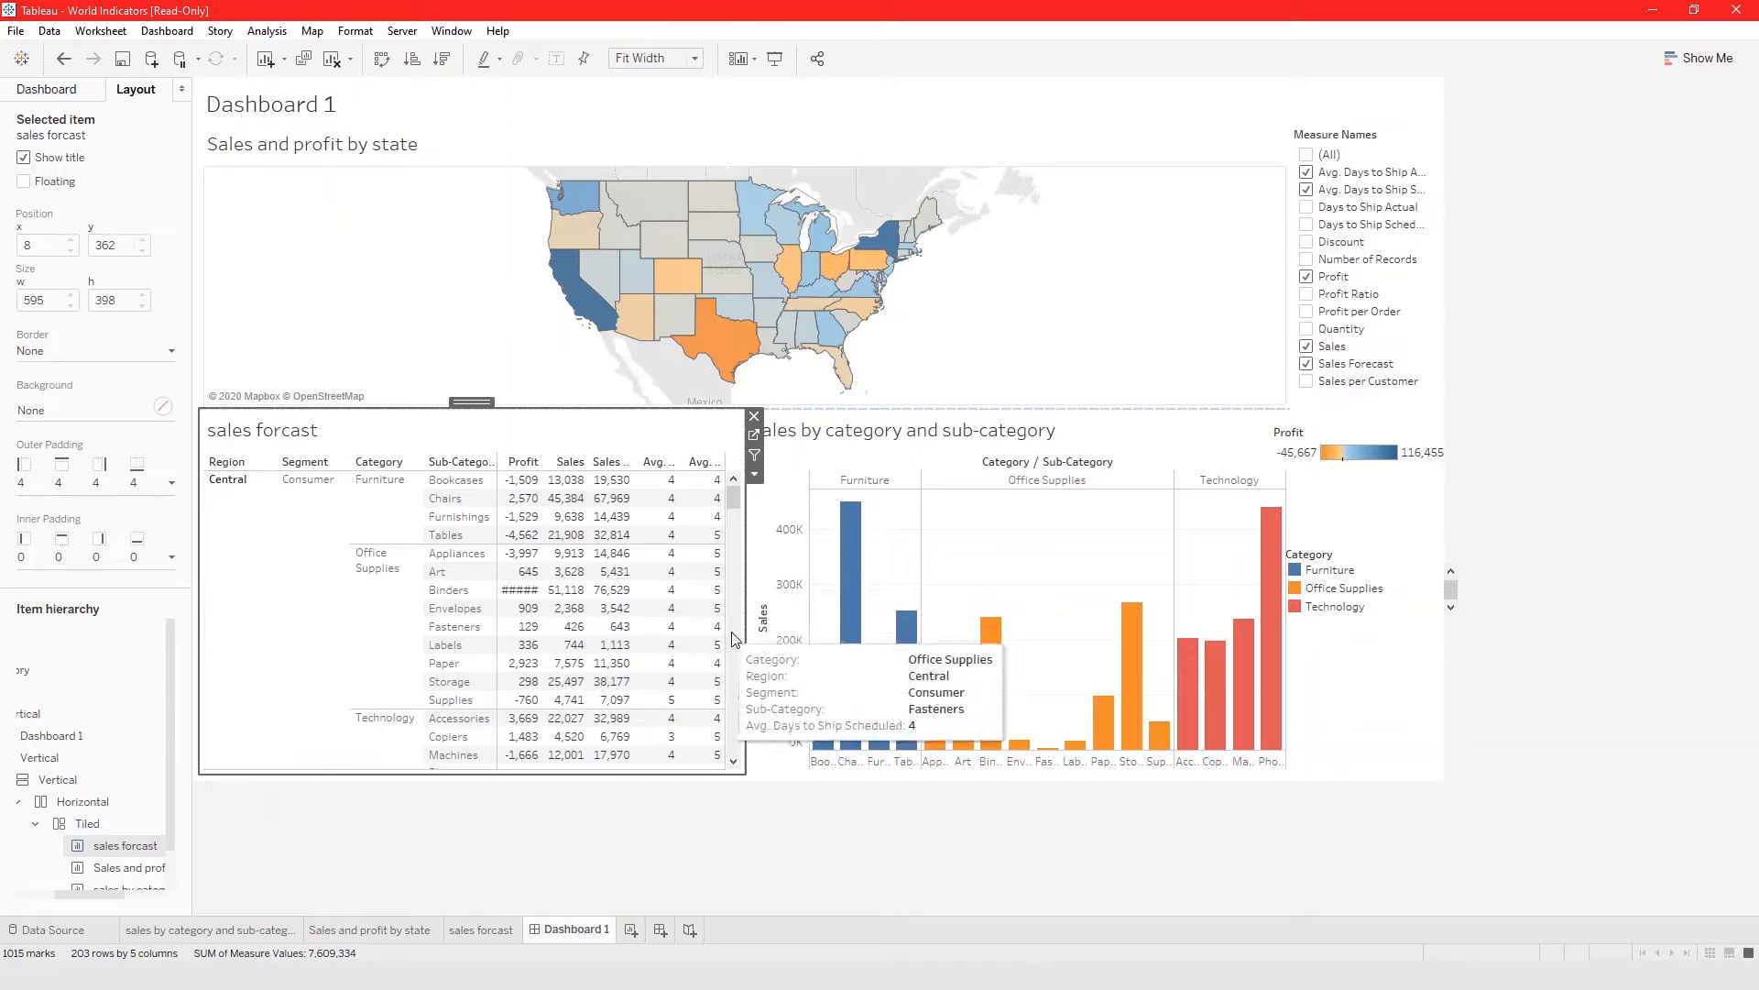
Inspect the layout of the map and bar chart sheets through the item hierarchy, widening the pane to read the full names
scroll(110, 767, down, 2)
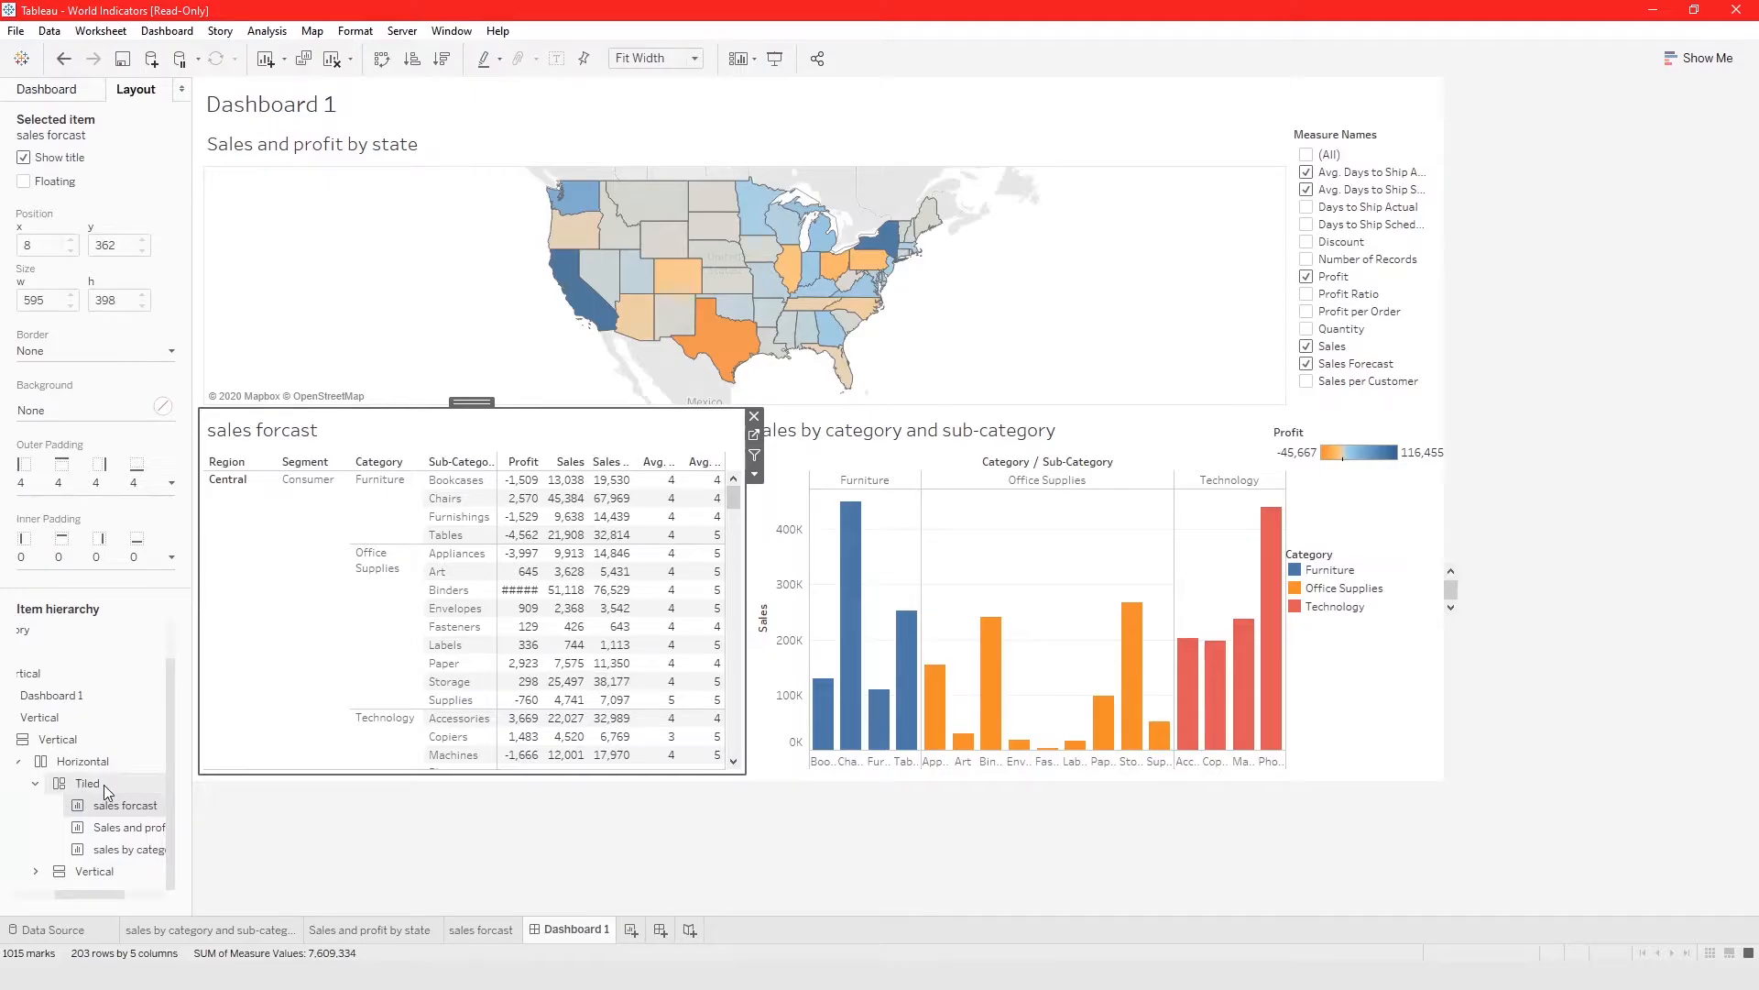
click(106, 834)
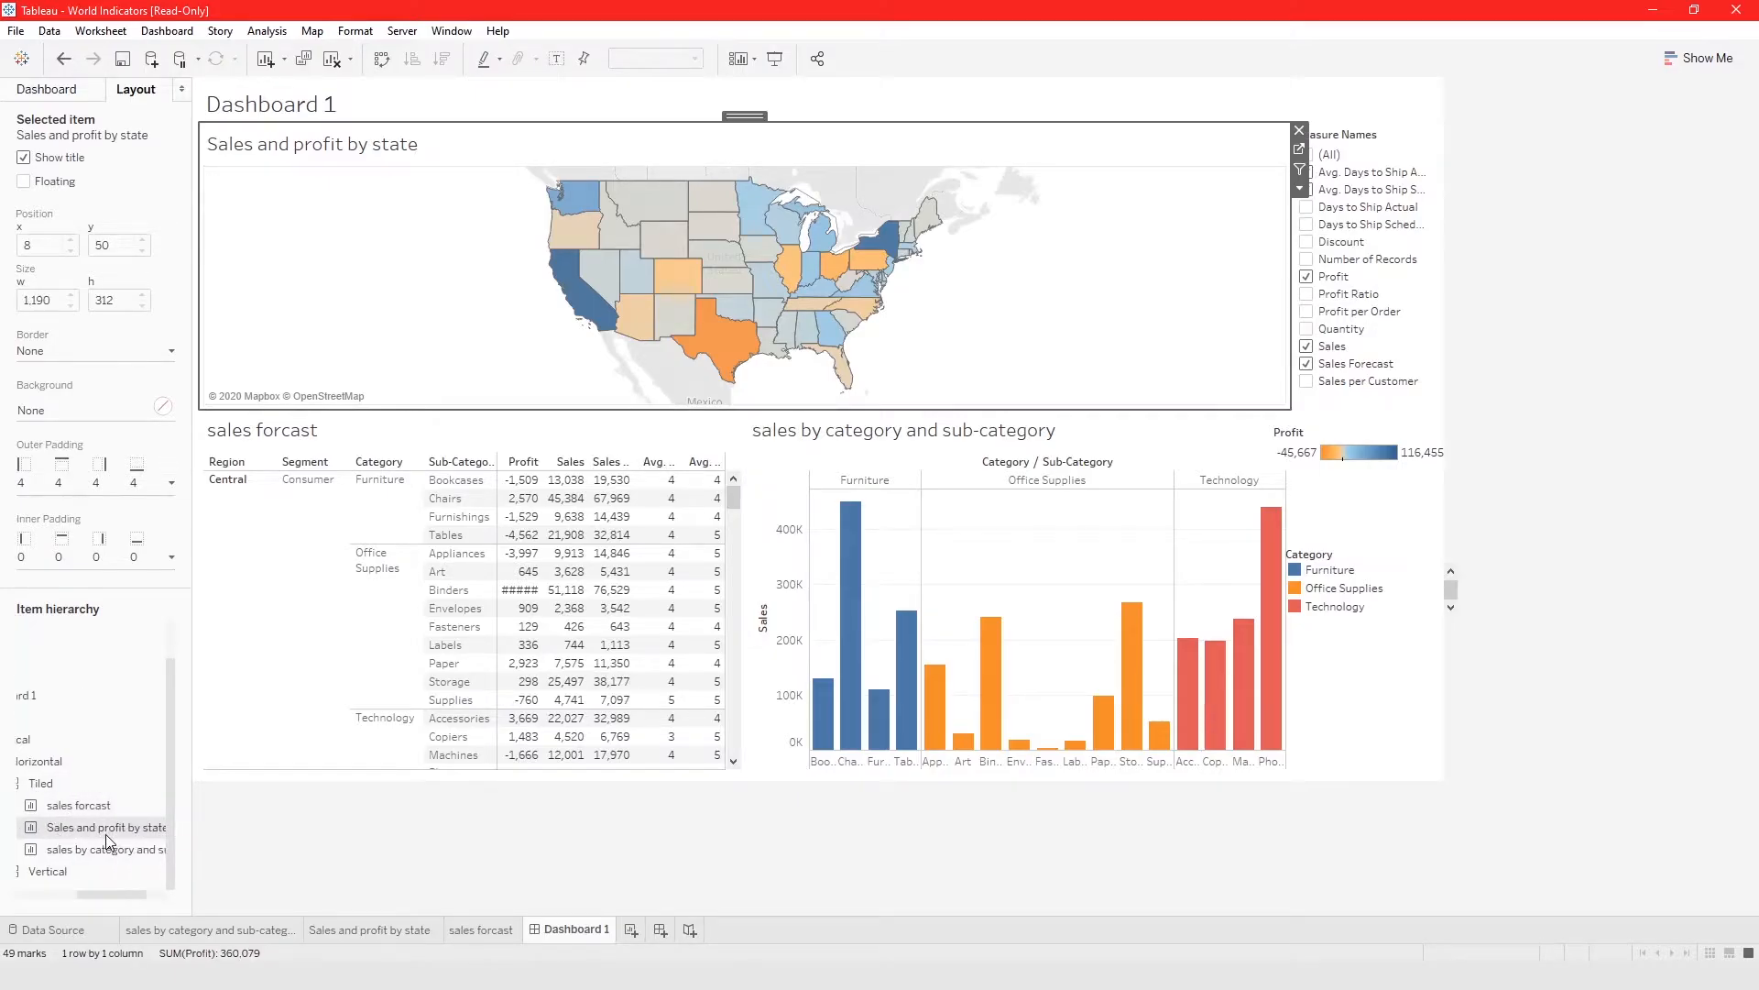
click(108, 853)
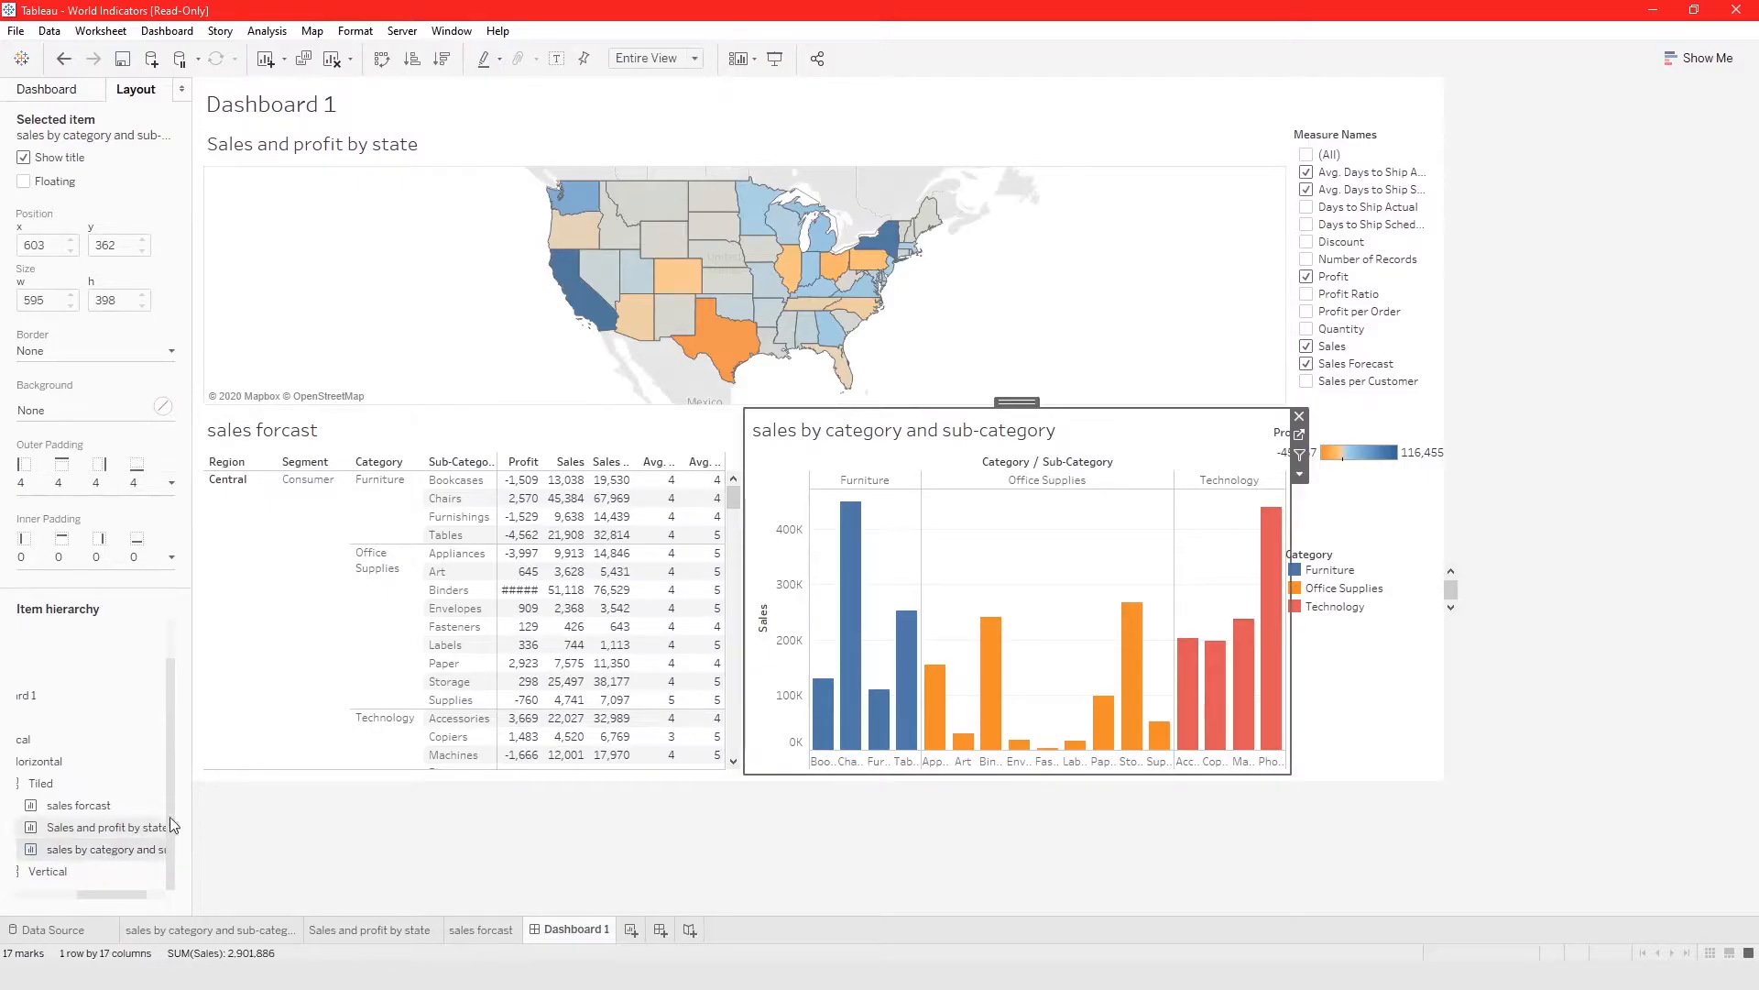
drag(192, 806, 351, 805)
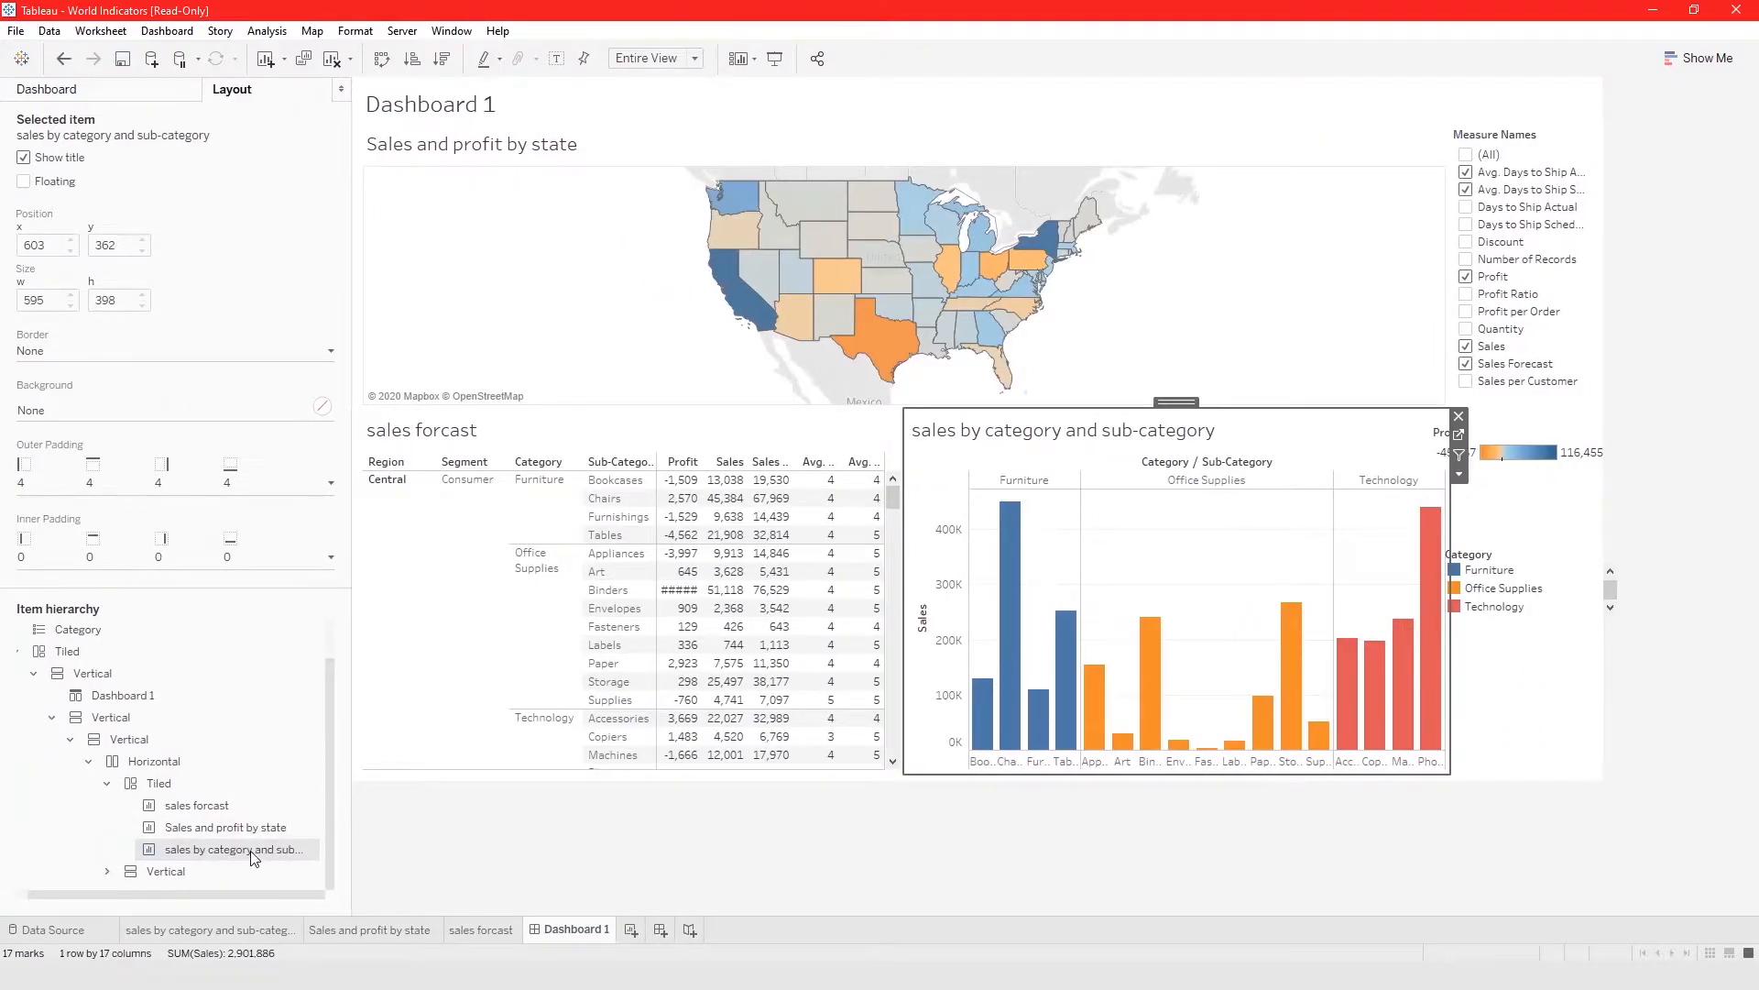
Examine the Vertical container below the Tiled sheets and its Measure Names filter in the item hierarchy
click(198, 877)
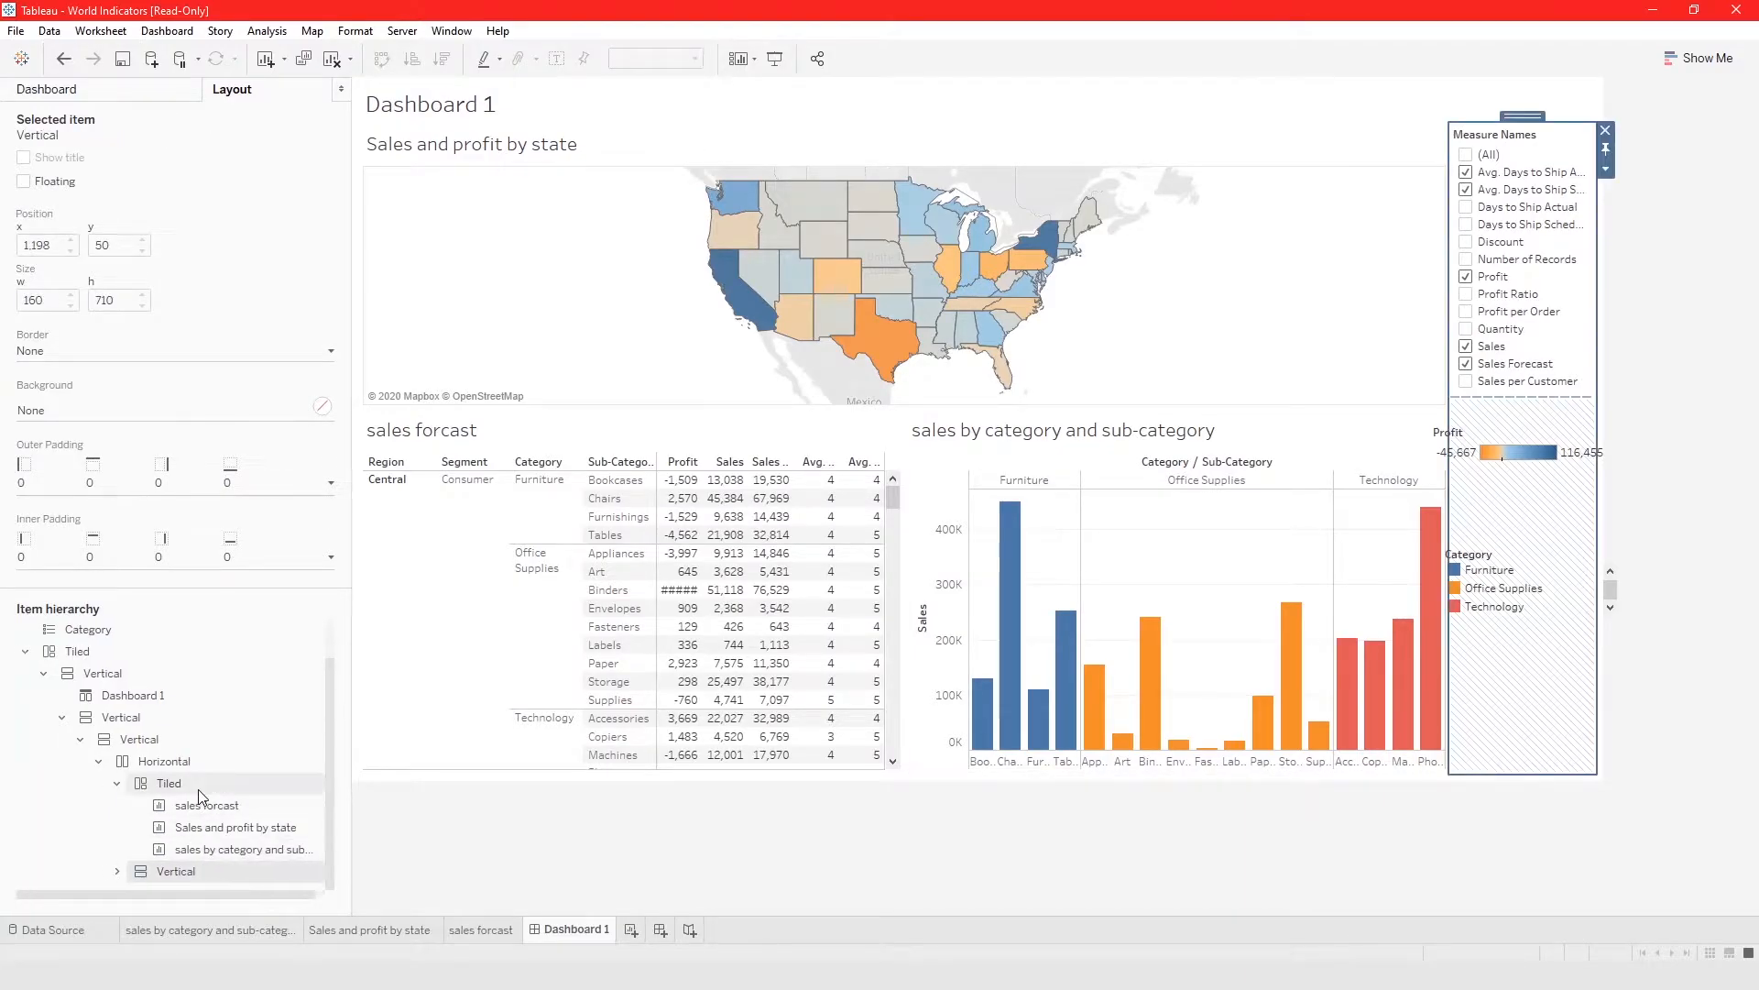
click(119, 872)
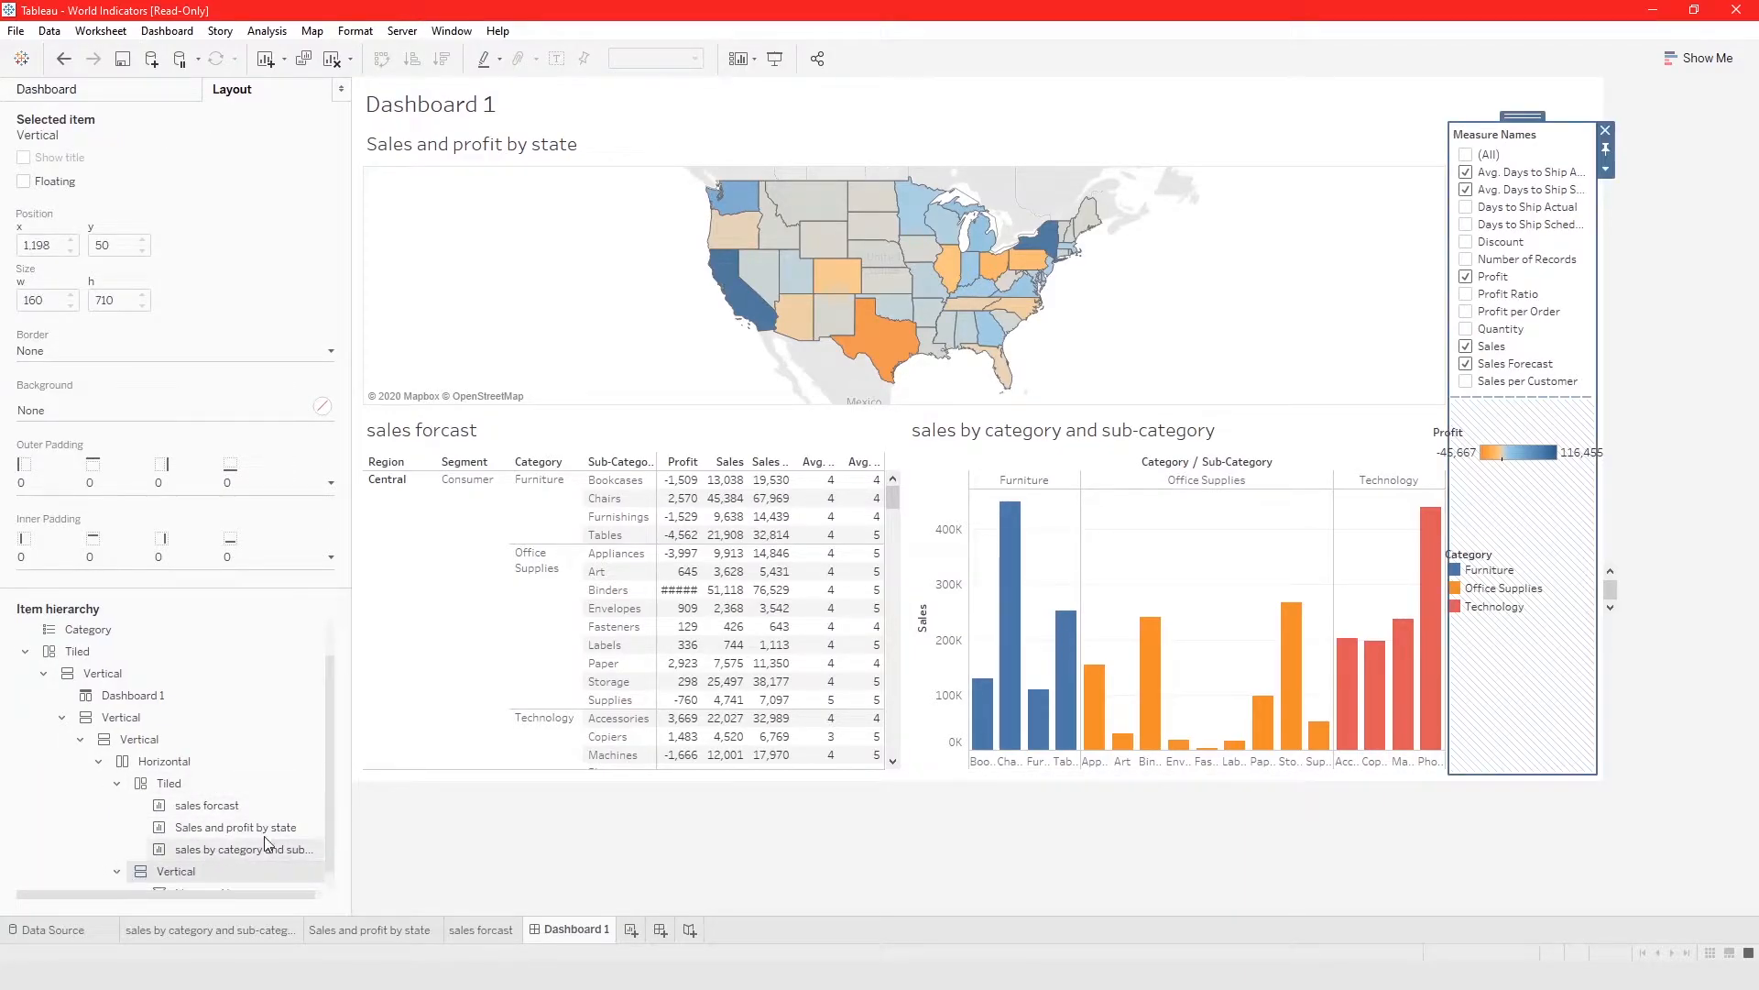
click(244, 876)
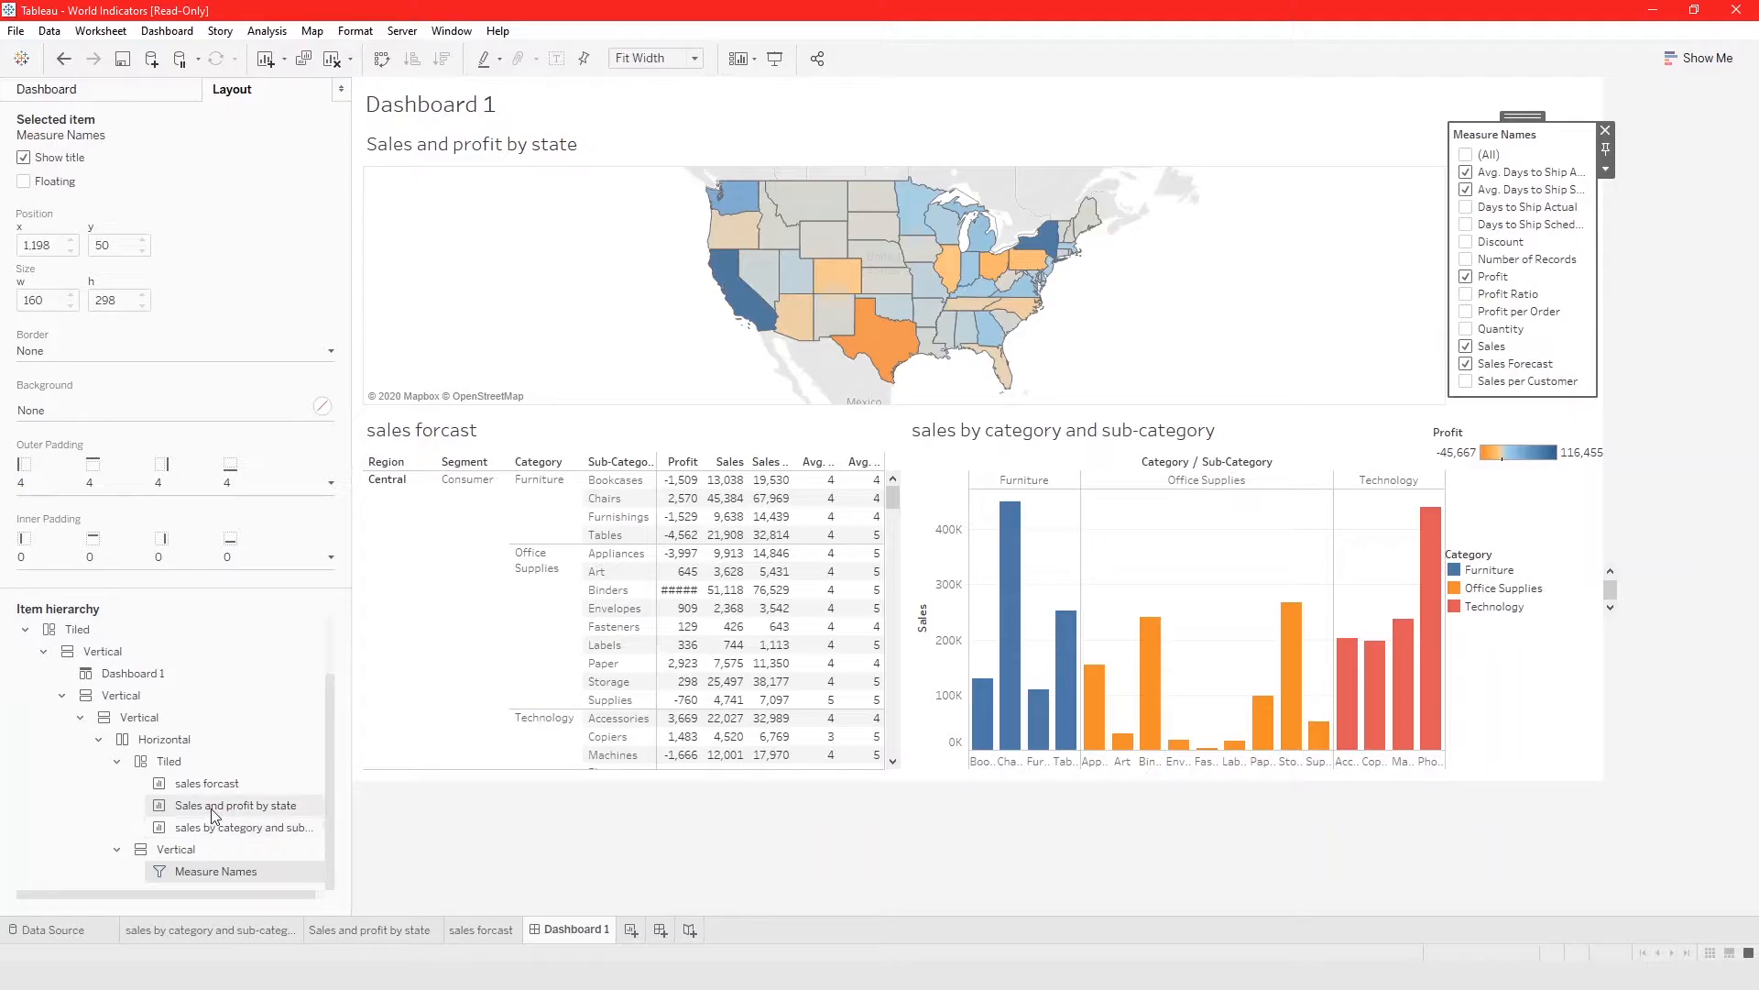
scroll(212, 815, up, 1)
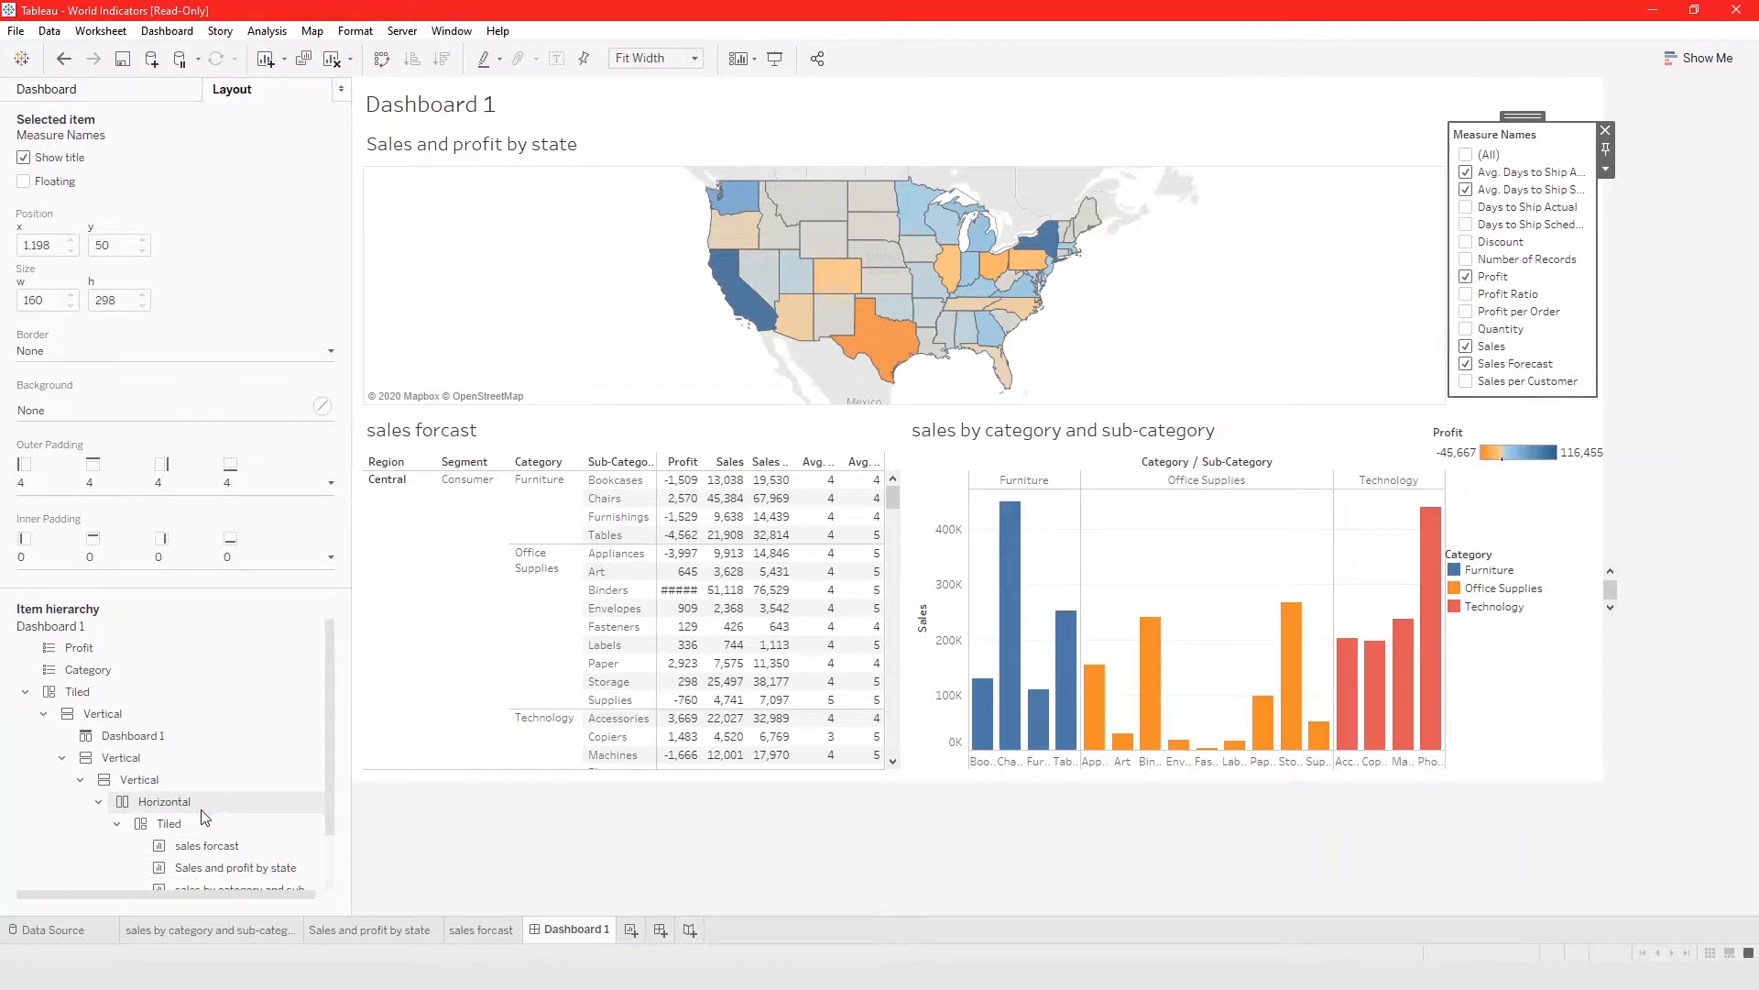
Select the Central region's Consumer segment in the sales forcast table and collapse the Tiled container in the item hierarchy
click(446, 605)
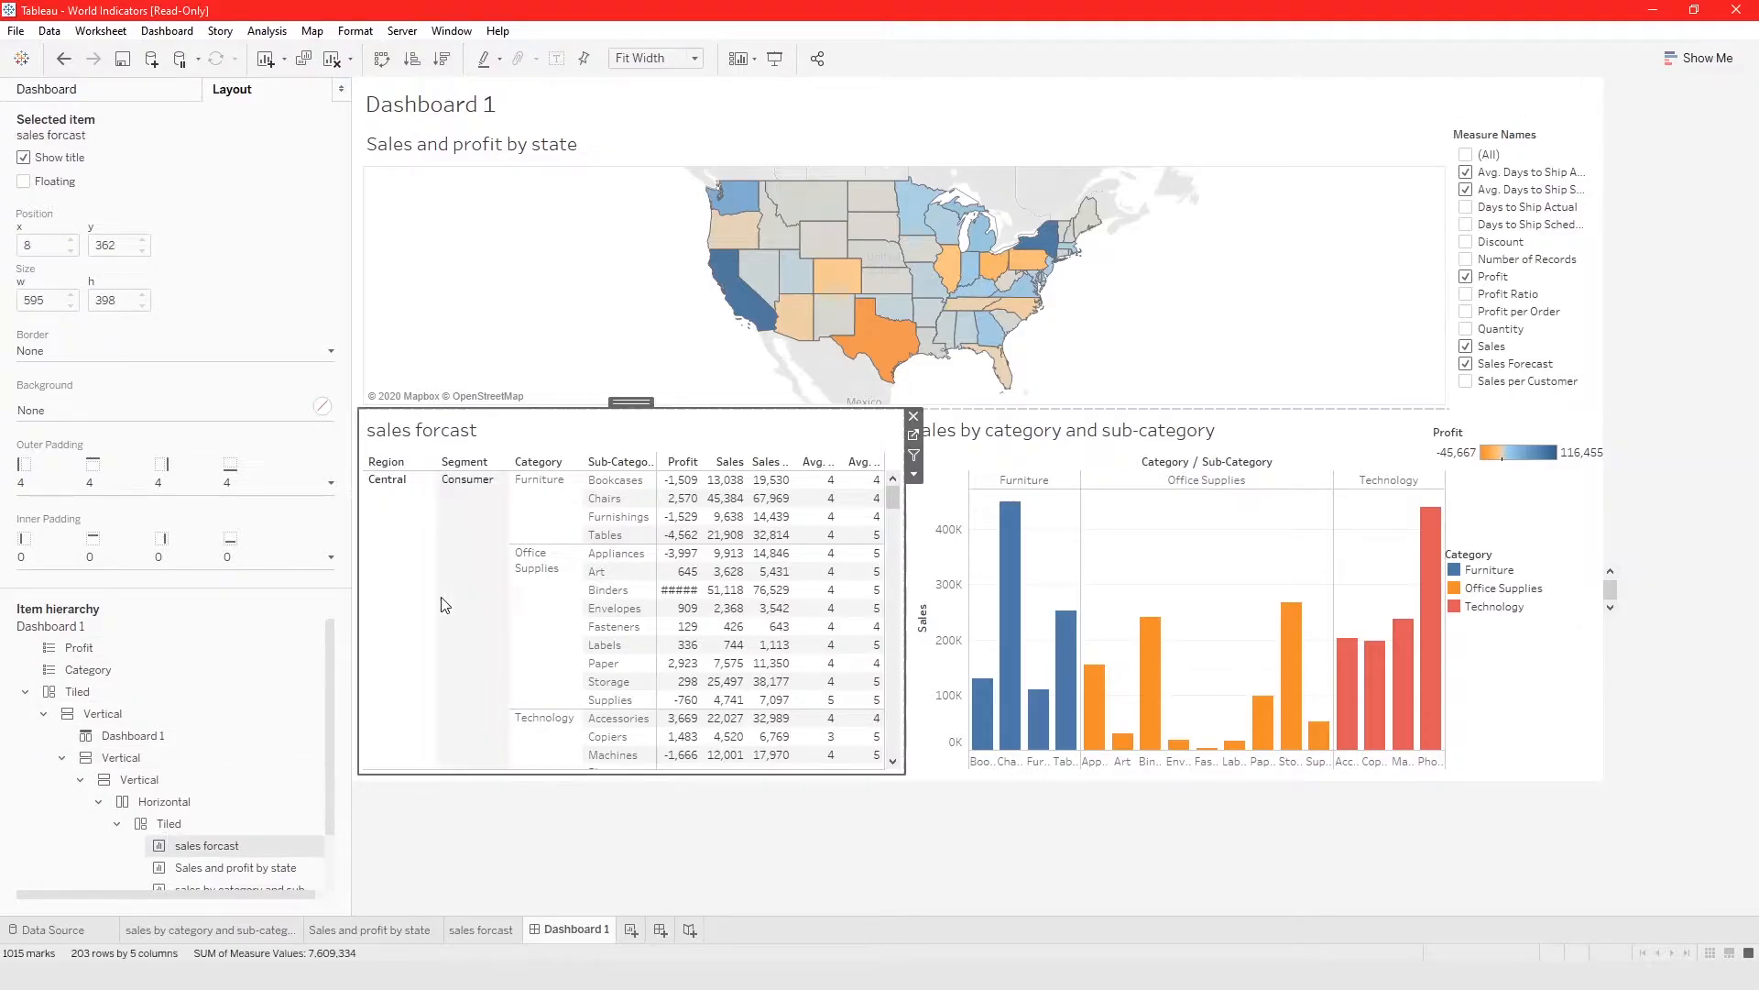
click(500, 479)
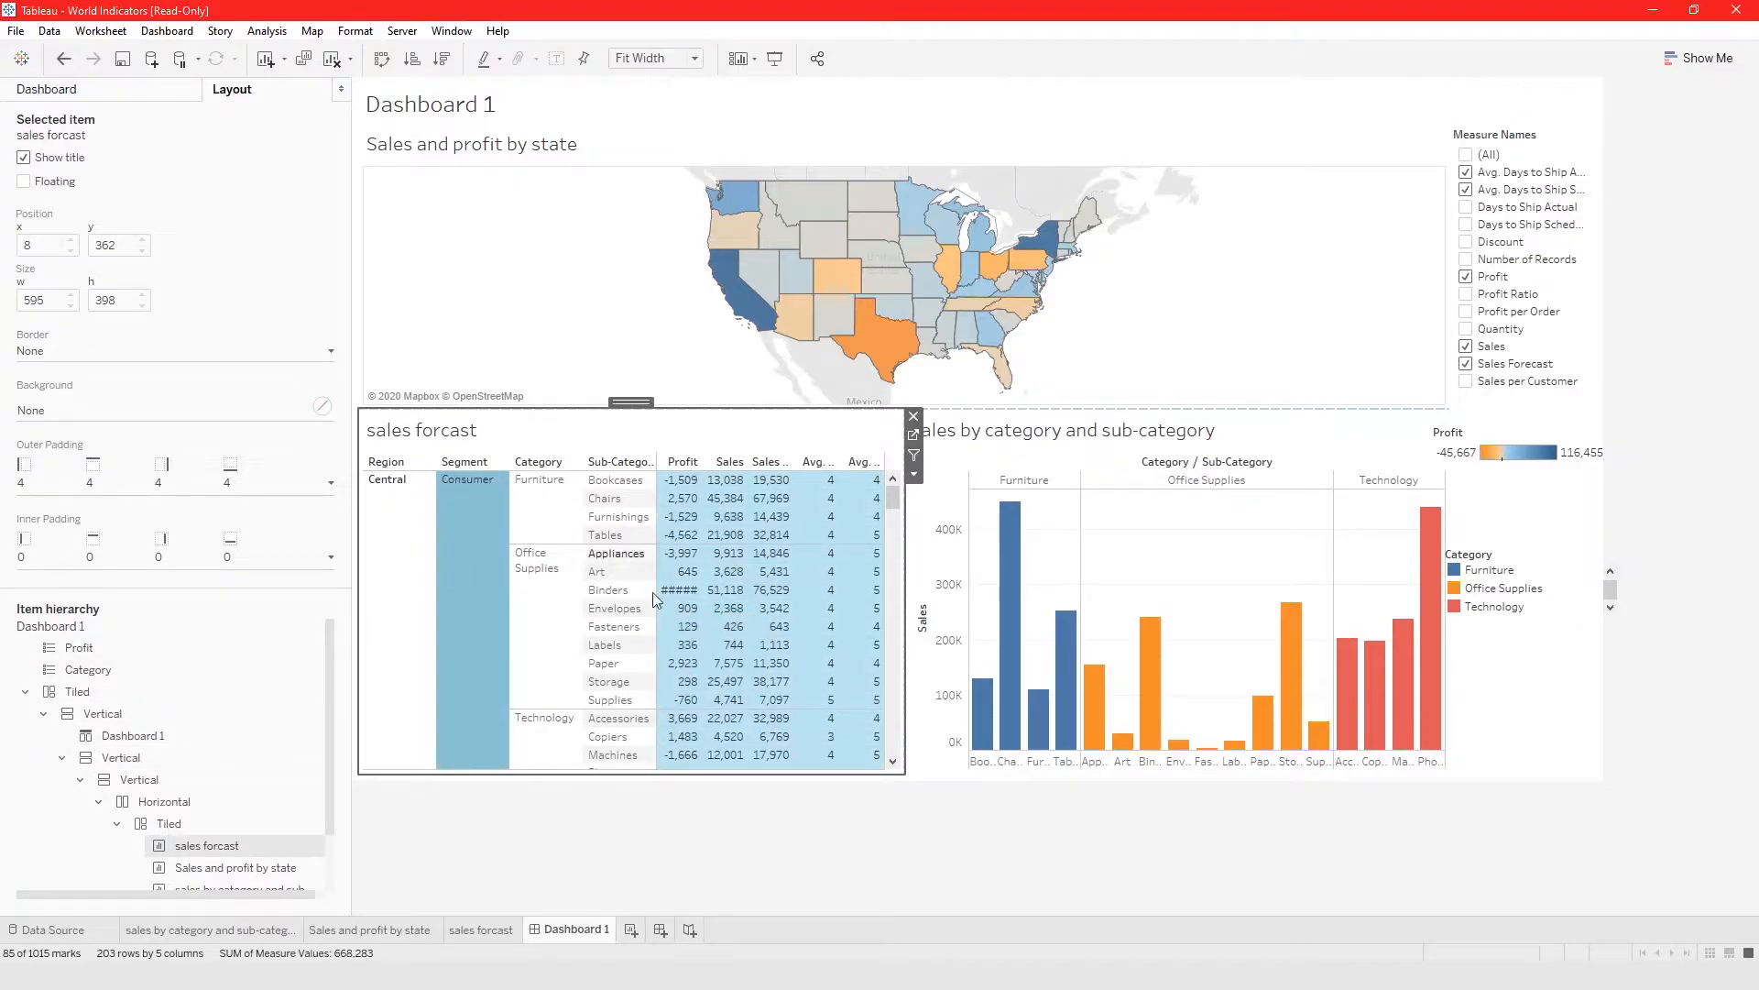
click(25, 692)
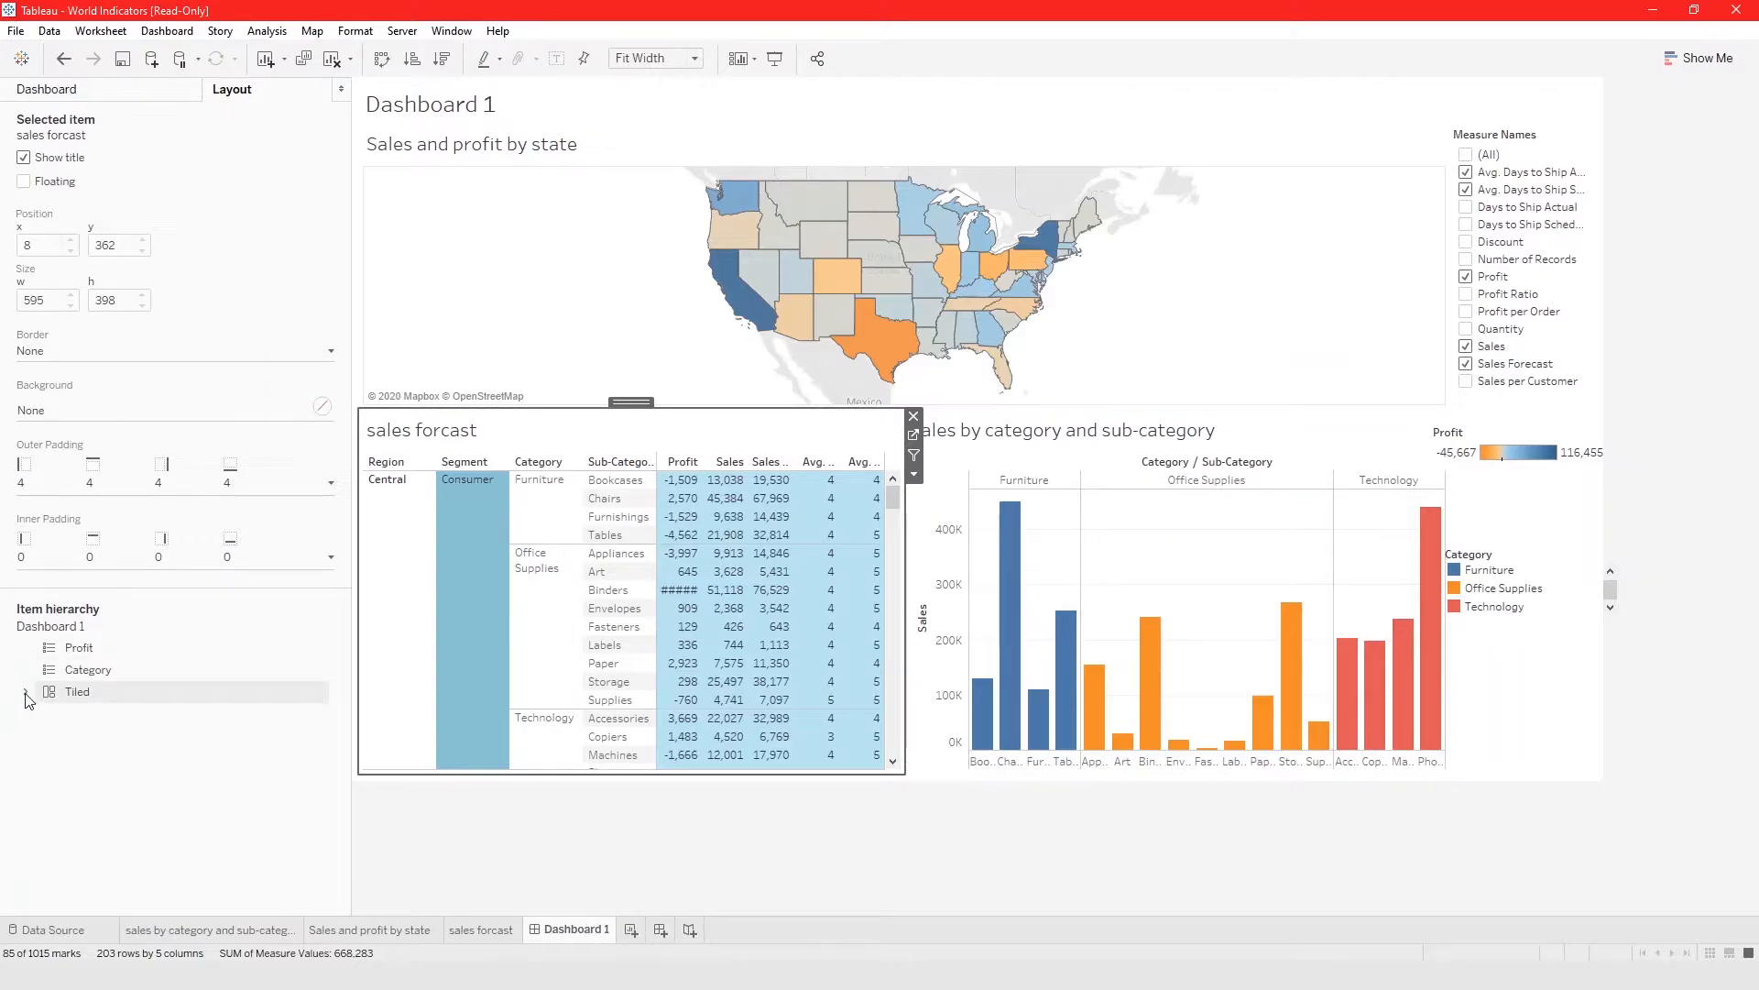
Inspect the layout properties of the floating Profit and Category legends and narrow the layout pane slightly
click(113, 647)
click(109, 675)
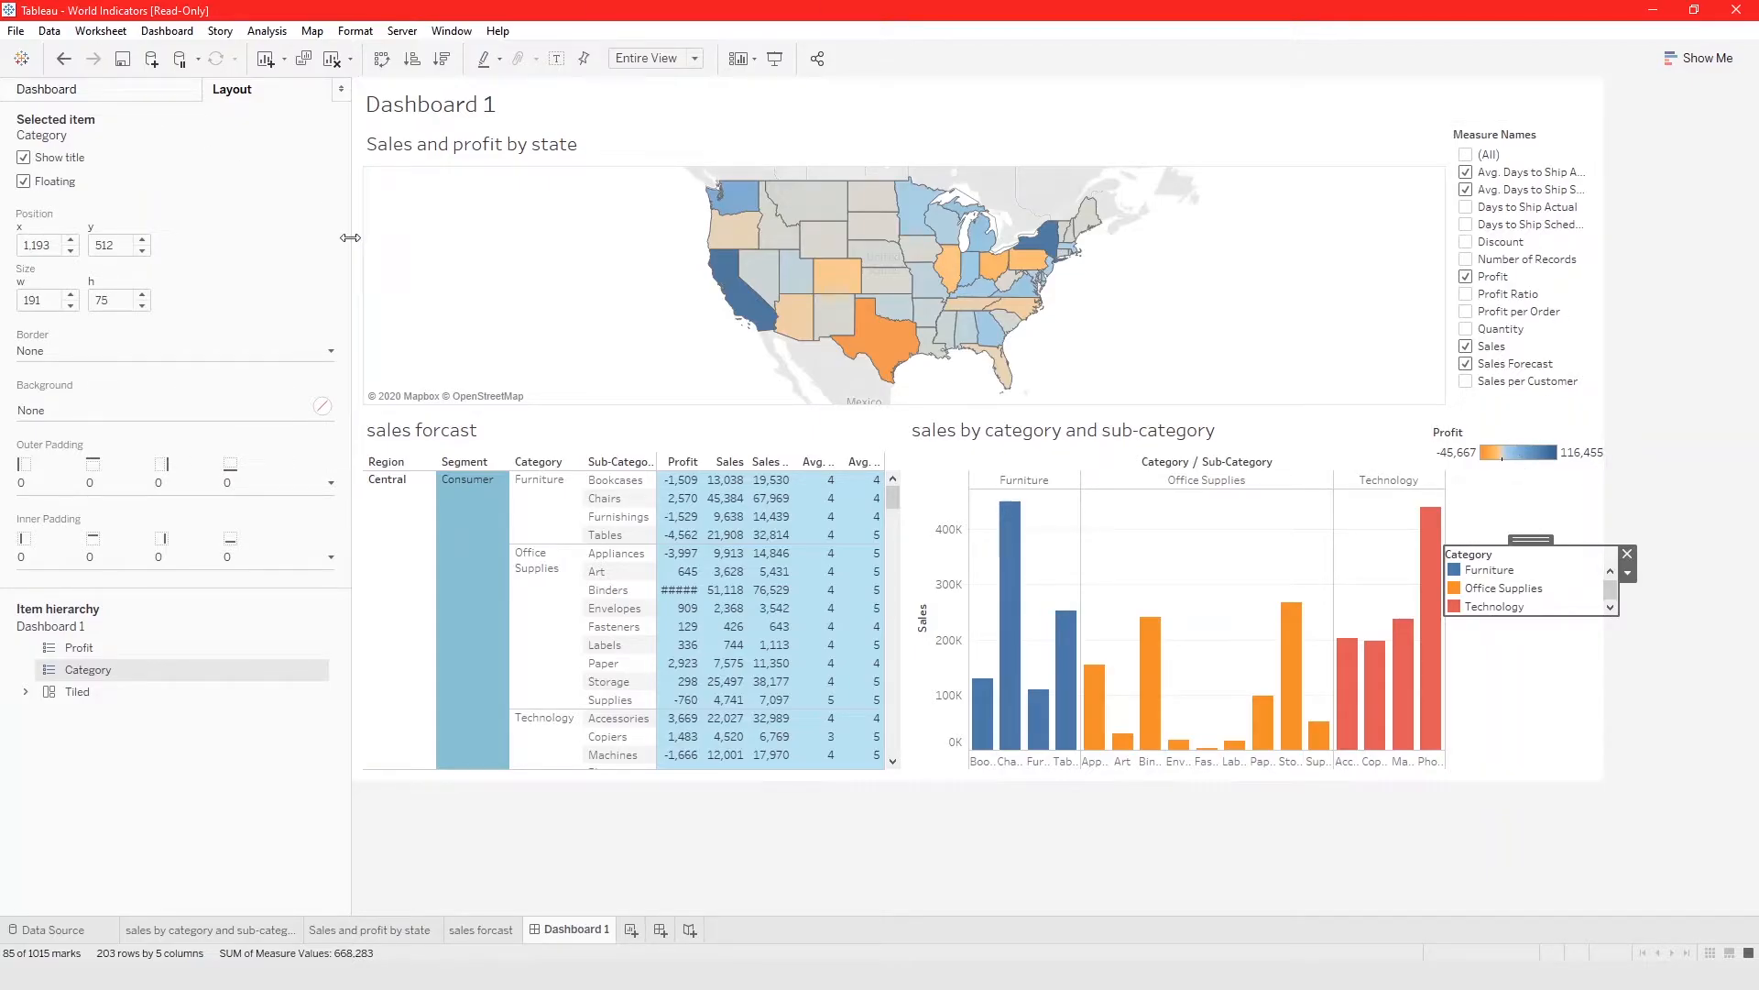
drag(353, 243, 328, 244)
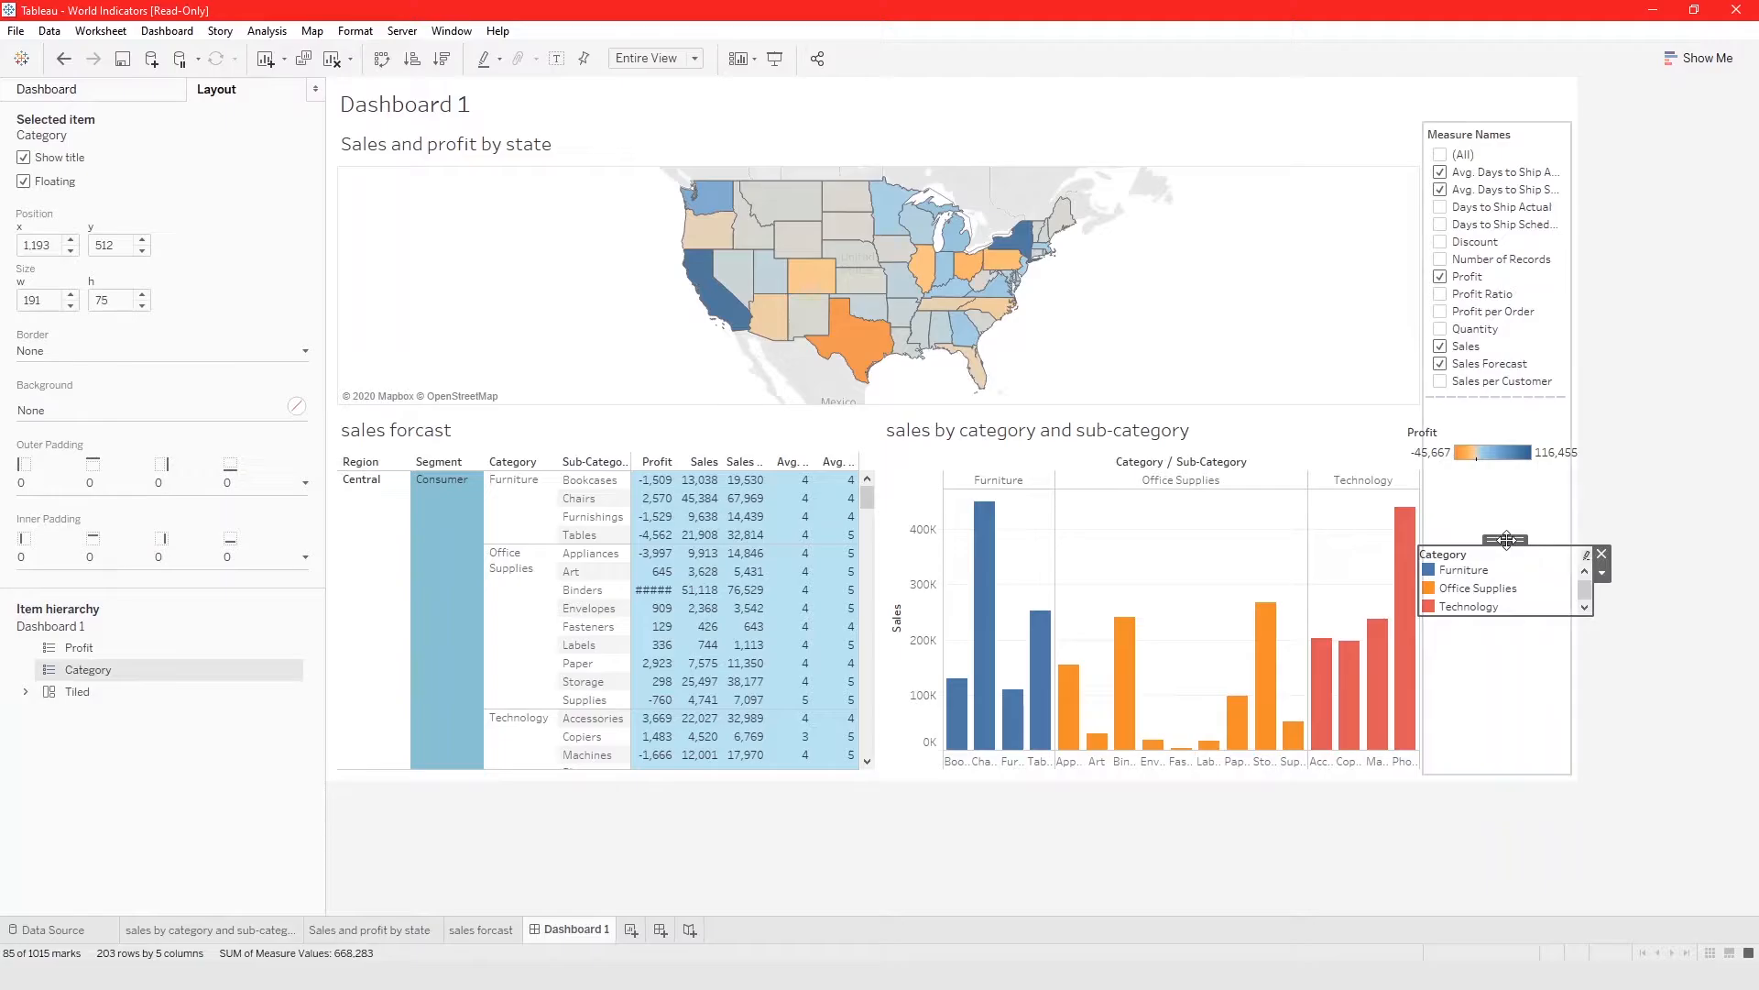
Move the Category legend over the bar chart's Technology bars and increase its x position to 1,144
drag(1505, 539, 1455, 537)
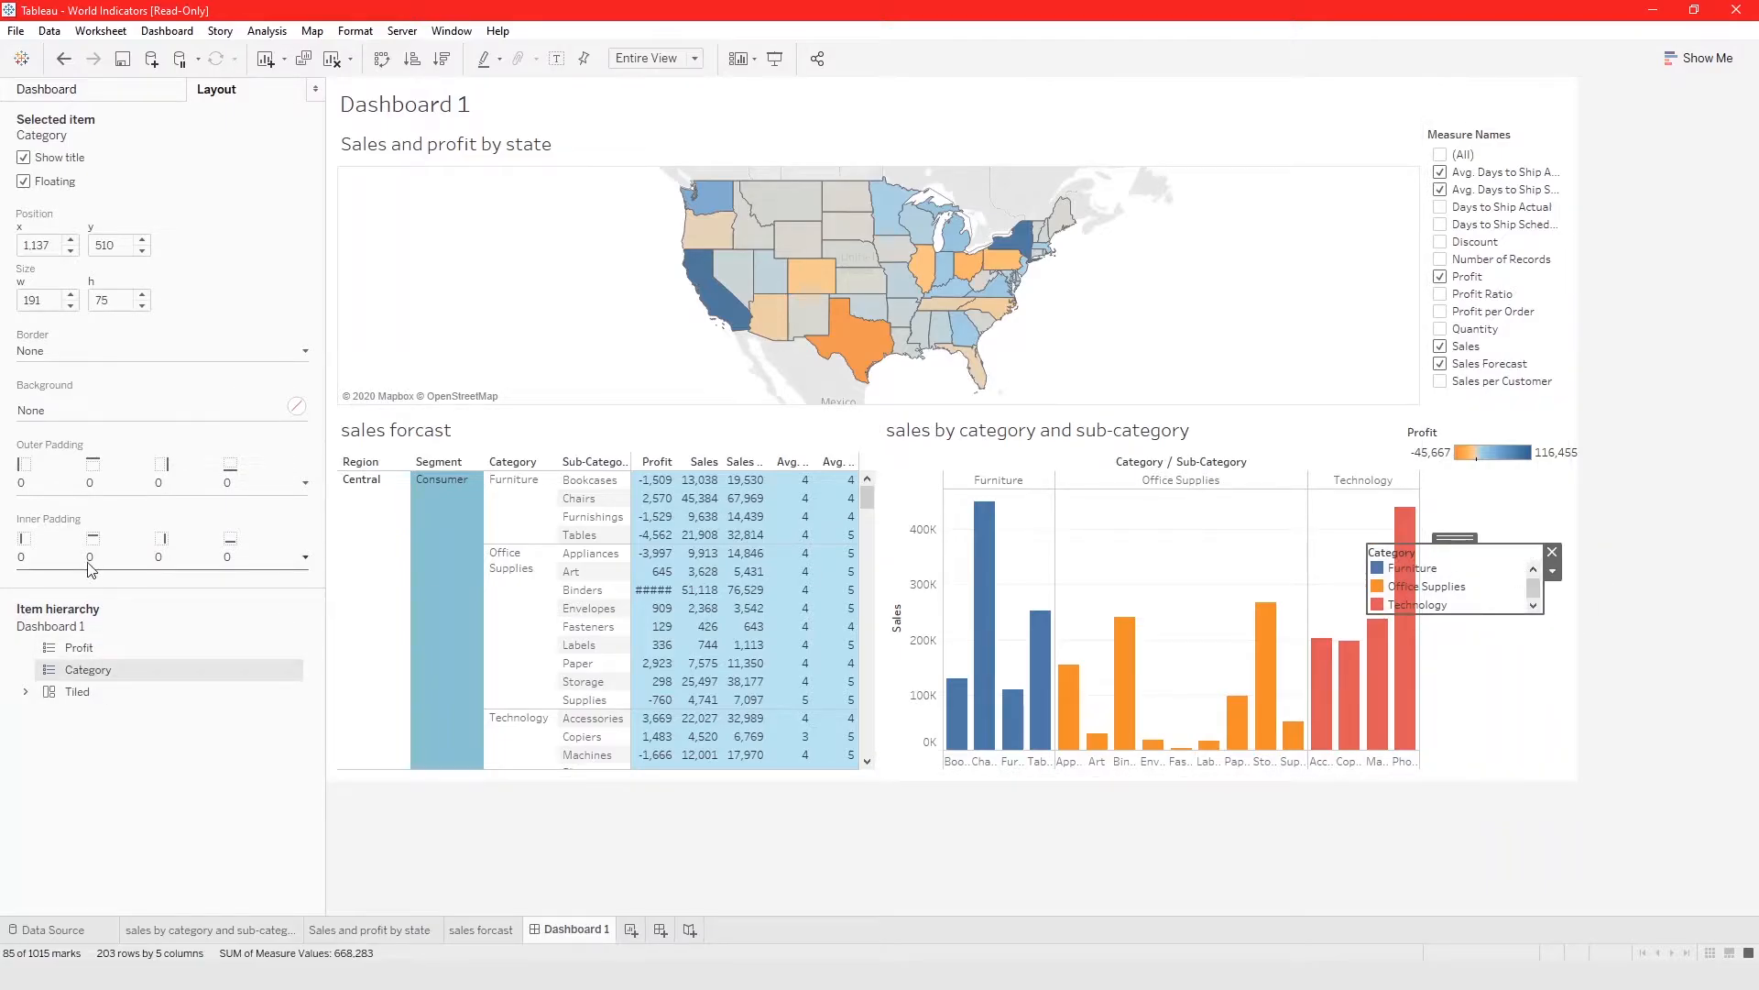
click(73, 240)
click(73, 240)
click(72, 240)
click(73, 240)
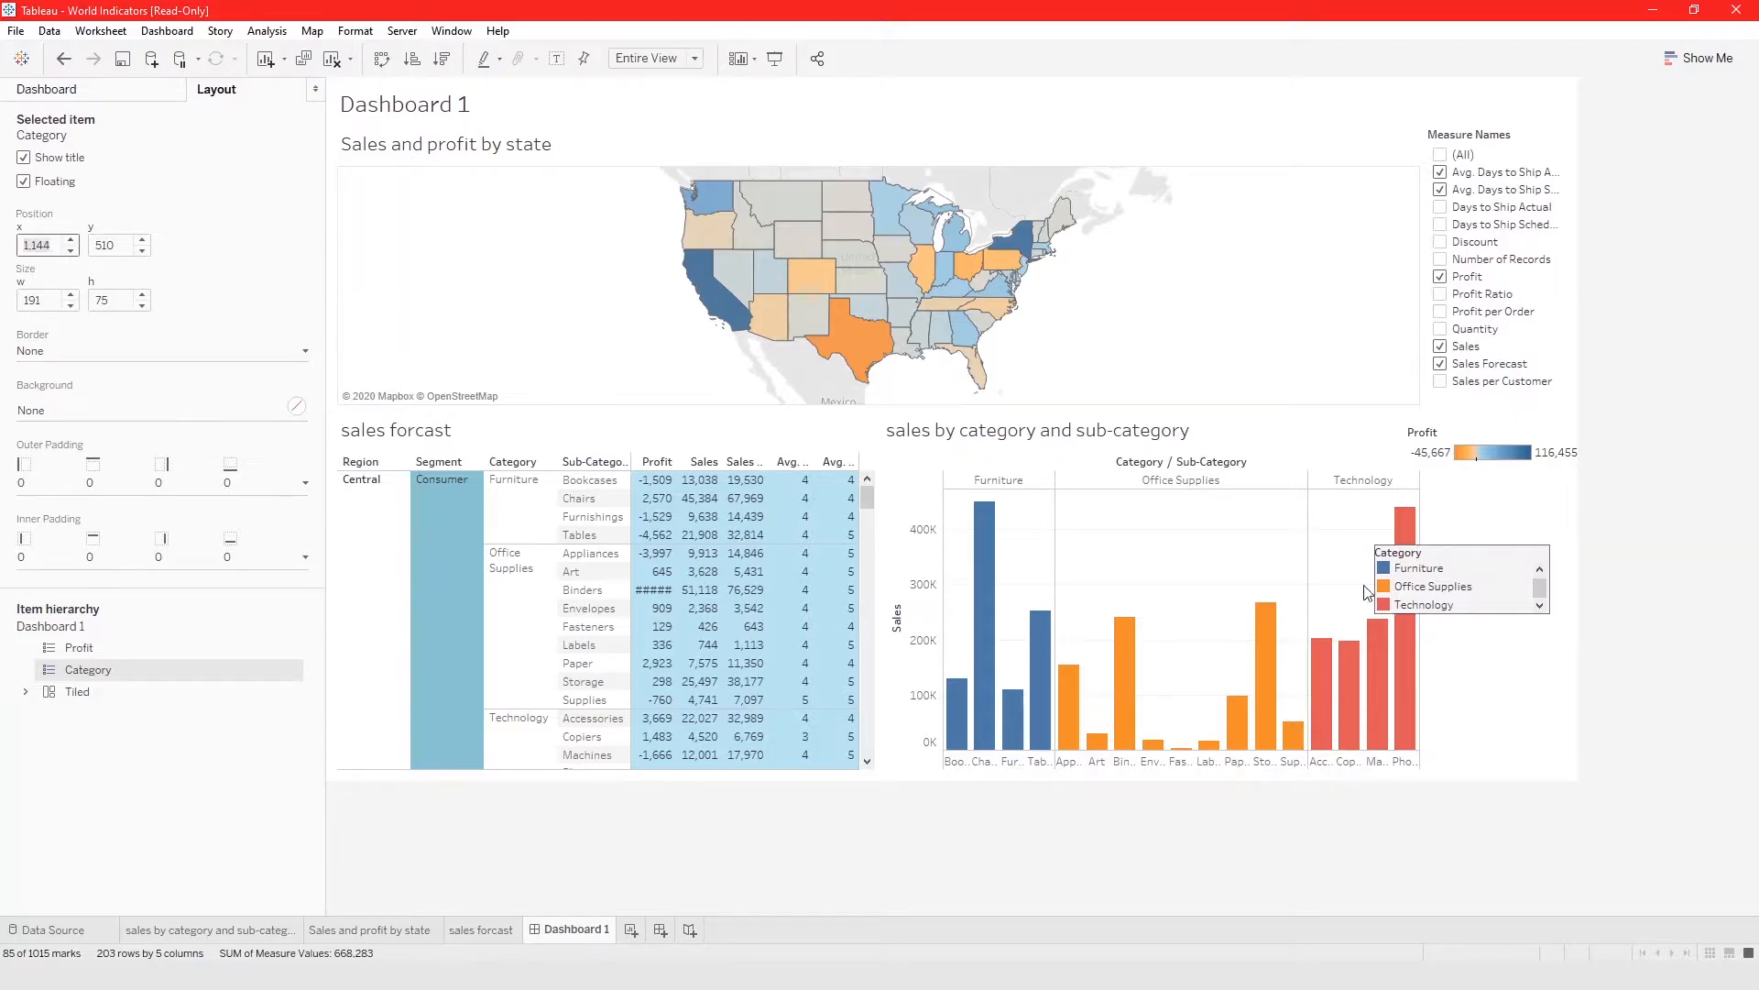
Set the Category legend's position to x 3 and y 600
double_click(32, 247)
text(3)
click(120, 249)
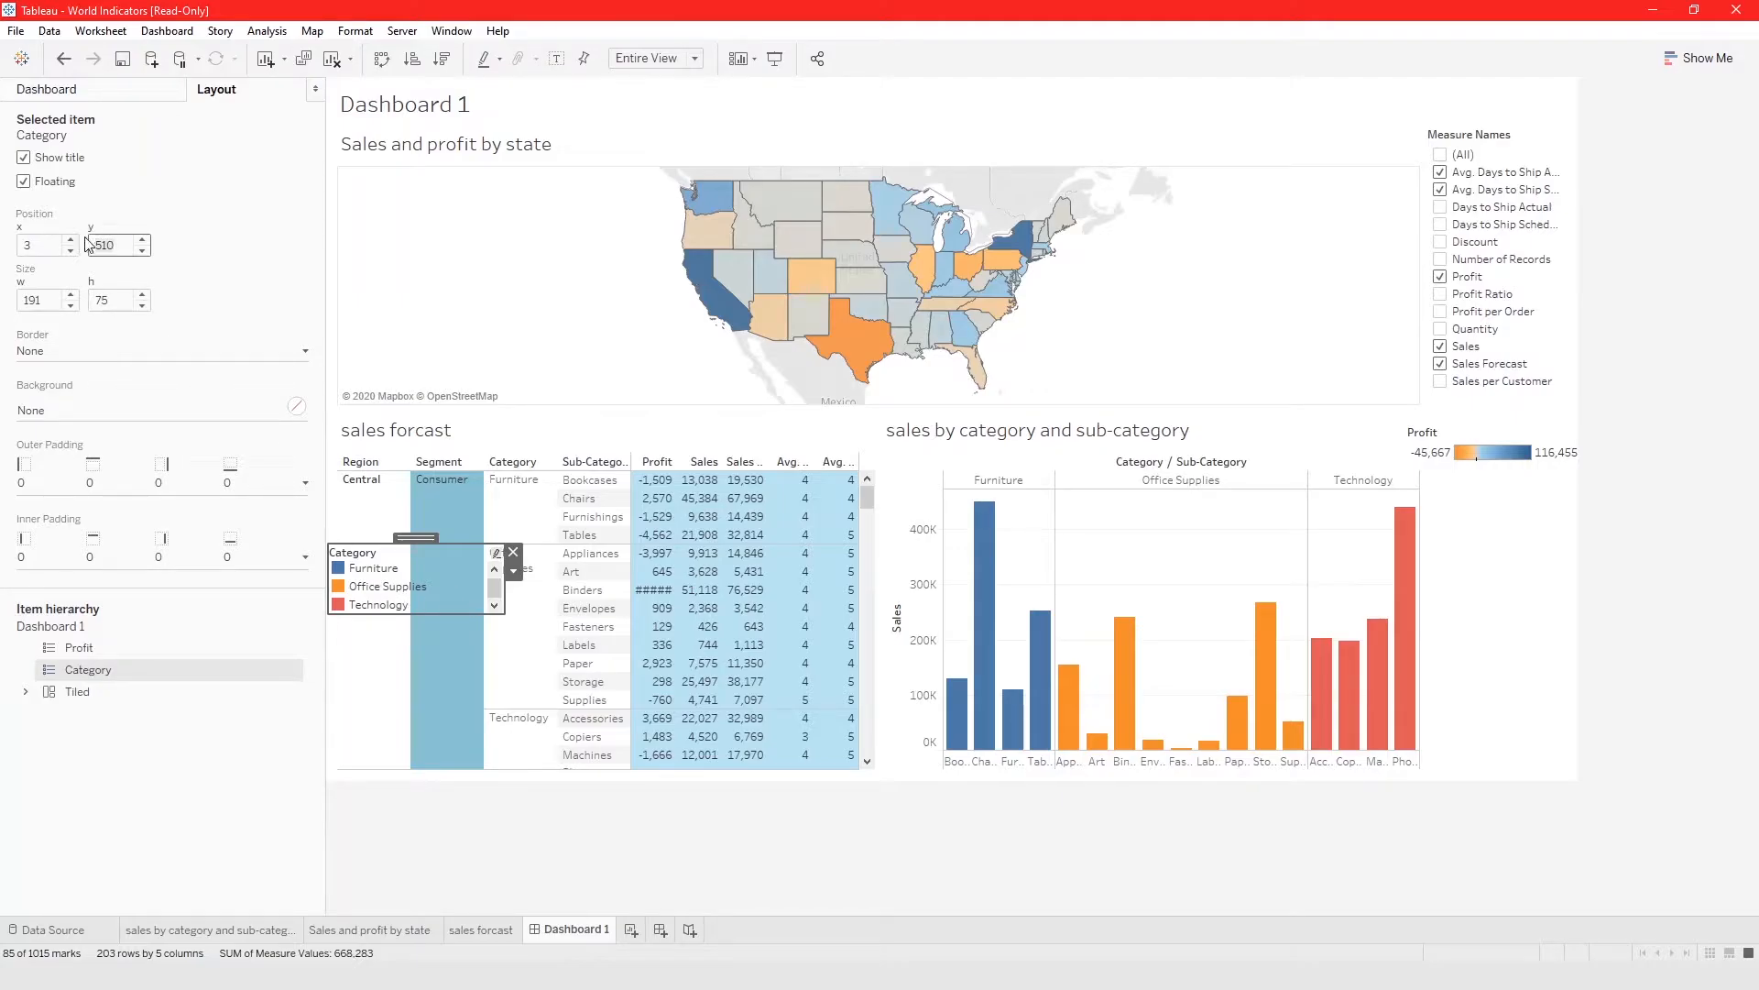
text(00)
Set the Category legend's size to a height of 100 and a width of 200
click(118, 302)
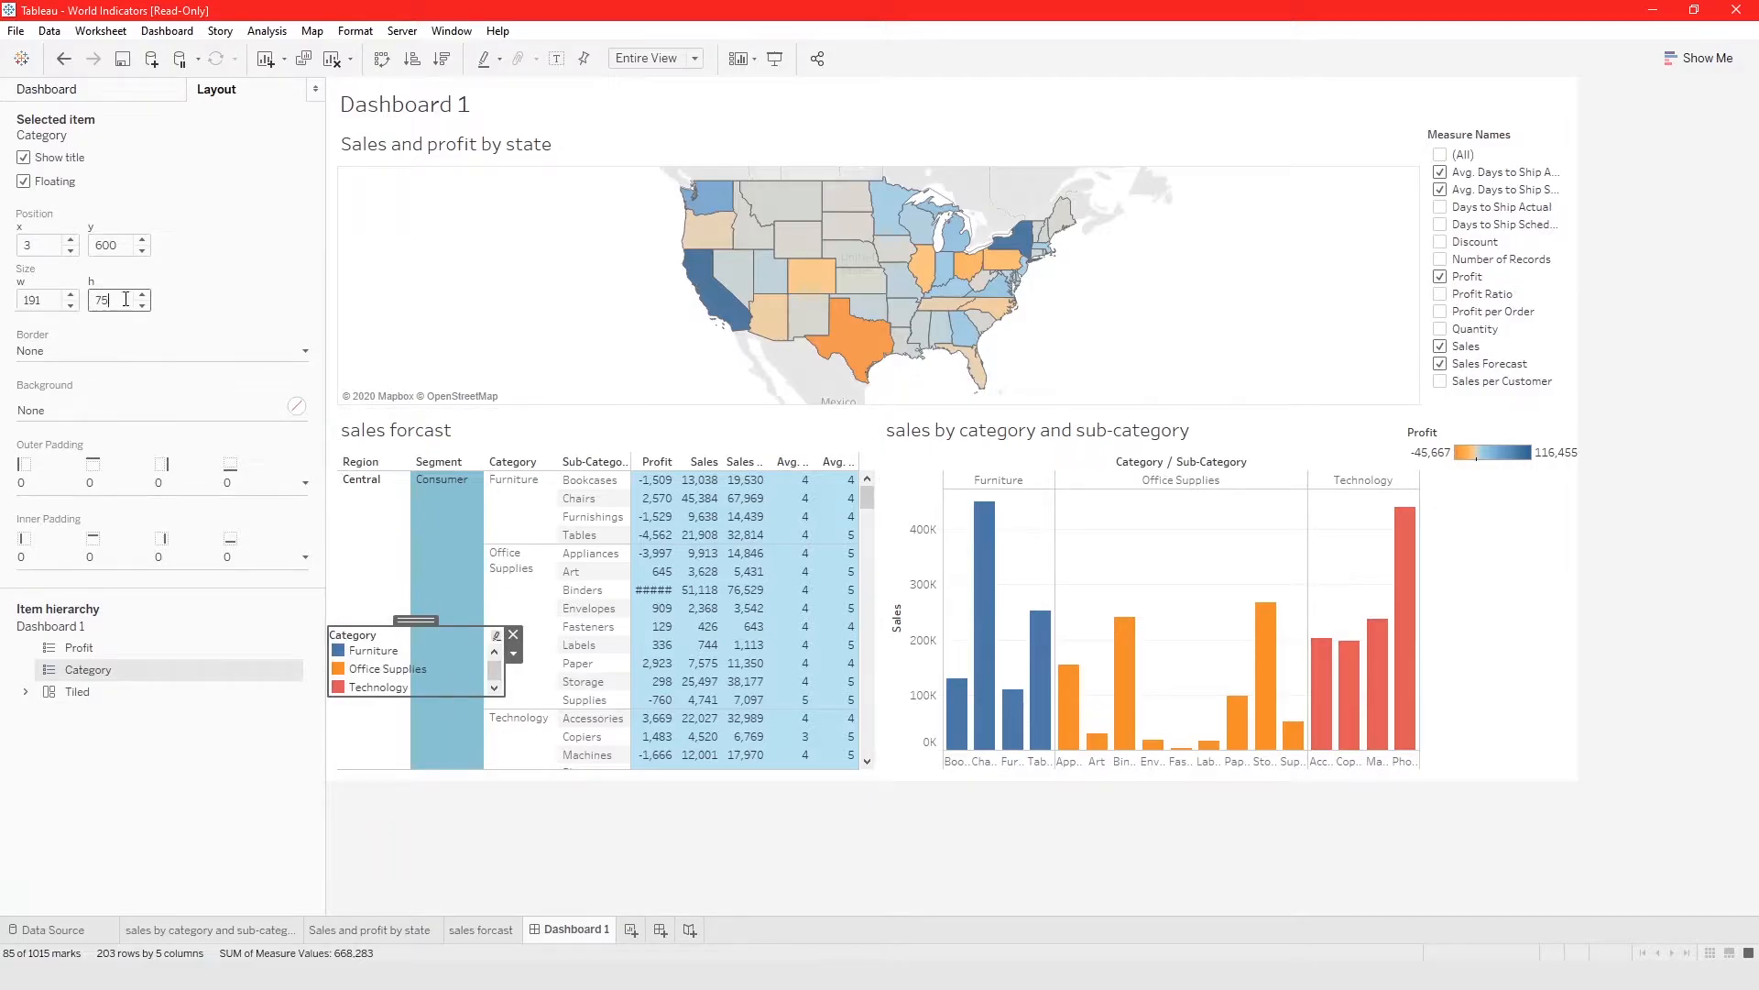
drag(110, 301, 92, 300)
text(100)
key(Tab)
drag(52, 305, 22, 308)
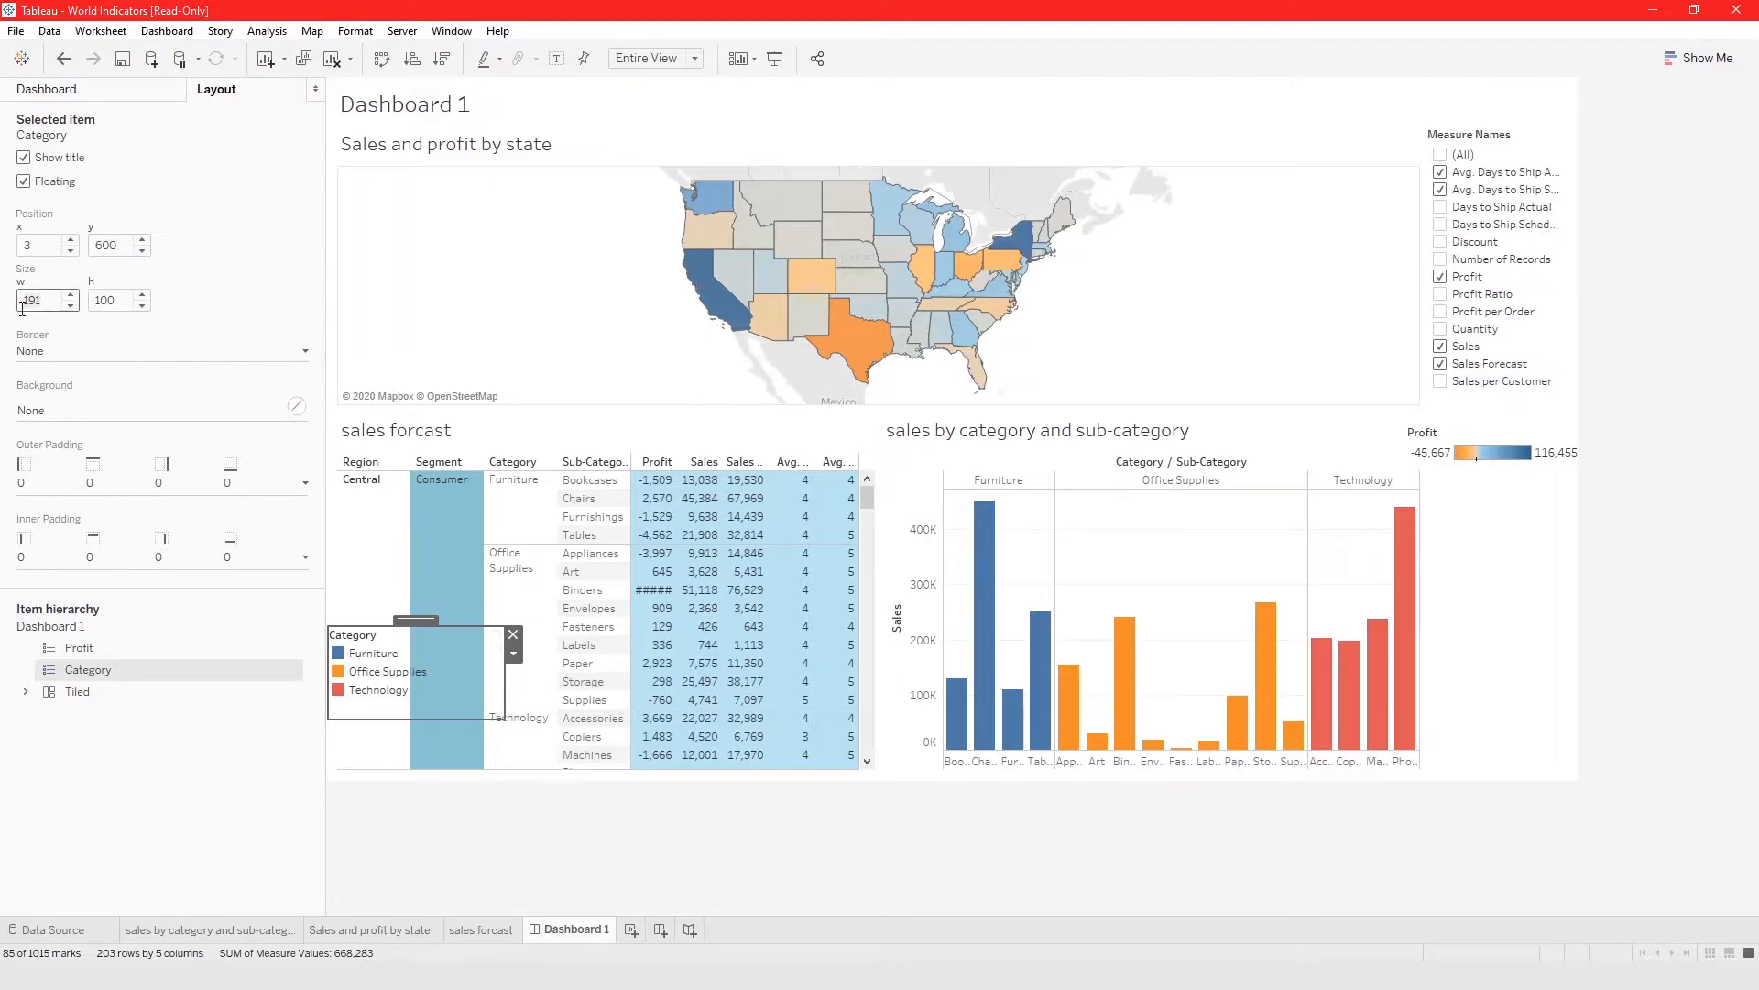
text(200)
key(Return)
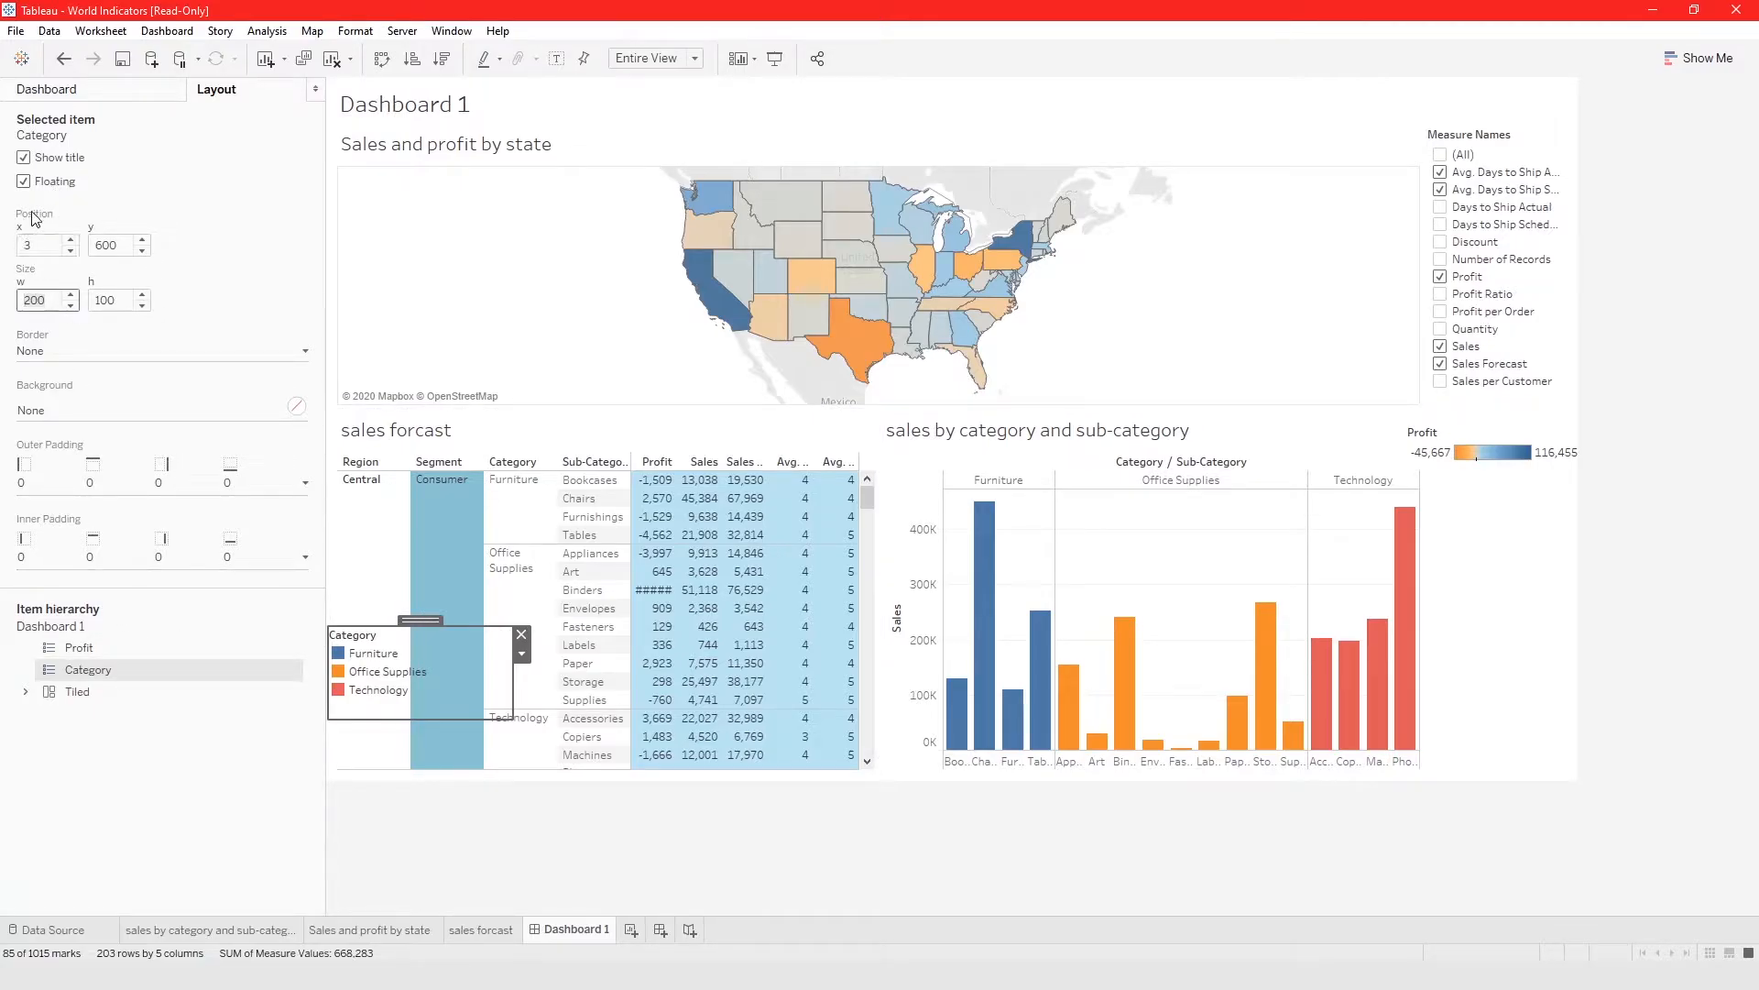
Try hiding the Category legend's title, leaving it shown at the end
click(24, 158)
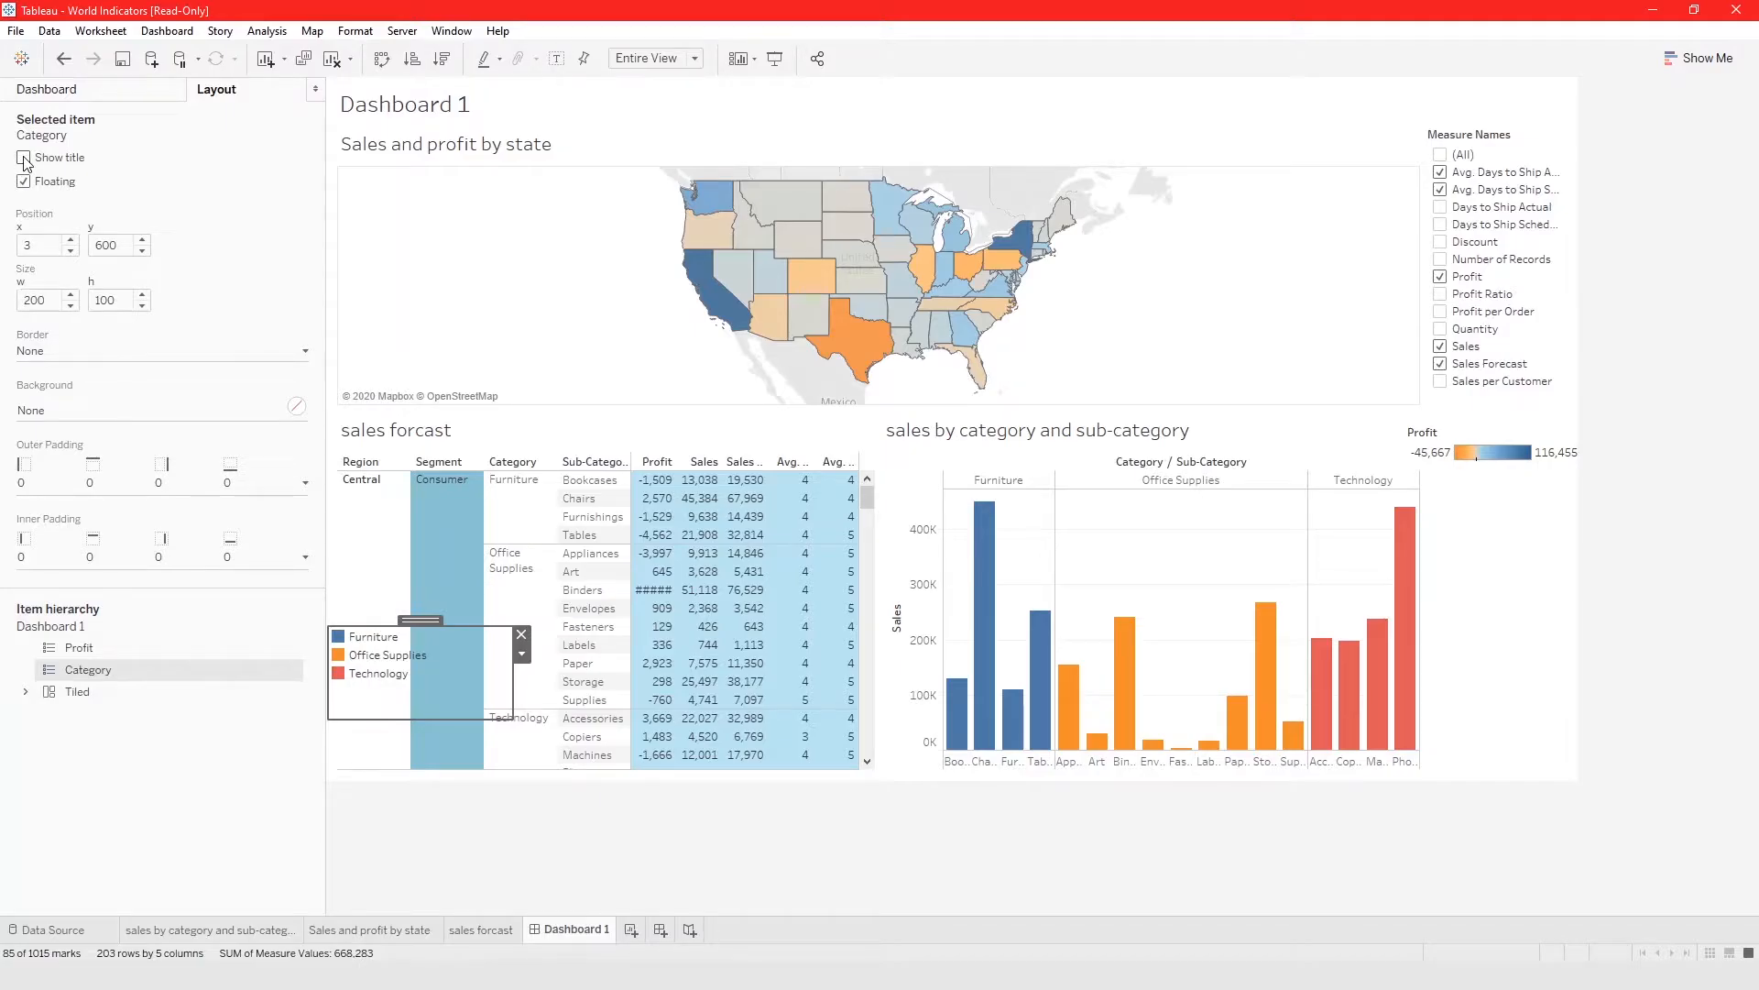
click(24, 158)
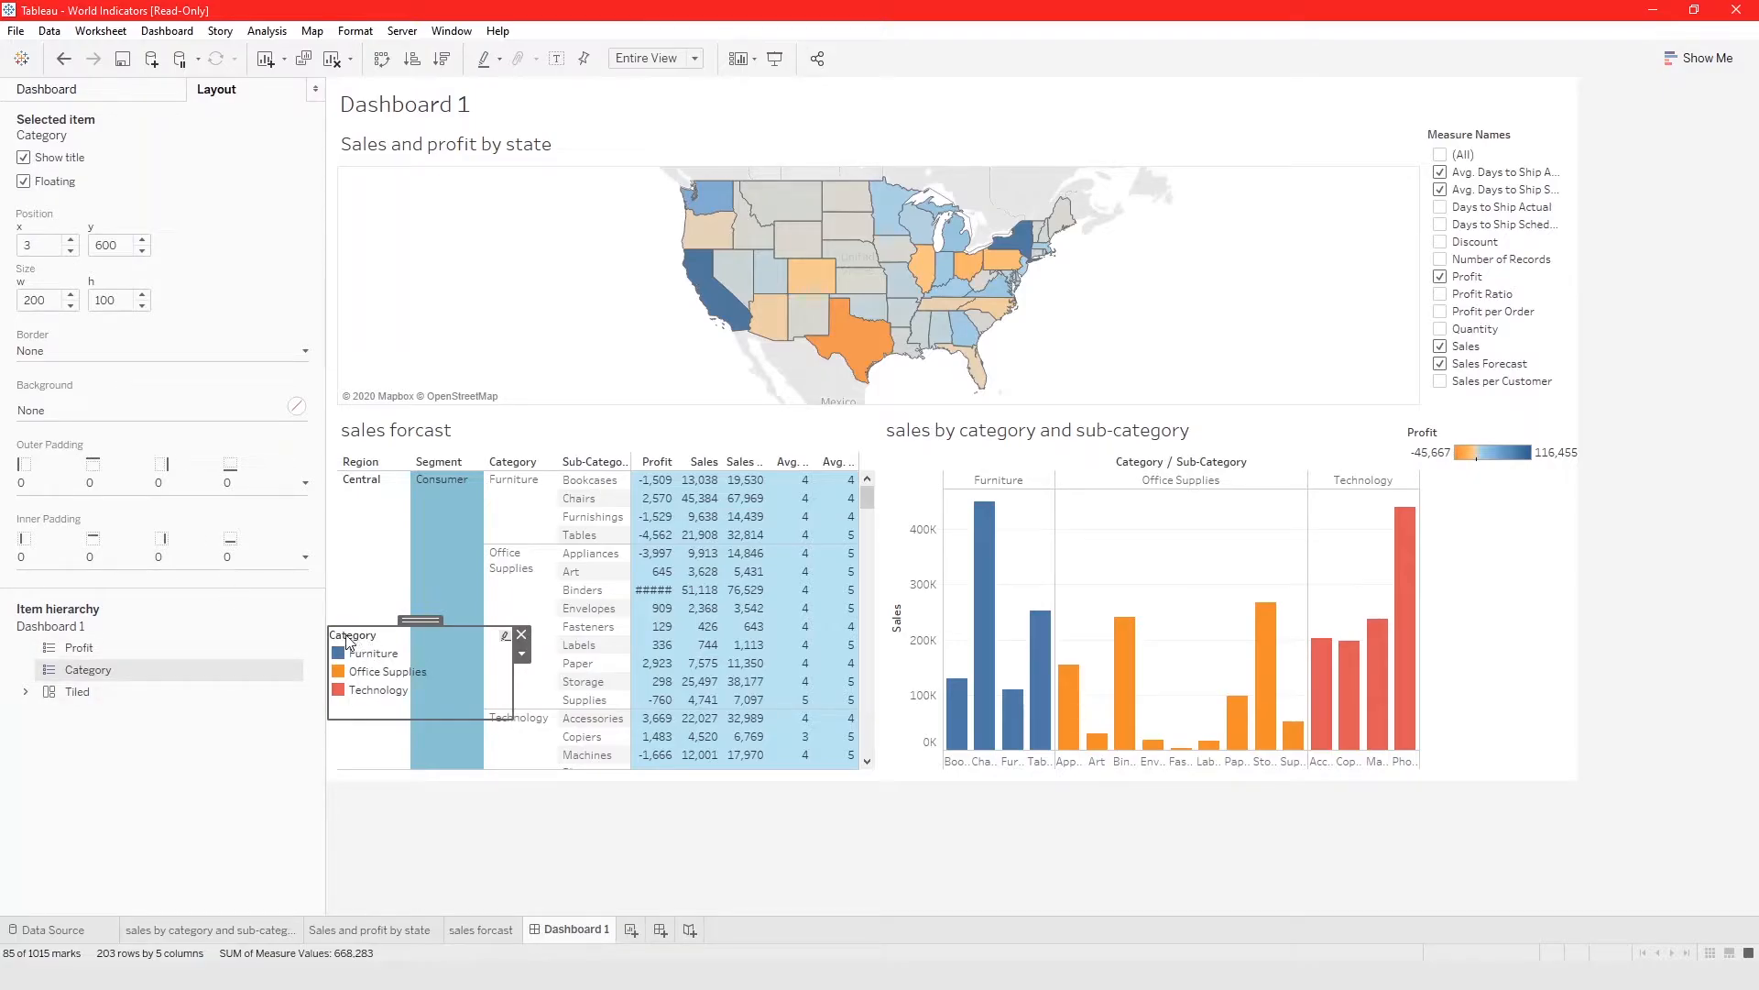
Switch the Category legend to tiled and back to floating, and place it beside the bar chart below the Profit legend
click(24, 182)
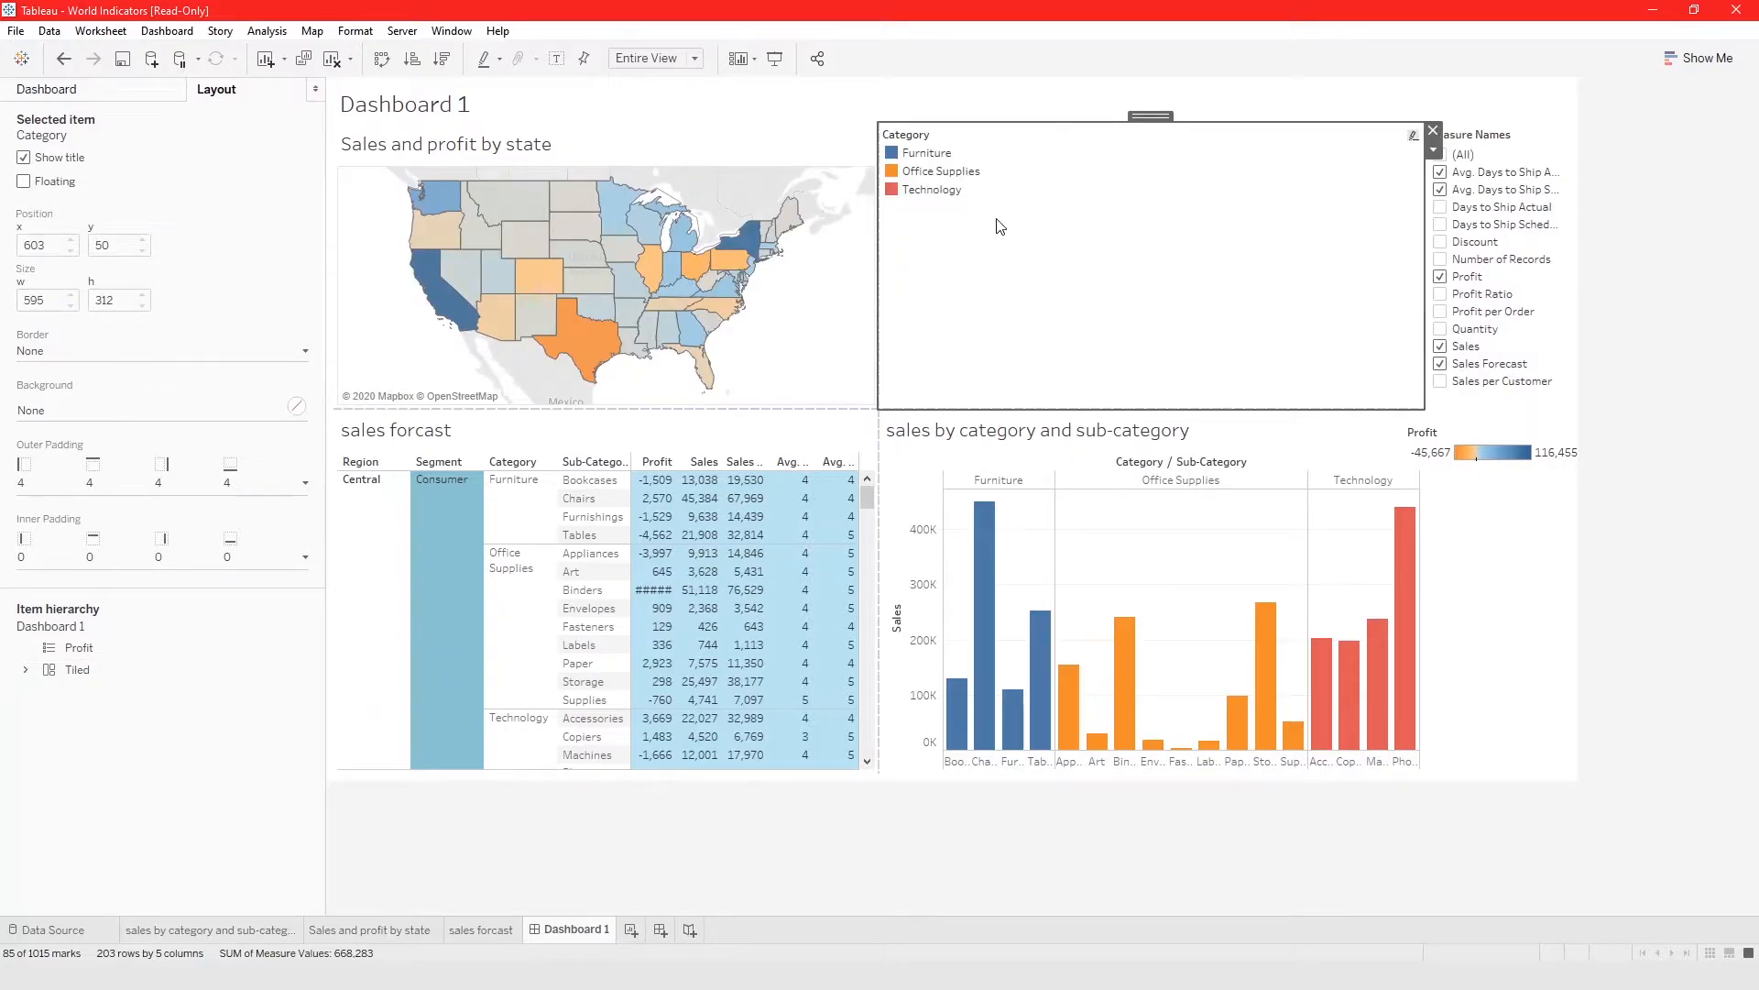
click(23, 185)
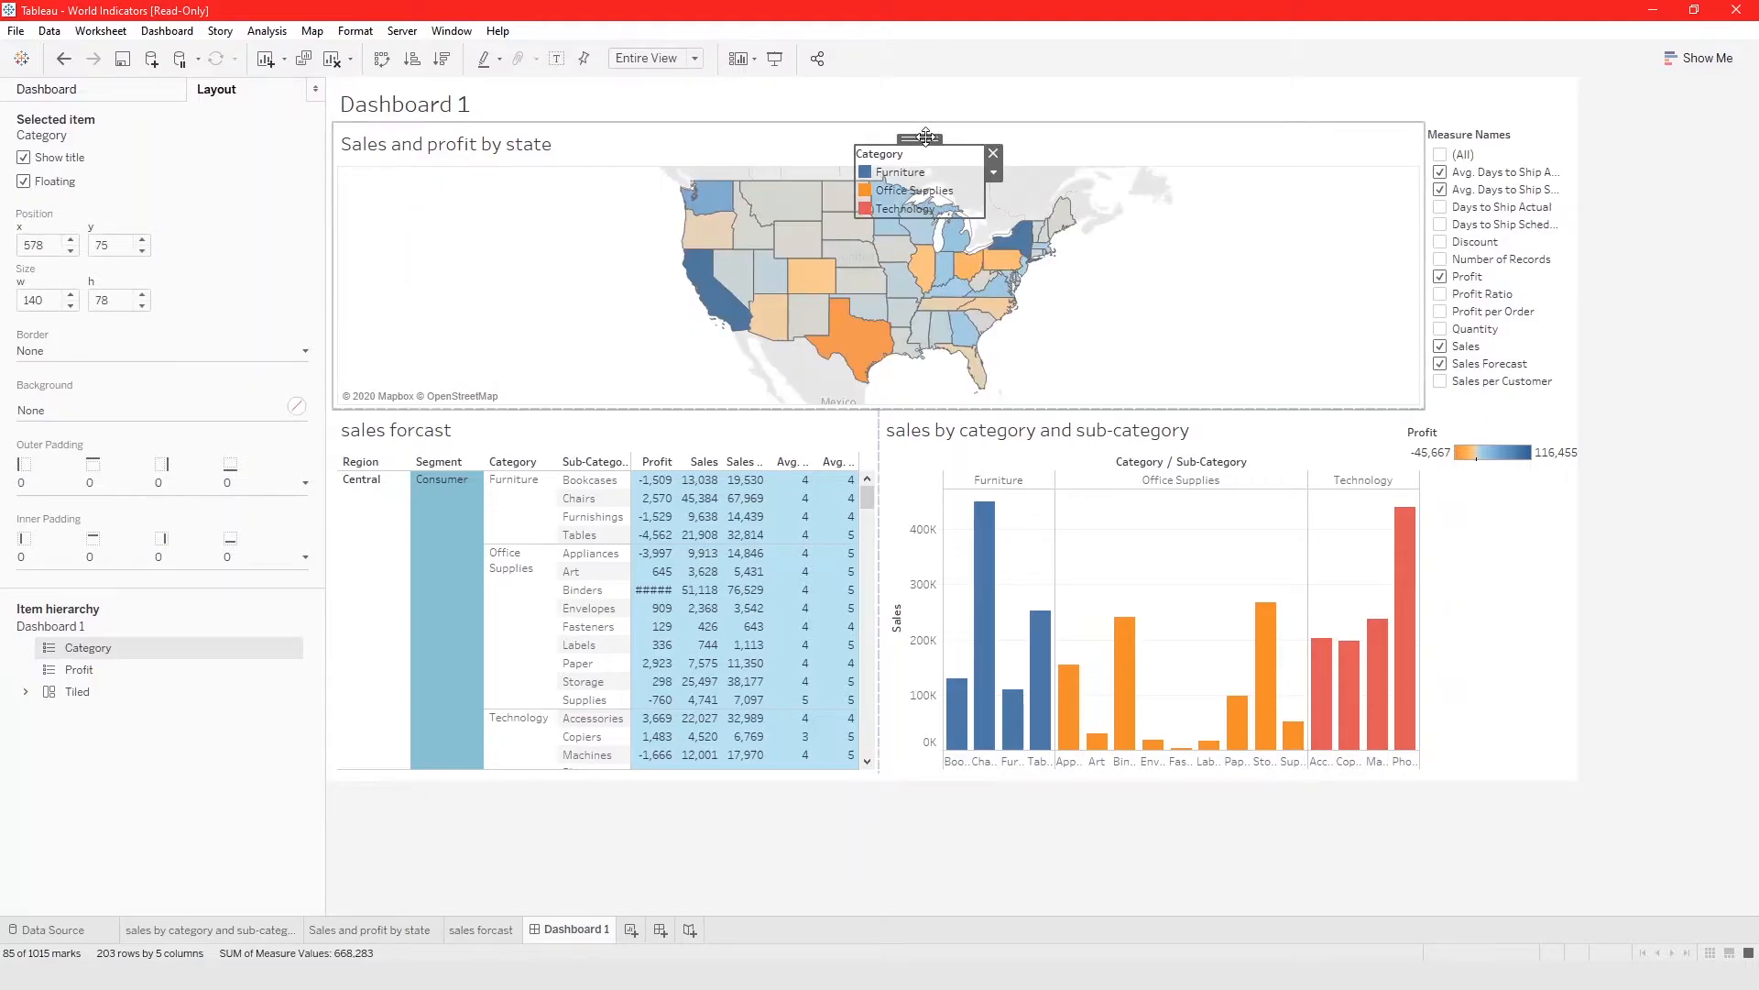
drag(925, 138, 1466, 504)
Try making the sales by category and sub-category chart floating, and return it to the tiled layout
click(1235, 445)
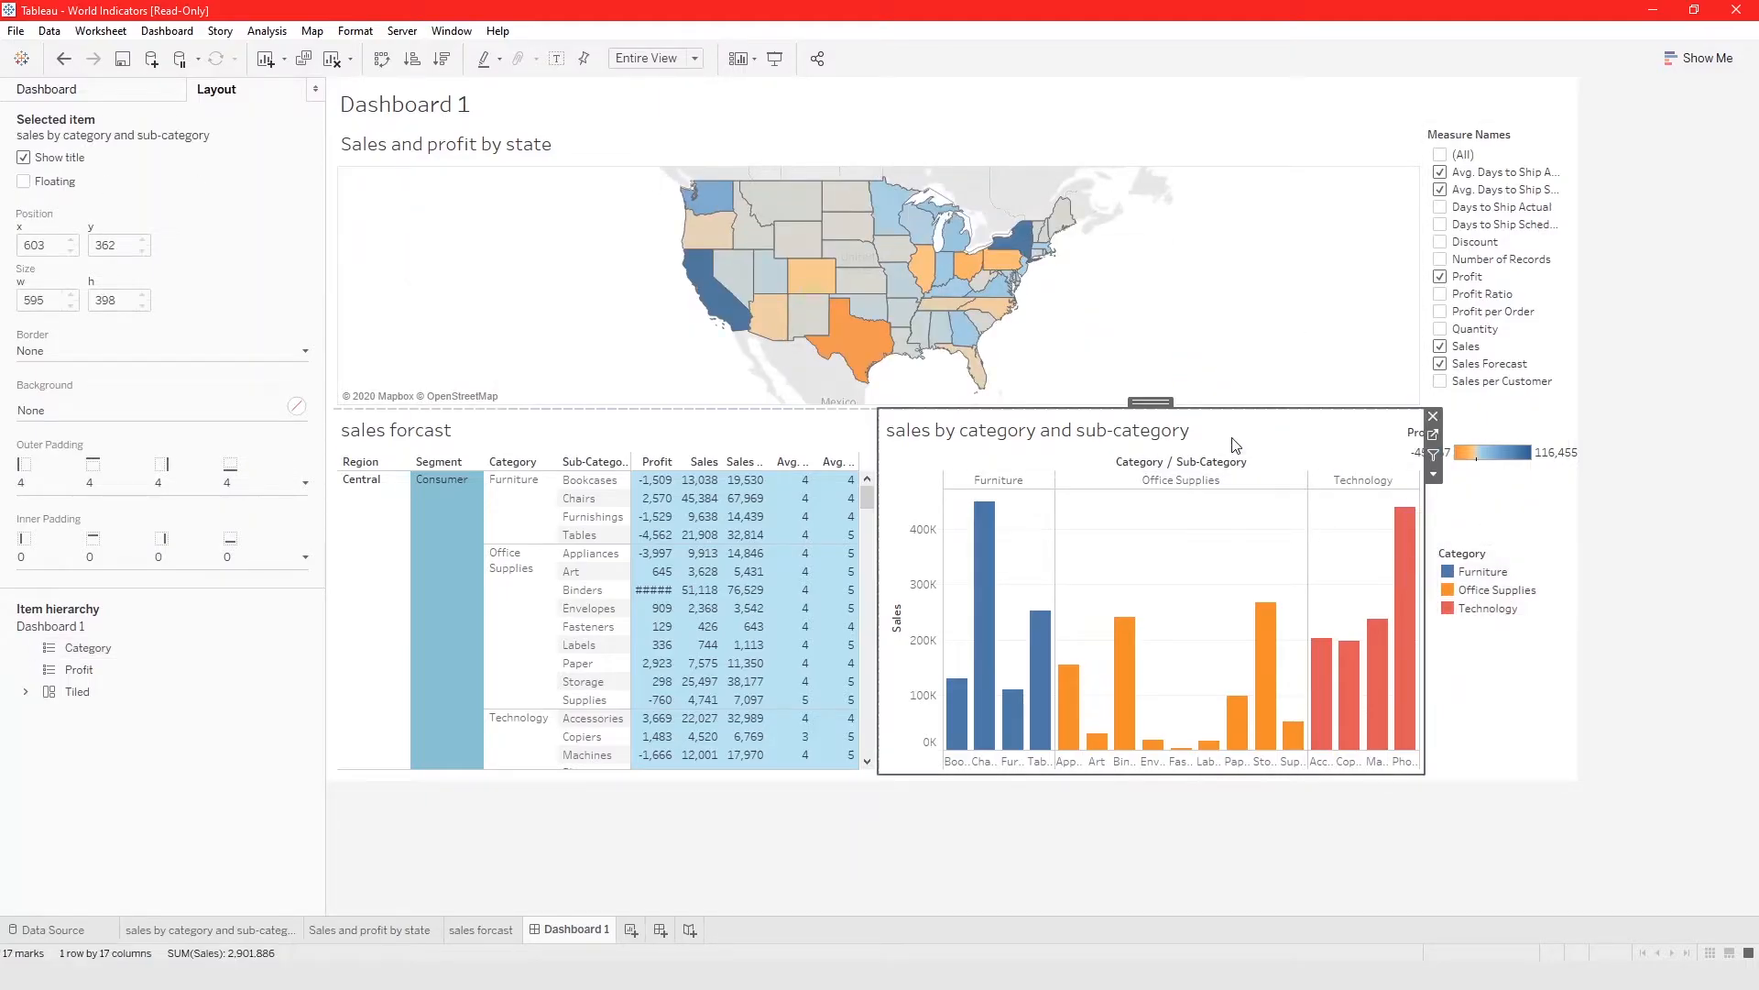
click(24, 183)
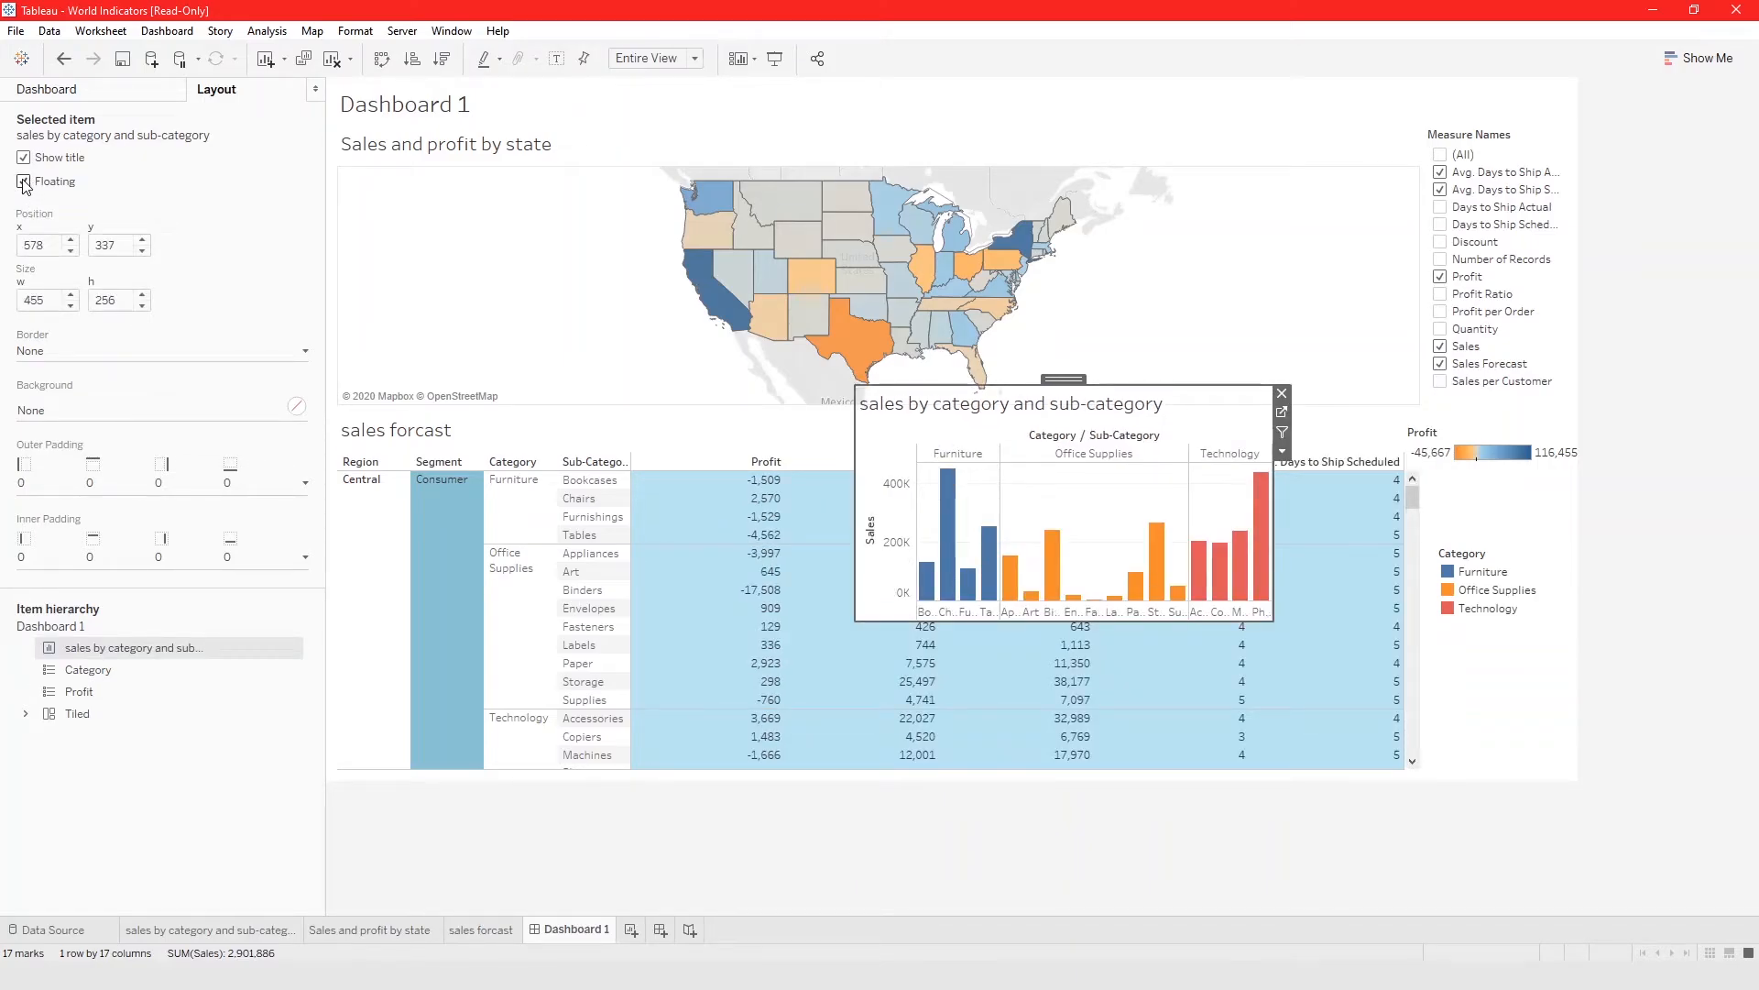
click(24, 183)
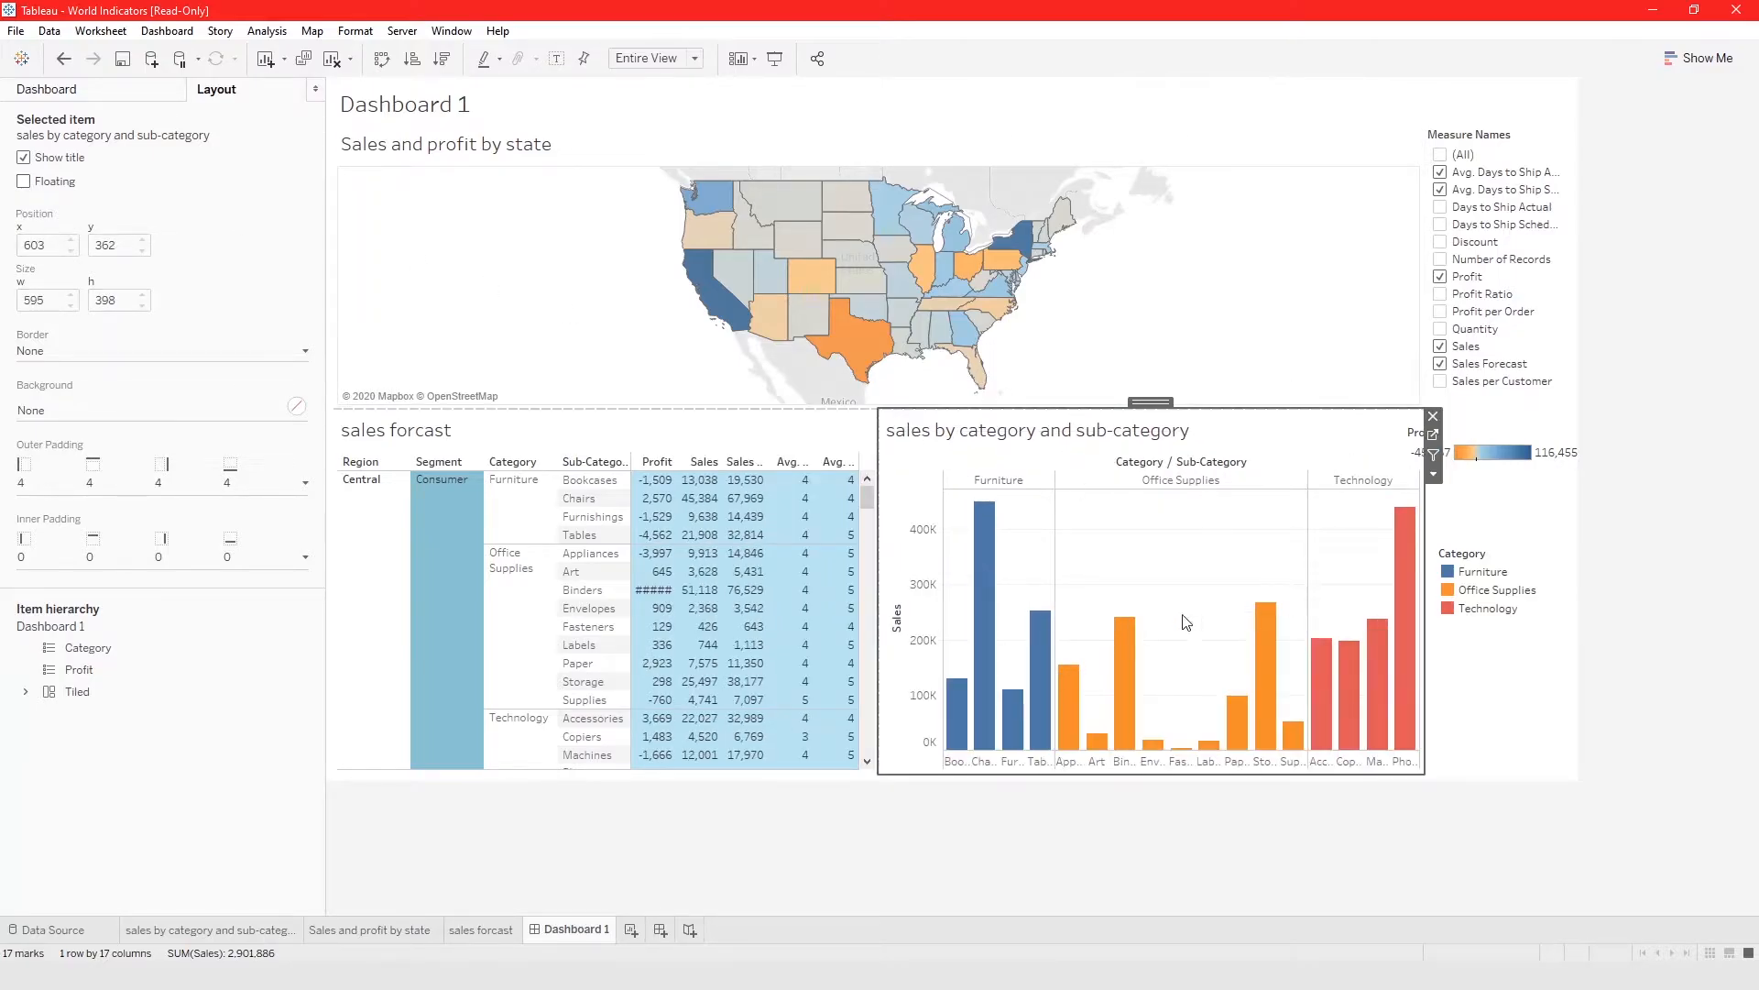
Inspect the Tiled container's layout properties and expand its contents in the item hierarchy
click(57, 771)
click(82, 694)
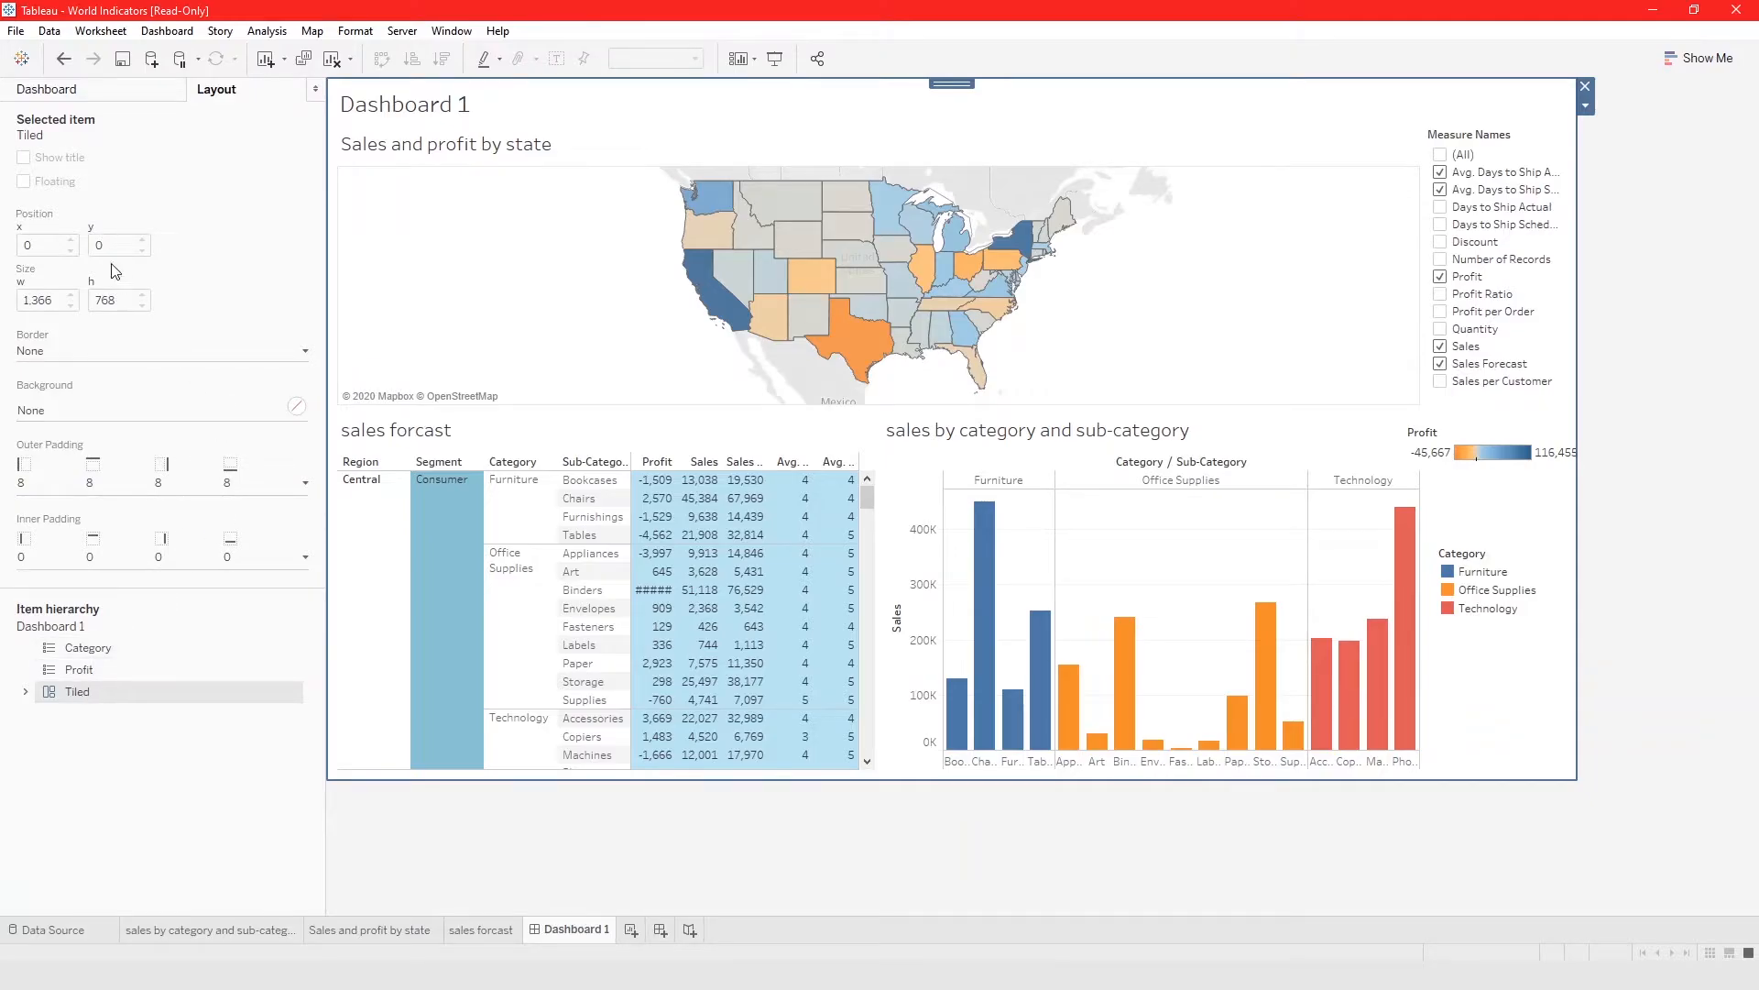
click(25, 693)
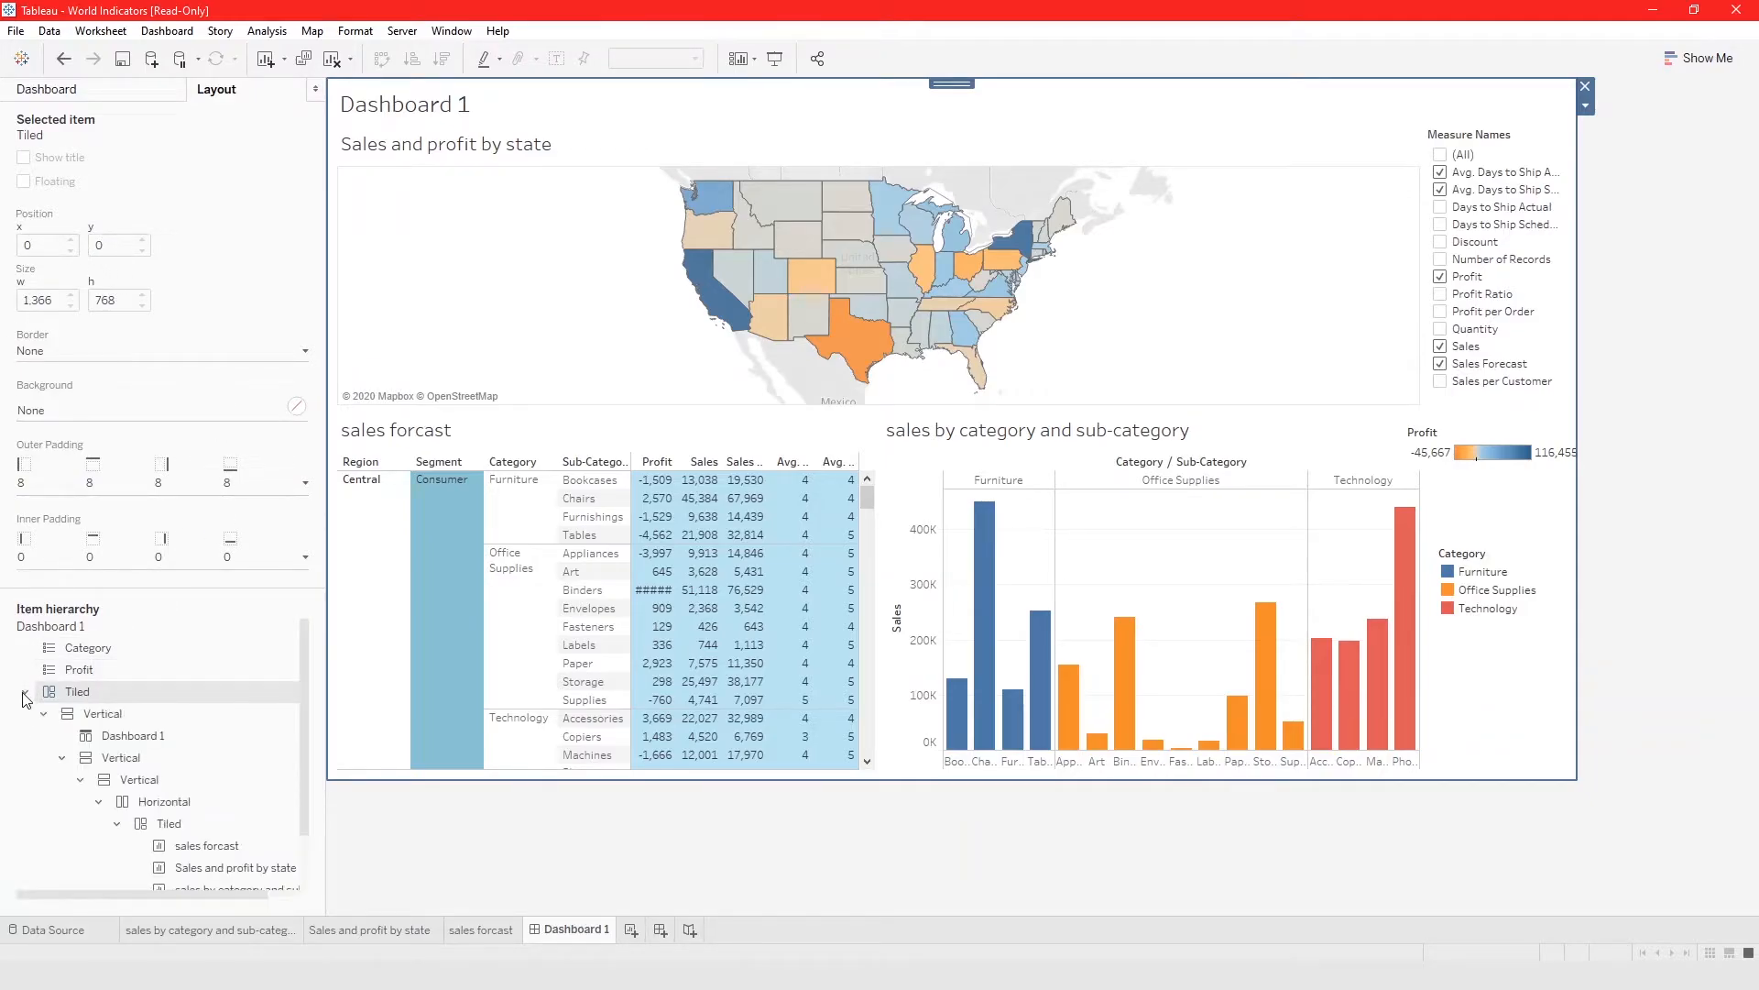
Return to the dashboard settings and clear all sheets and objects from Dashboard 1
click(195, 850)
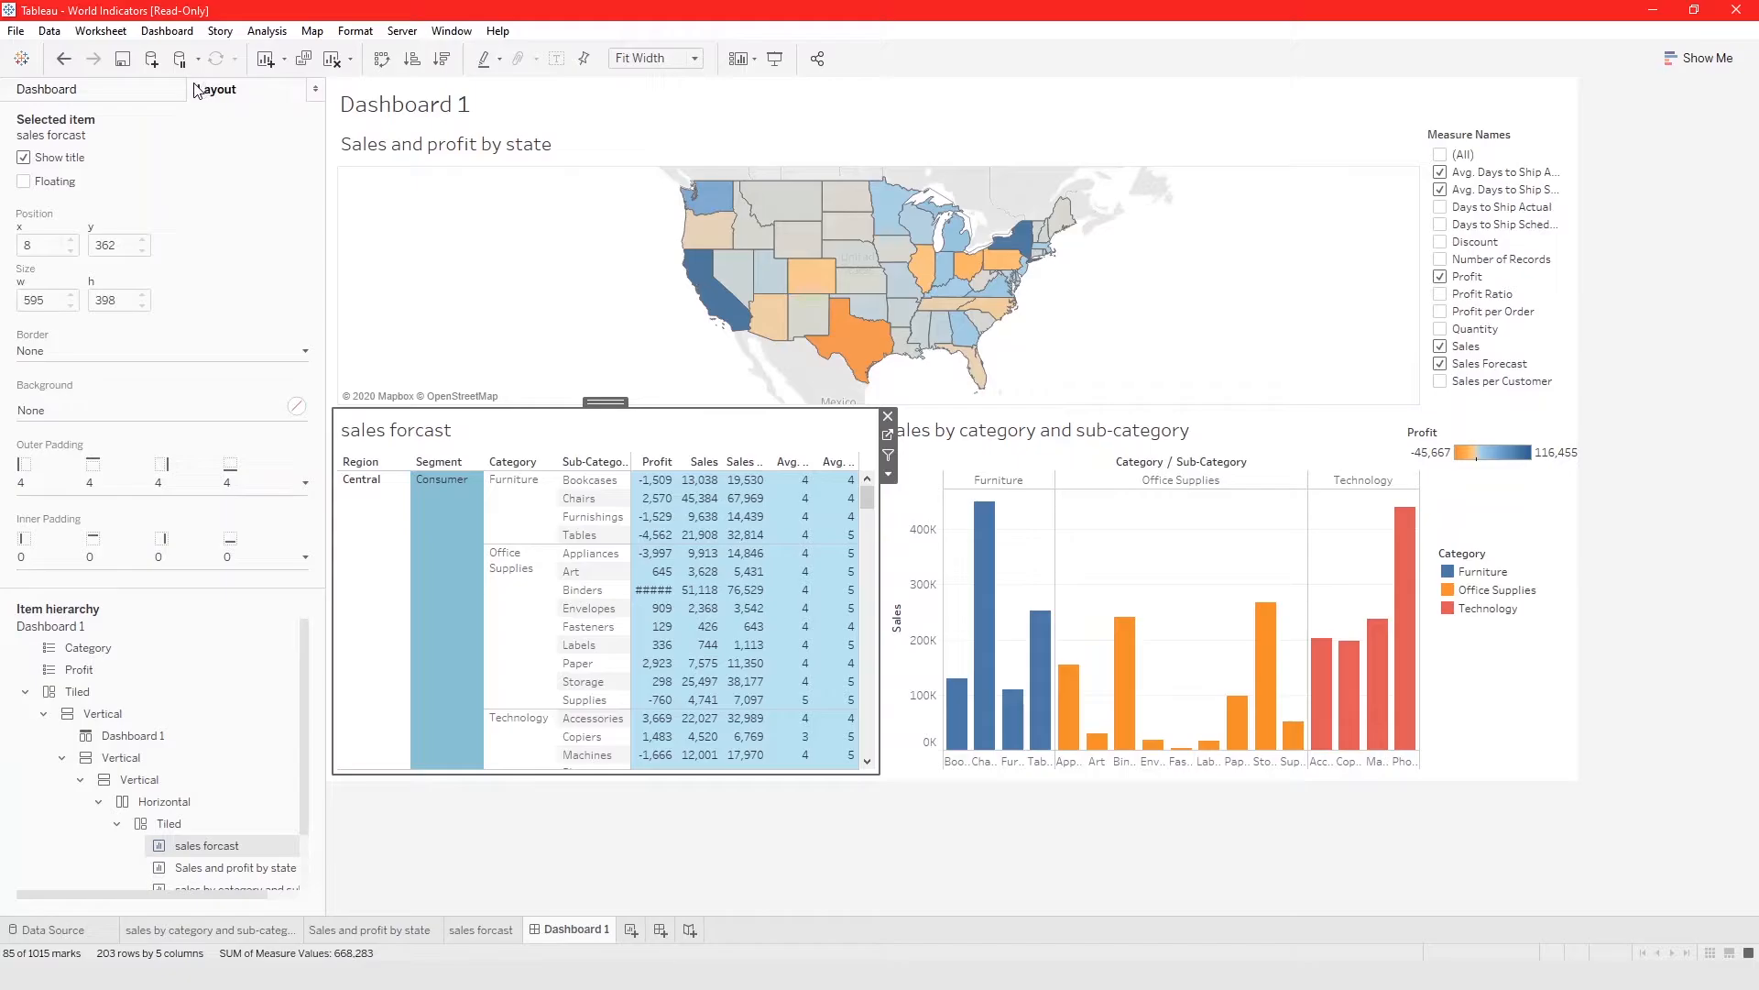
click(133, 95)
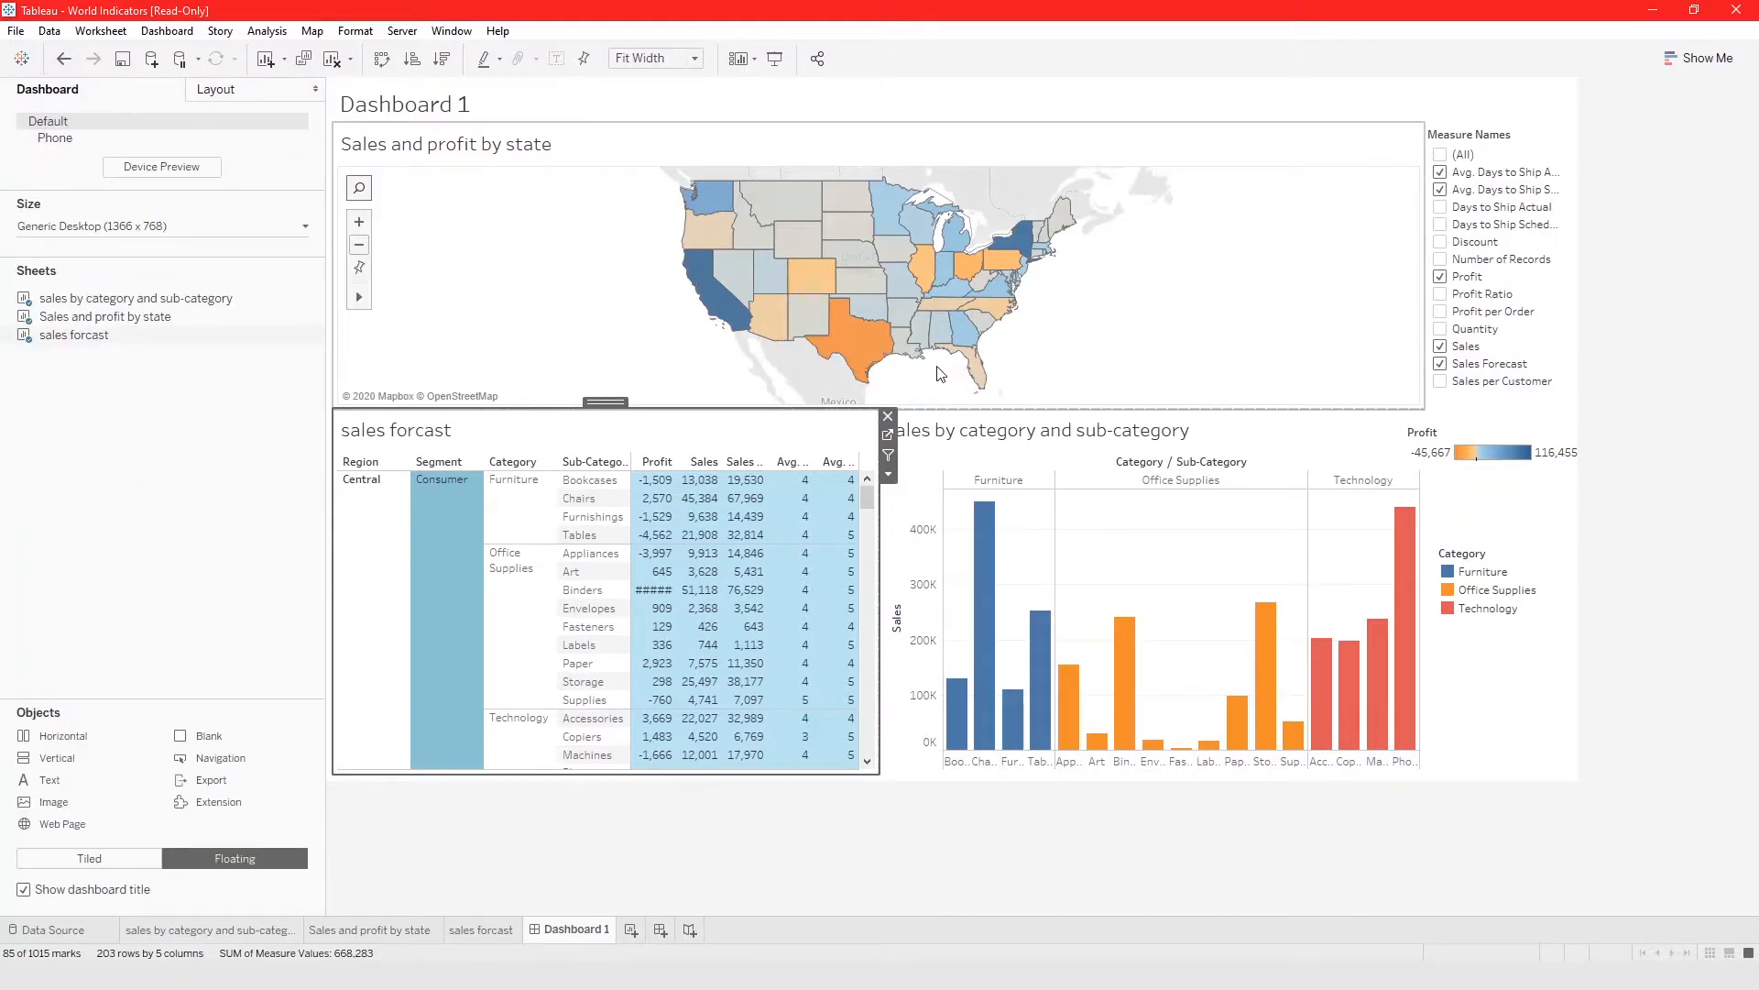
click(476, 109)
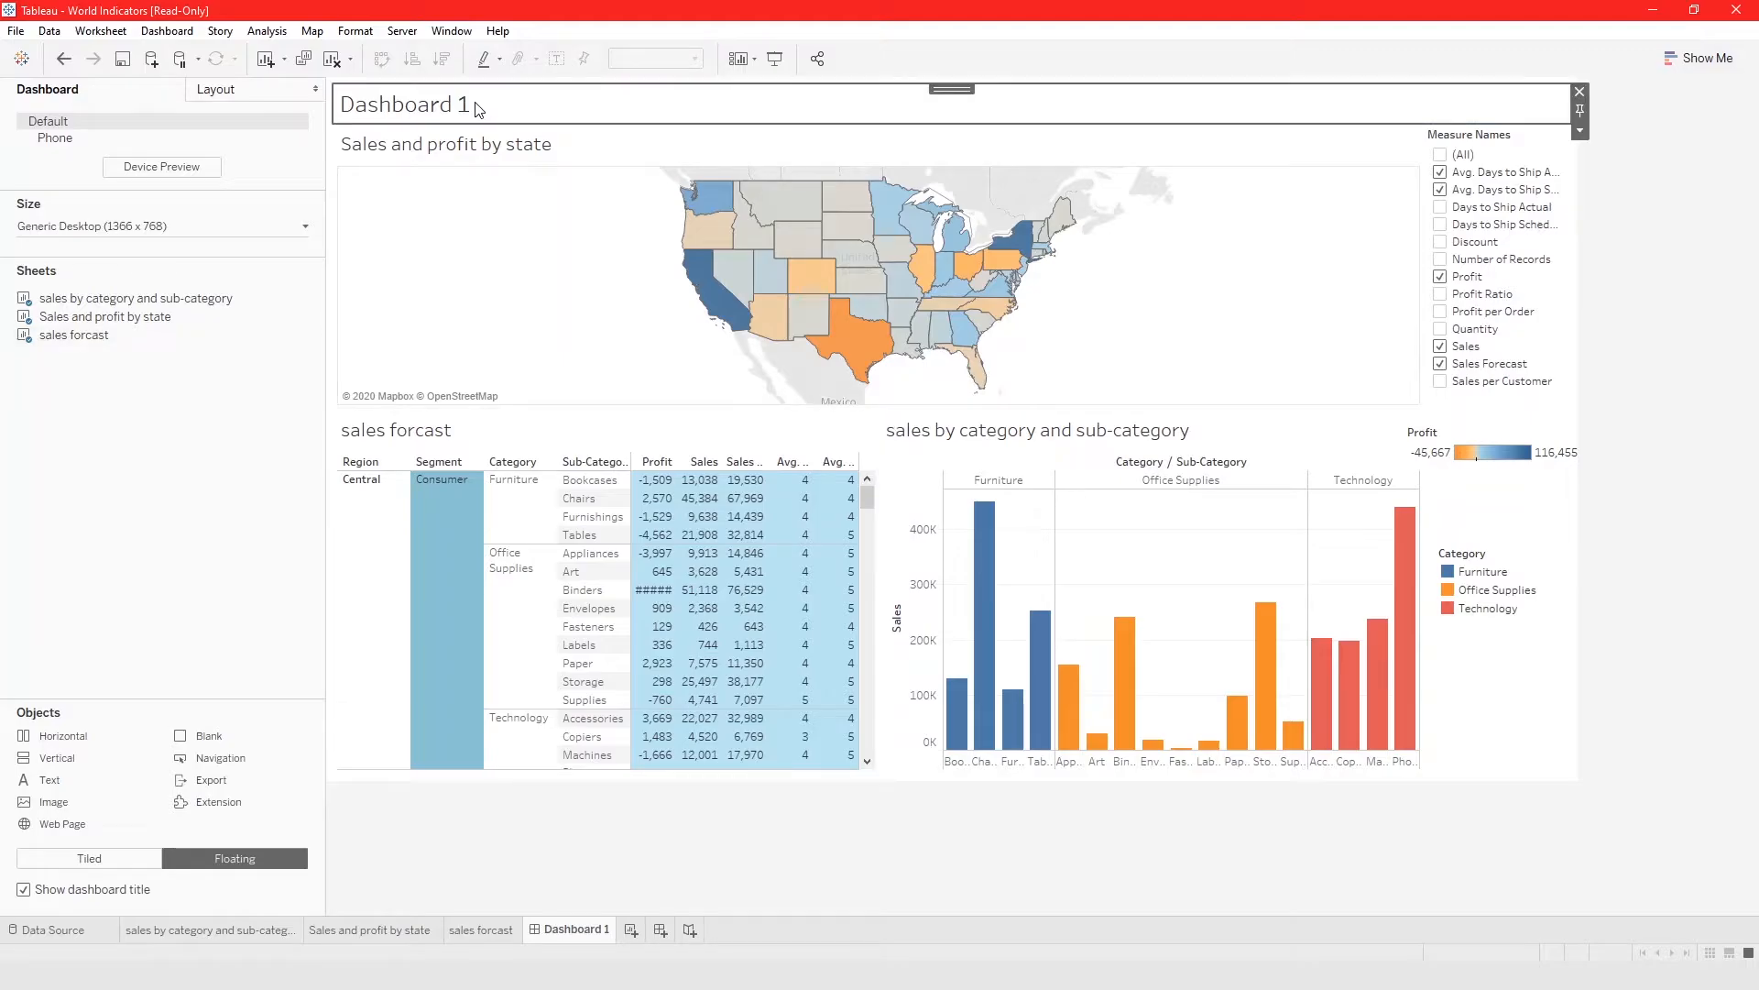
click(543, 214)
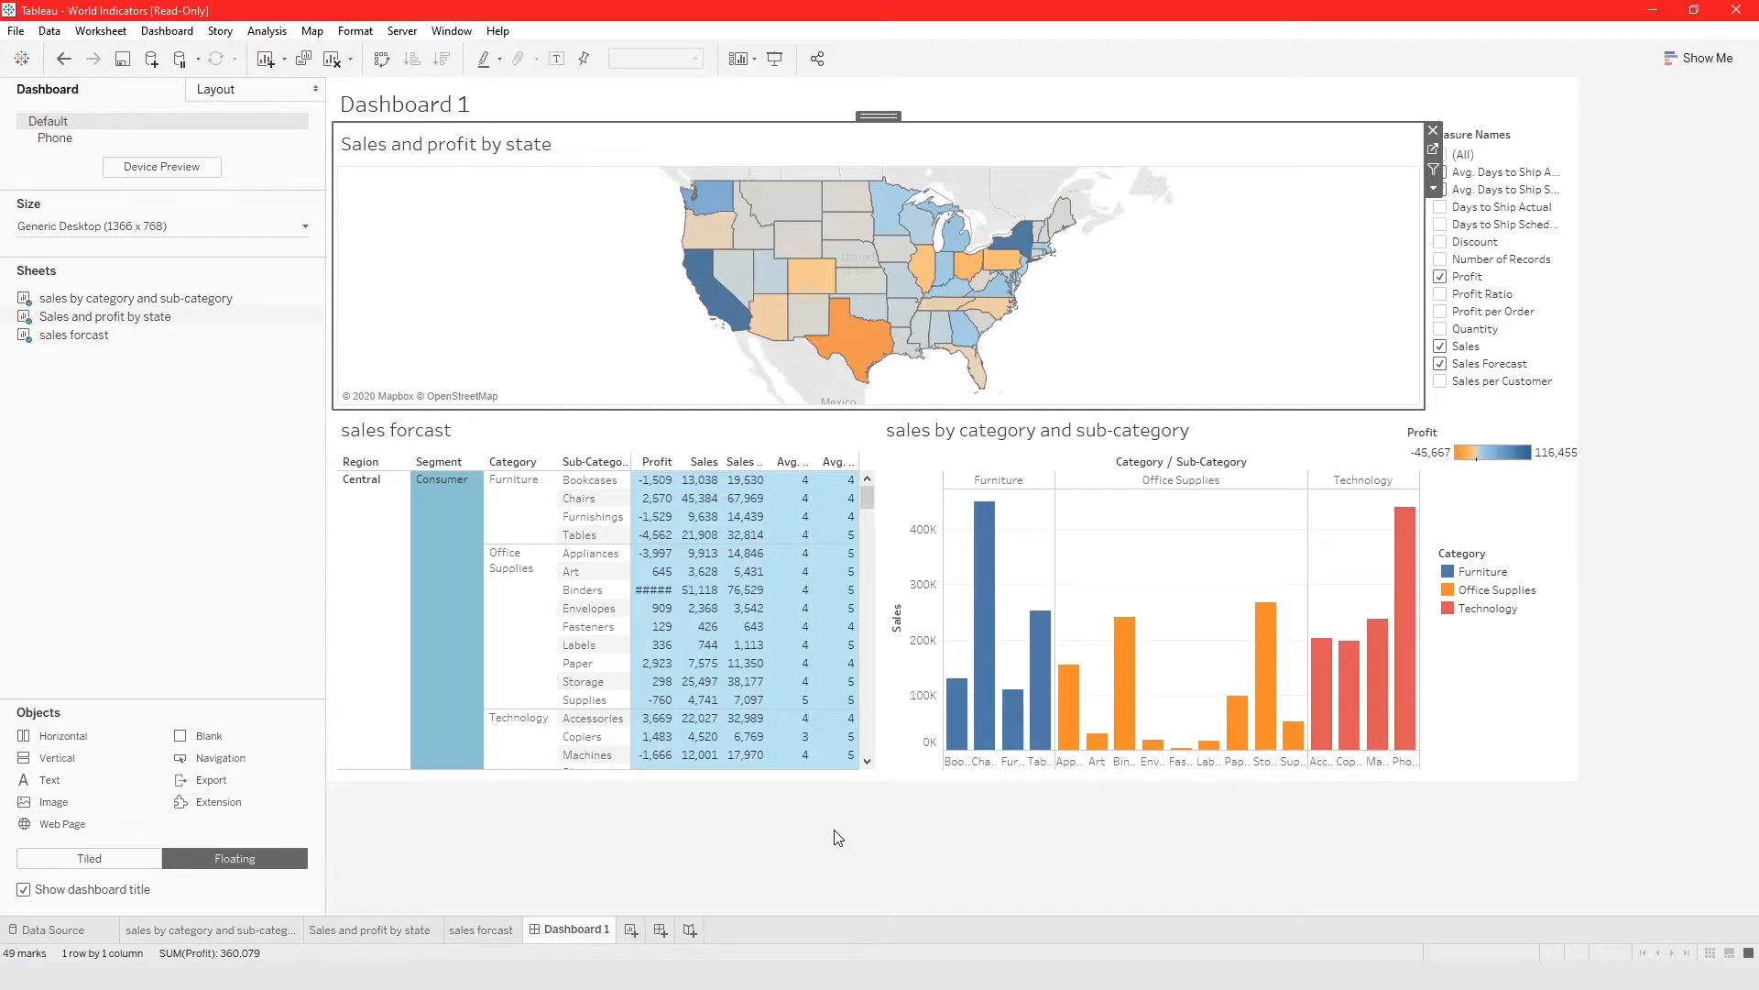
click(331, 60)
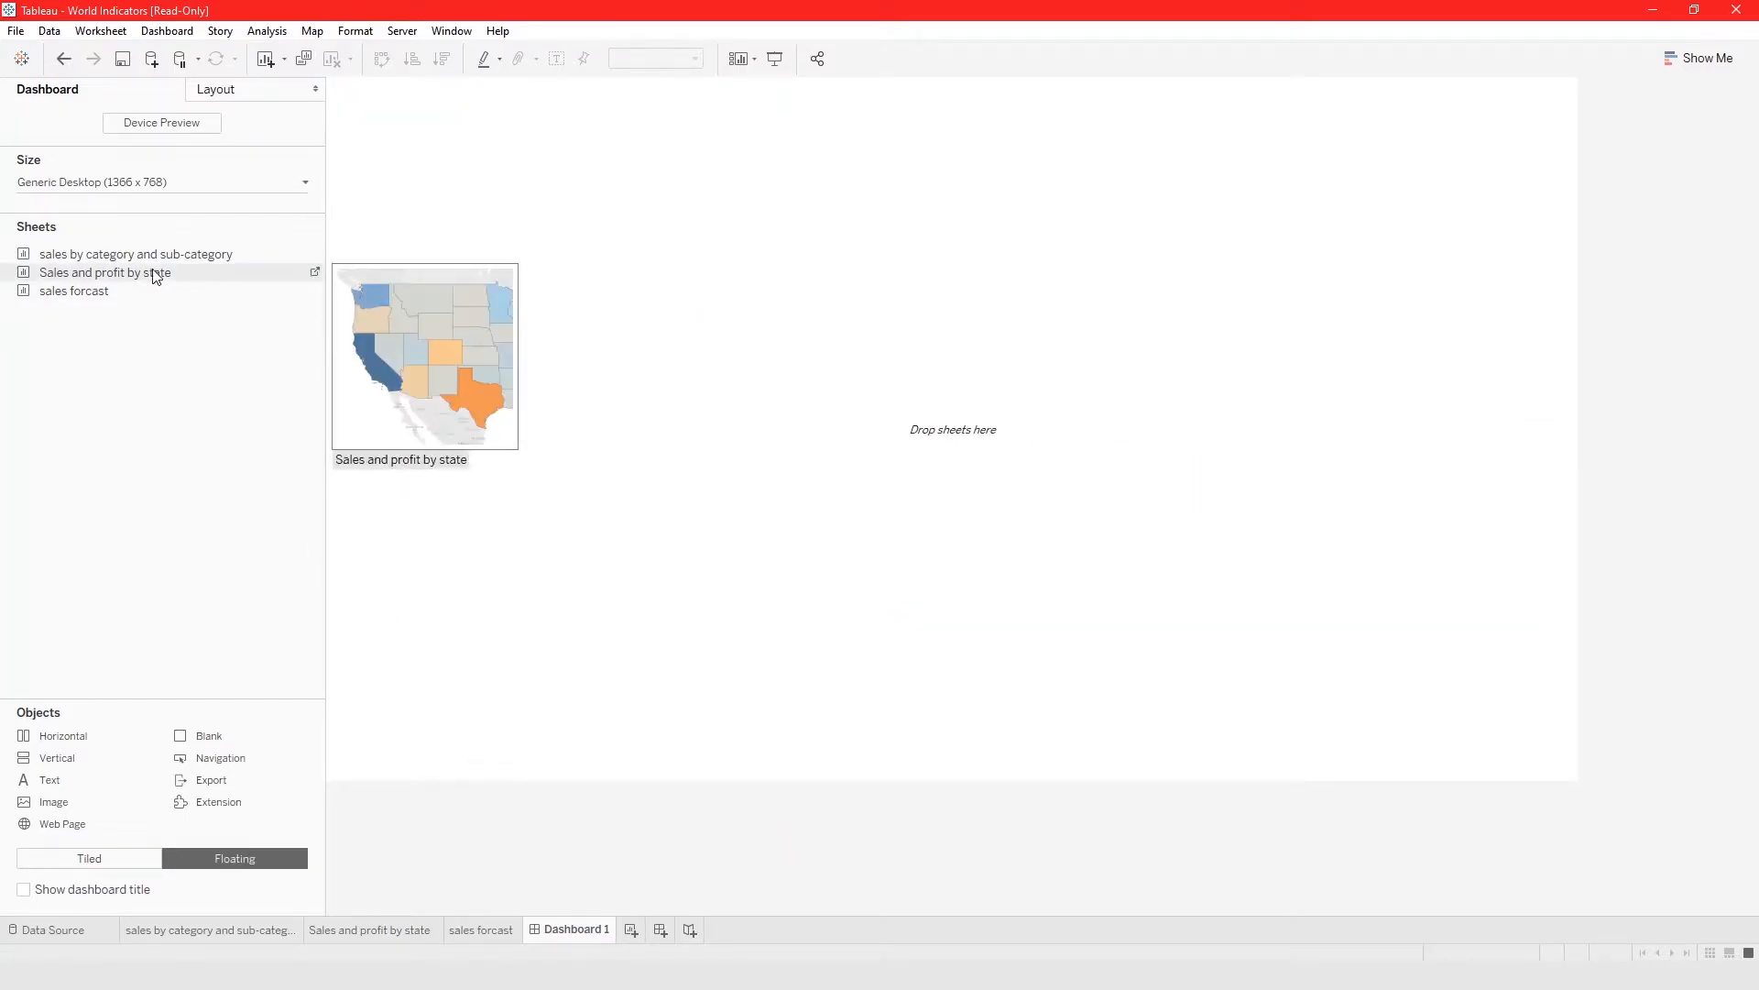
Review the sales by category and sub-category, Sales and profit by state, and sales forcast worksheets, returning to Dashboard 1
click(176, 933)
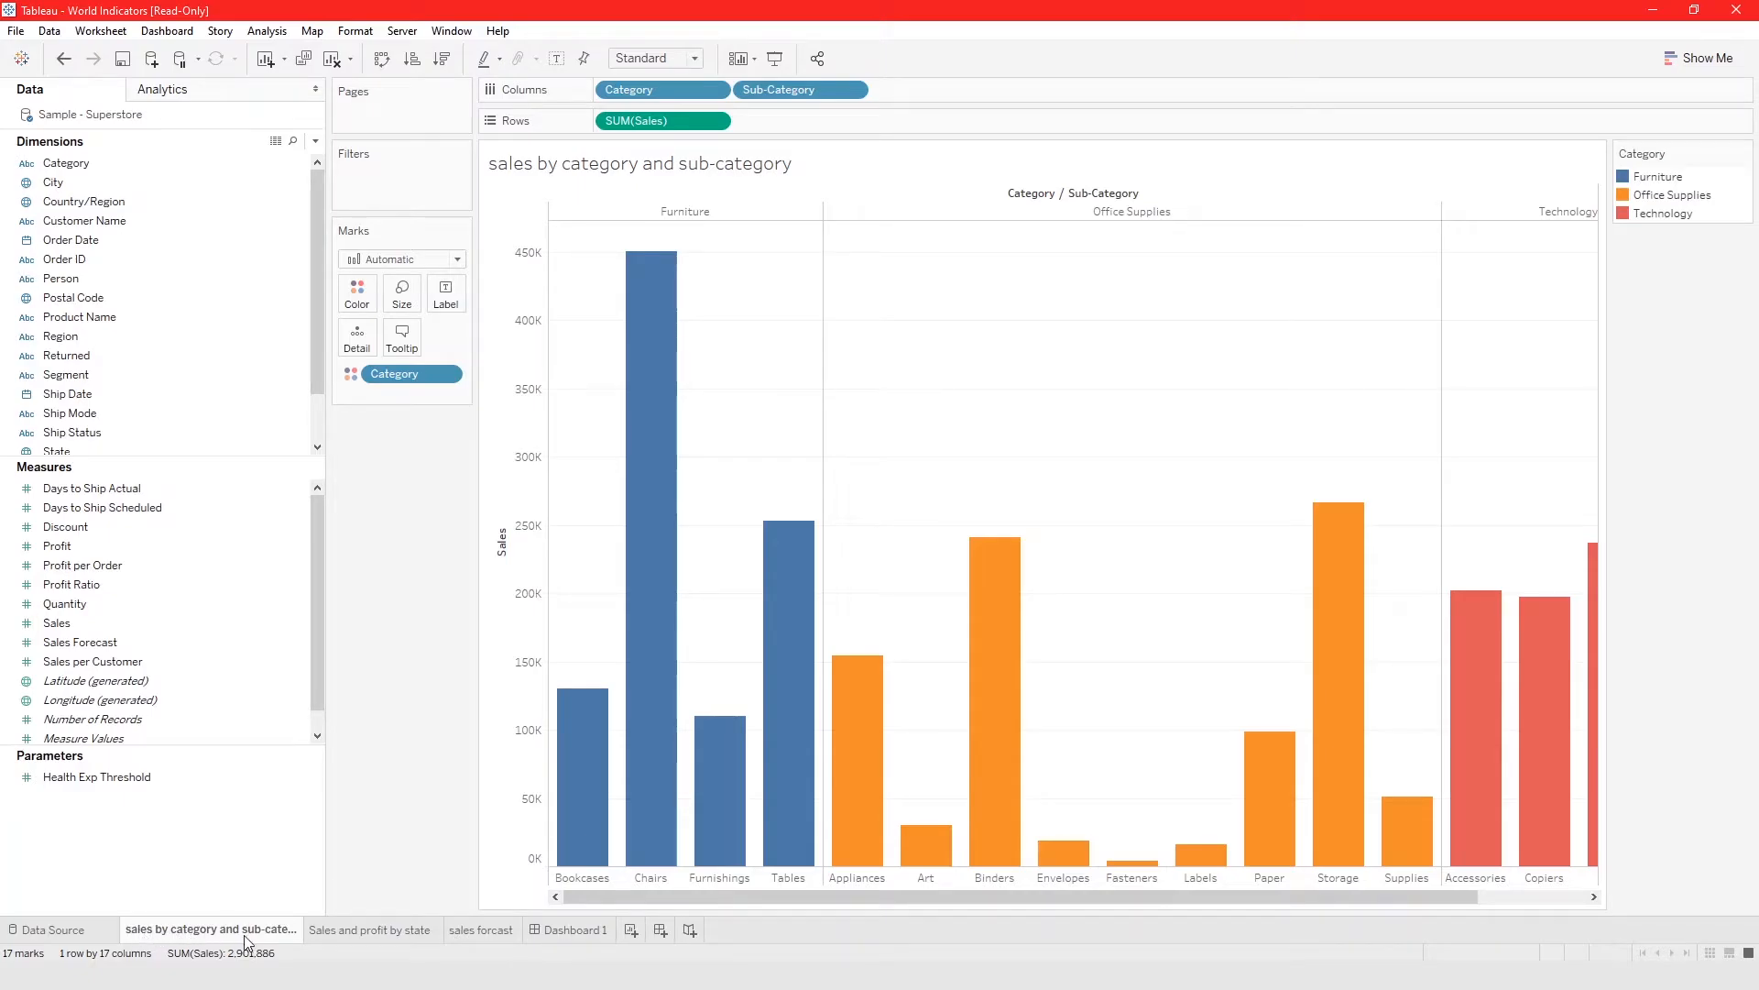
click(352, 931)
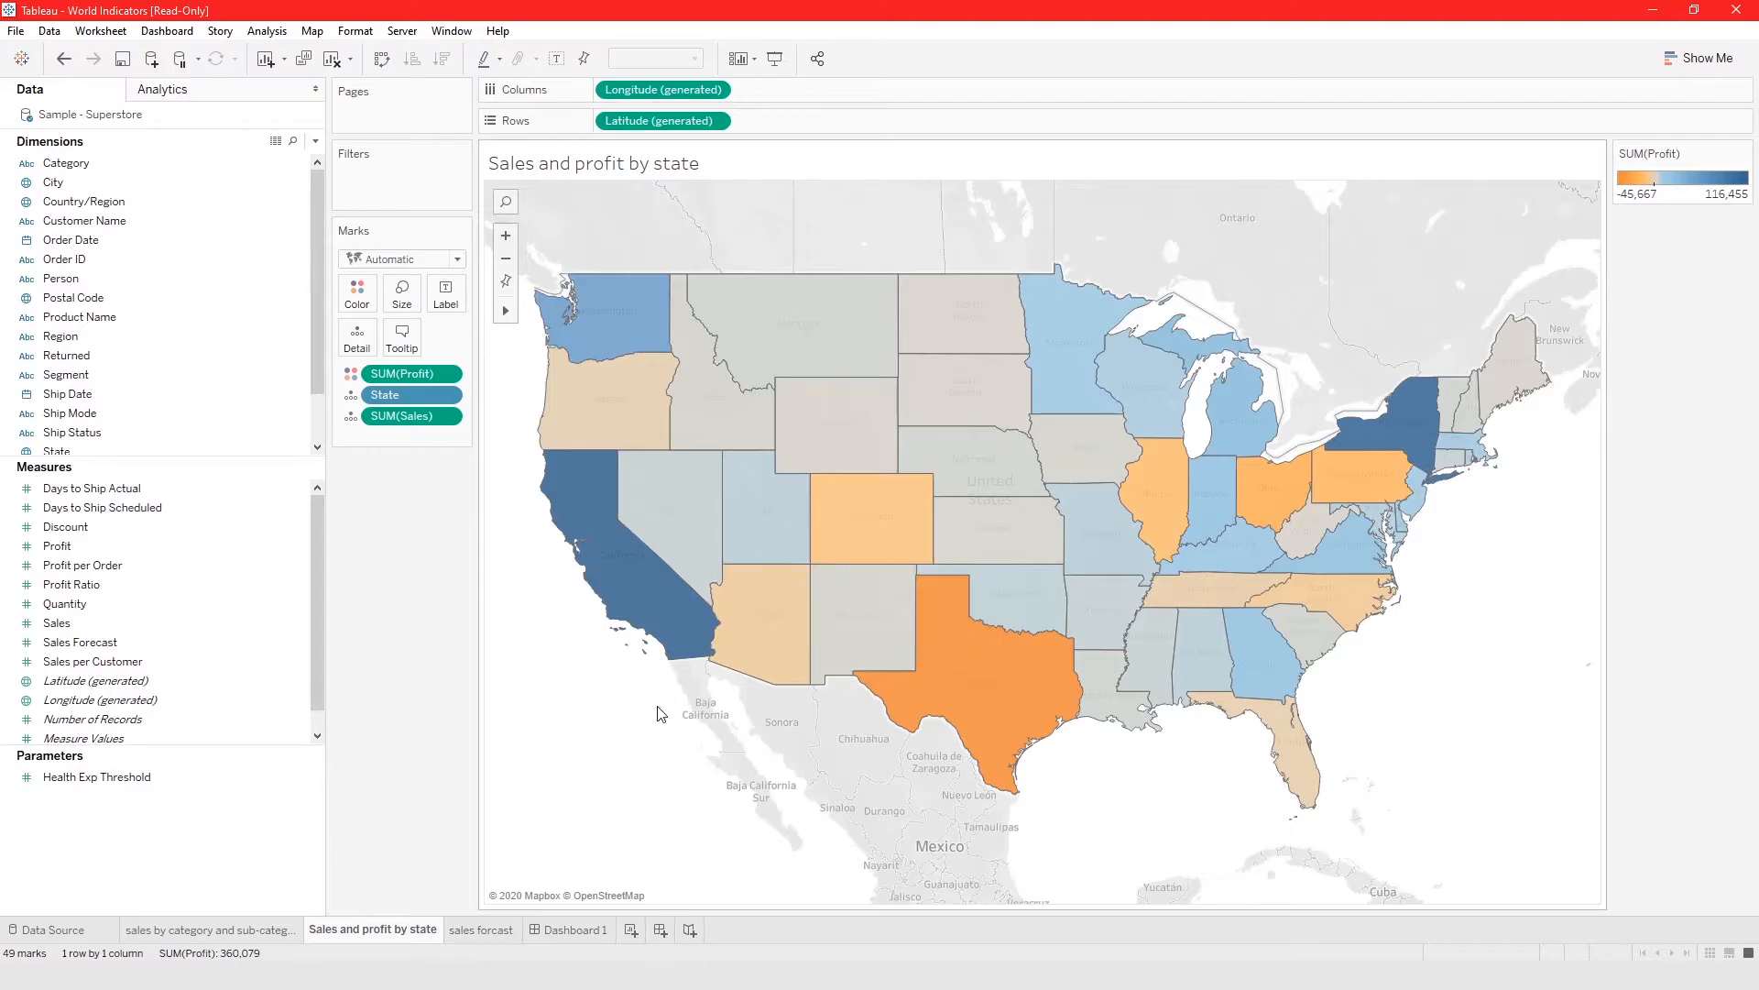
click(480, 929)
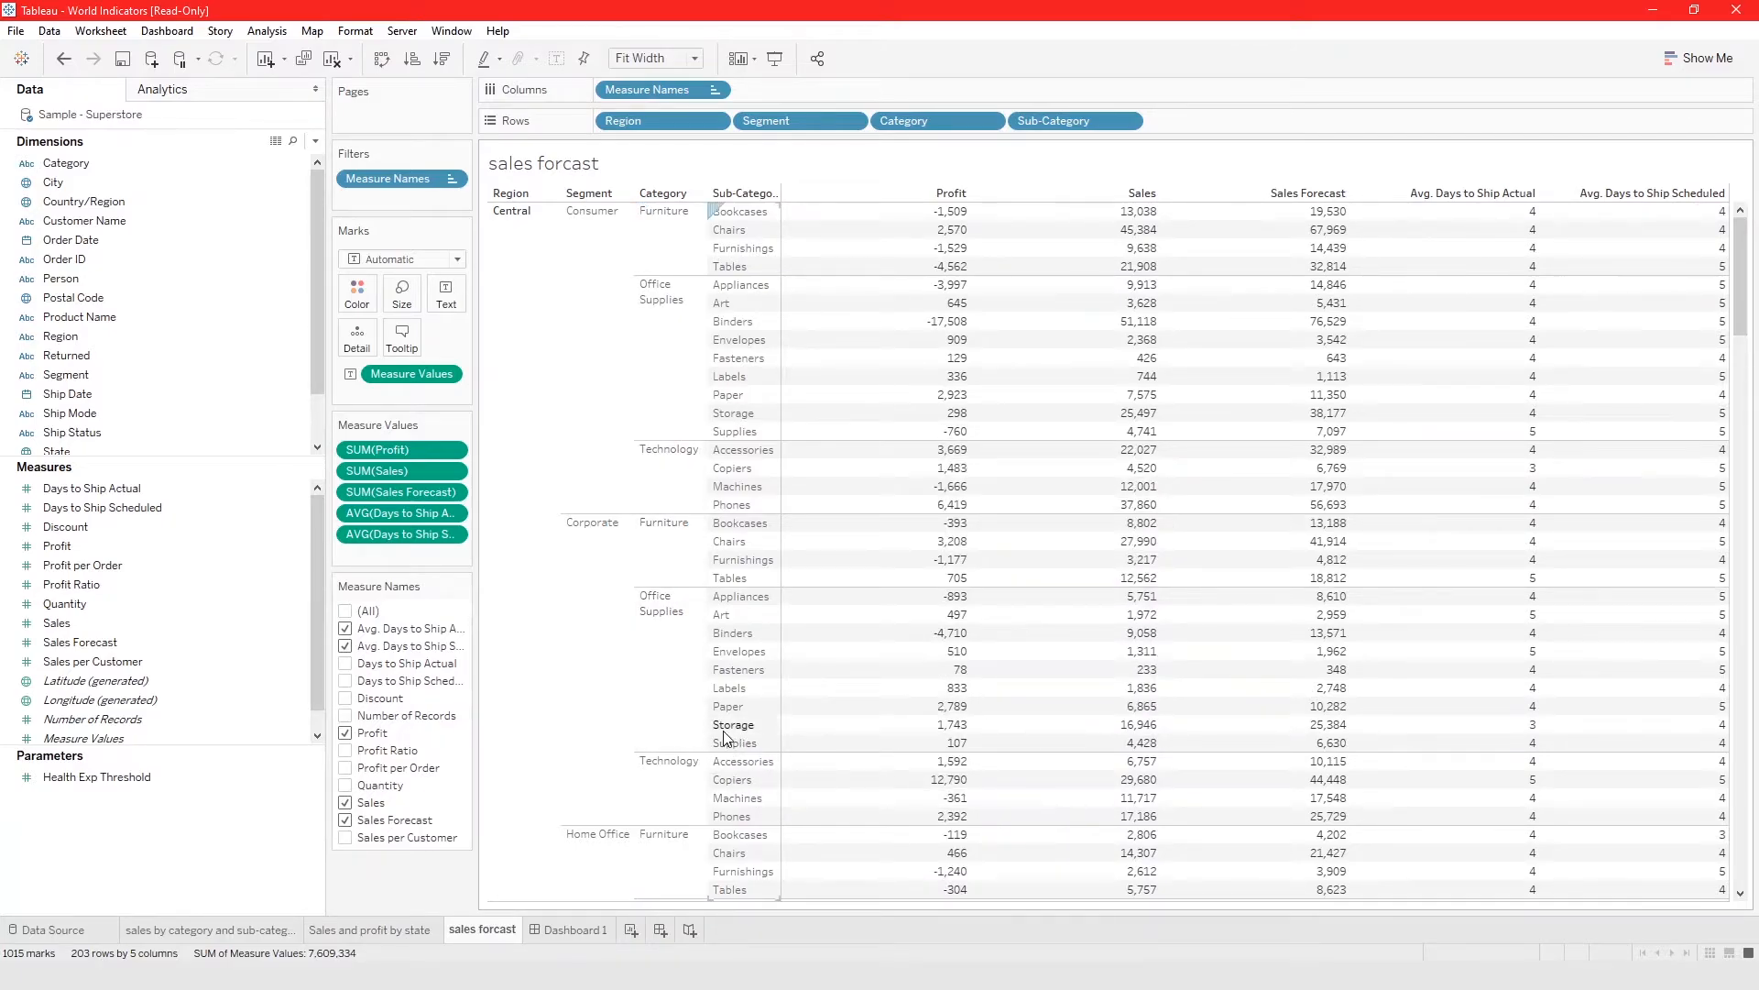
click(569, 929)
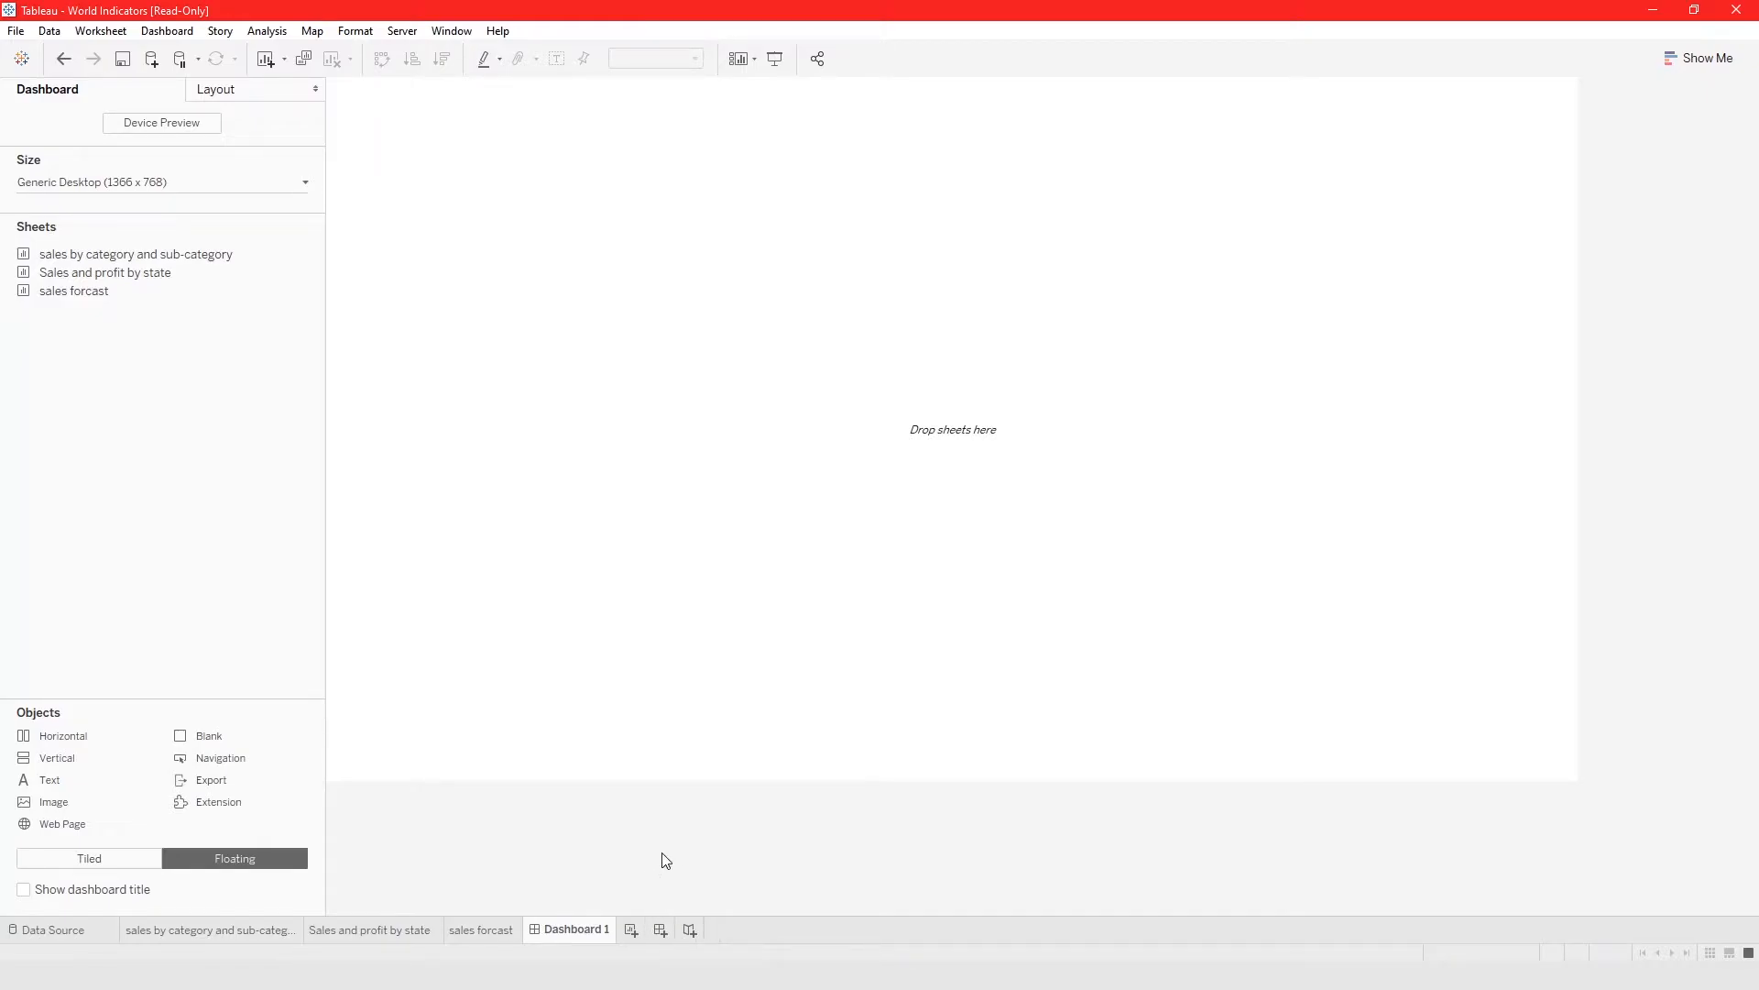
Create a new blank dashboard in the workbook
click(161, 33)
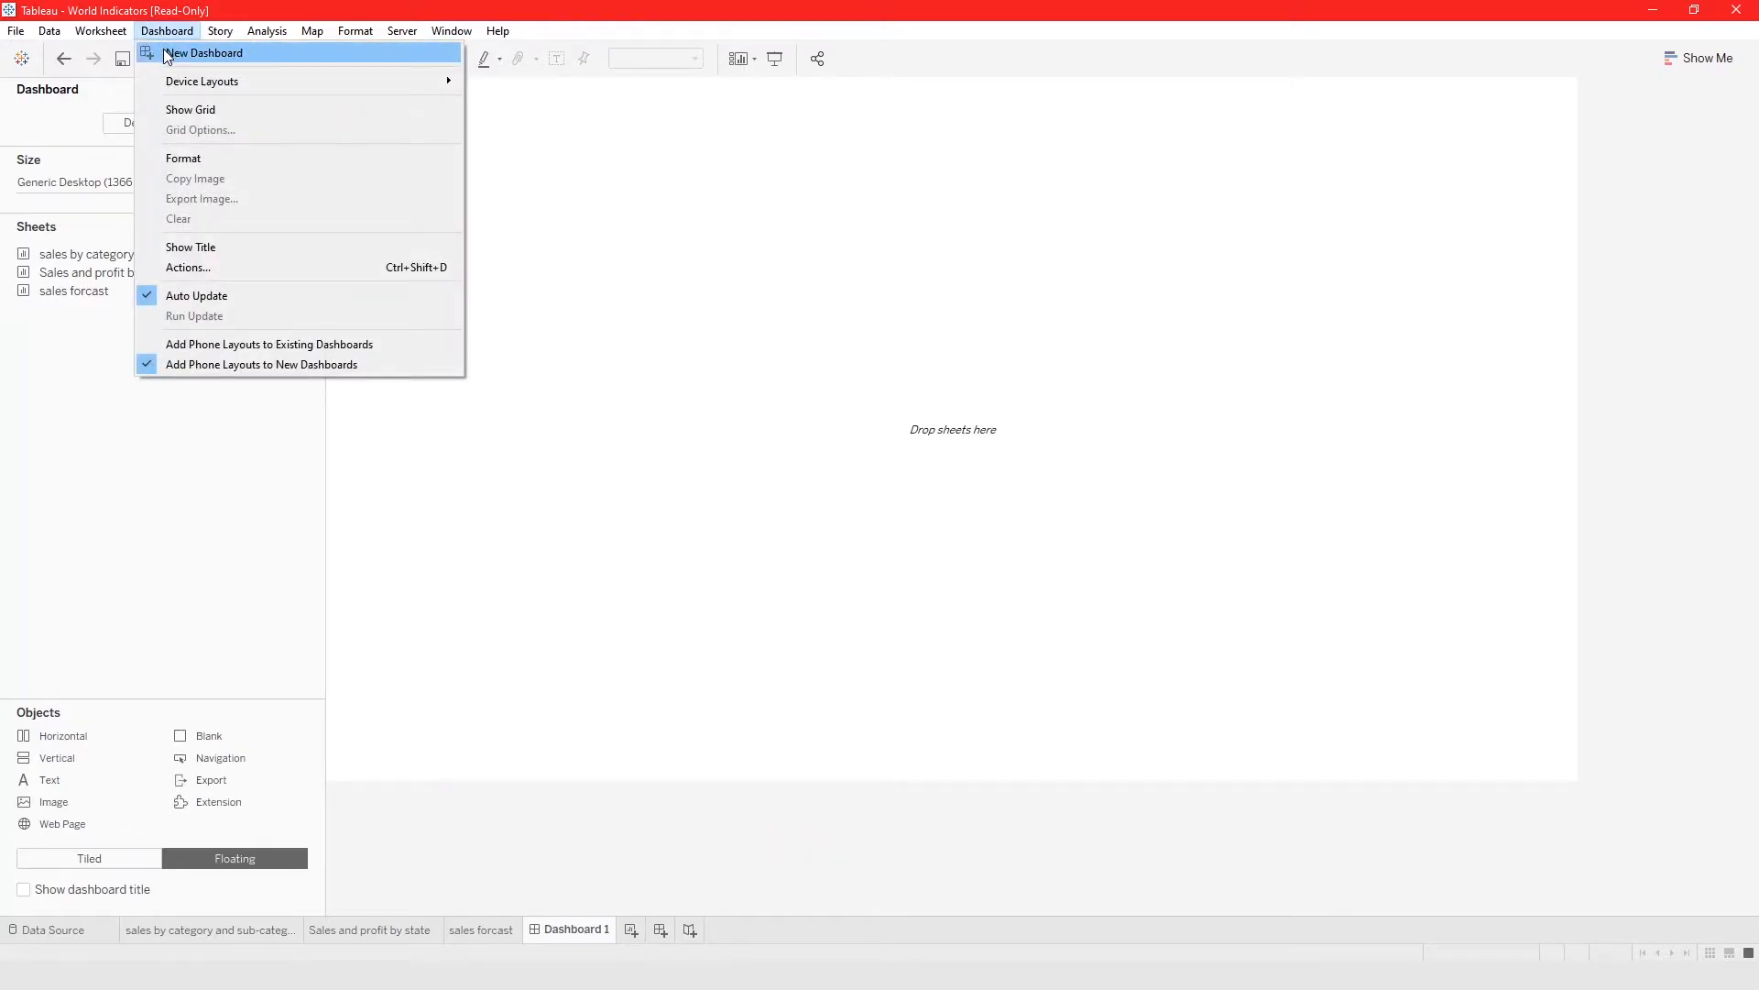
mouse_move(22, 36)
mouse_move(167, 37)
click(176, 57)
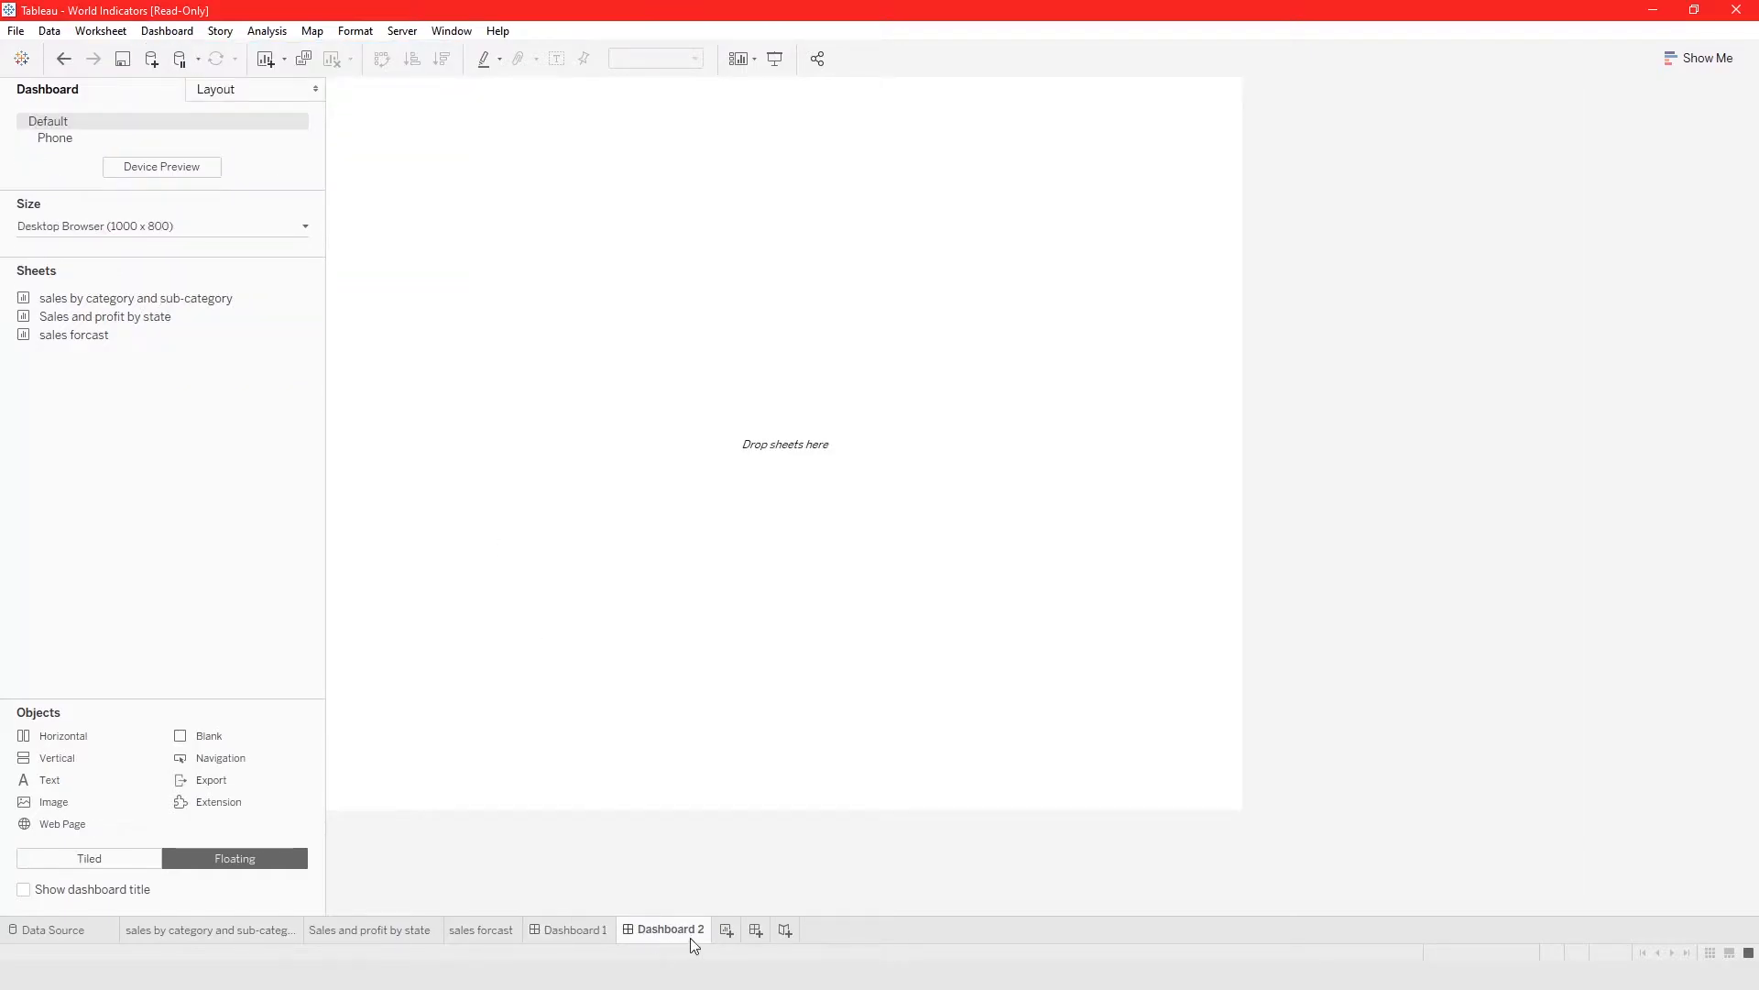
Rename the new dashboard as Sales Analysis and set its object placement to Tiled
double_click(682, 933)
text(Sa)
text(les Analysis)
key(Return)
click(122, 856)
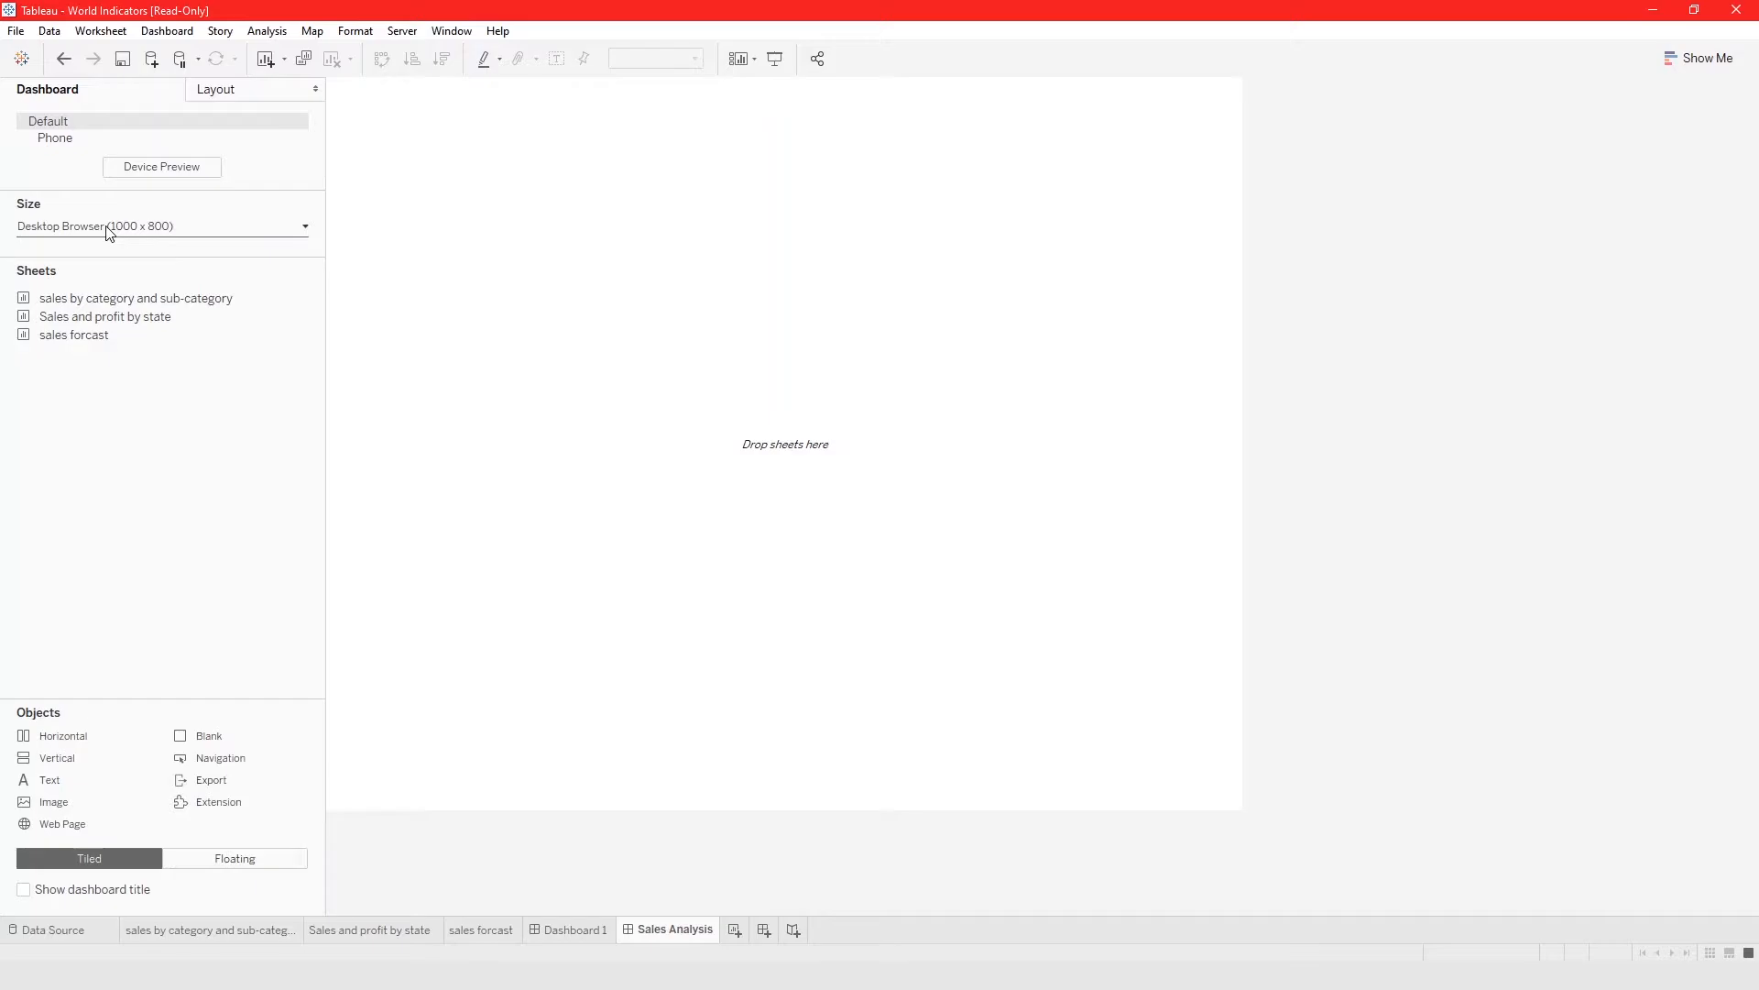
Preview the Sales Analysis dashboard across the default, desktop, tablet and phone device types, and close the device preview
click(180, 224)
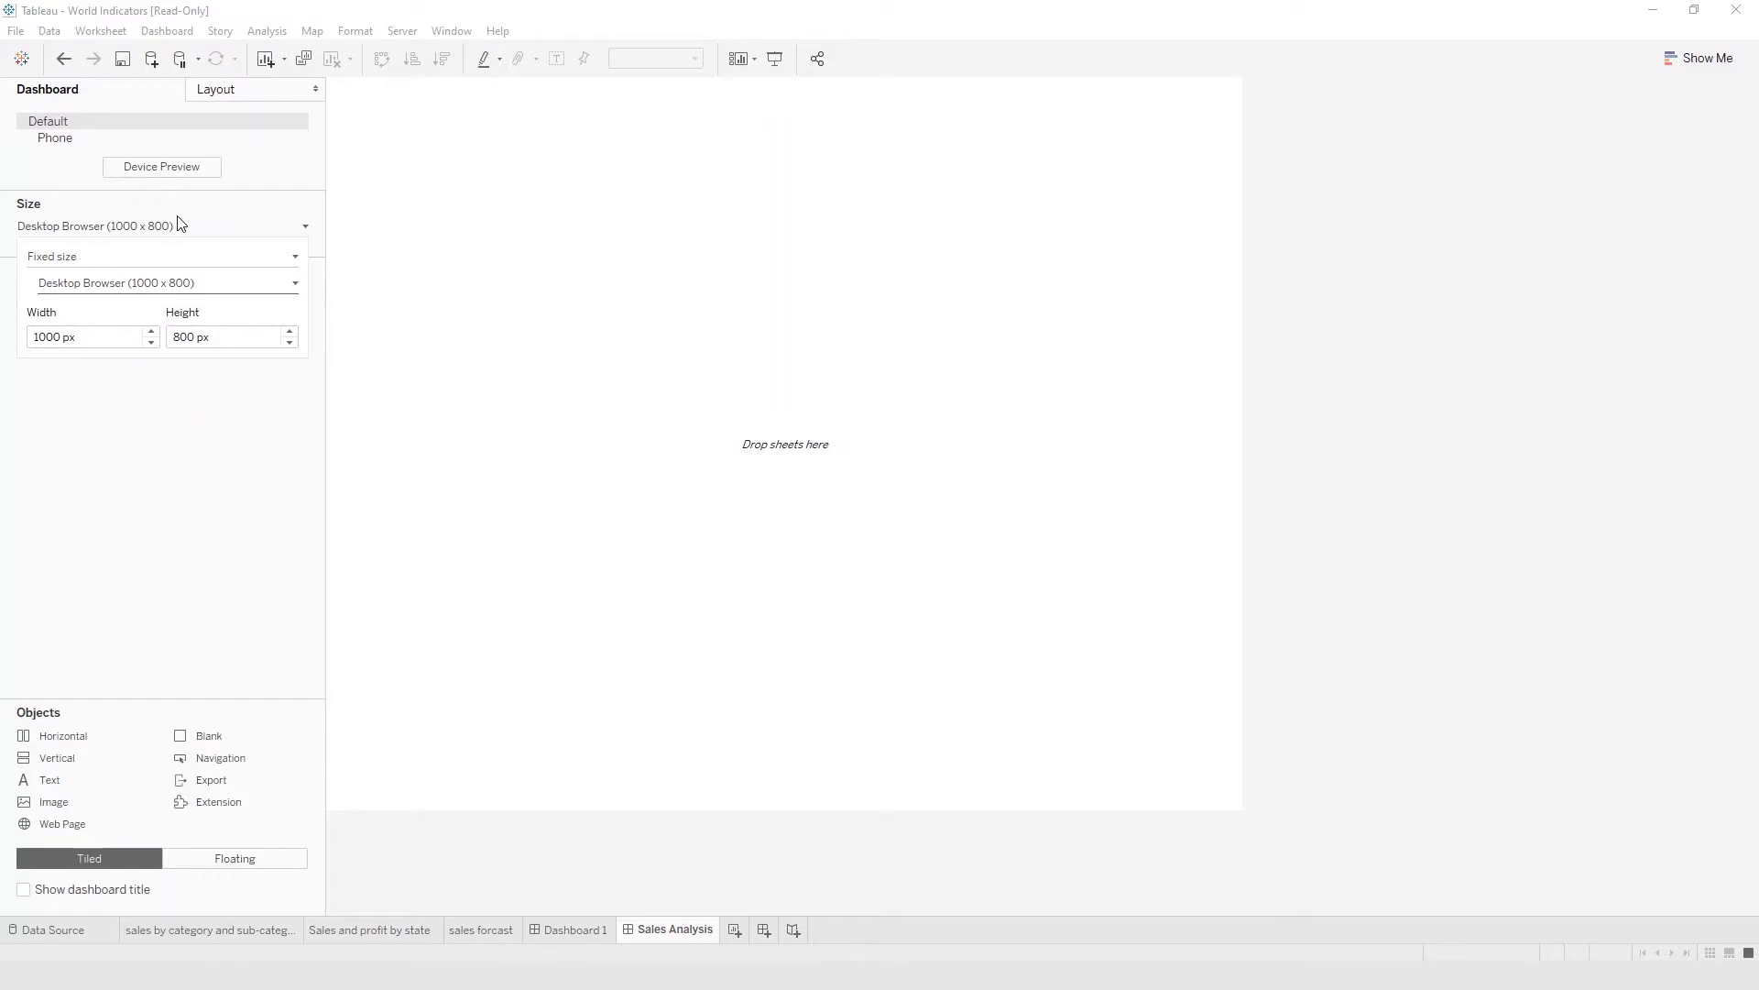
click(185, 169)
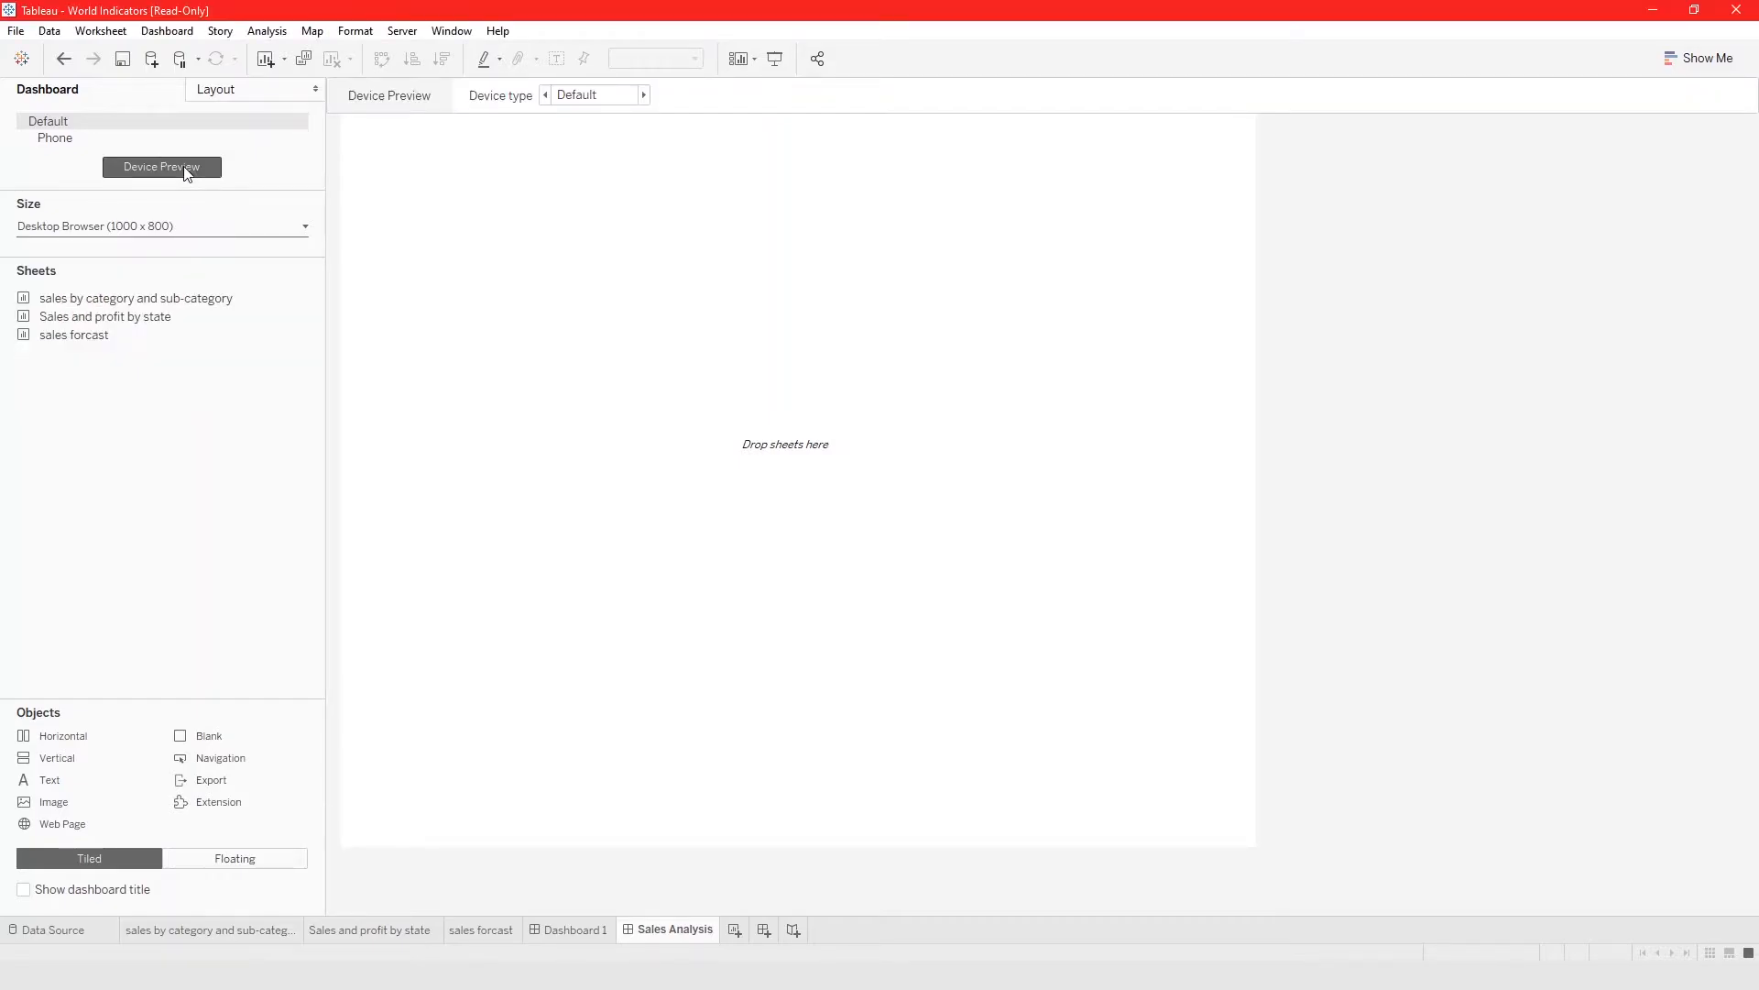
click(644, 95)
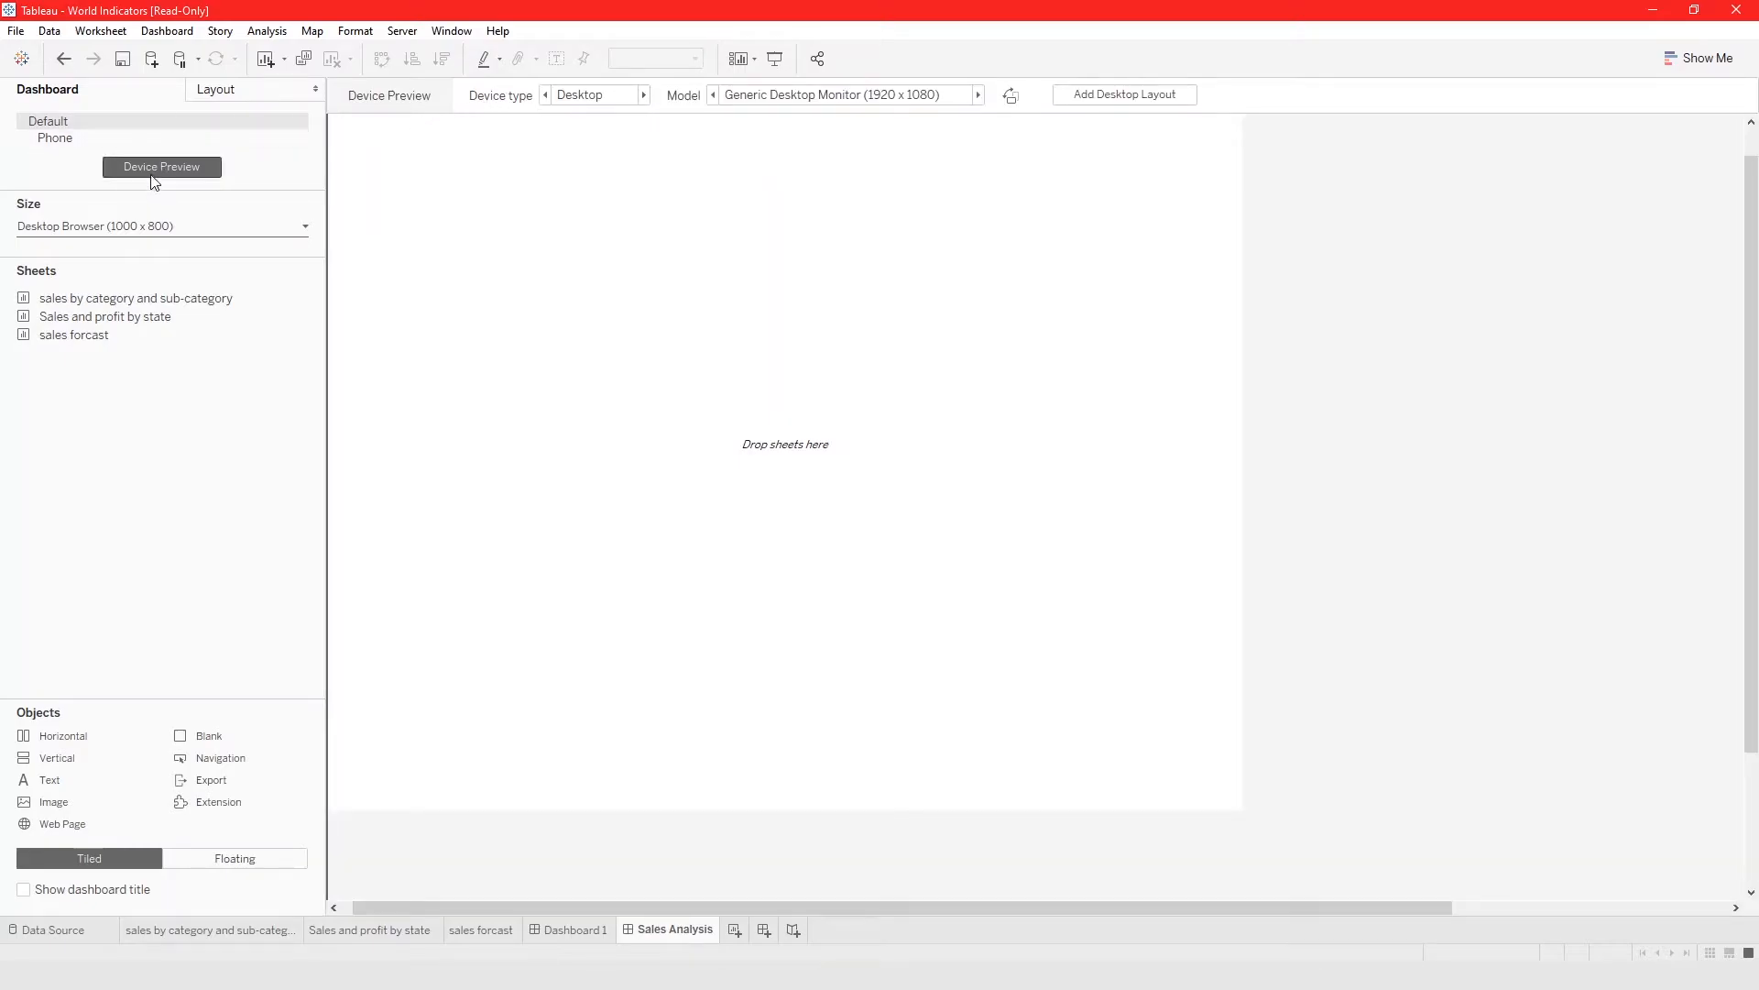
click(644, 95)
click(644, 96)
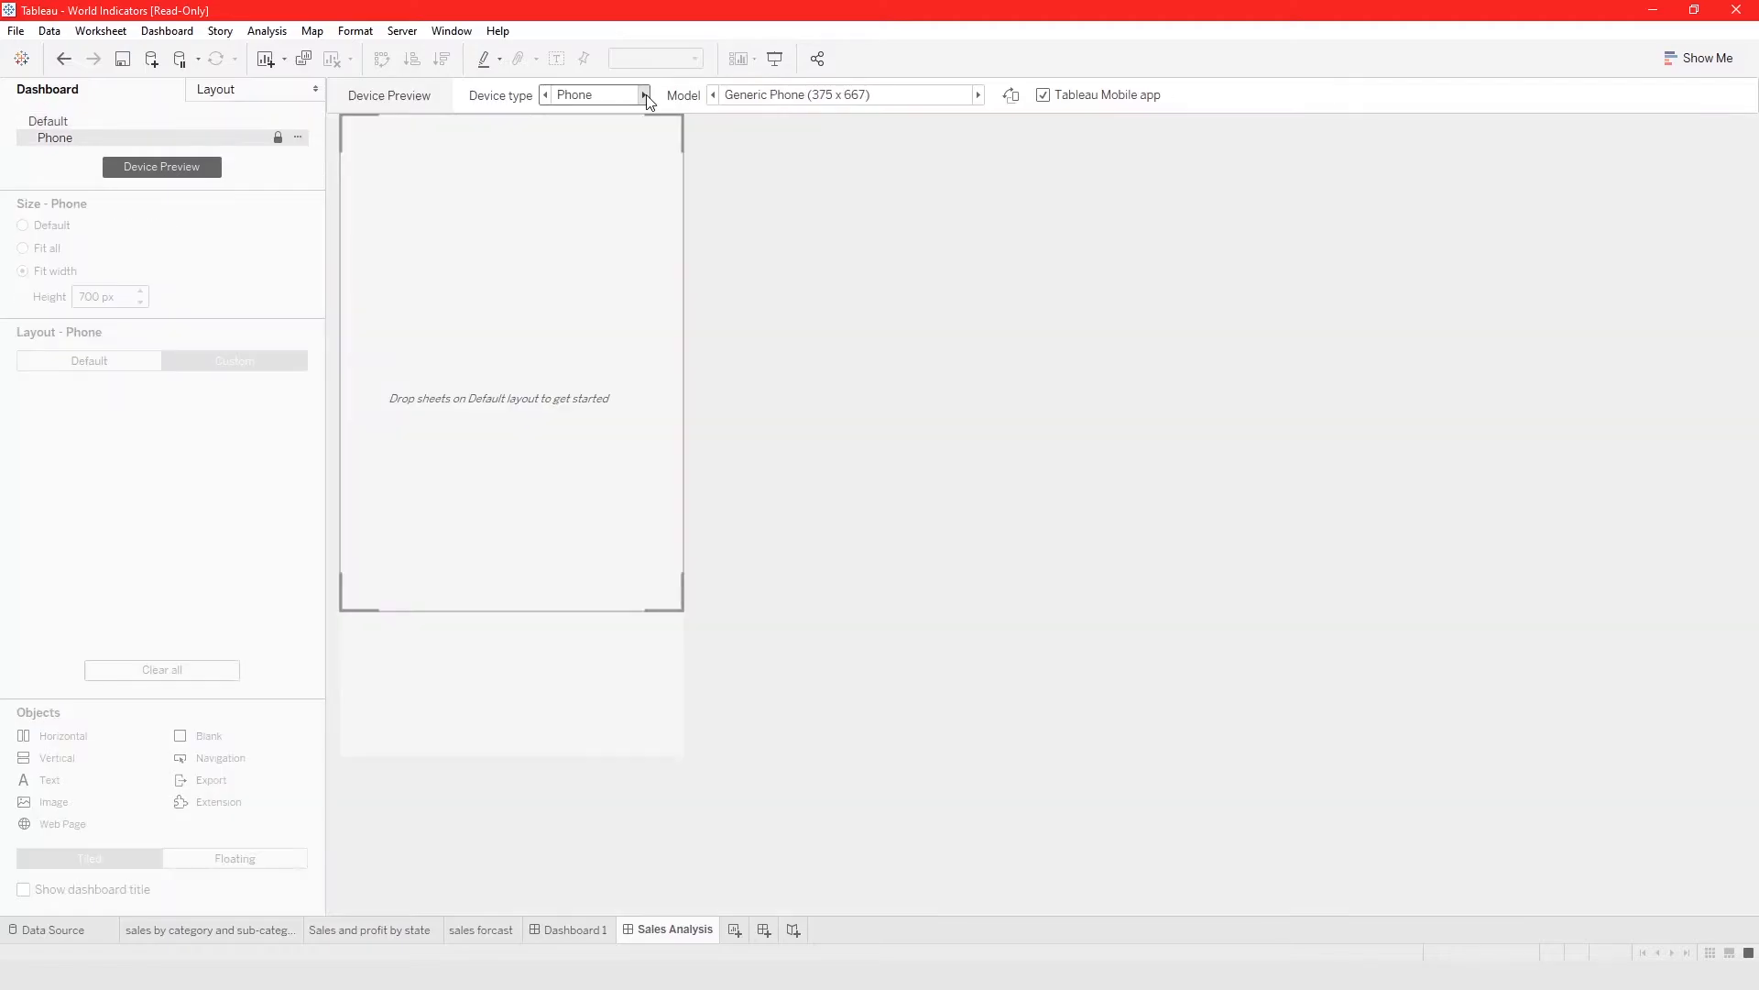
click(644, 96)
click(644, 95)
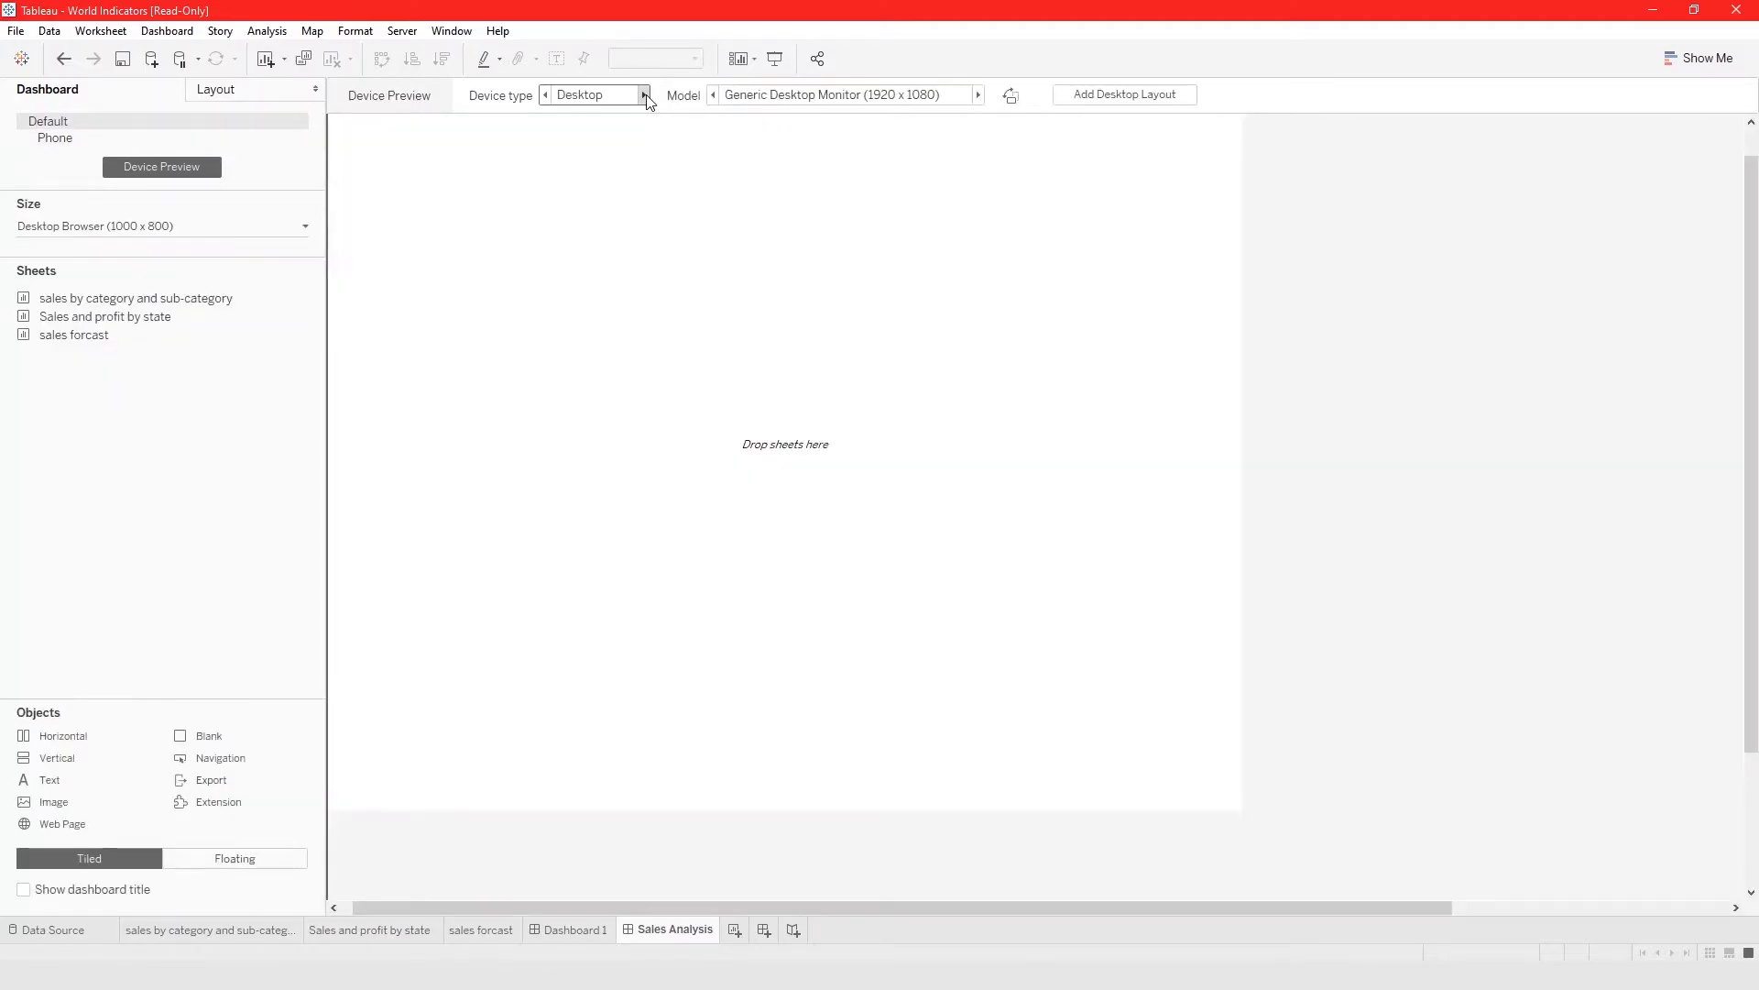
click(645, 96)
click(645, 96)
click(644, 96)
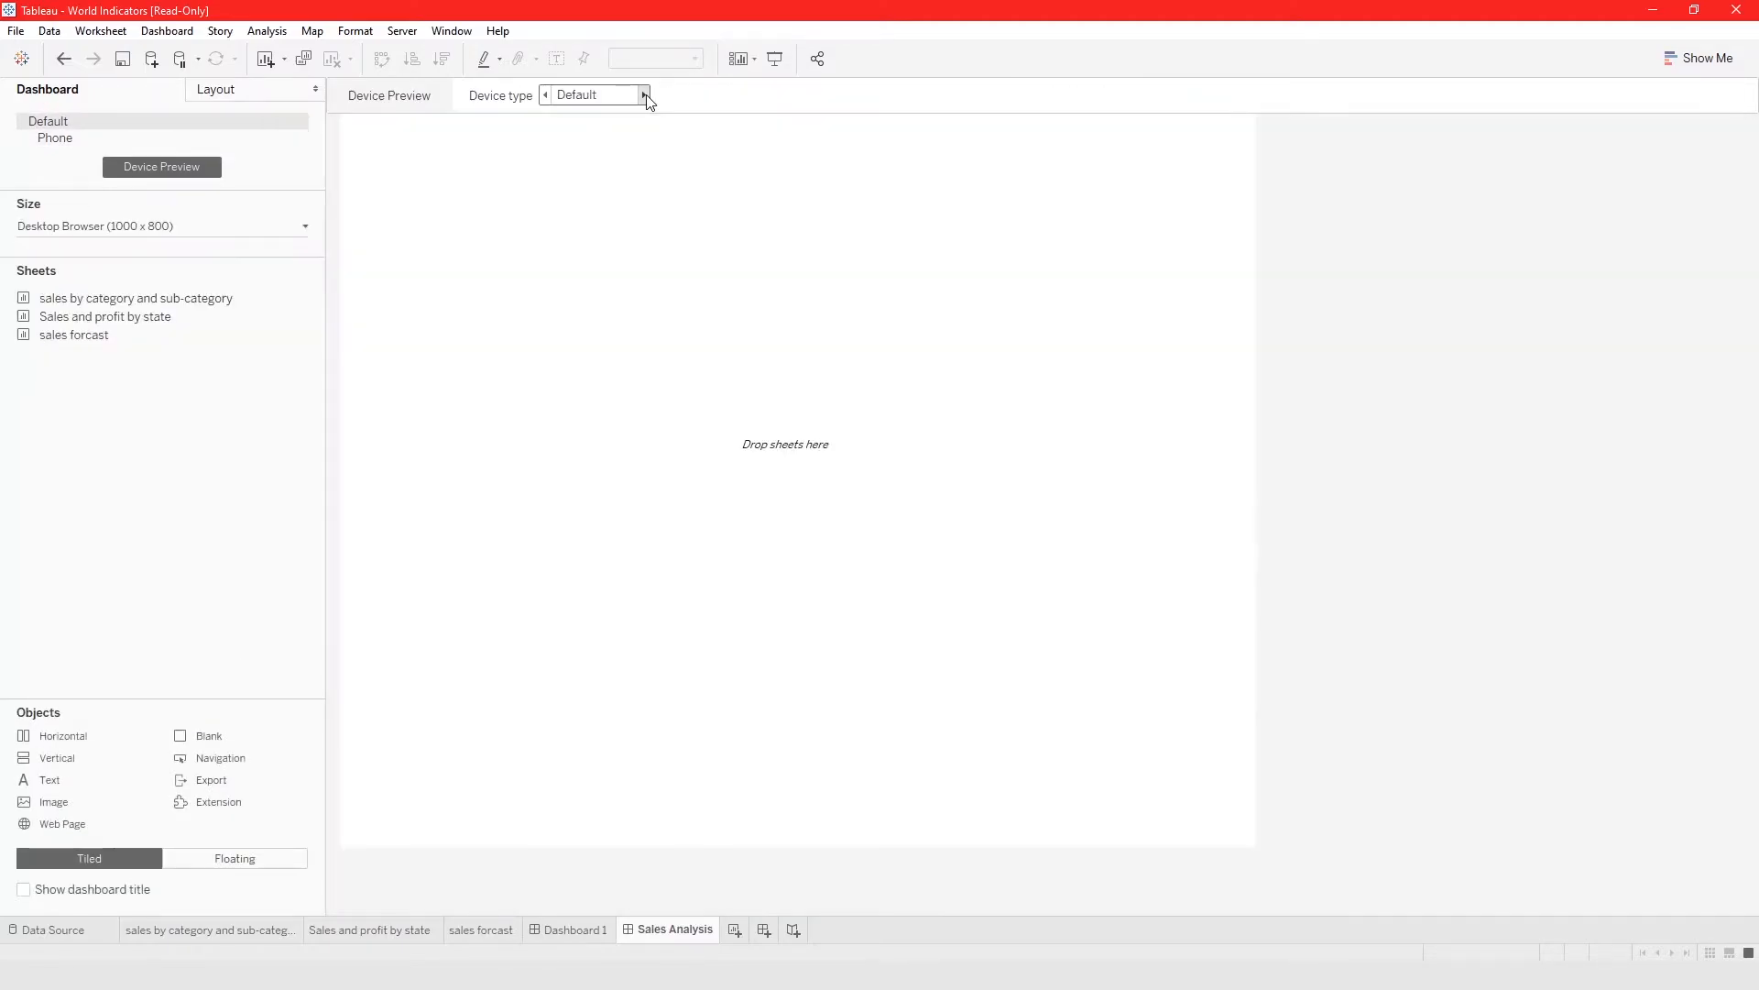
click(645, 96)
click(644, 95)
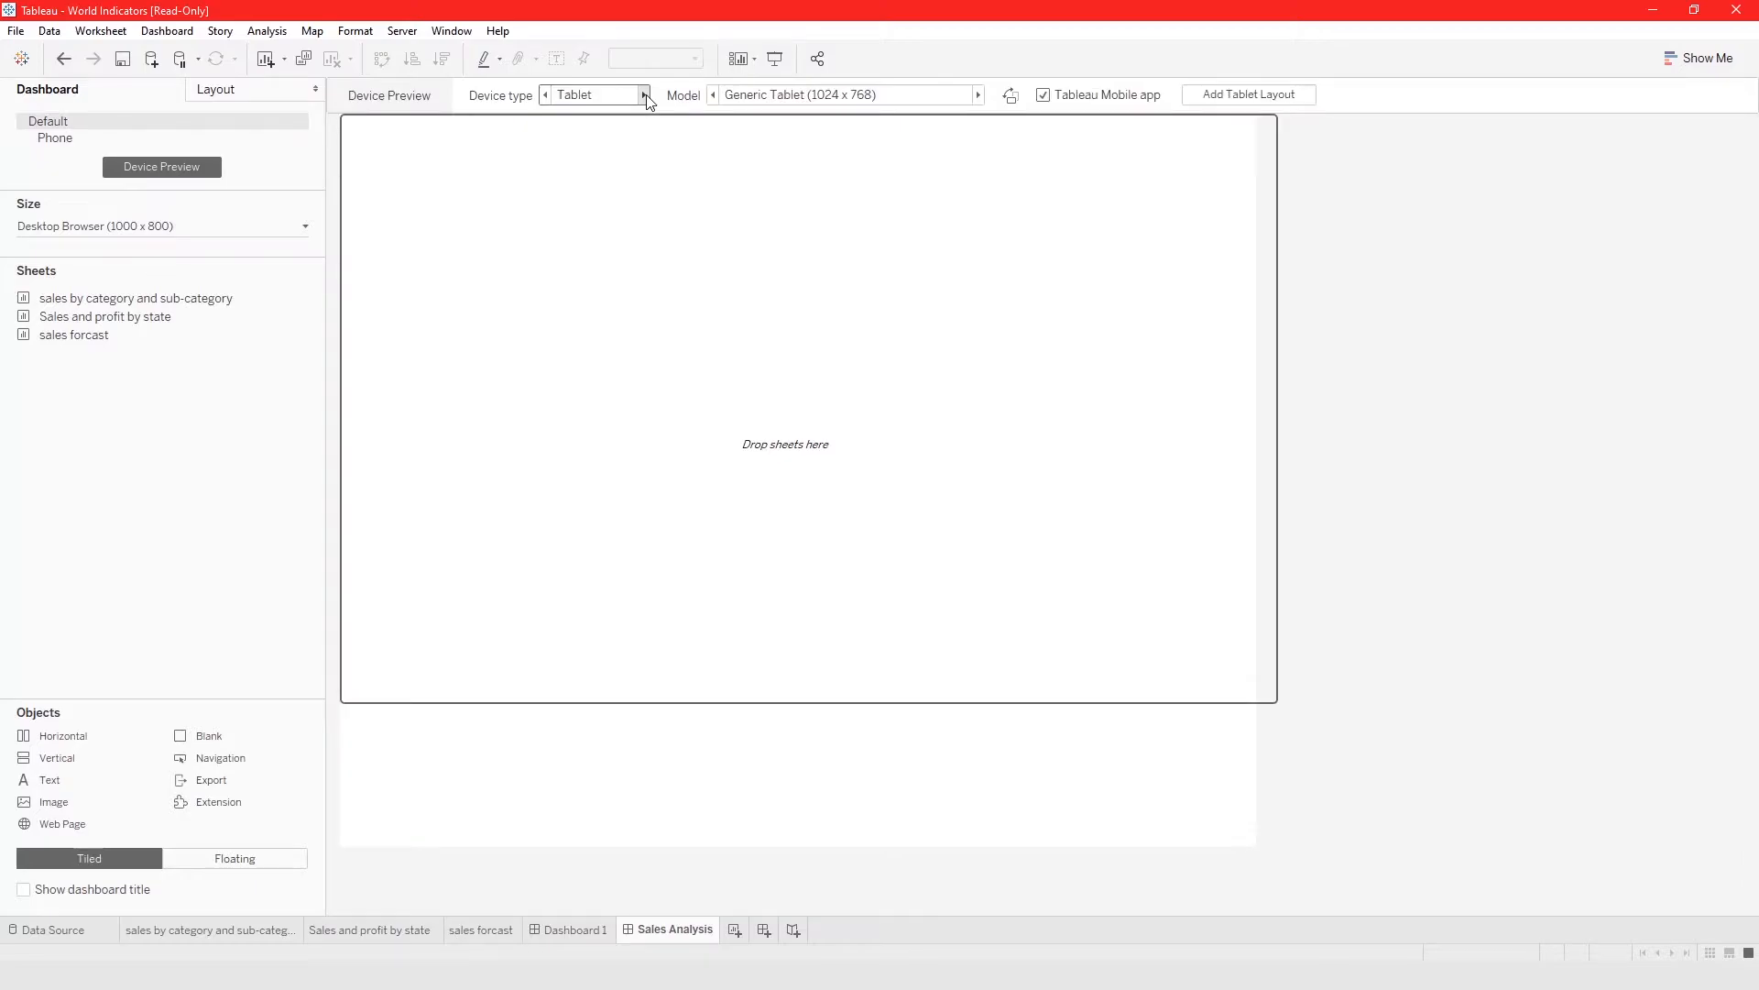
click(644, 95)
click(644, 96)
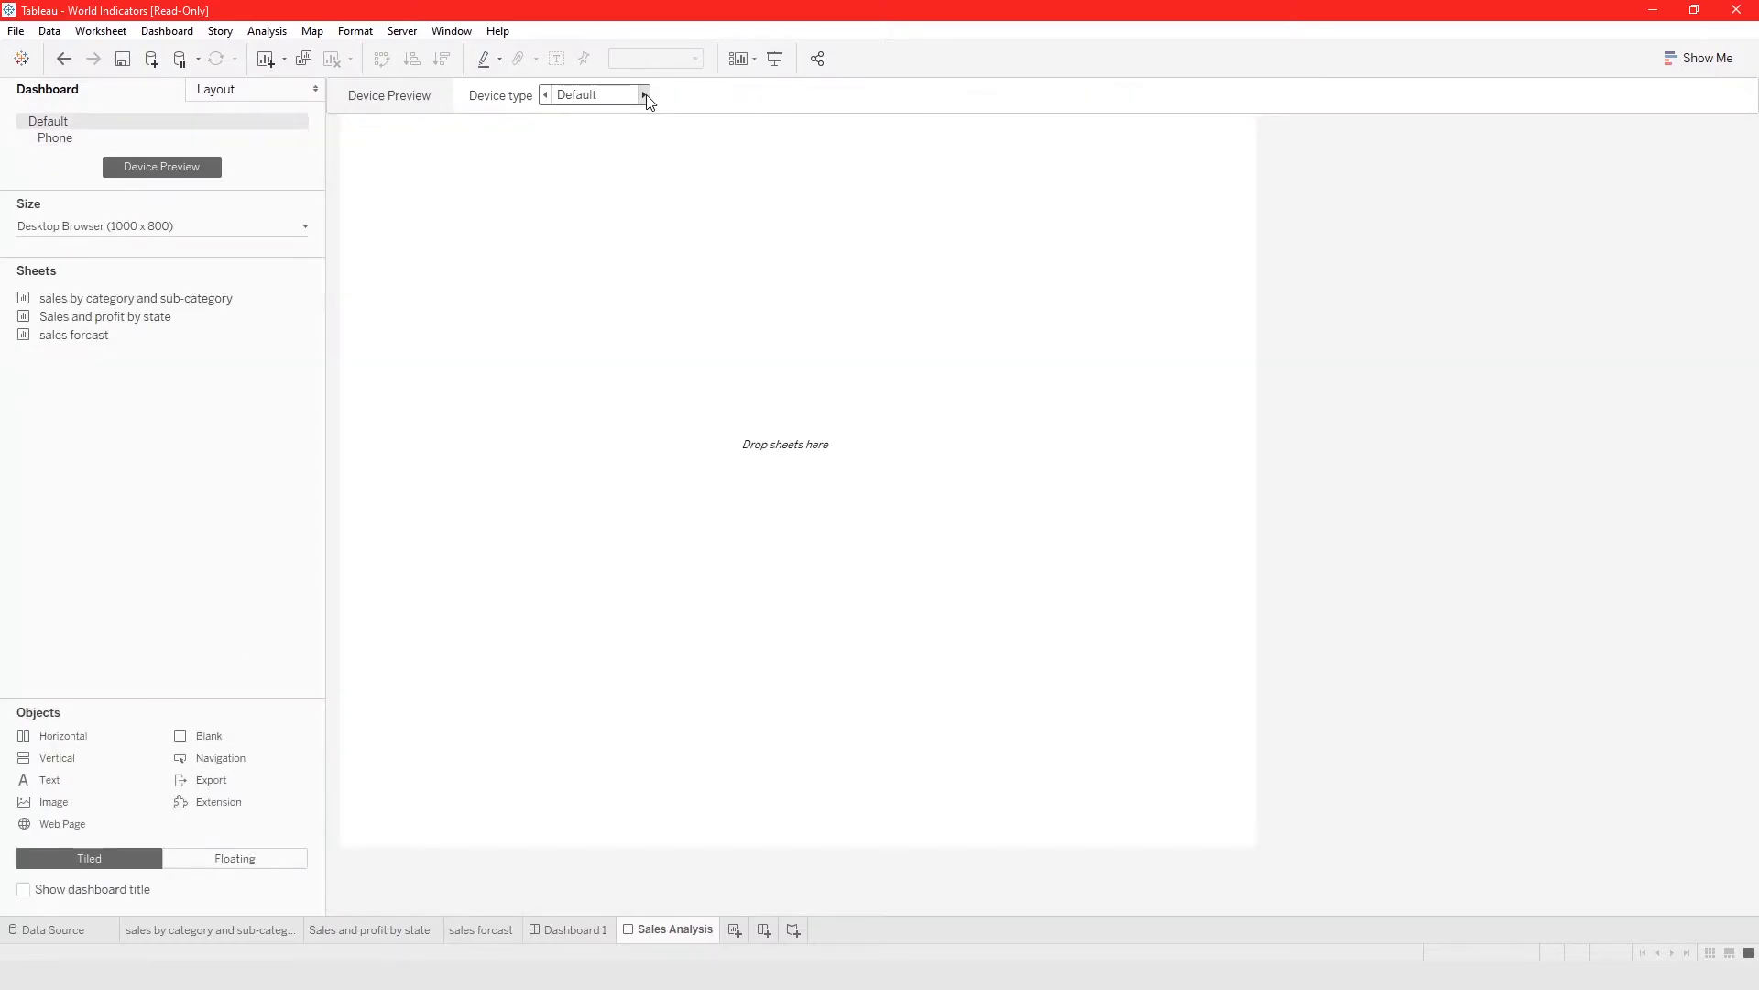
click(209, 168)
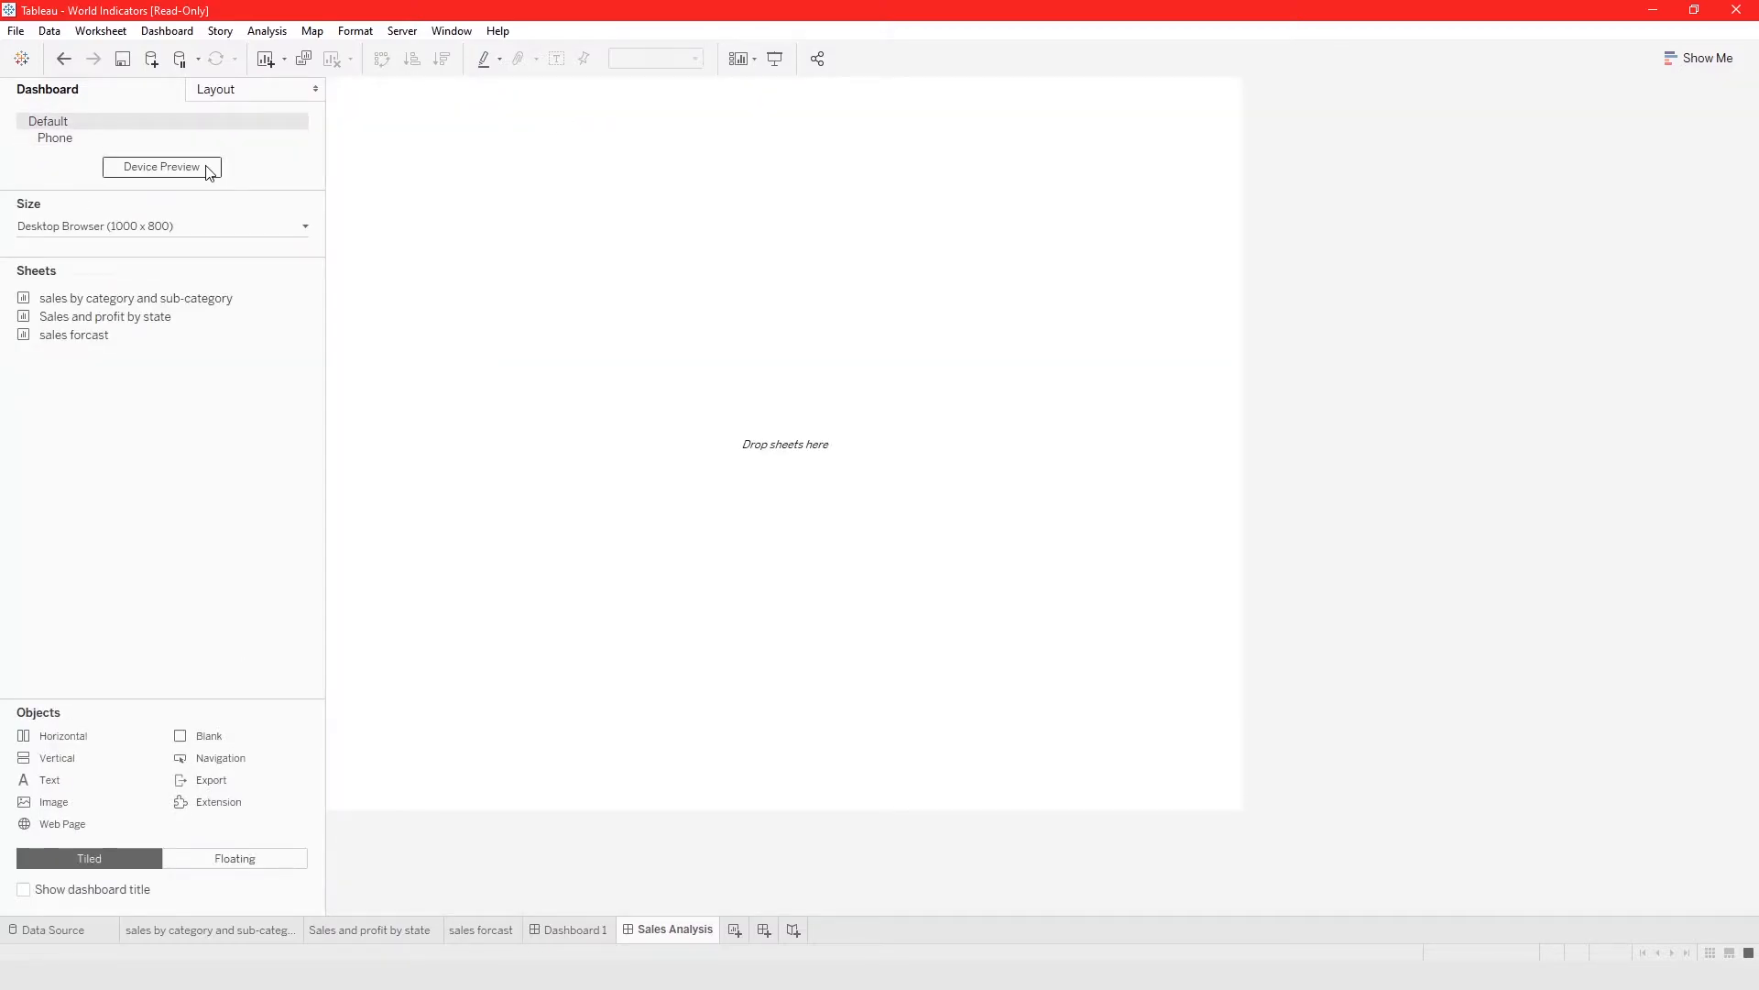
Try the fixed size Legal Landscape (1150 x 700) for the Sales Analysis dashboard
click(164, 236)
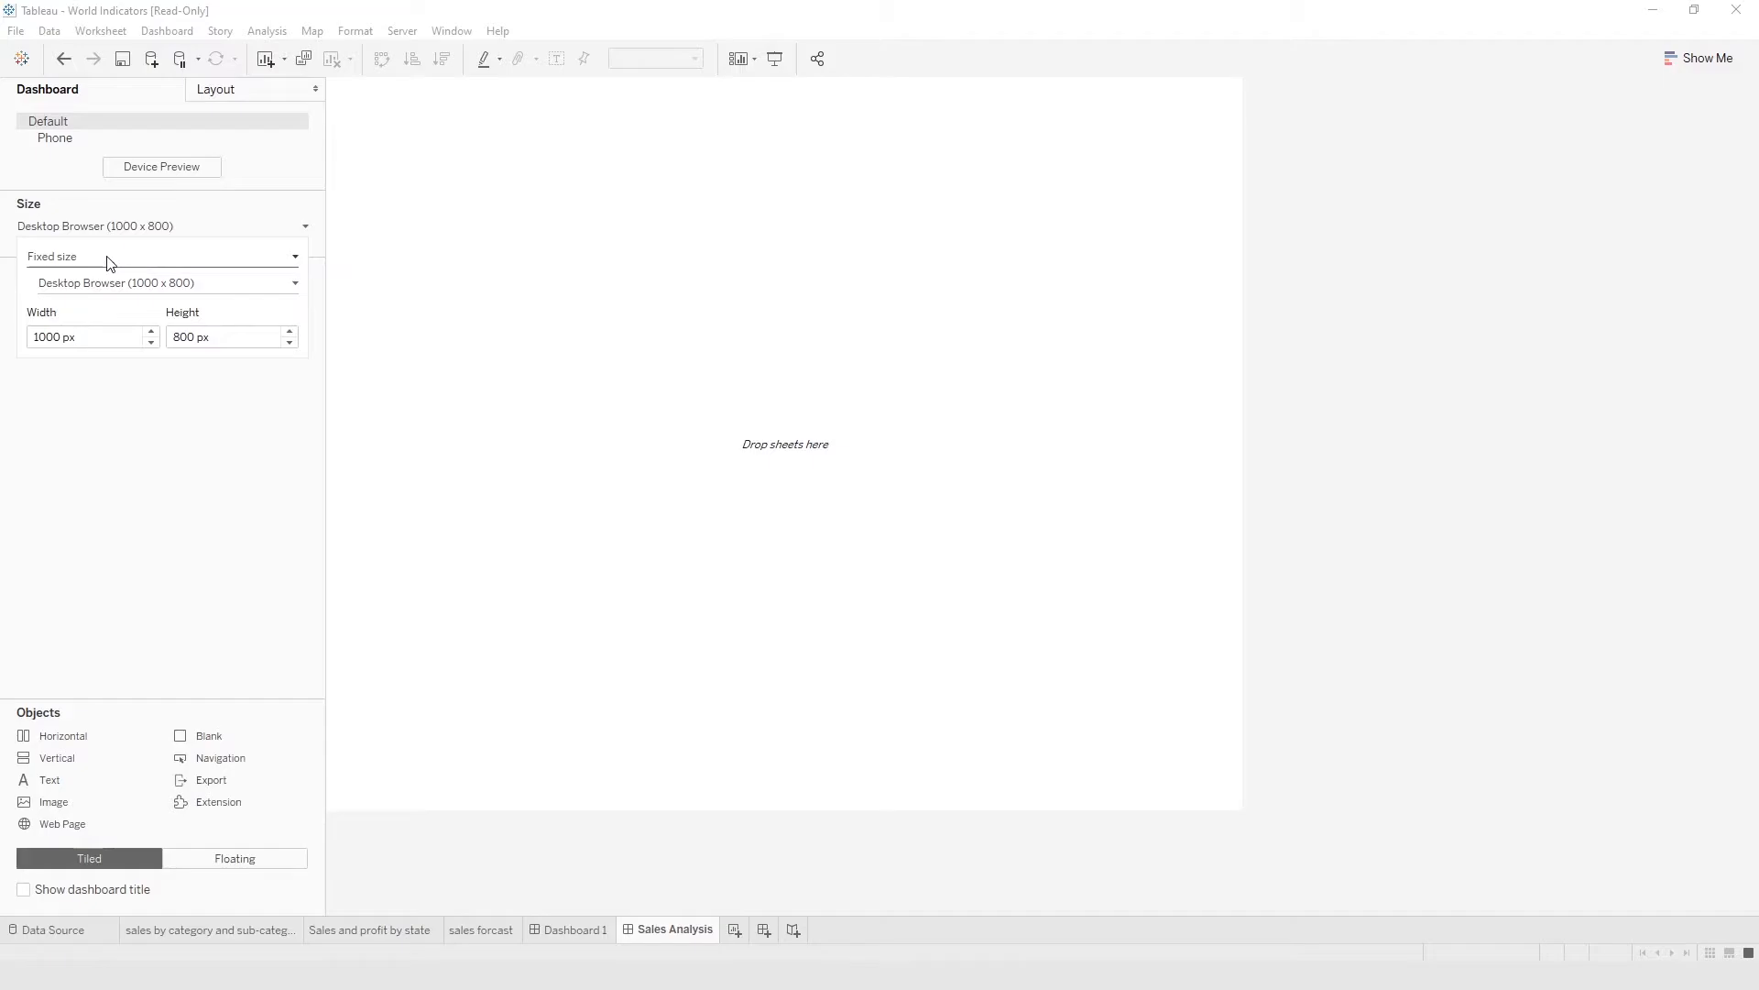
click(118, 284)
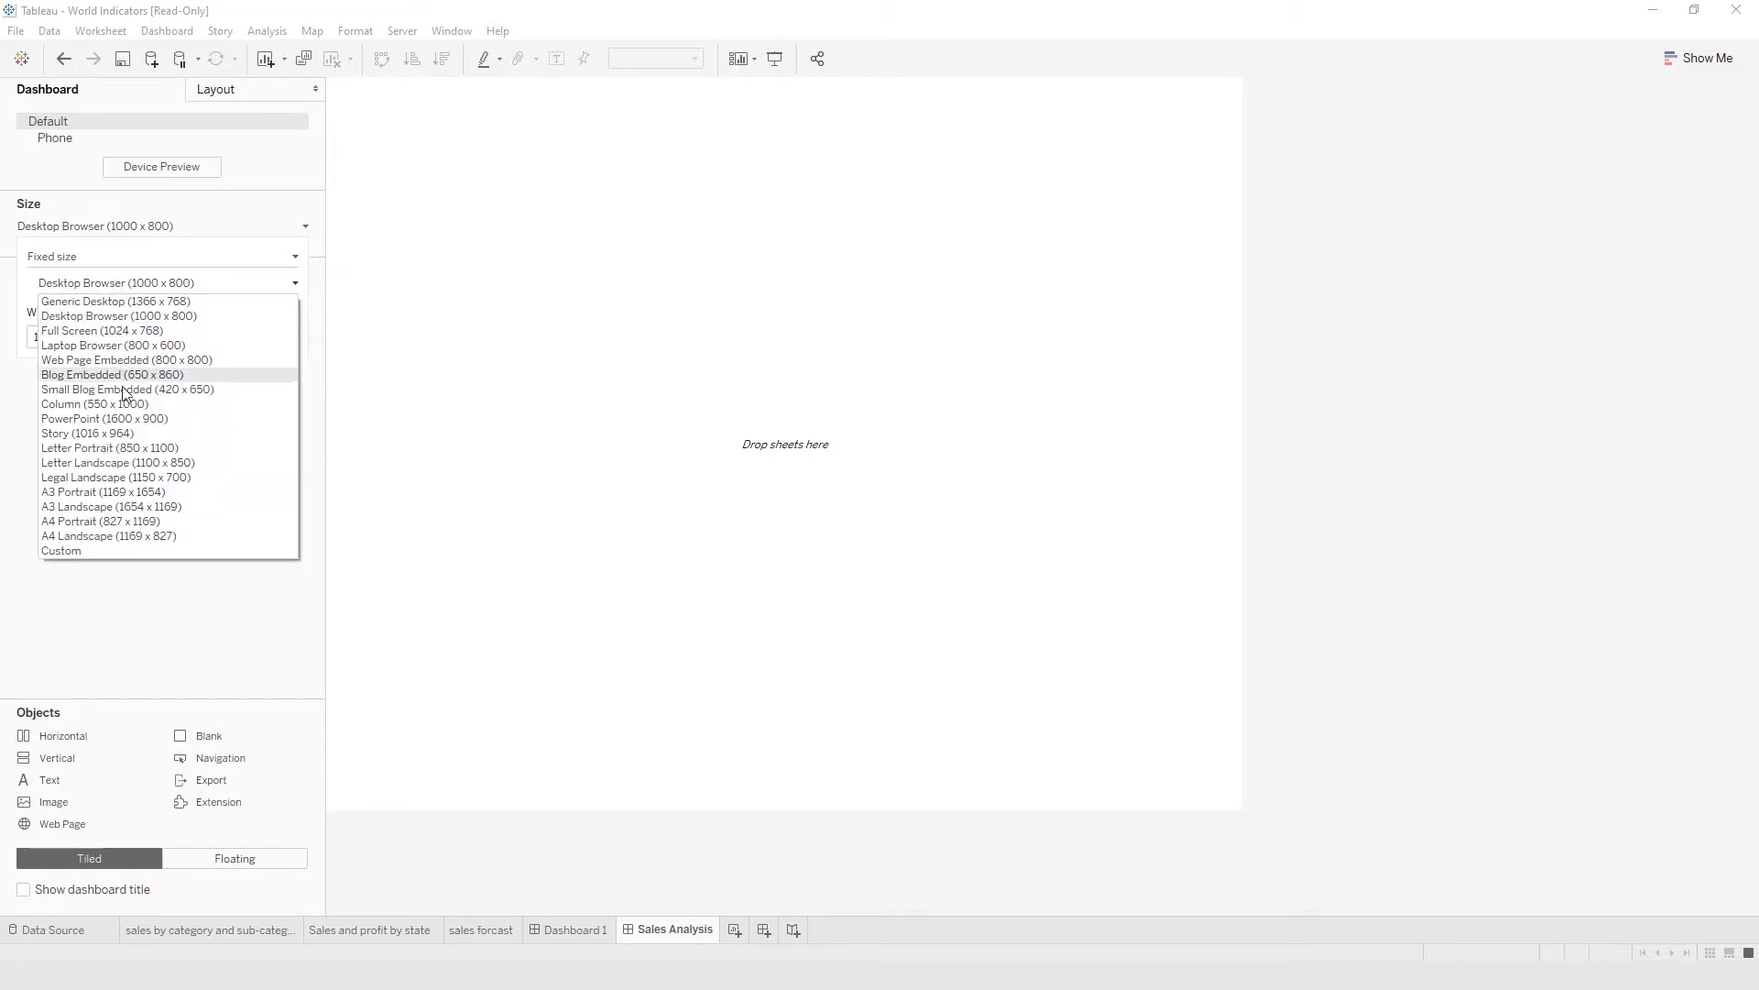
click(108, 478)
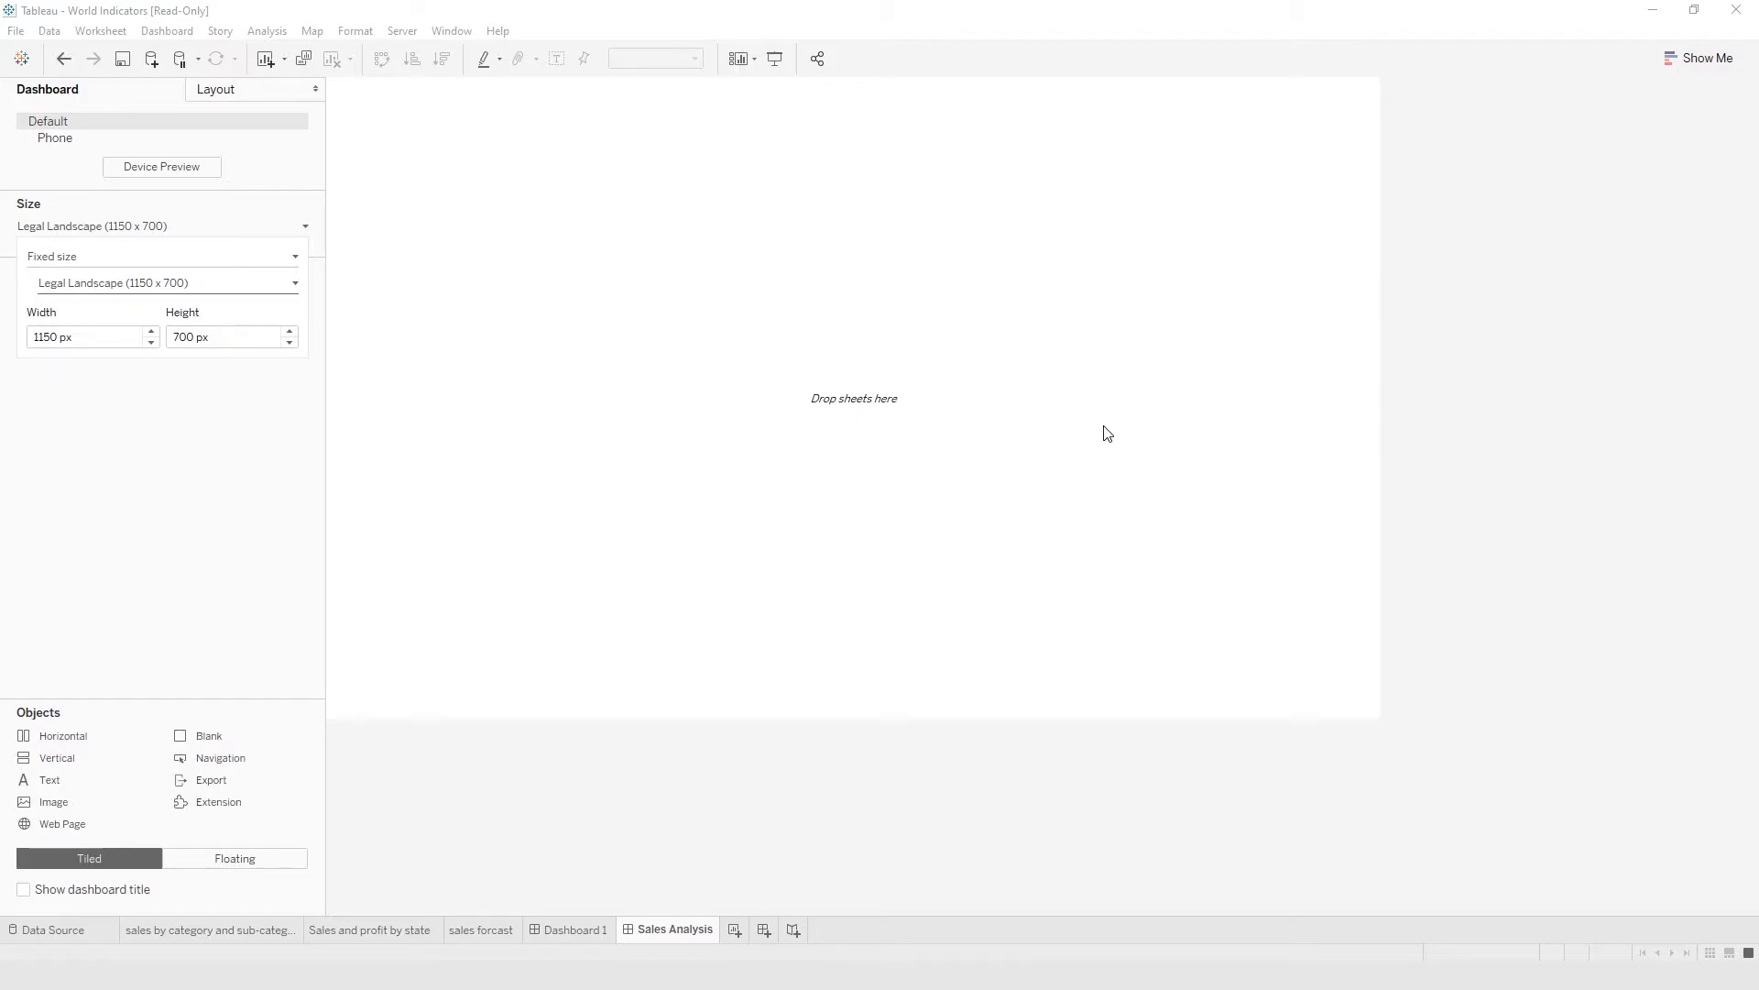
Set the Sales Analysis dashboard's sizing to Automatic
click(221, 225)
click(170, 231)
click(91, 261)
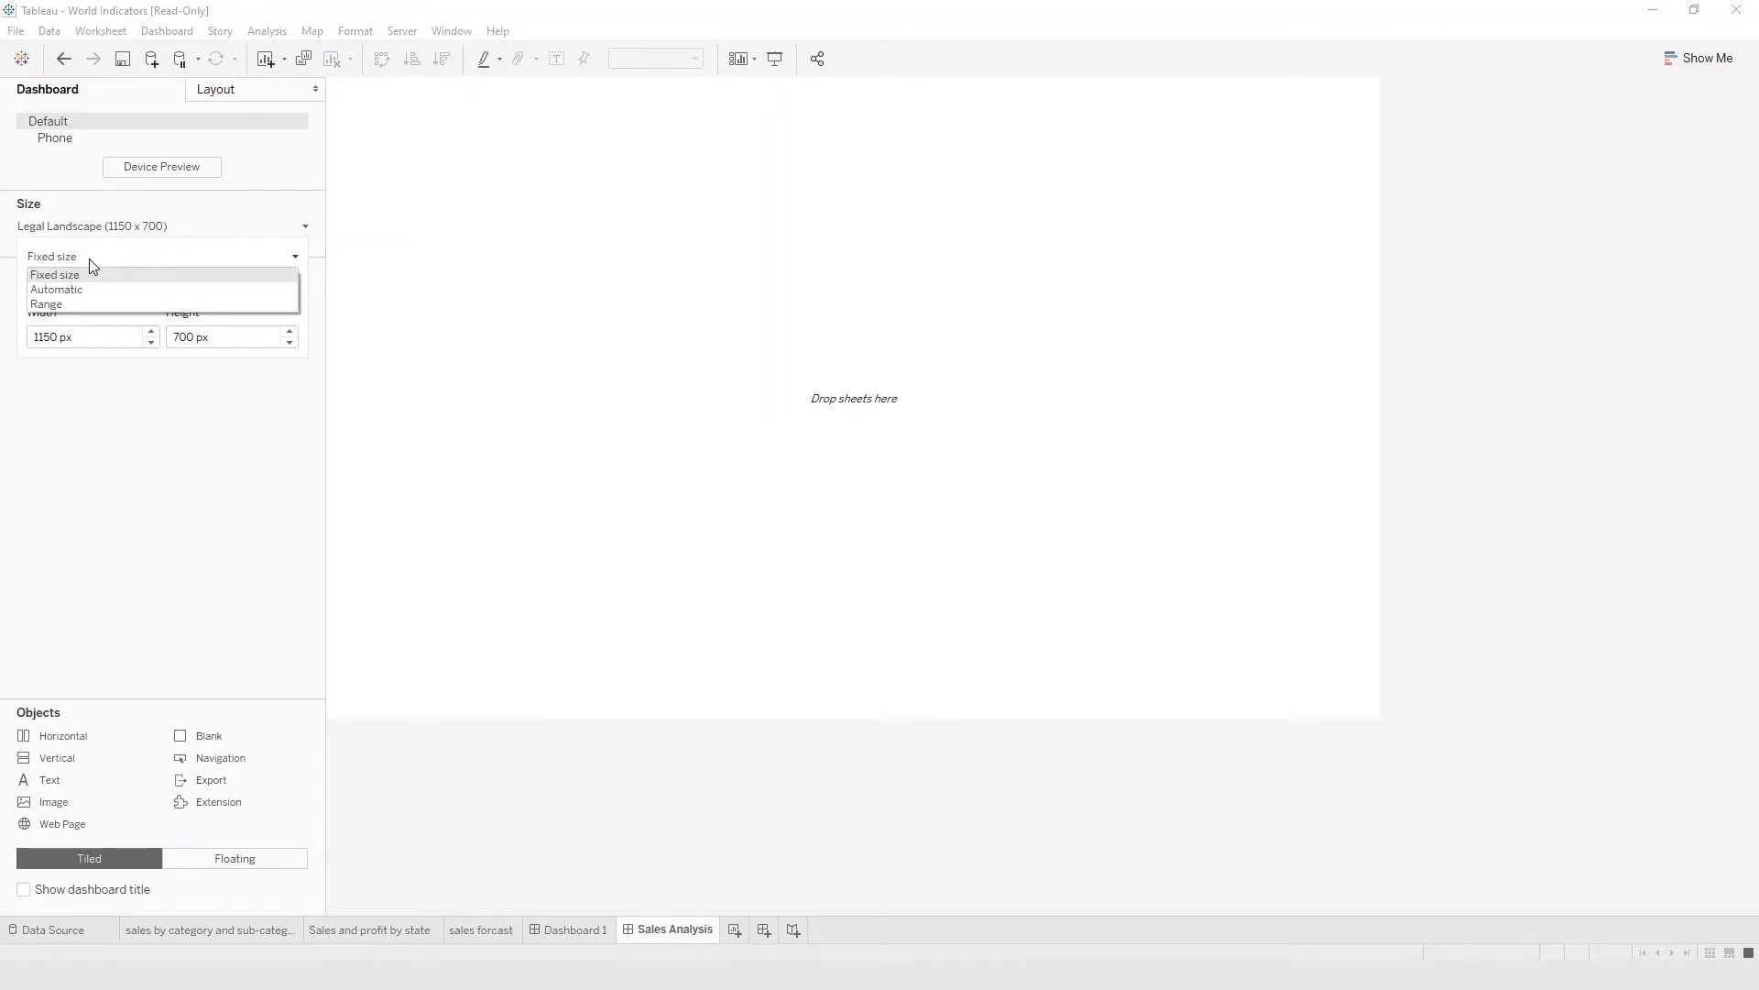
click(90, 289)
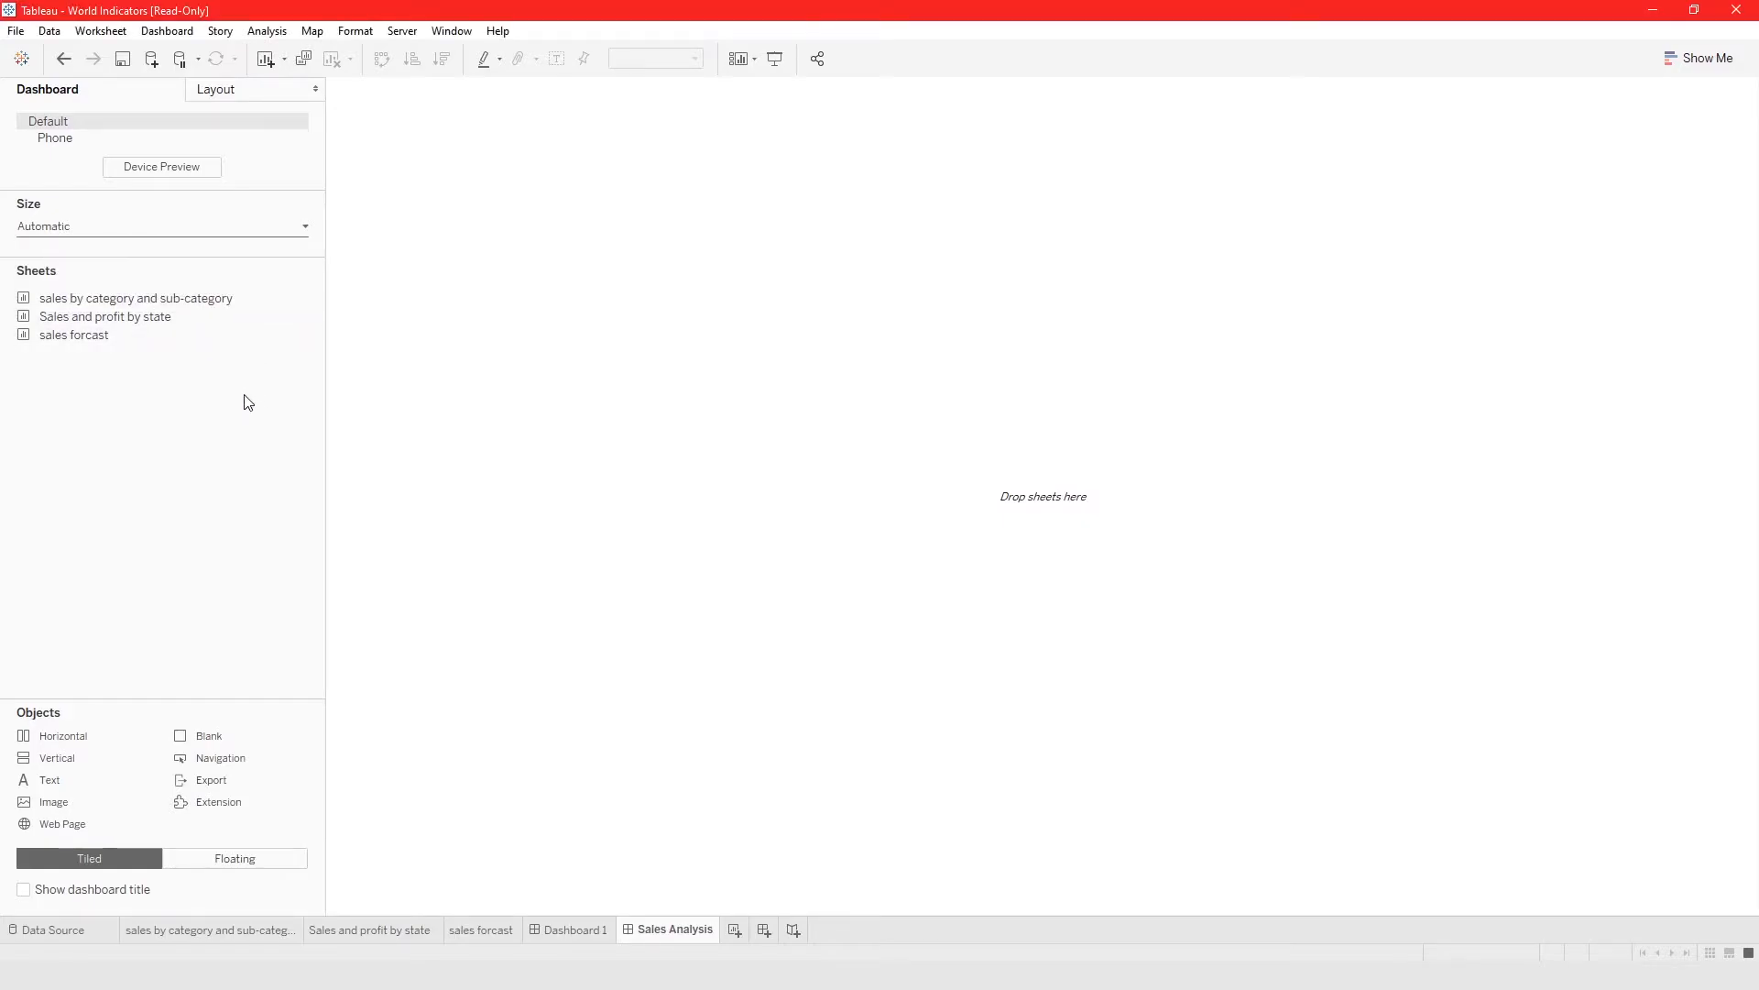
Add the sales by category and sub-category chart to the dashboard and place the Sales and profit by state map above it
drag(174, 300, 674, 536)
drag(165, 316, 699, 444)
drag(137, 298, 755, 354)
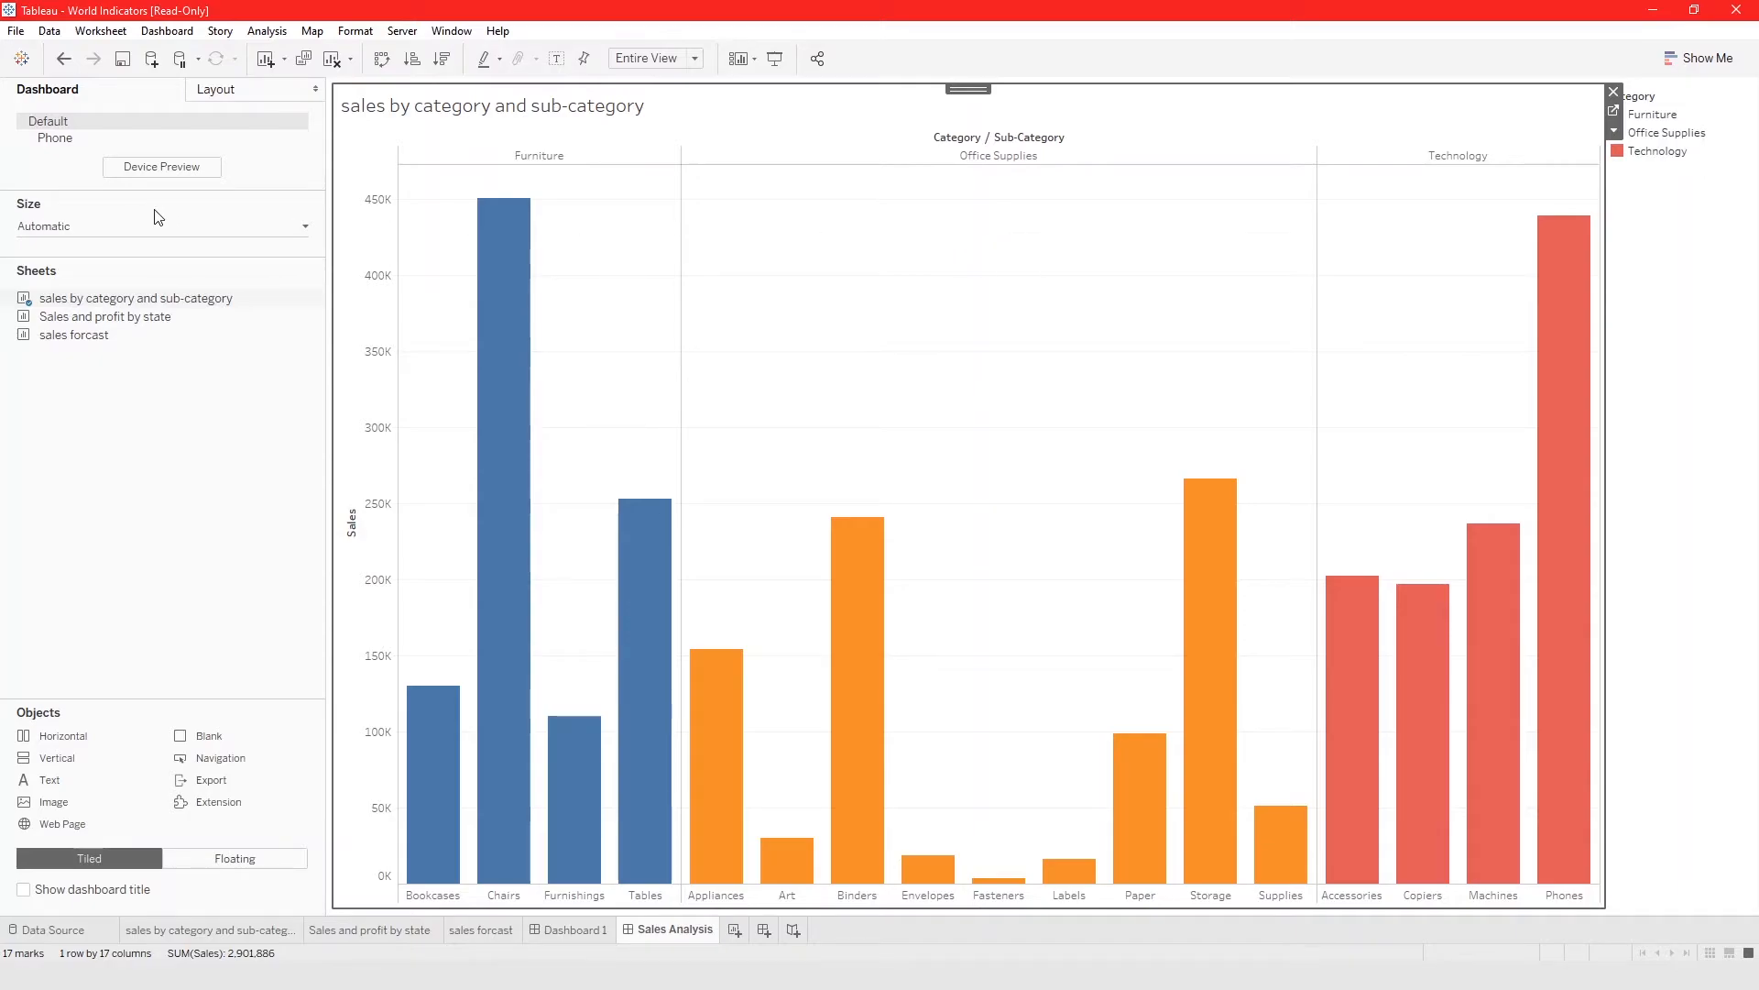
mouse_move(98, 321)
drag(97, 317, 872, 218)
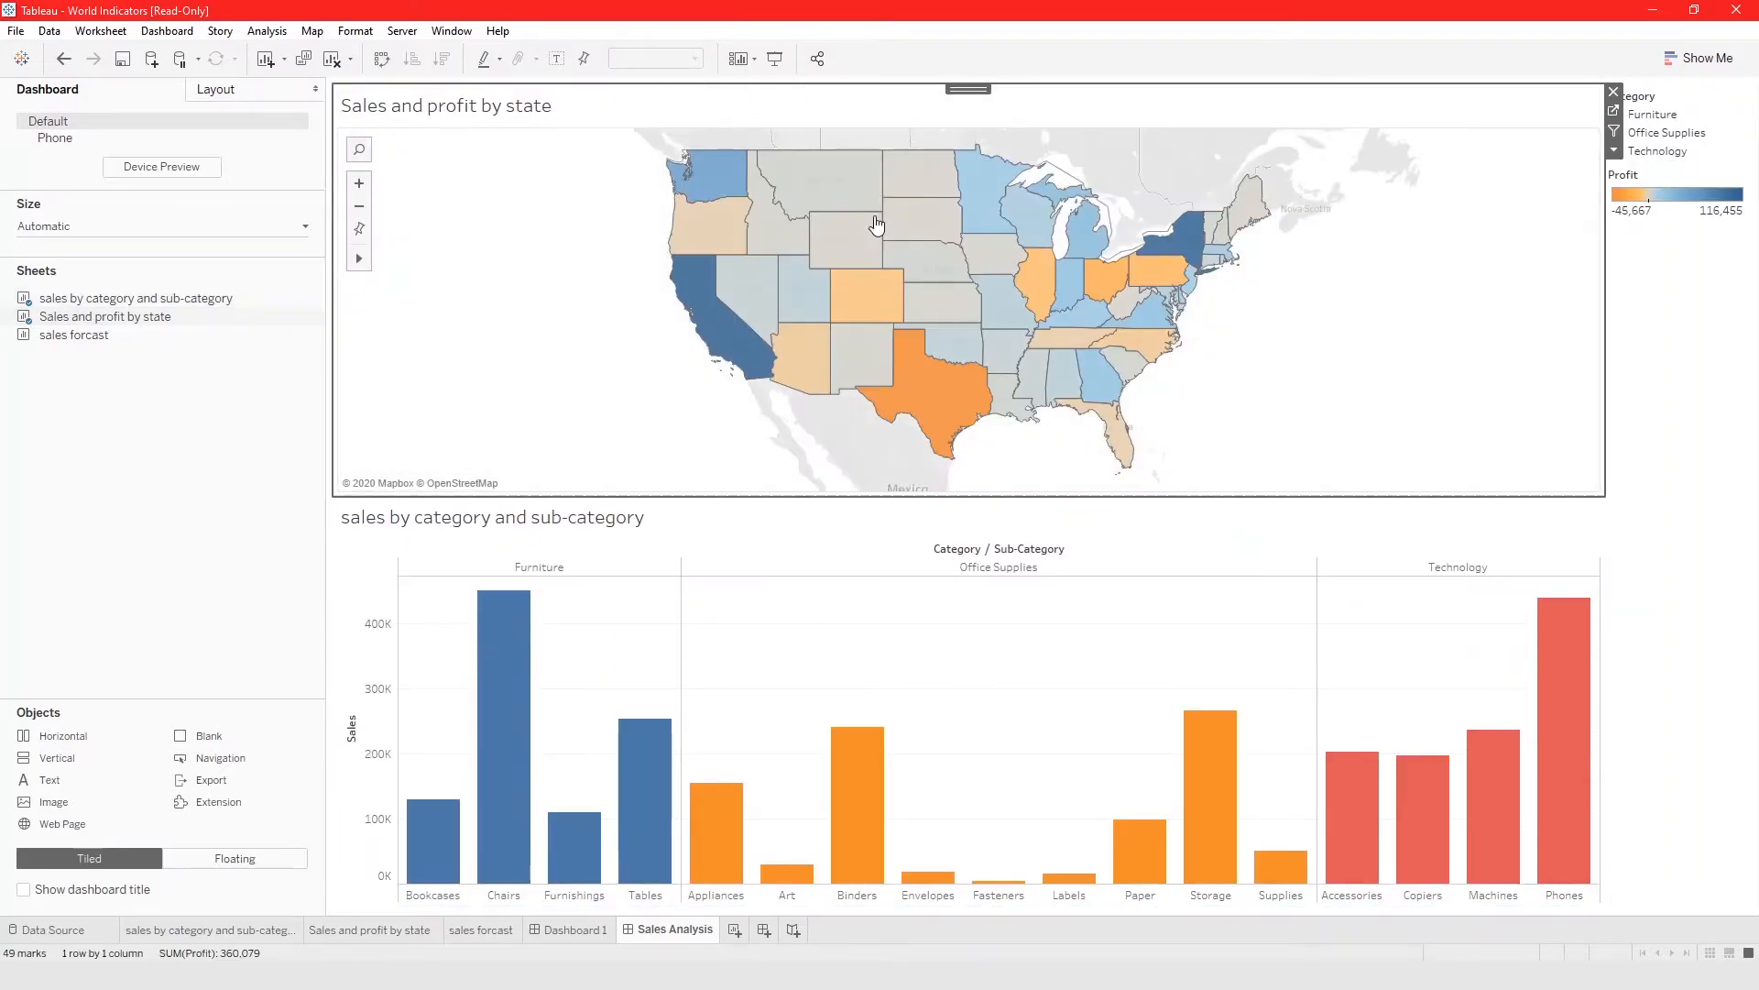
Shorten the map slightly and place the sales forcast table beside the bar chart, on its right
drag(938, 497, 938, 453)
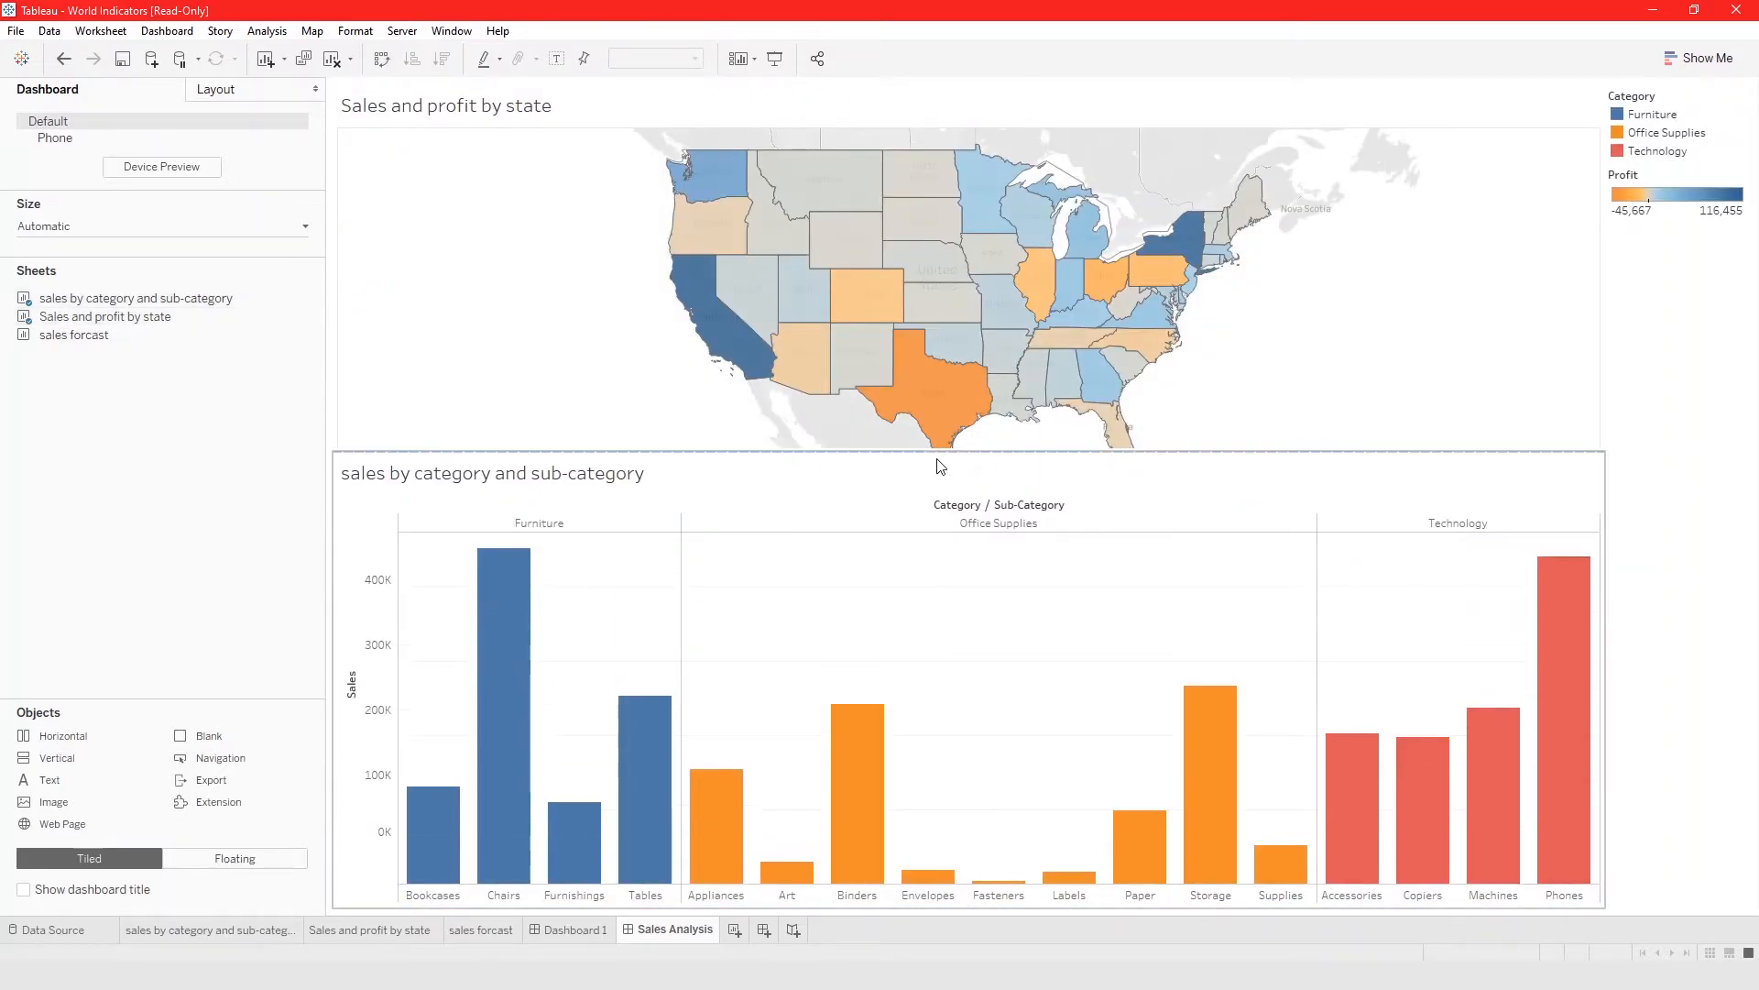
mouse_move(61, 343)
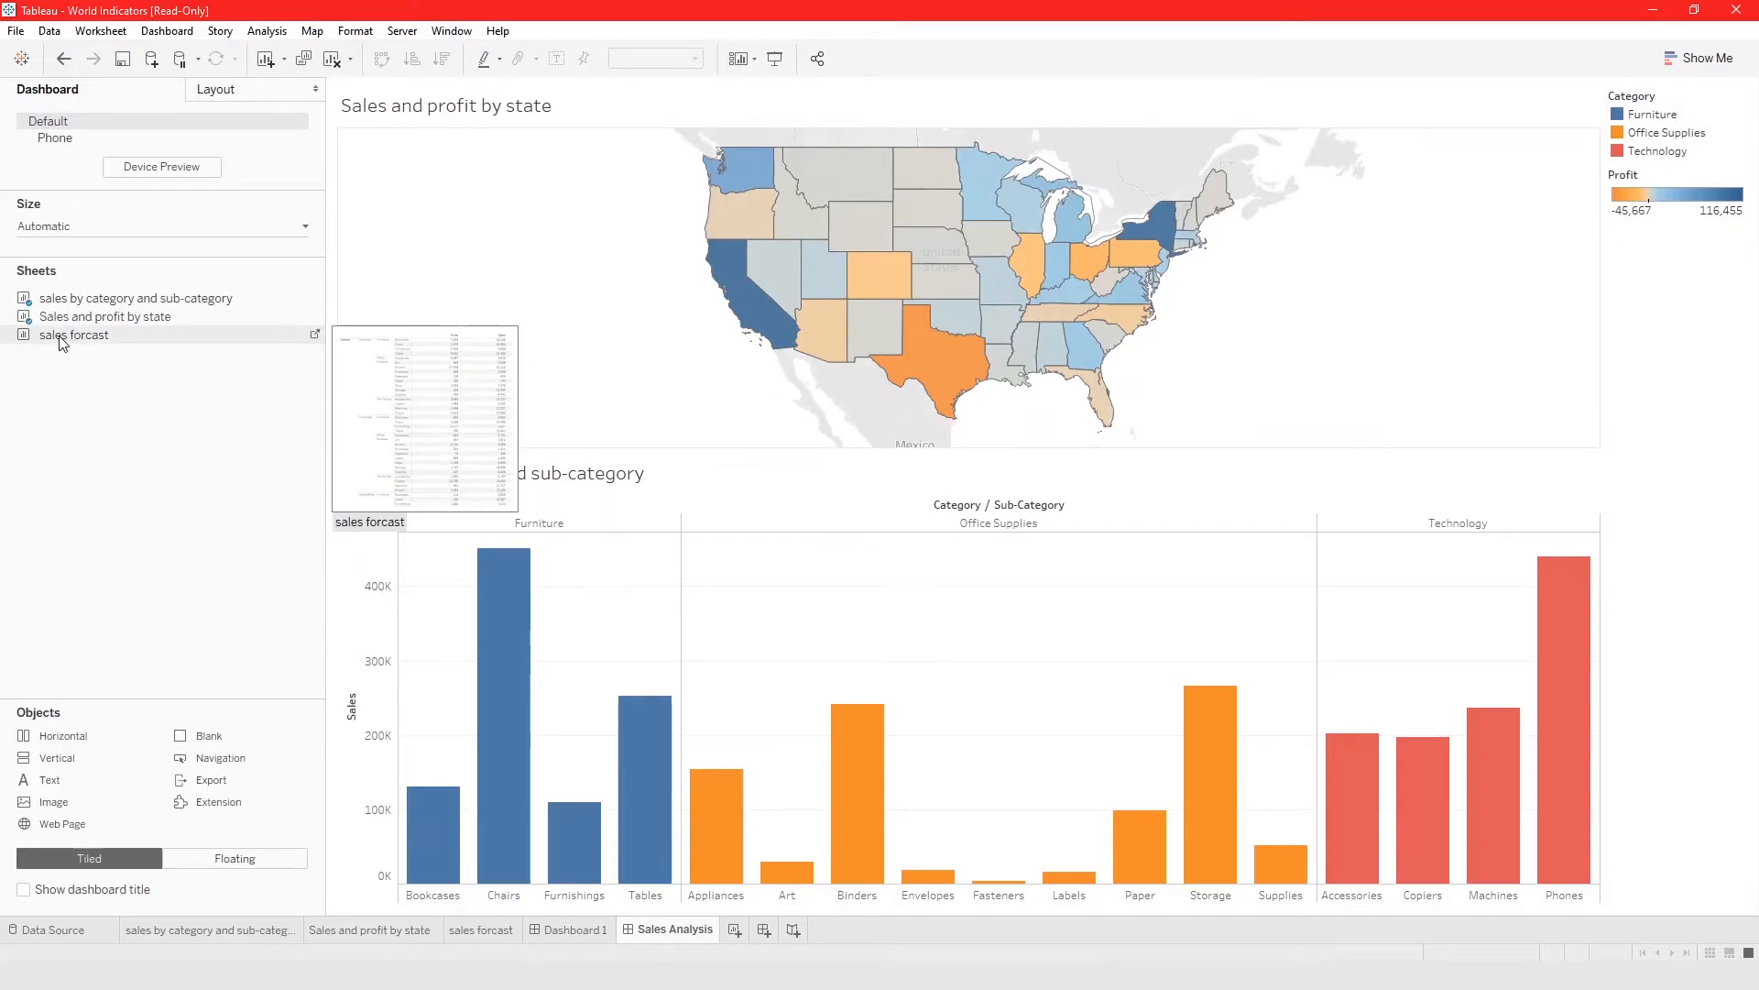
drag(61, 342, 1311, 731)
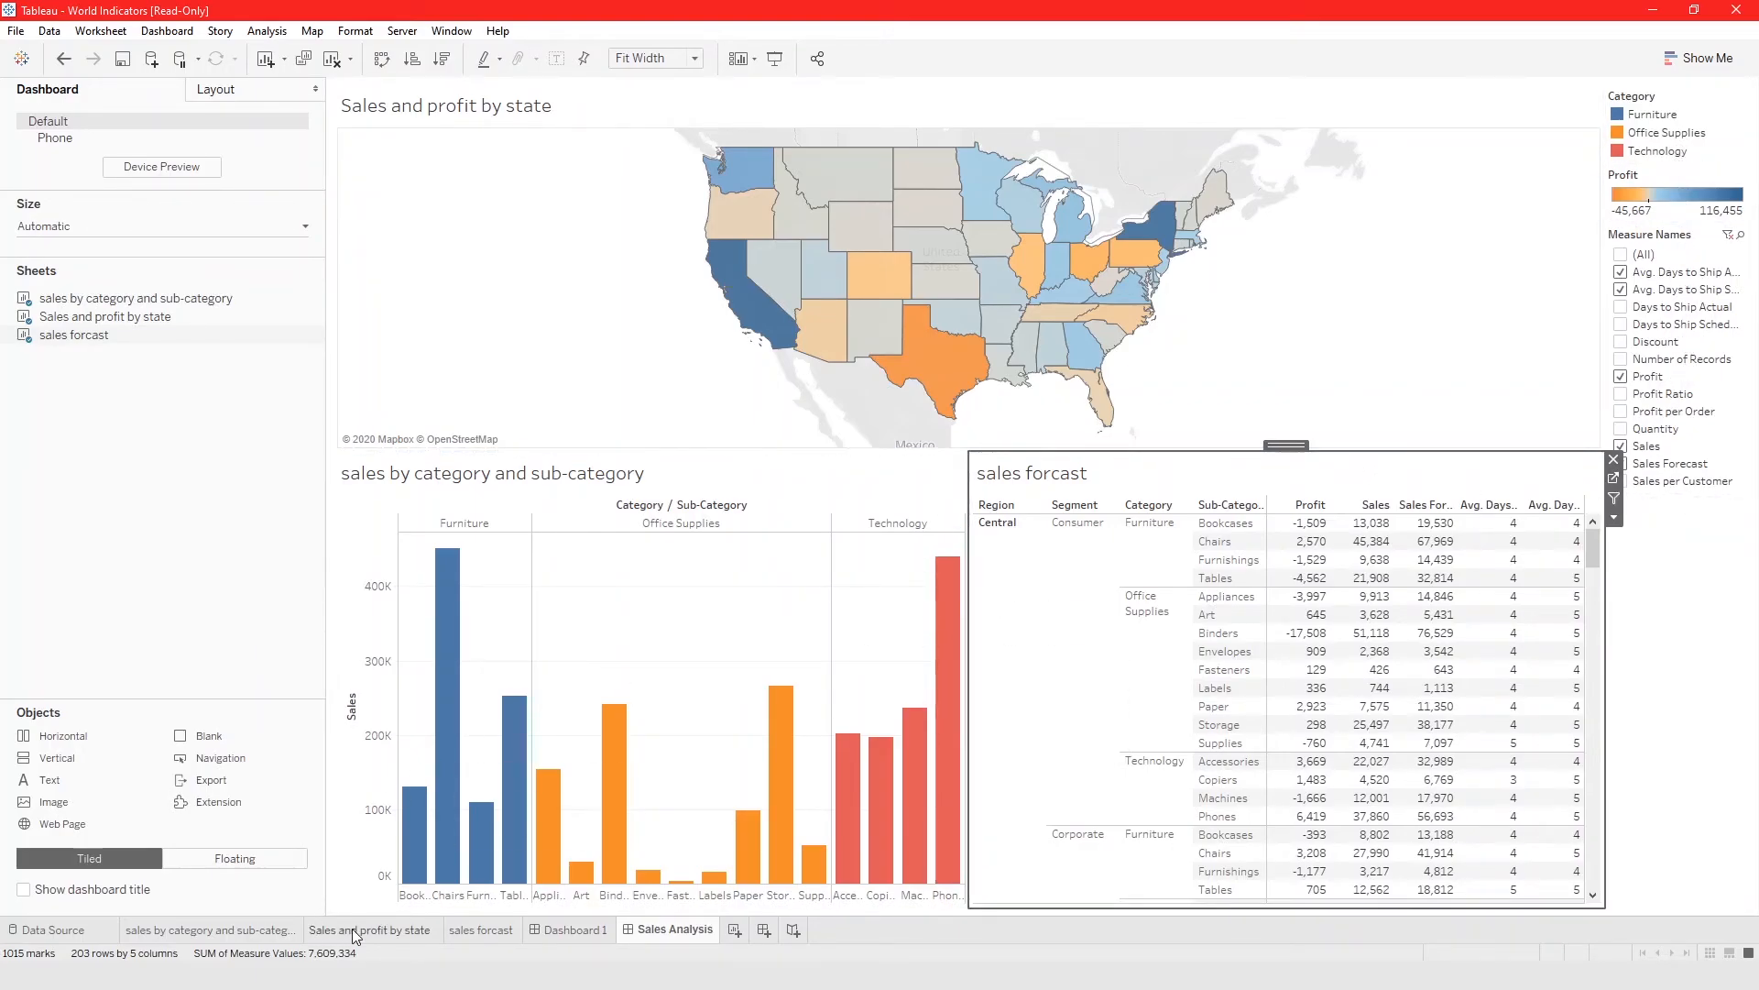
Move the Category legend below the Marks card in the sales by category and sub-category worksheet
click(211, 929)
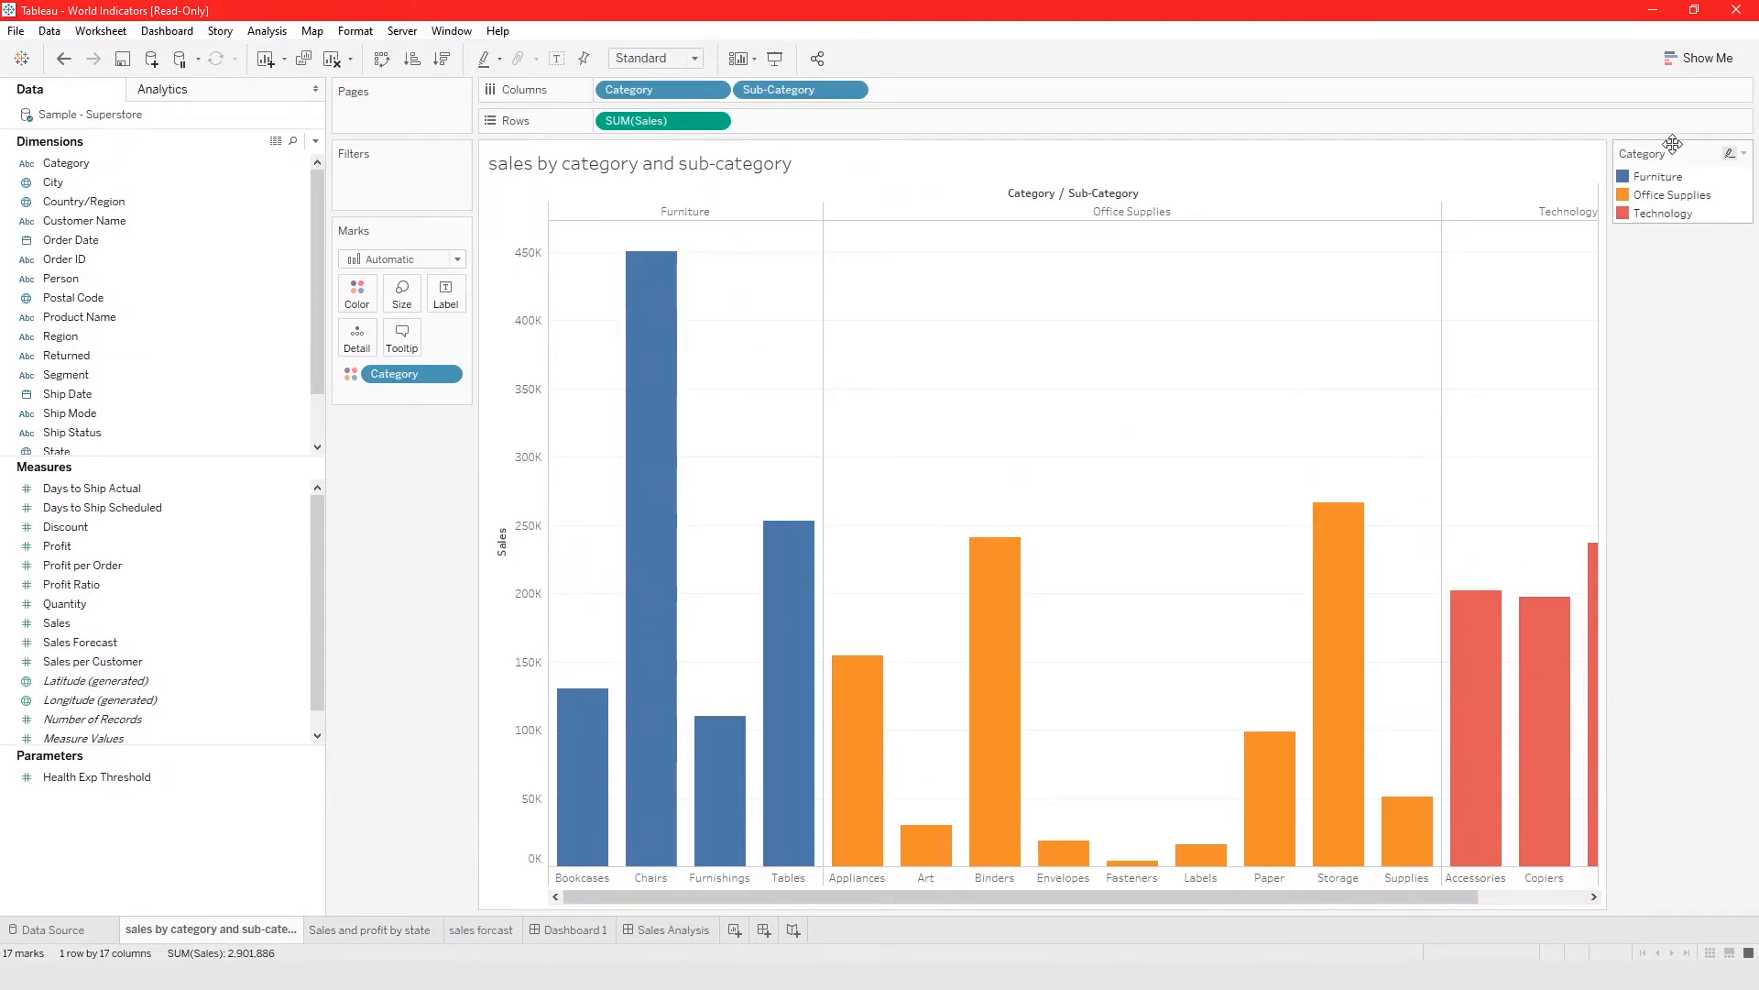
drag(1673, 144, 398, 436)
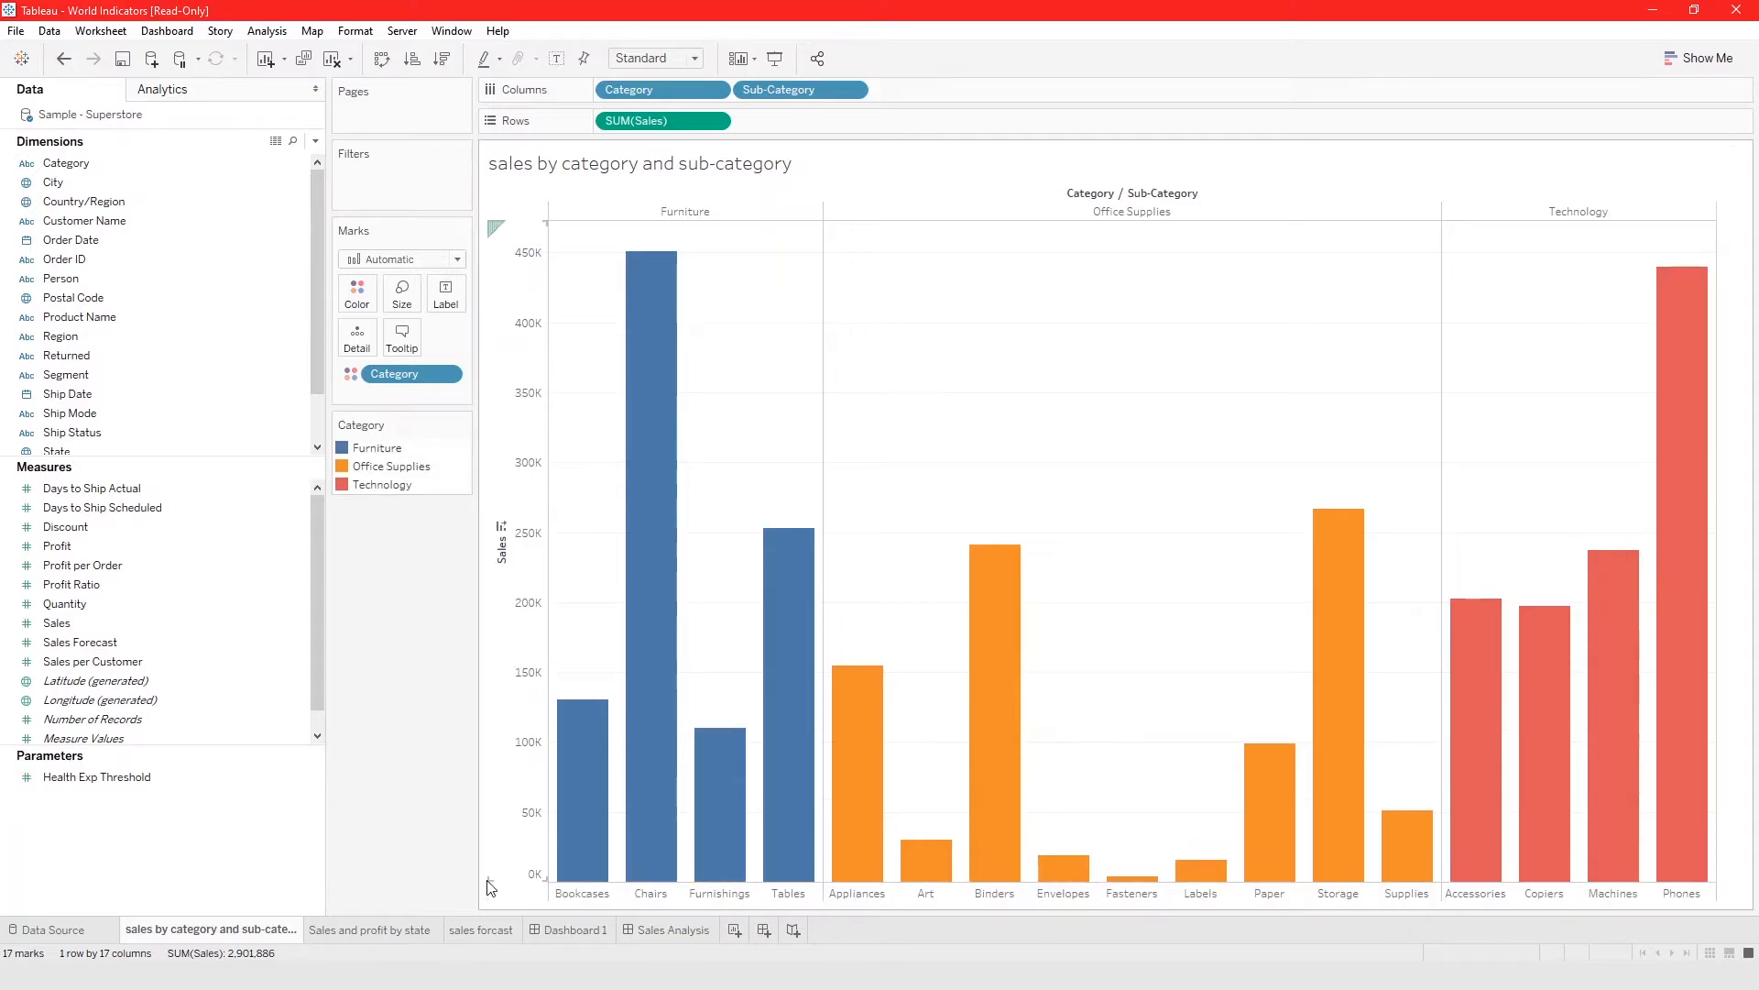
Look over the Sales and profit by state and sales forcast worksheets for their legend and filter placement
click(373, 929)
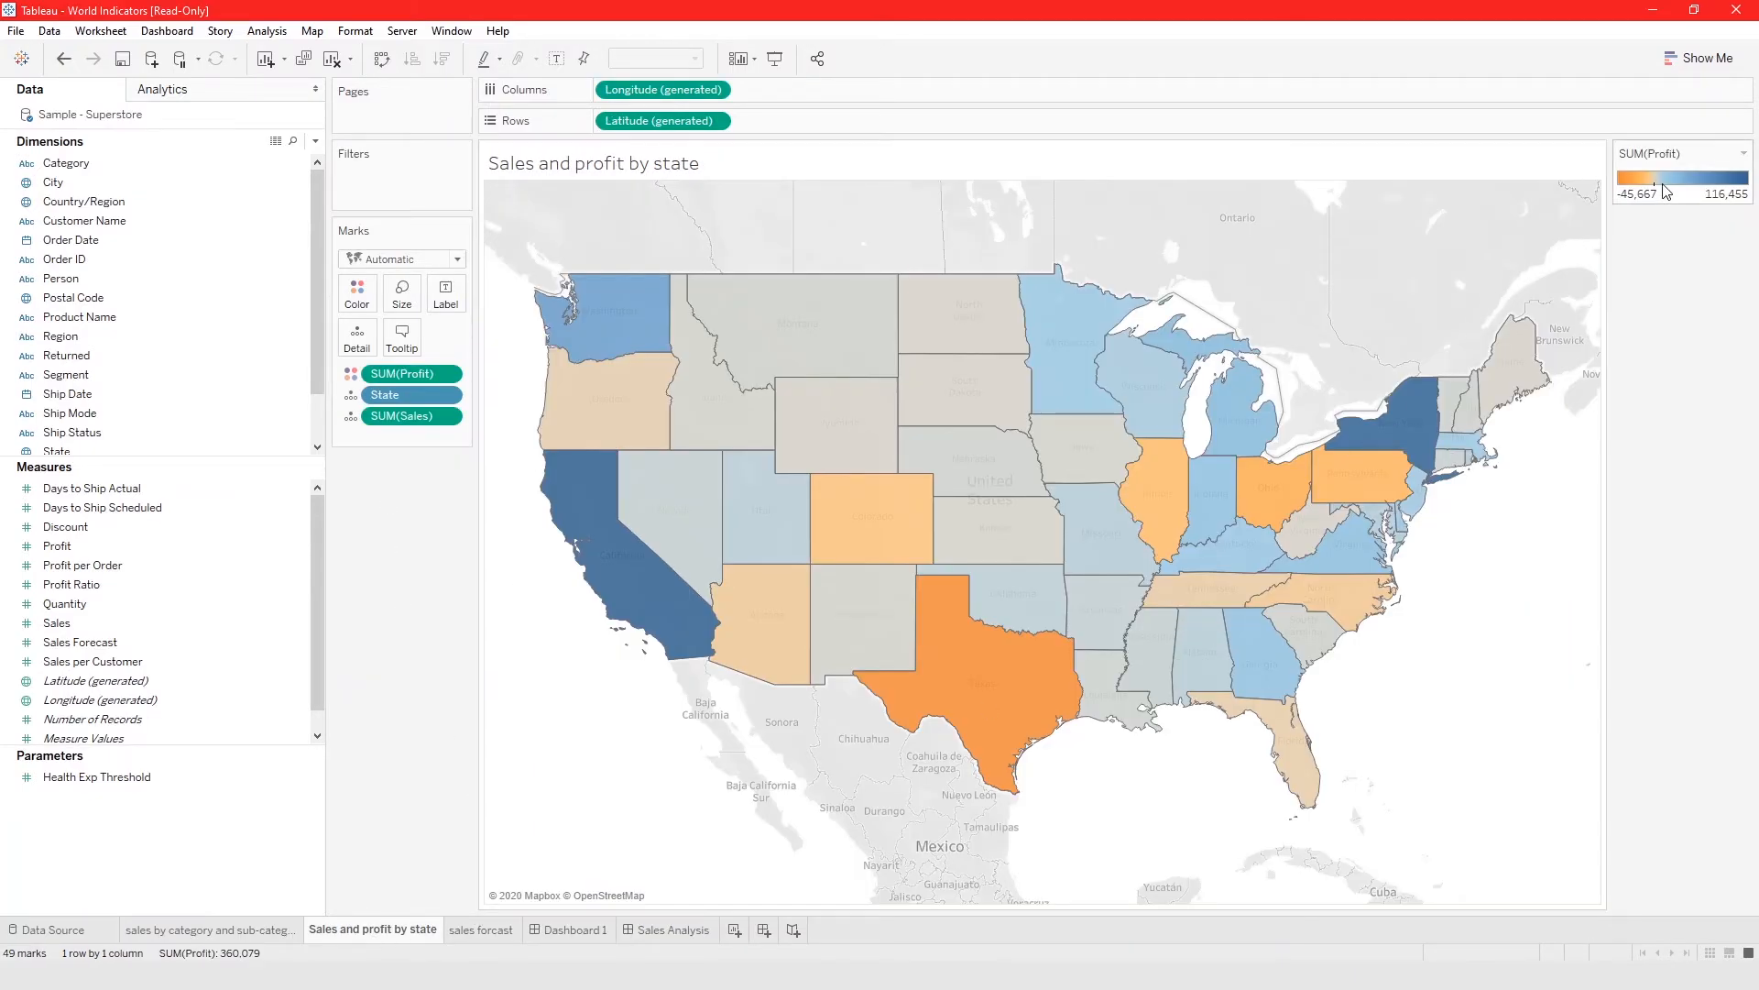
click(481, 929)
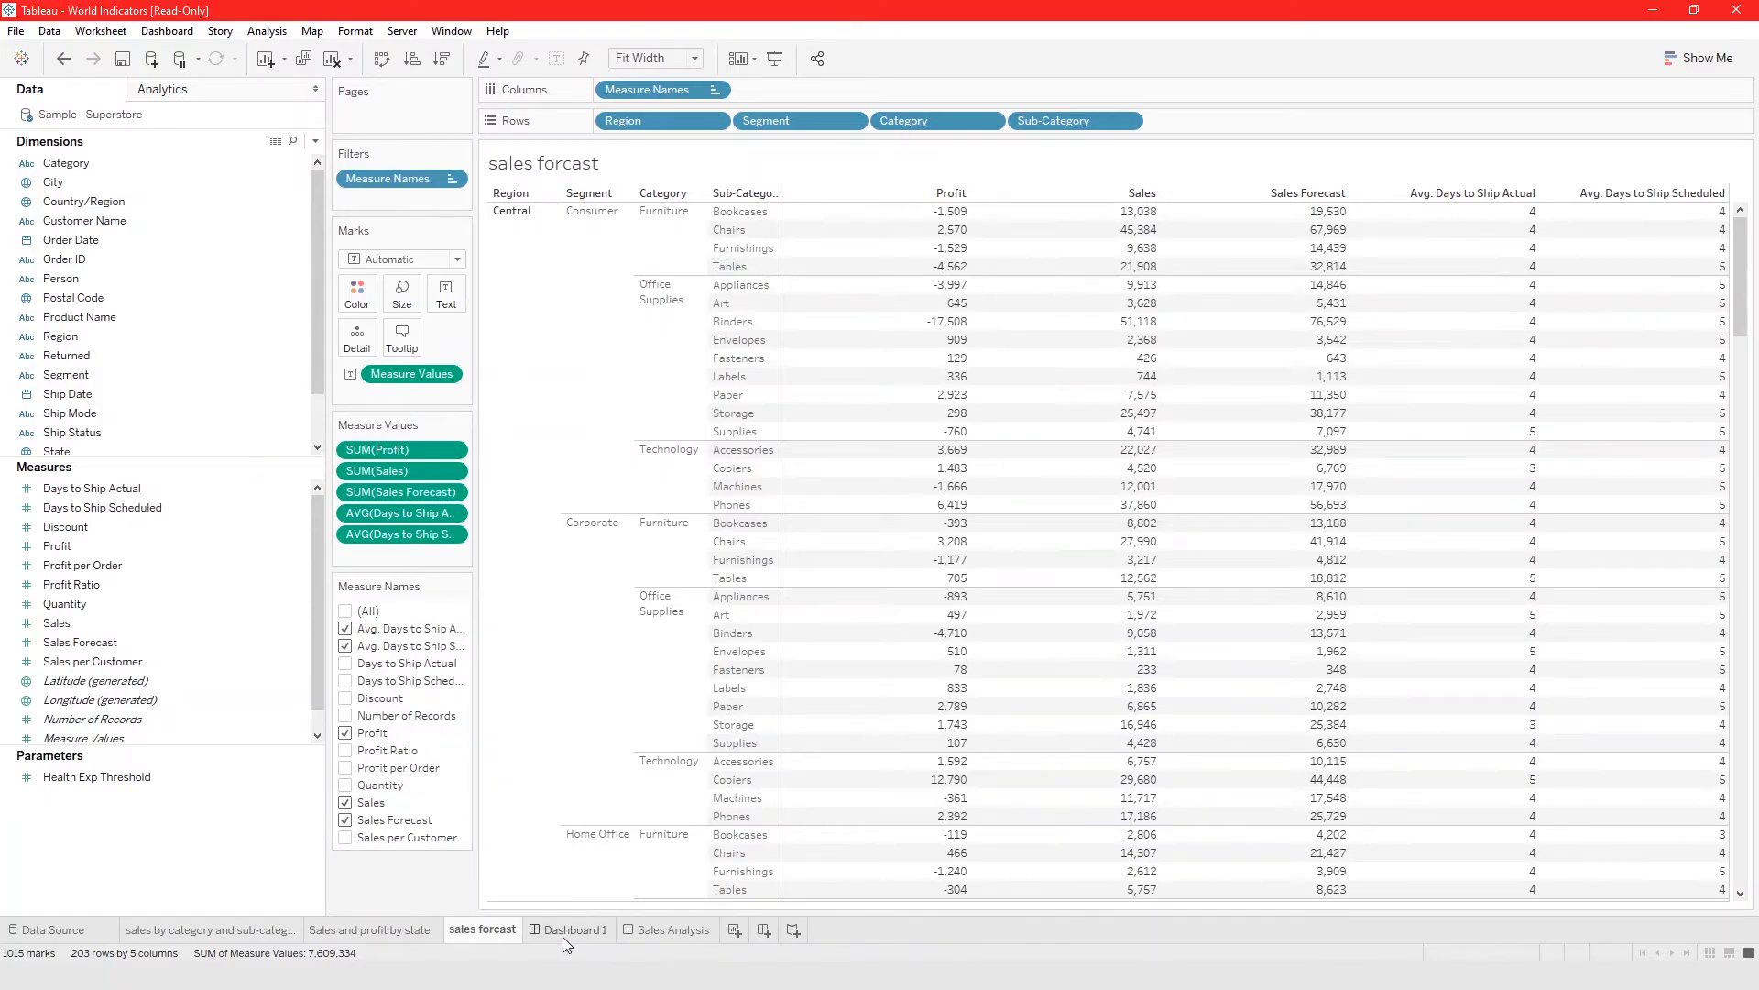
Remove the Category legend from the Sales Analysis dashboard and check the legend in the sales by category and sub-category worksheet
click(678, 931)
mouse_move(680, 939)
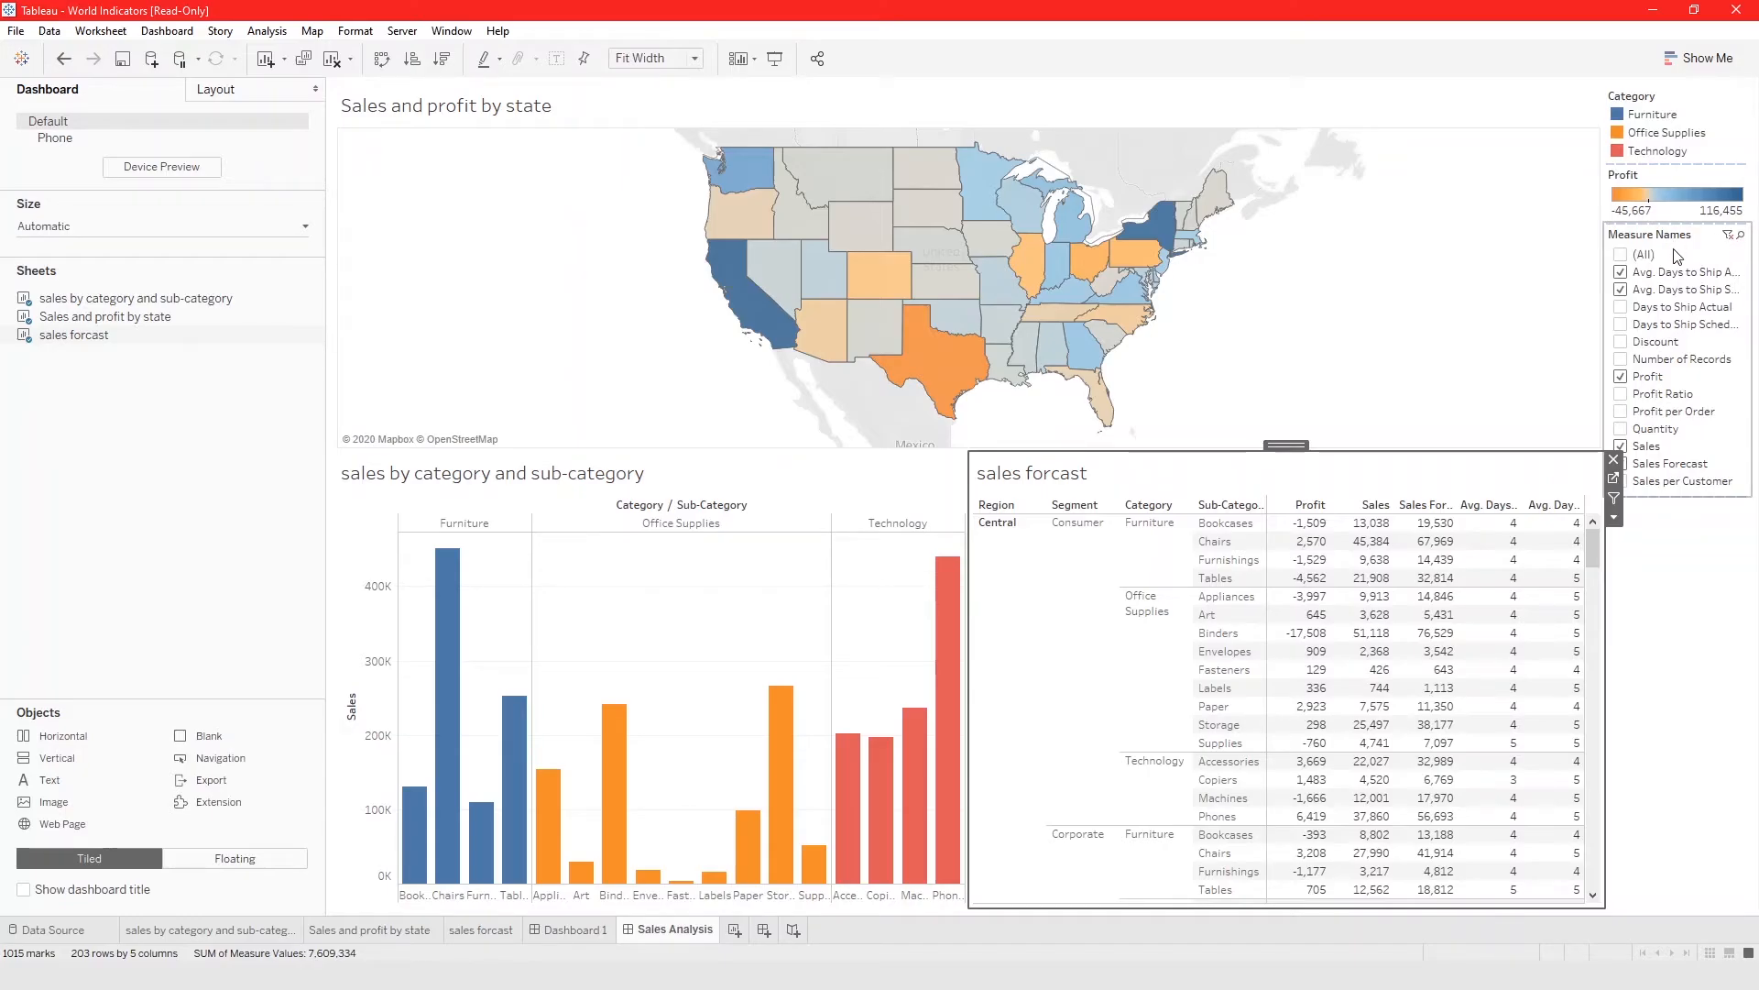
click(1719, 96)
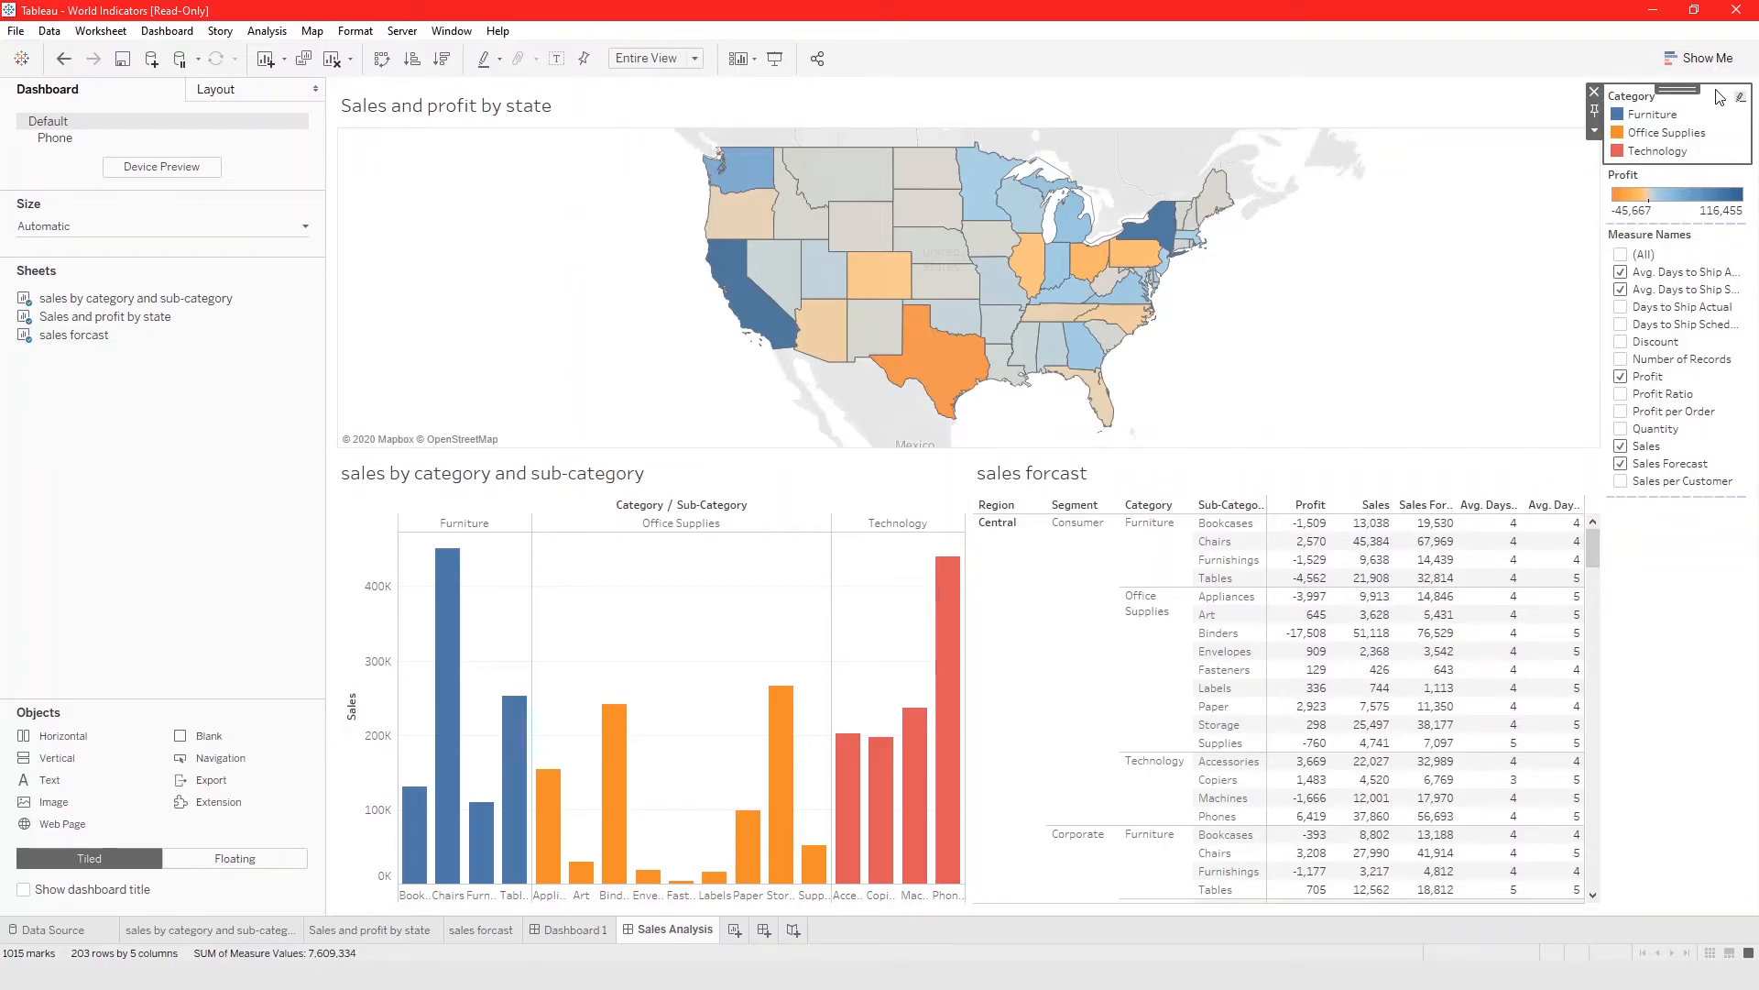
click(1595, 95)
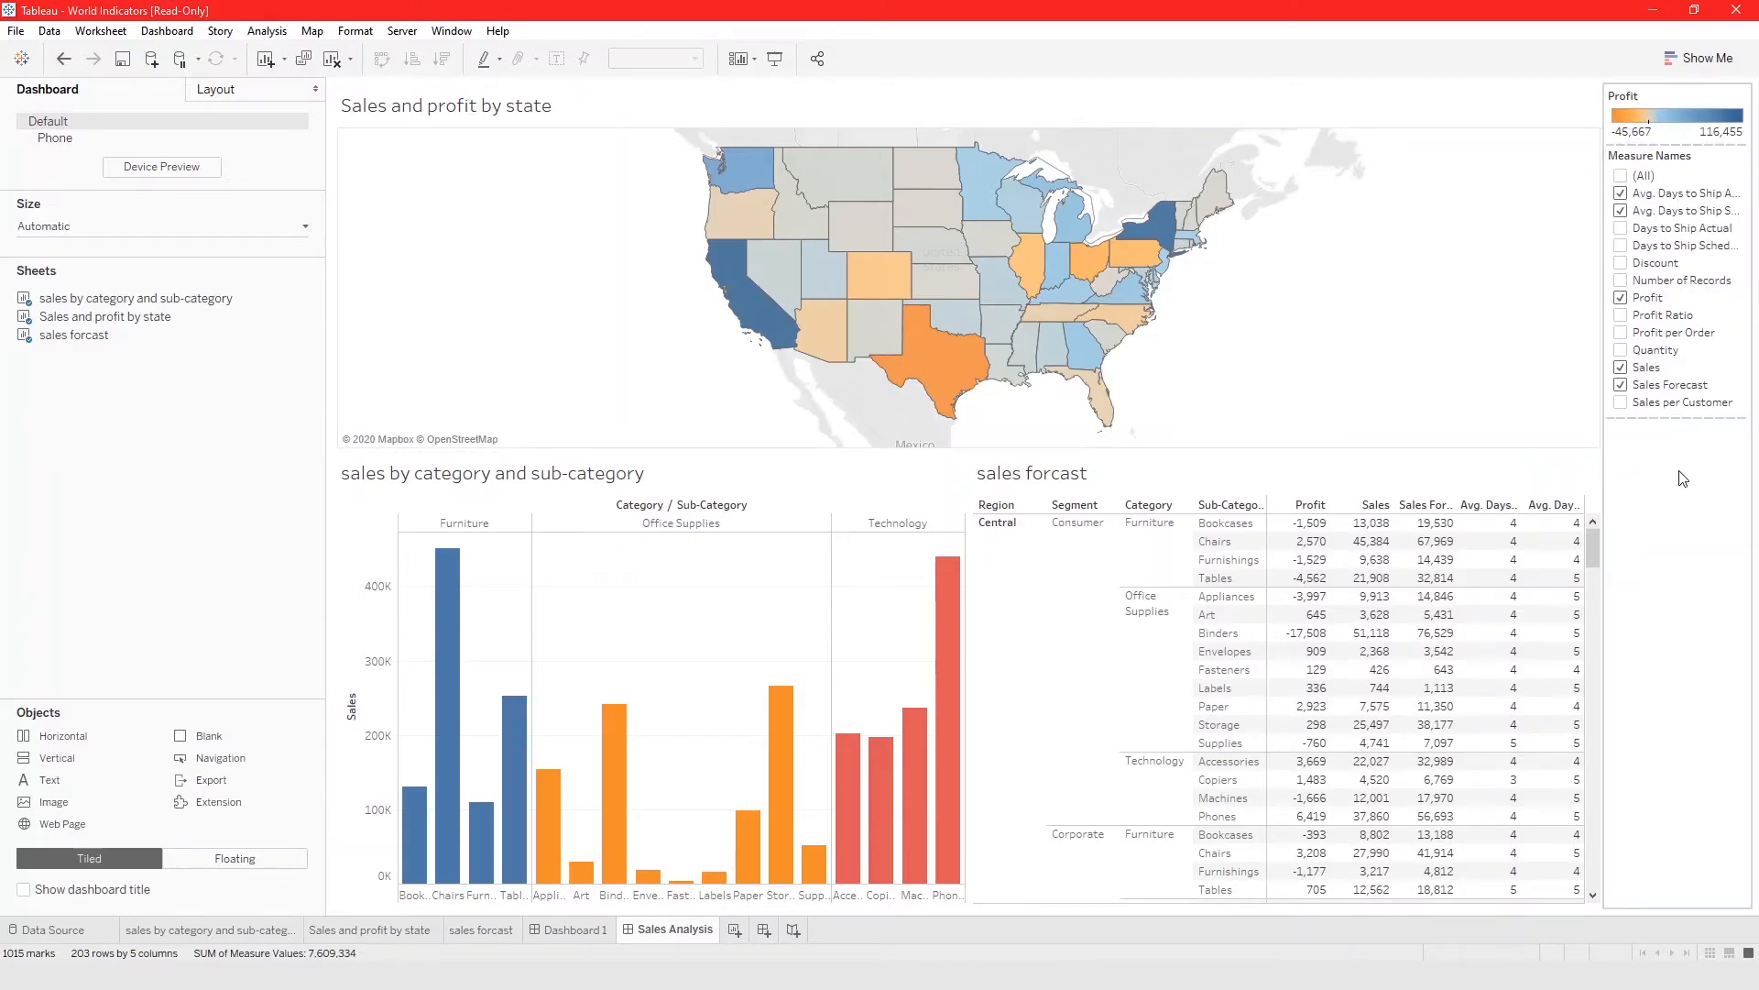
click(1686, 514)
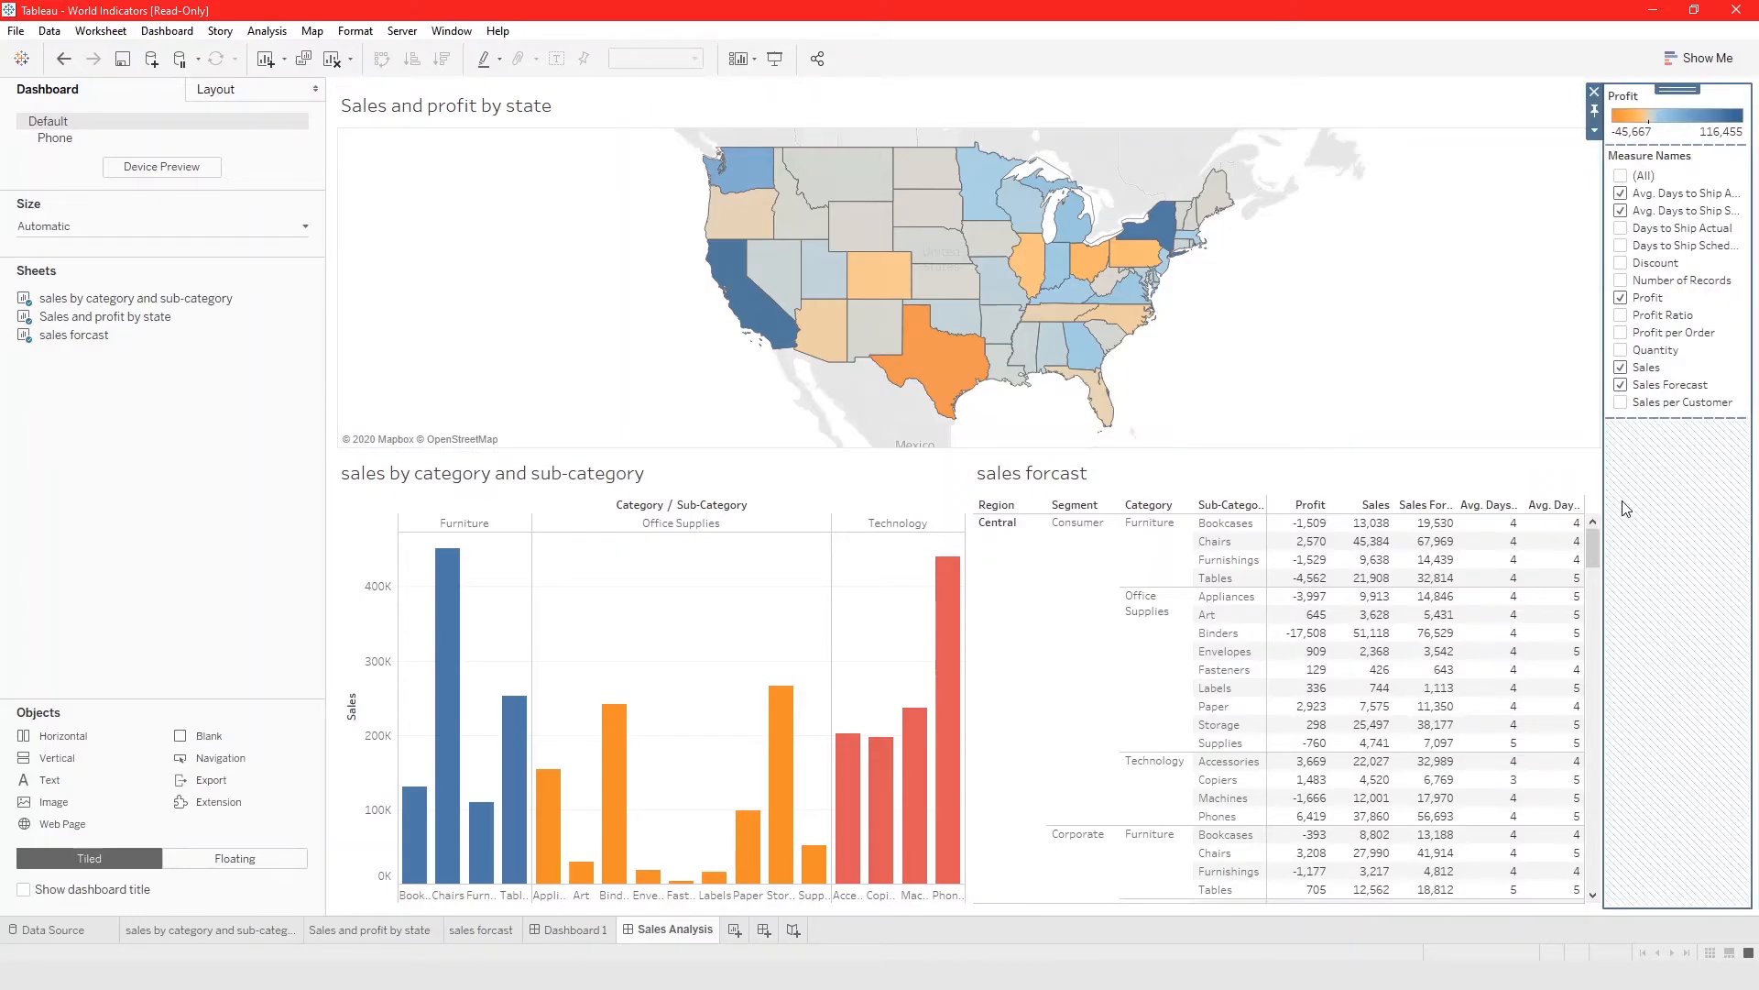
click(271, 927)
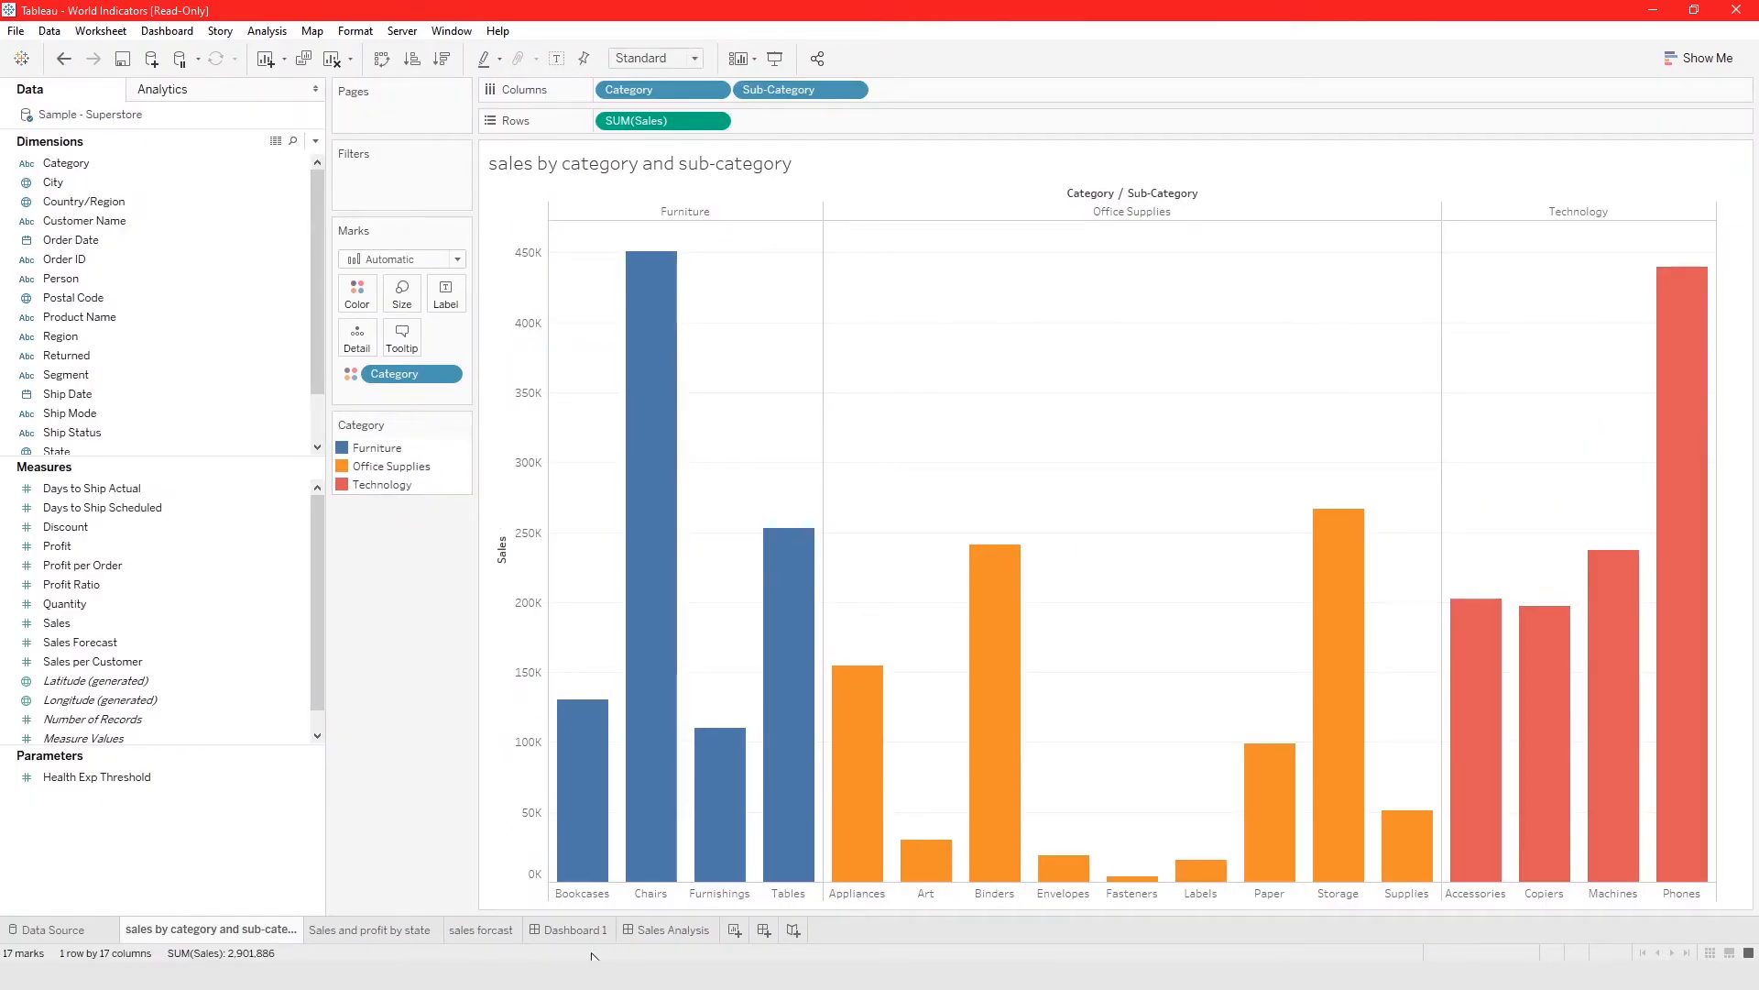
click(689, 931)
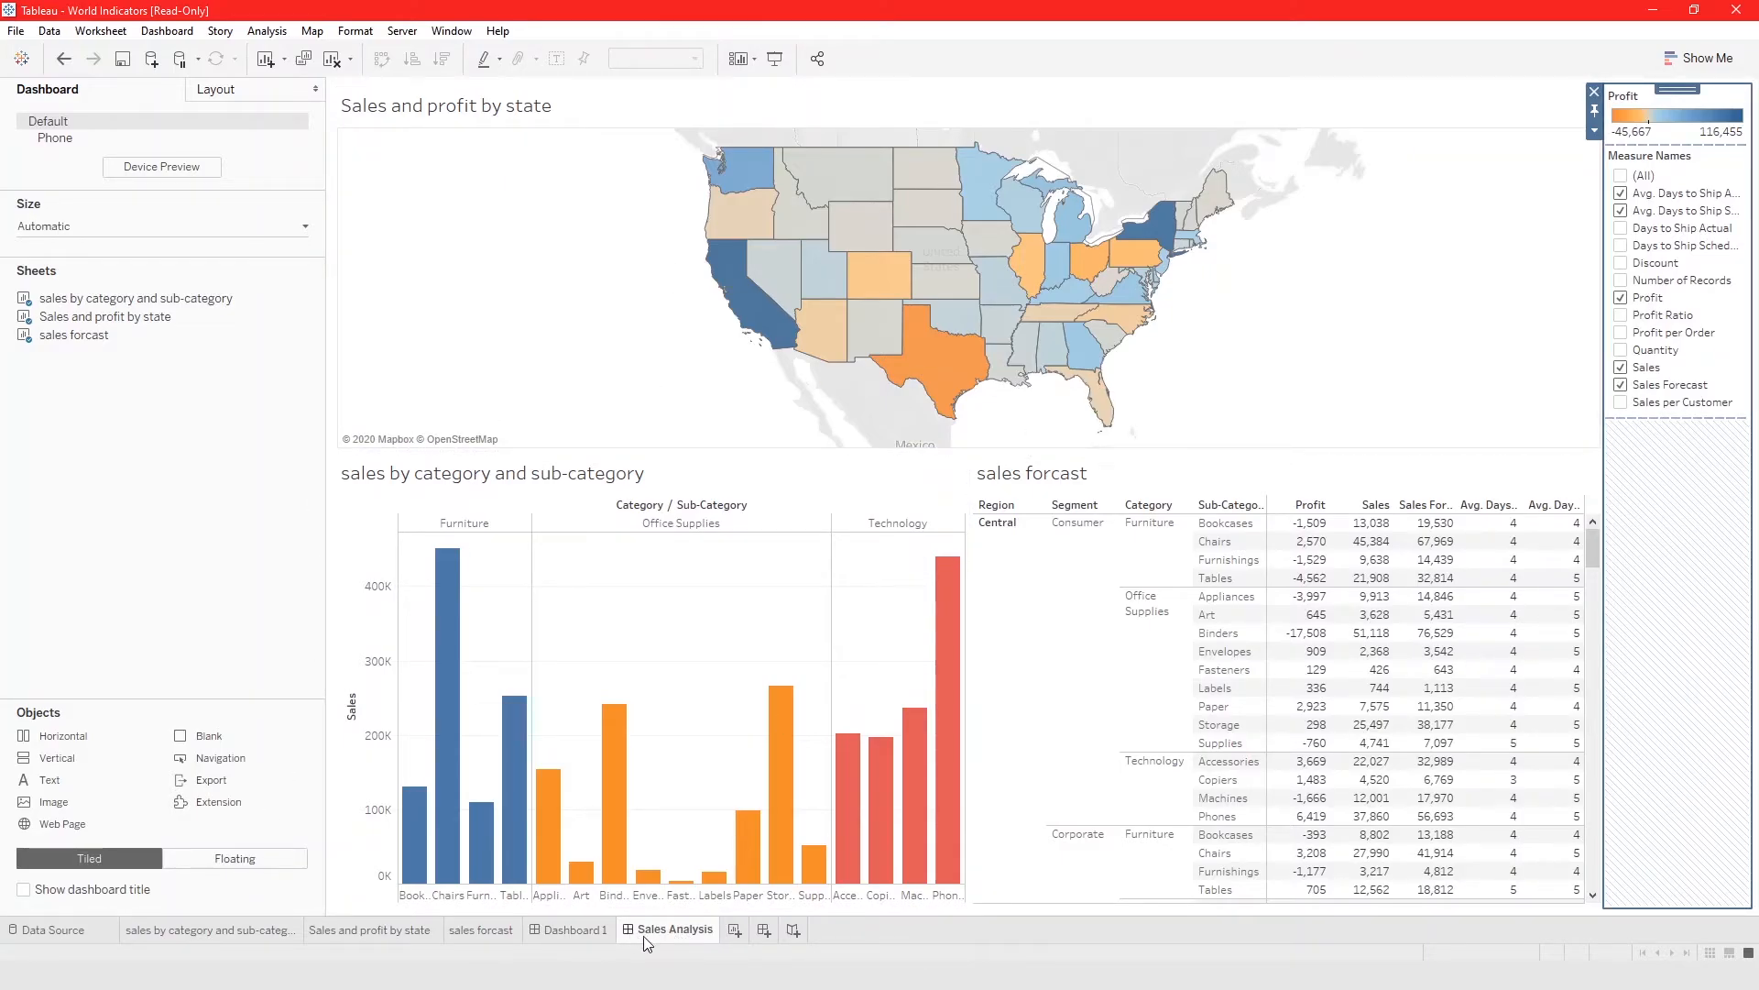
Show the dashboard title and change its text to "Cool Data Analysis without coding"
click(81, 896)
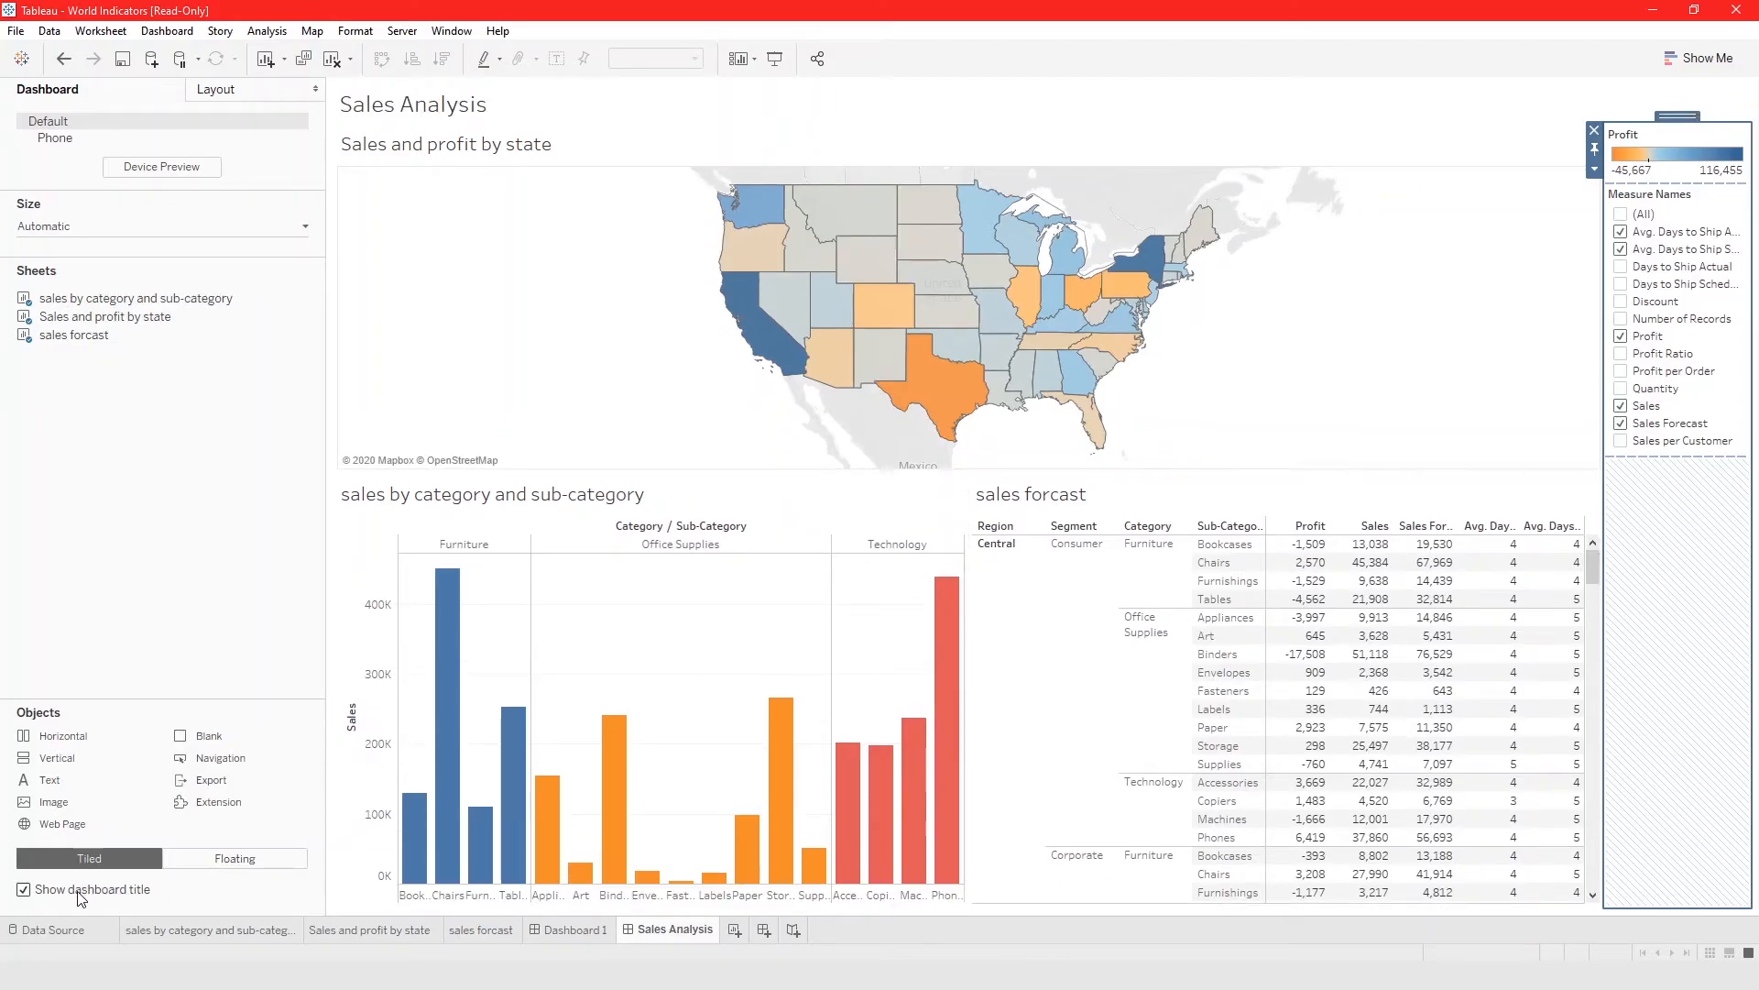
double_click(427, 111)
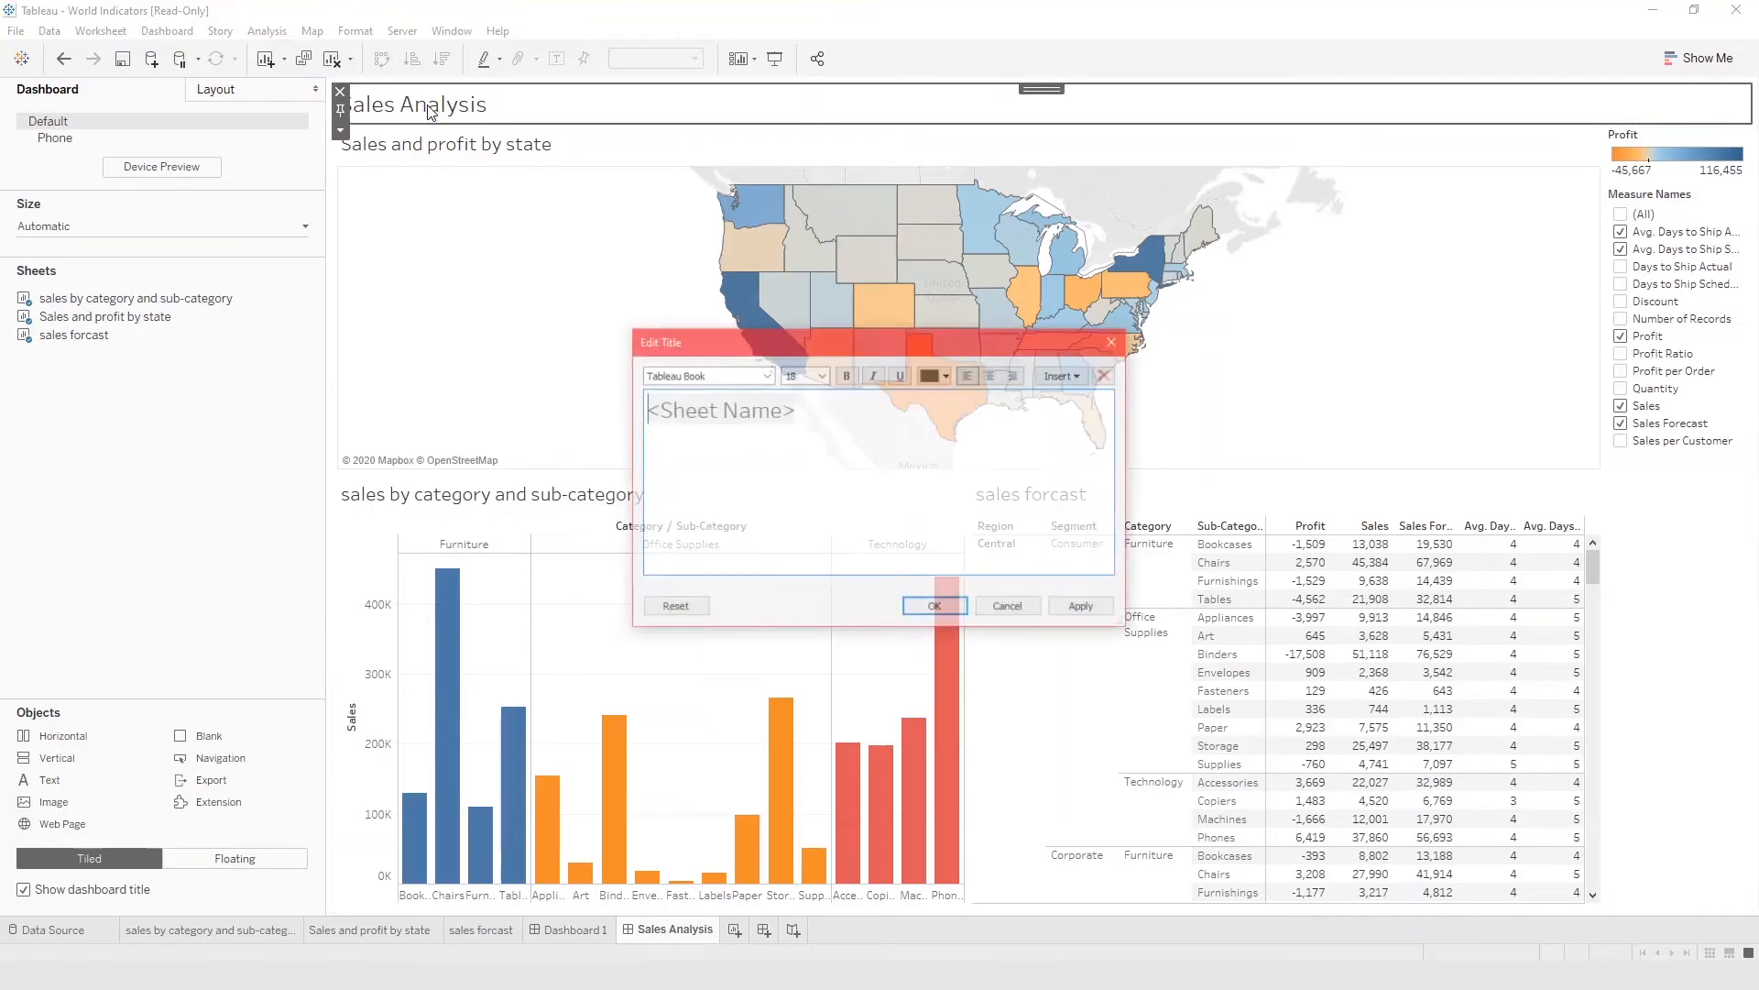
drag(794, 412, 647, 413)
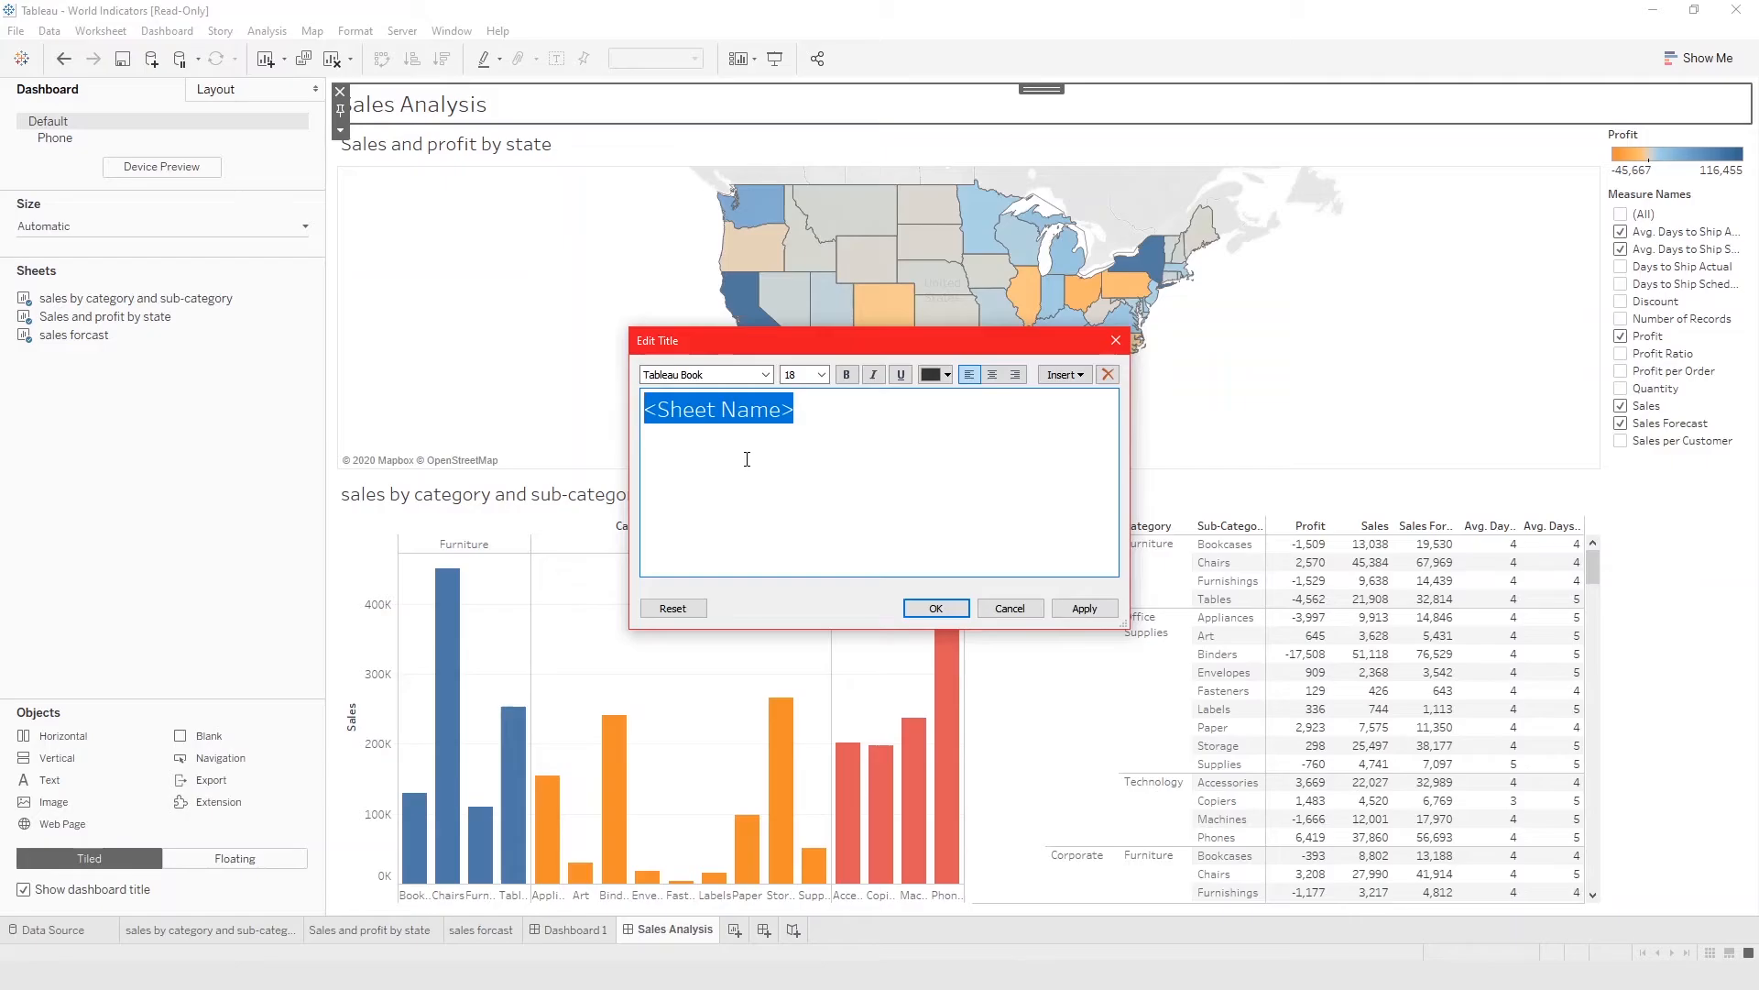
text(Cool)
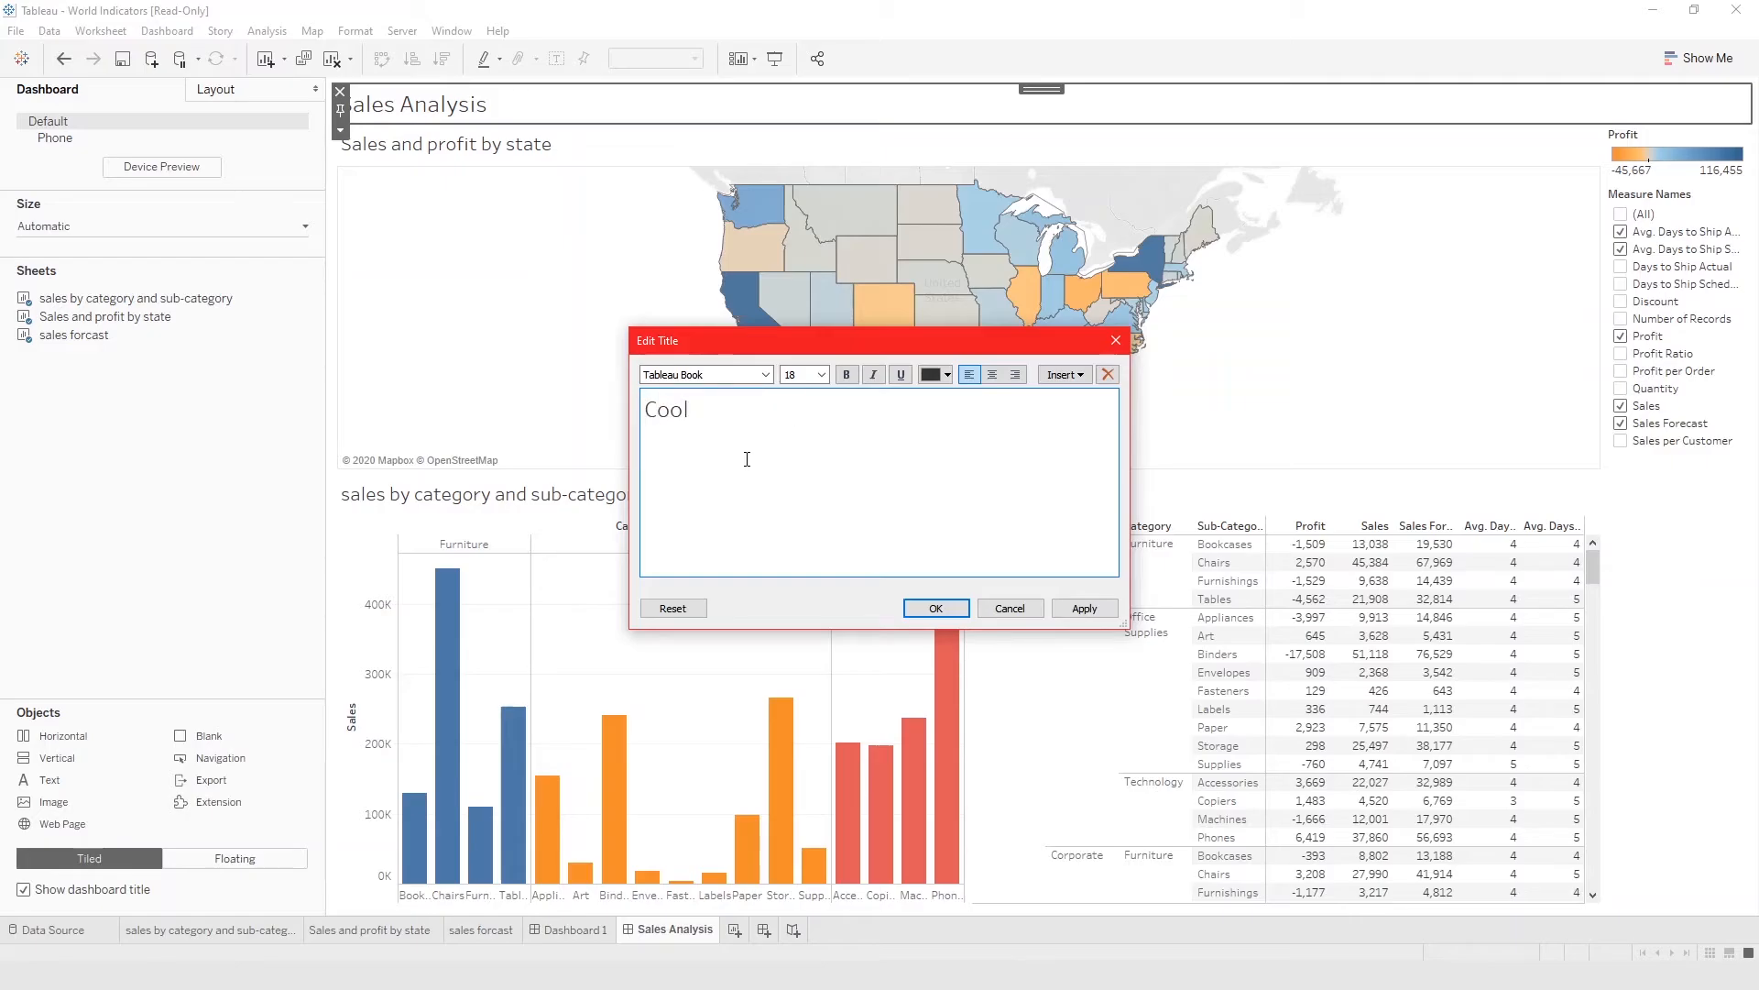
text( Data Analysis without coding)
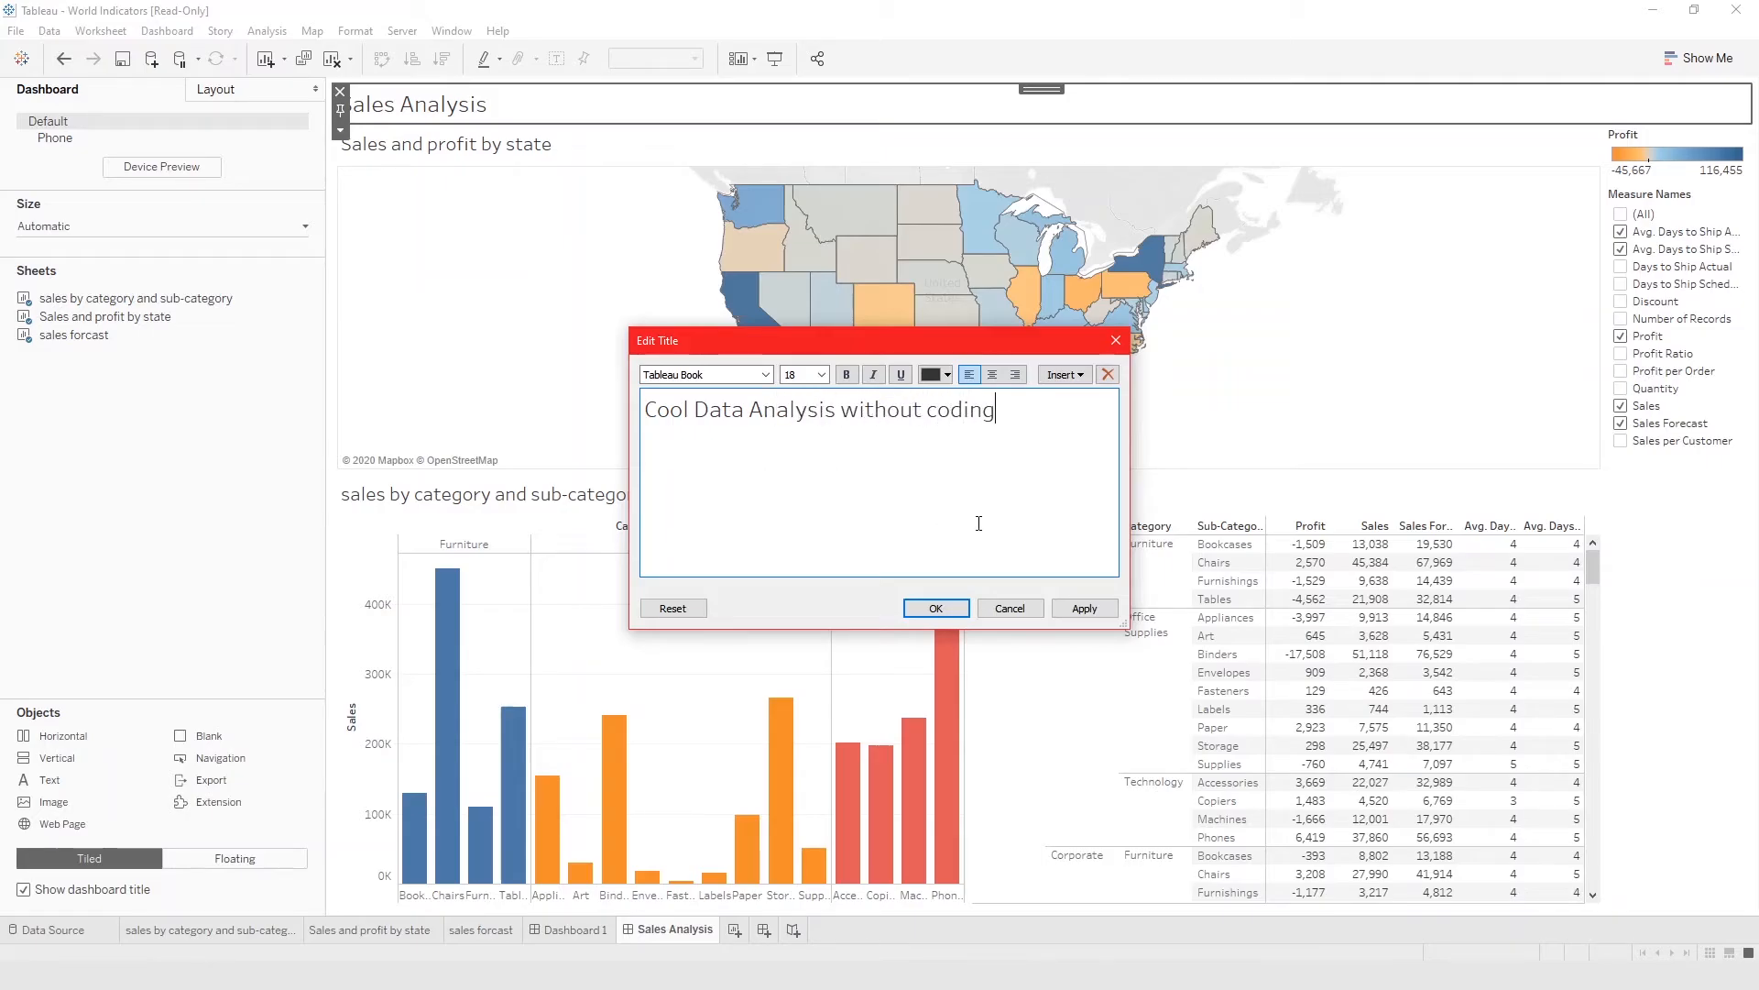
click(1087, 608)
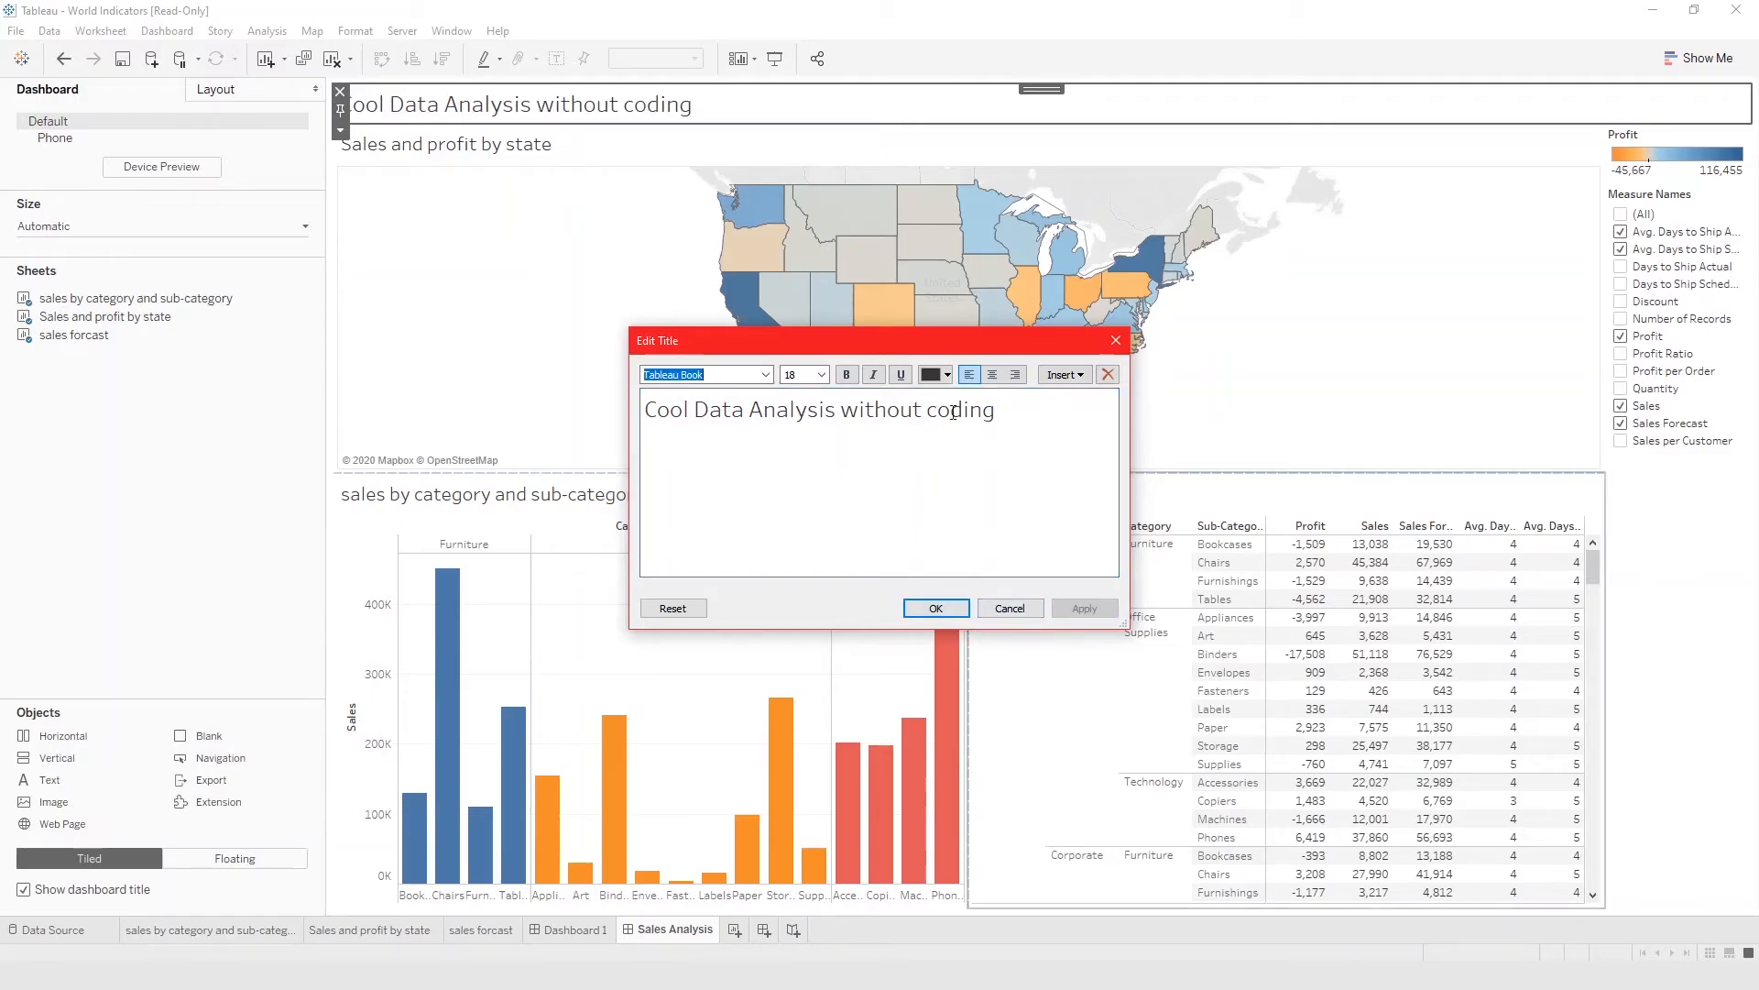
Centre the dashboard title and format it bold, italic and size 24
click(992, 374)
triple_click(937, 409)
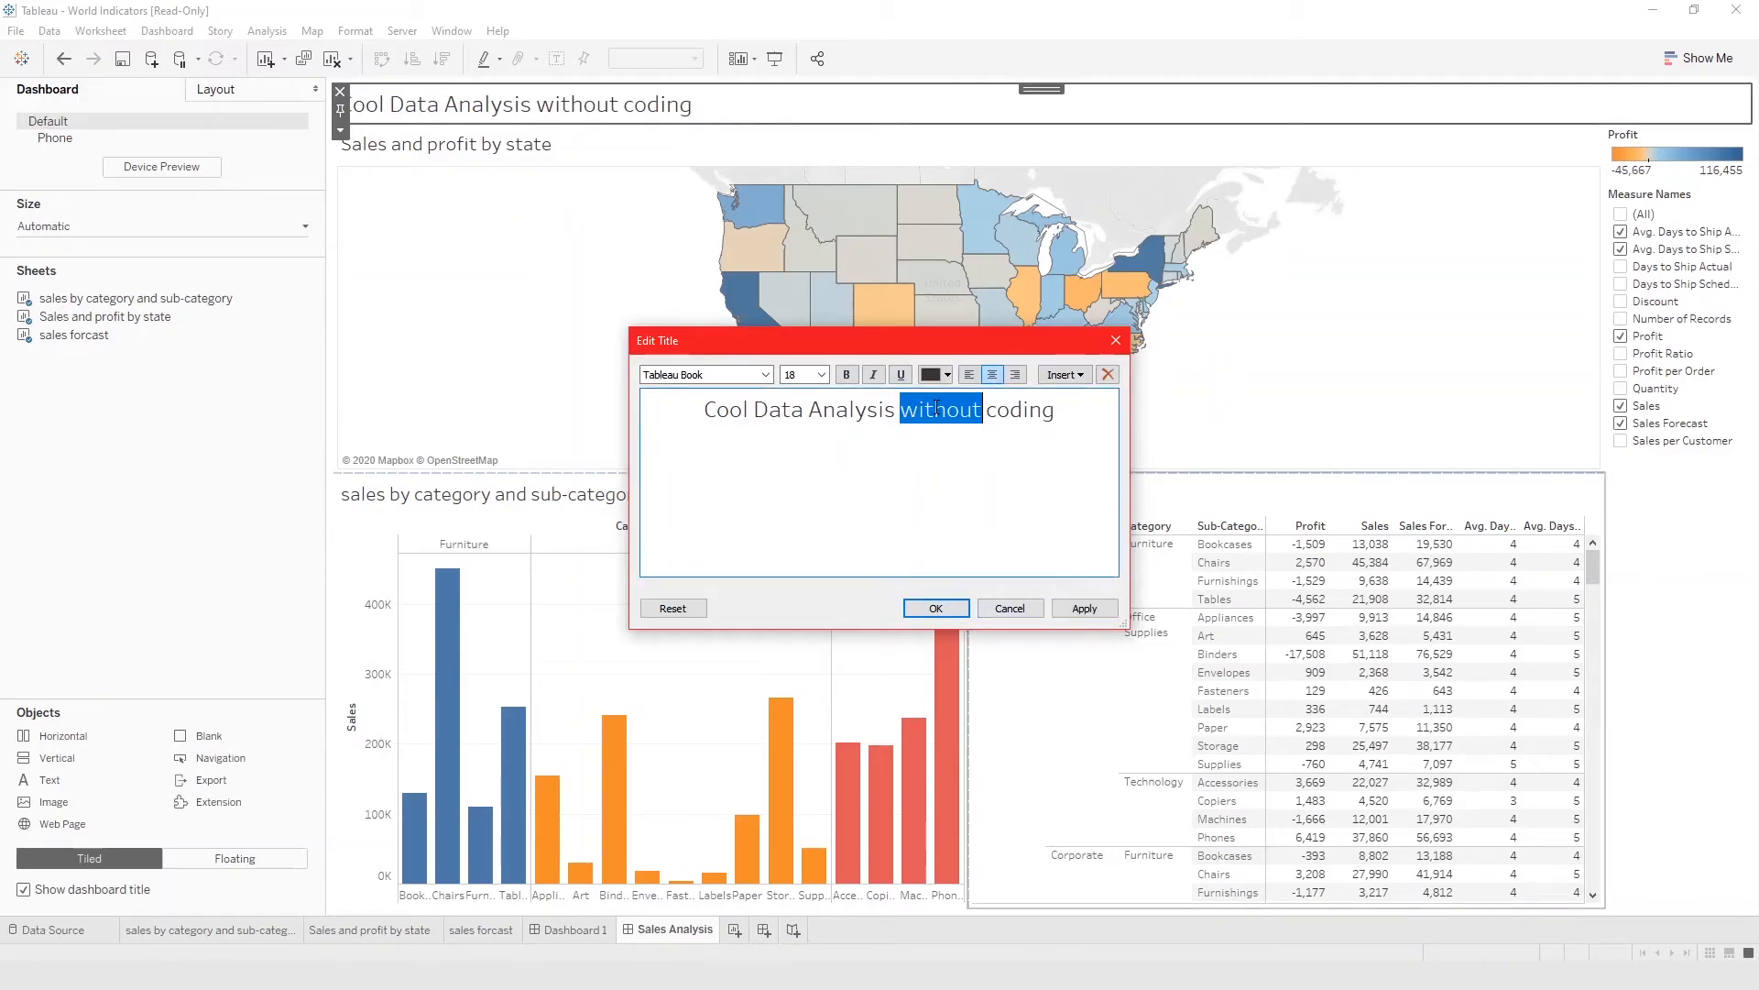
click(873, 375)
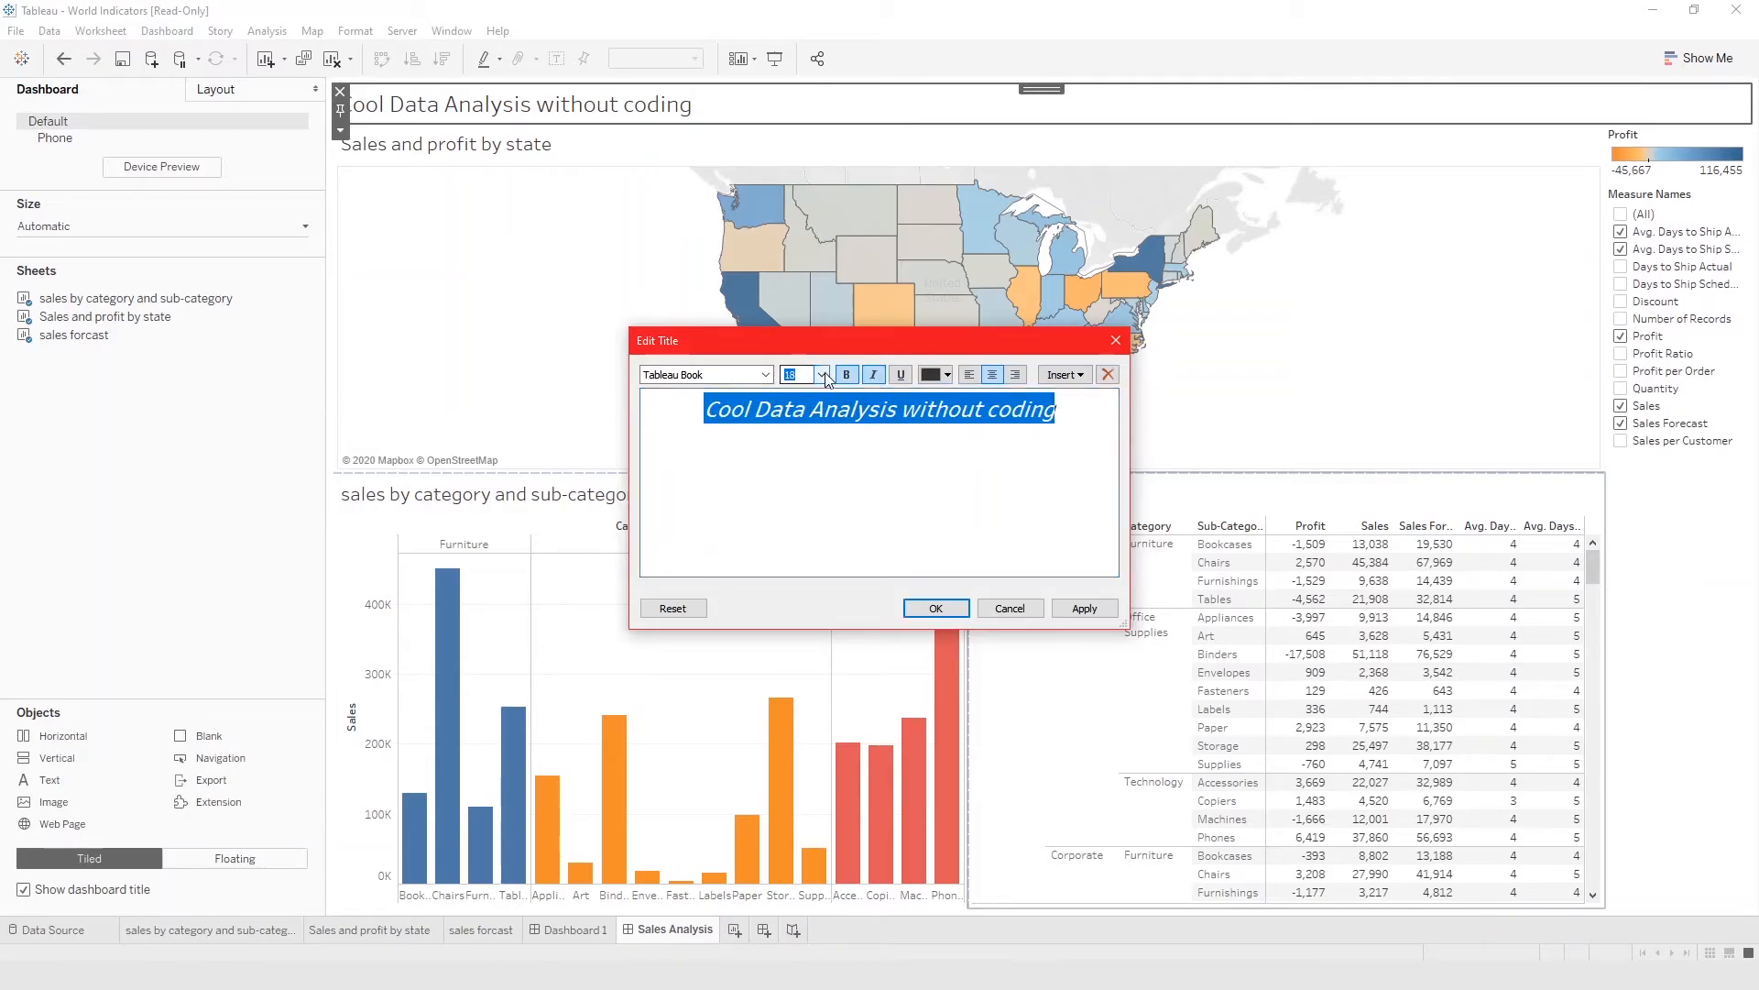
click(821, 375)
click(825, 520)
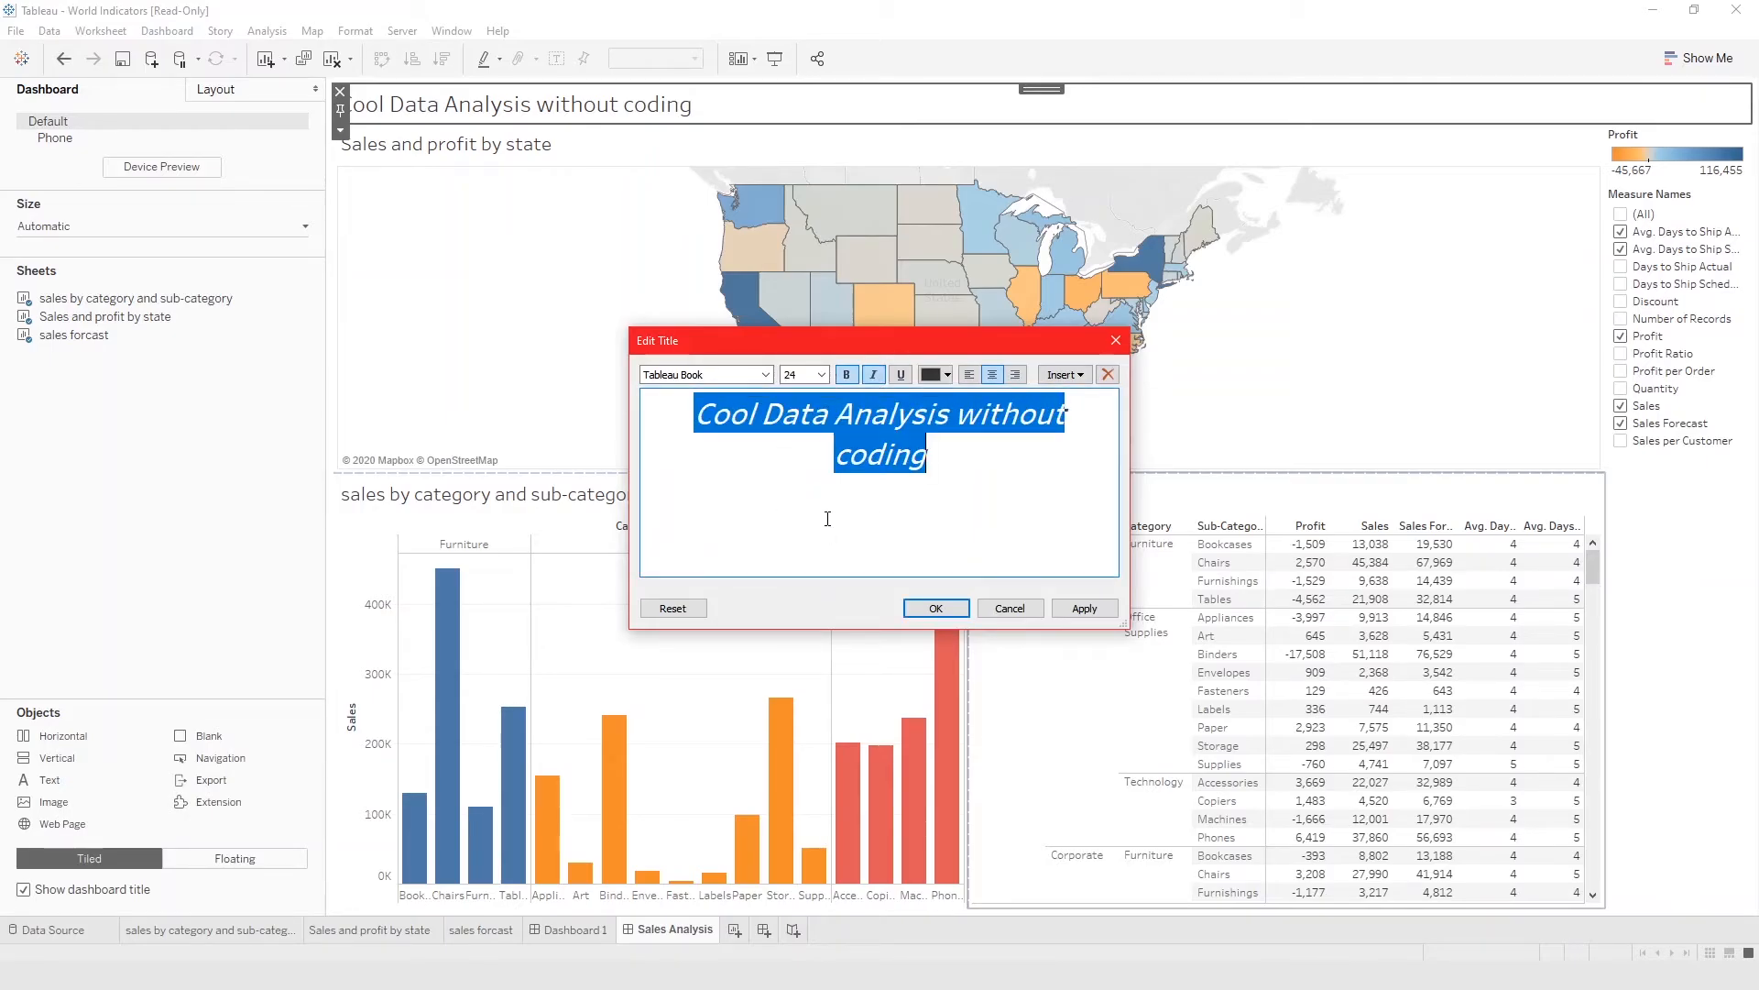
click(766, 374)
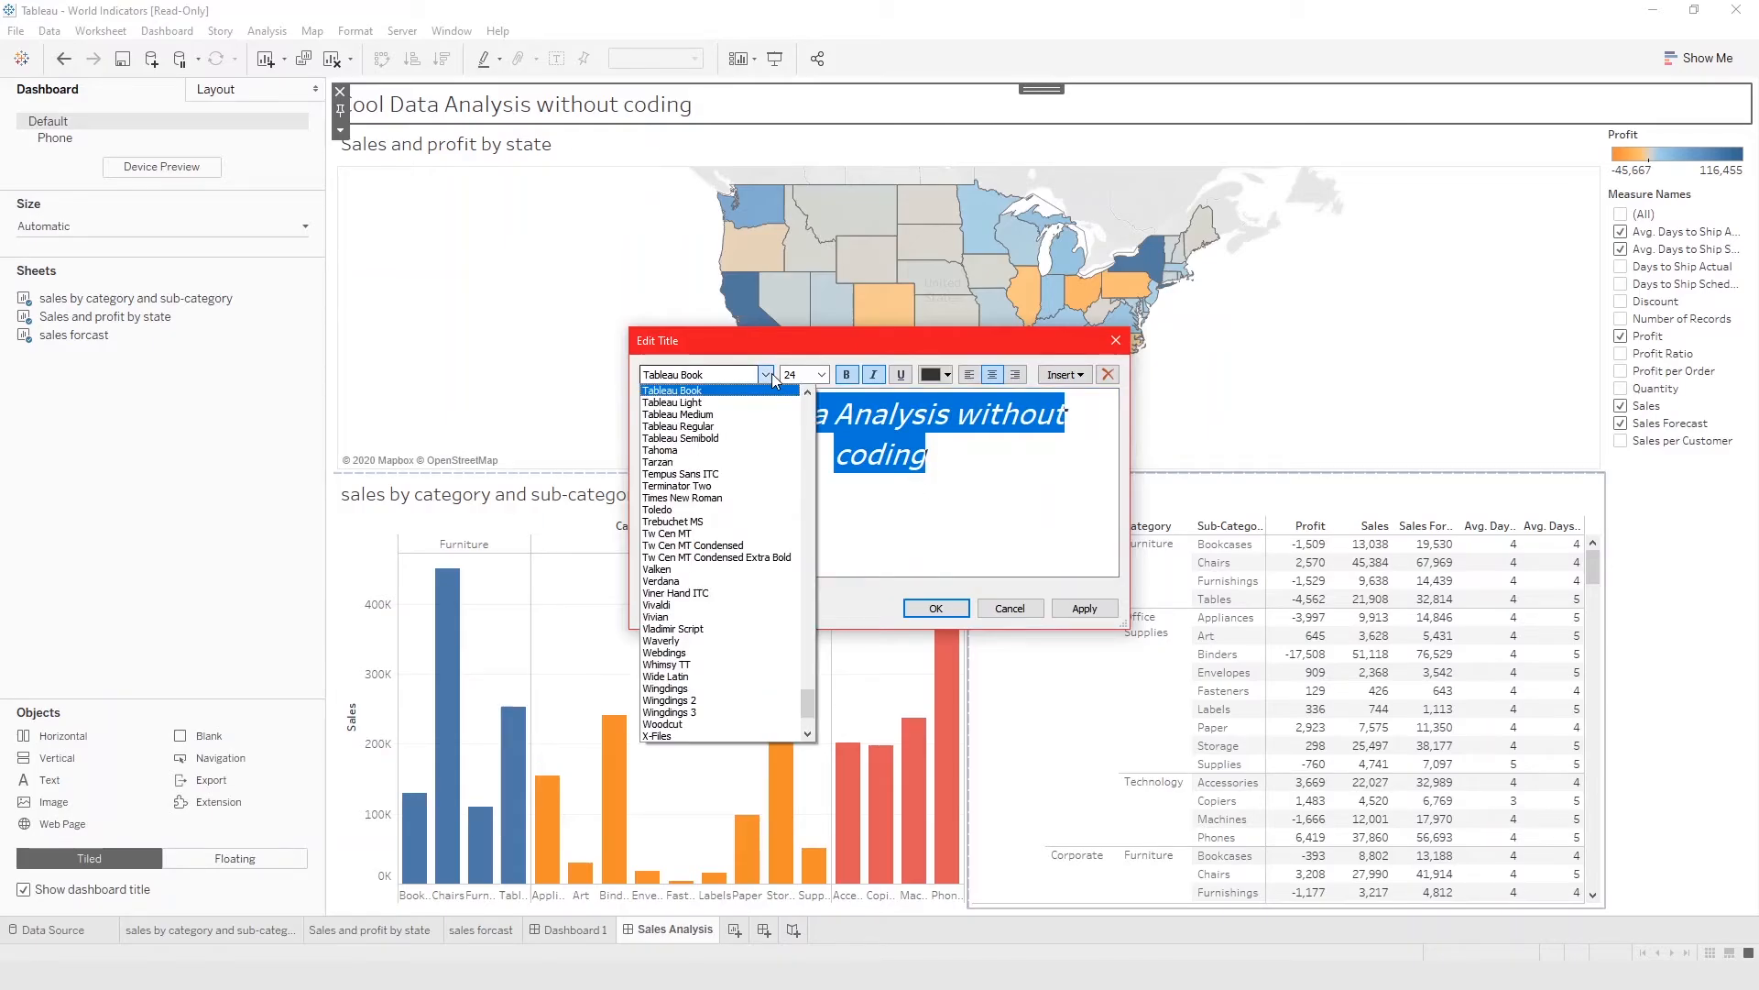
click(772, 372)
click(1084, 609)
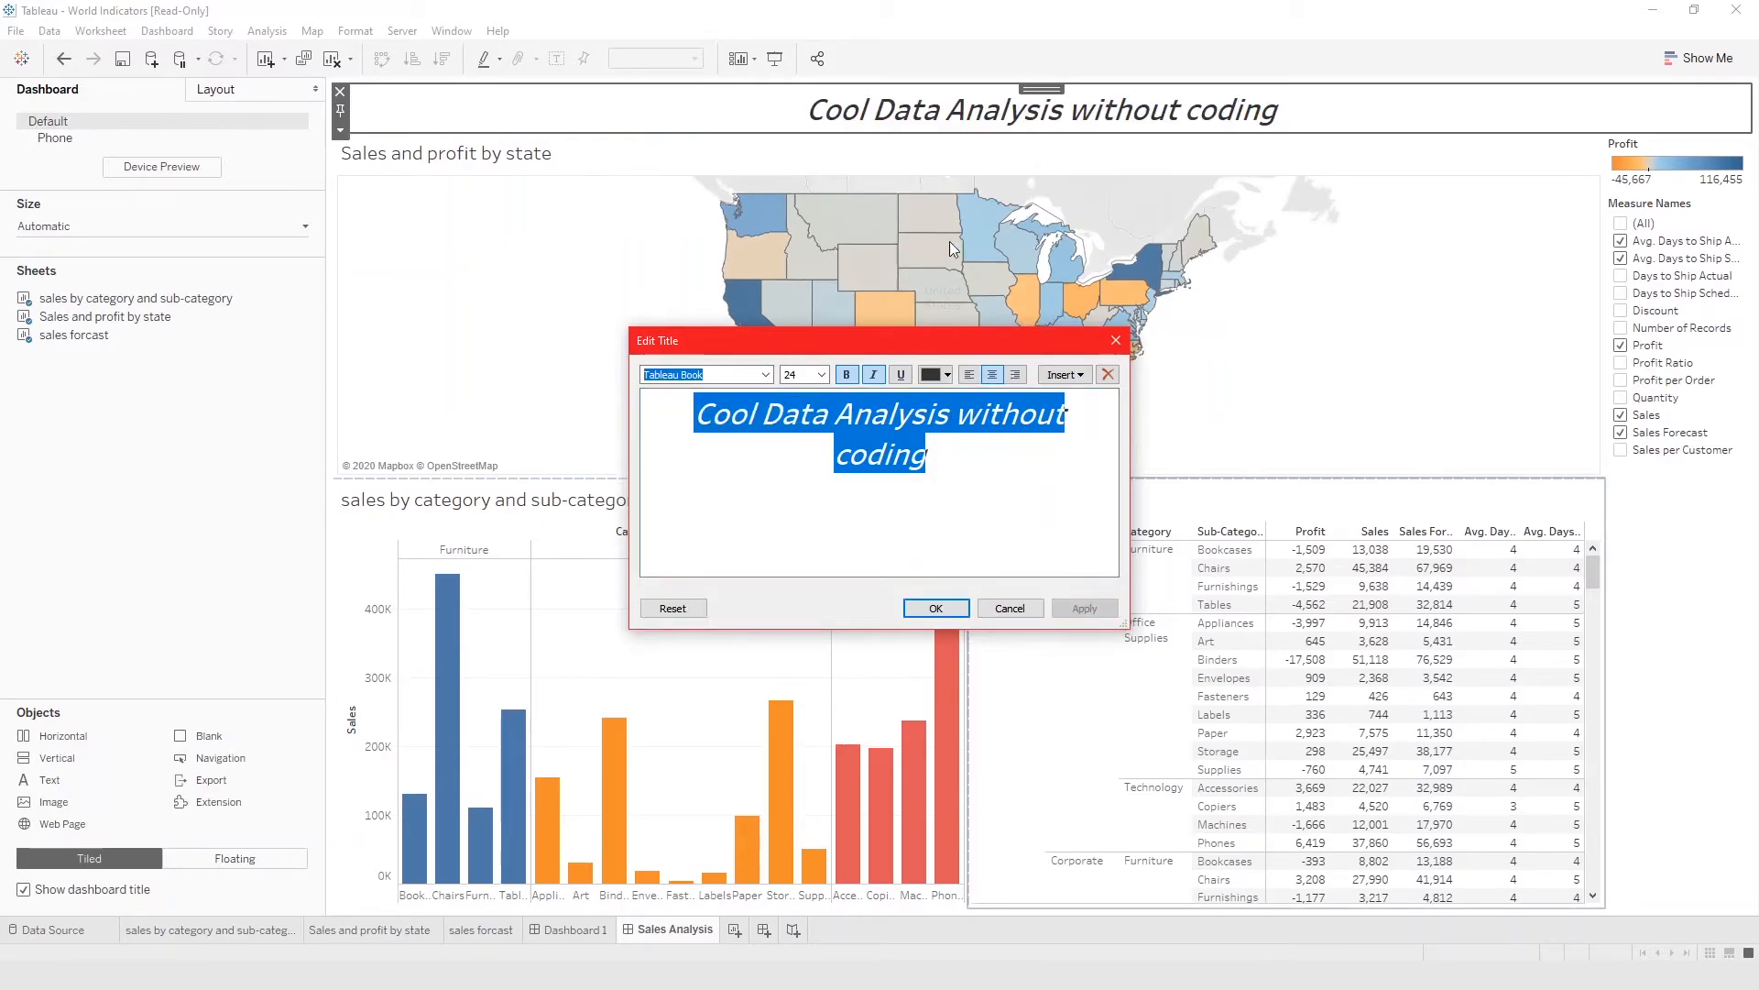
click(938, 609)
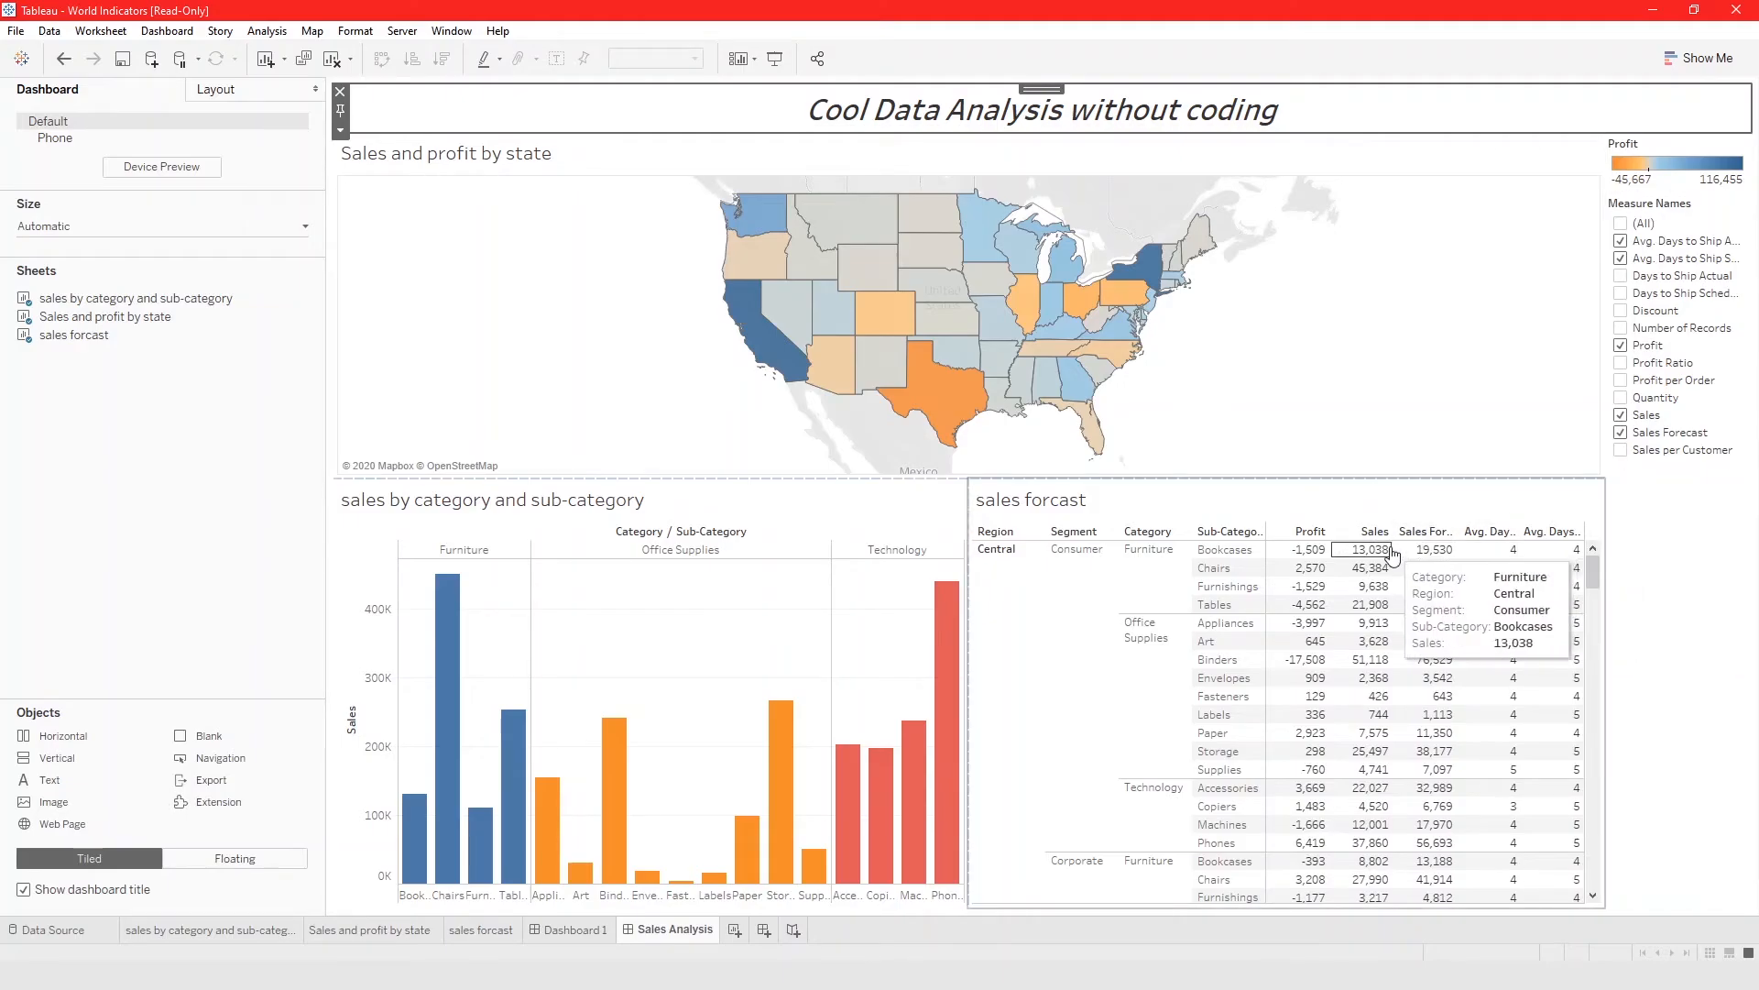
Remove the sales by category and sub-category chart and the sales forcast table from the dashboard, leaving only the map
click(870, 501)
click(974, 484)
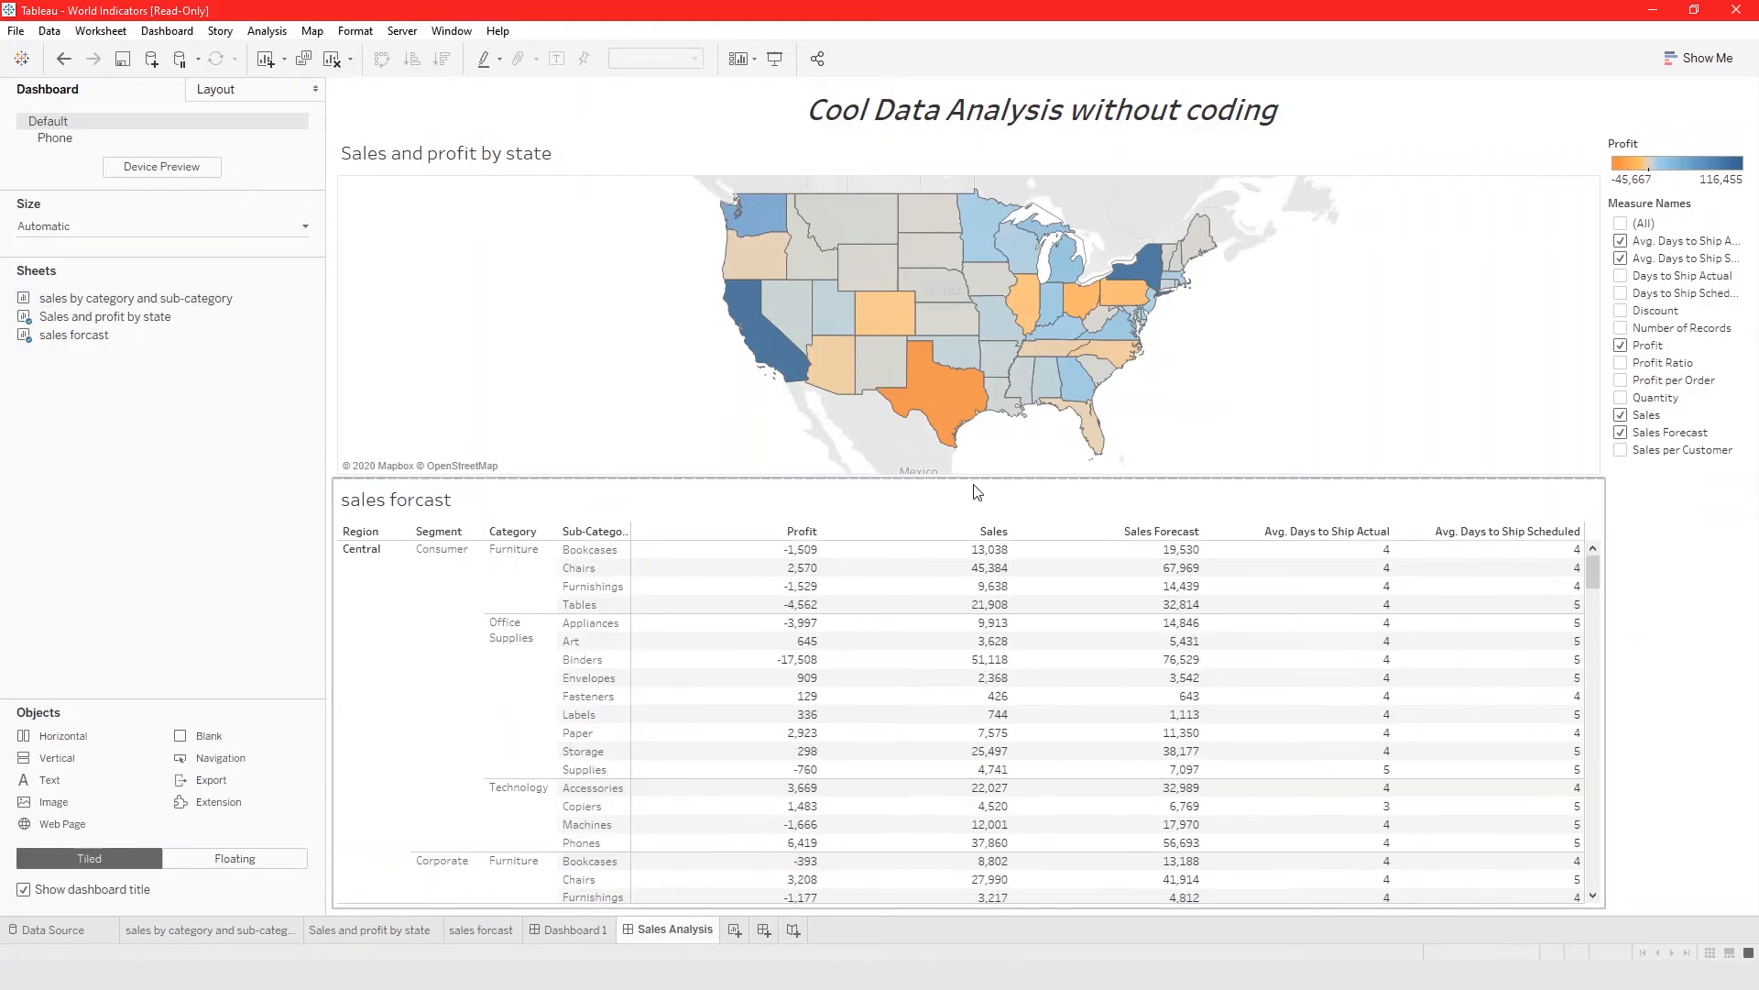
click(1063, 508)
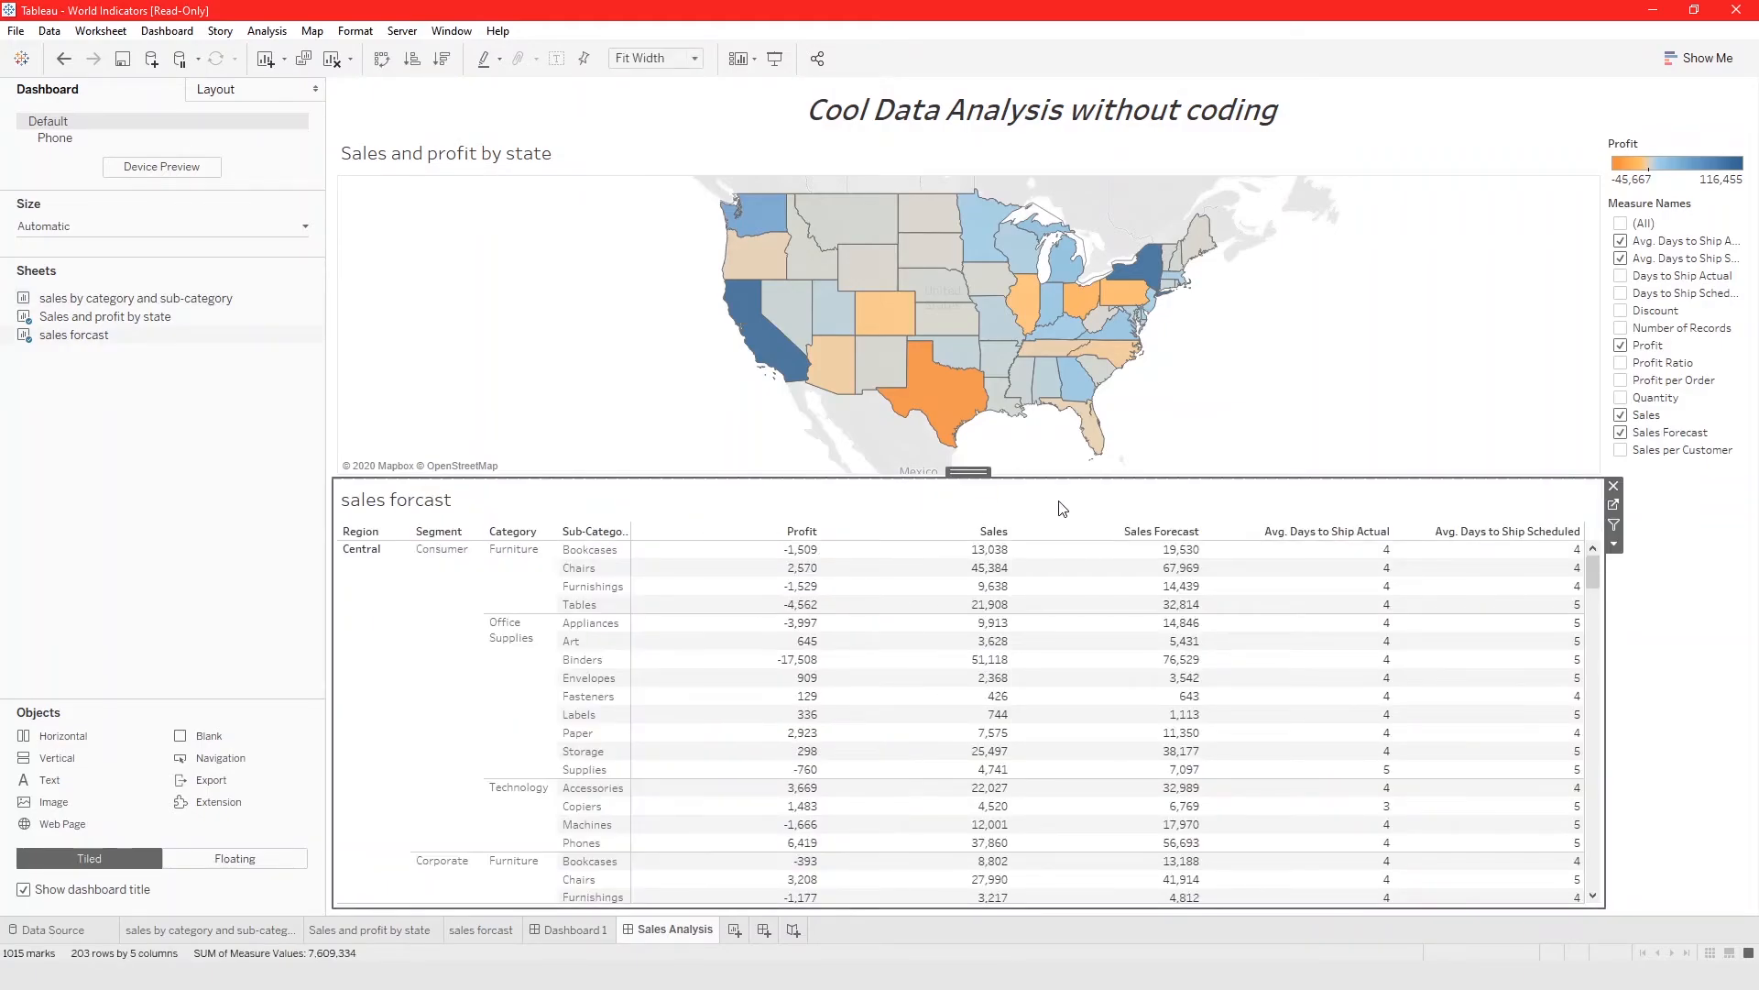
click(1614, 485)
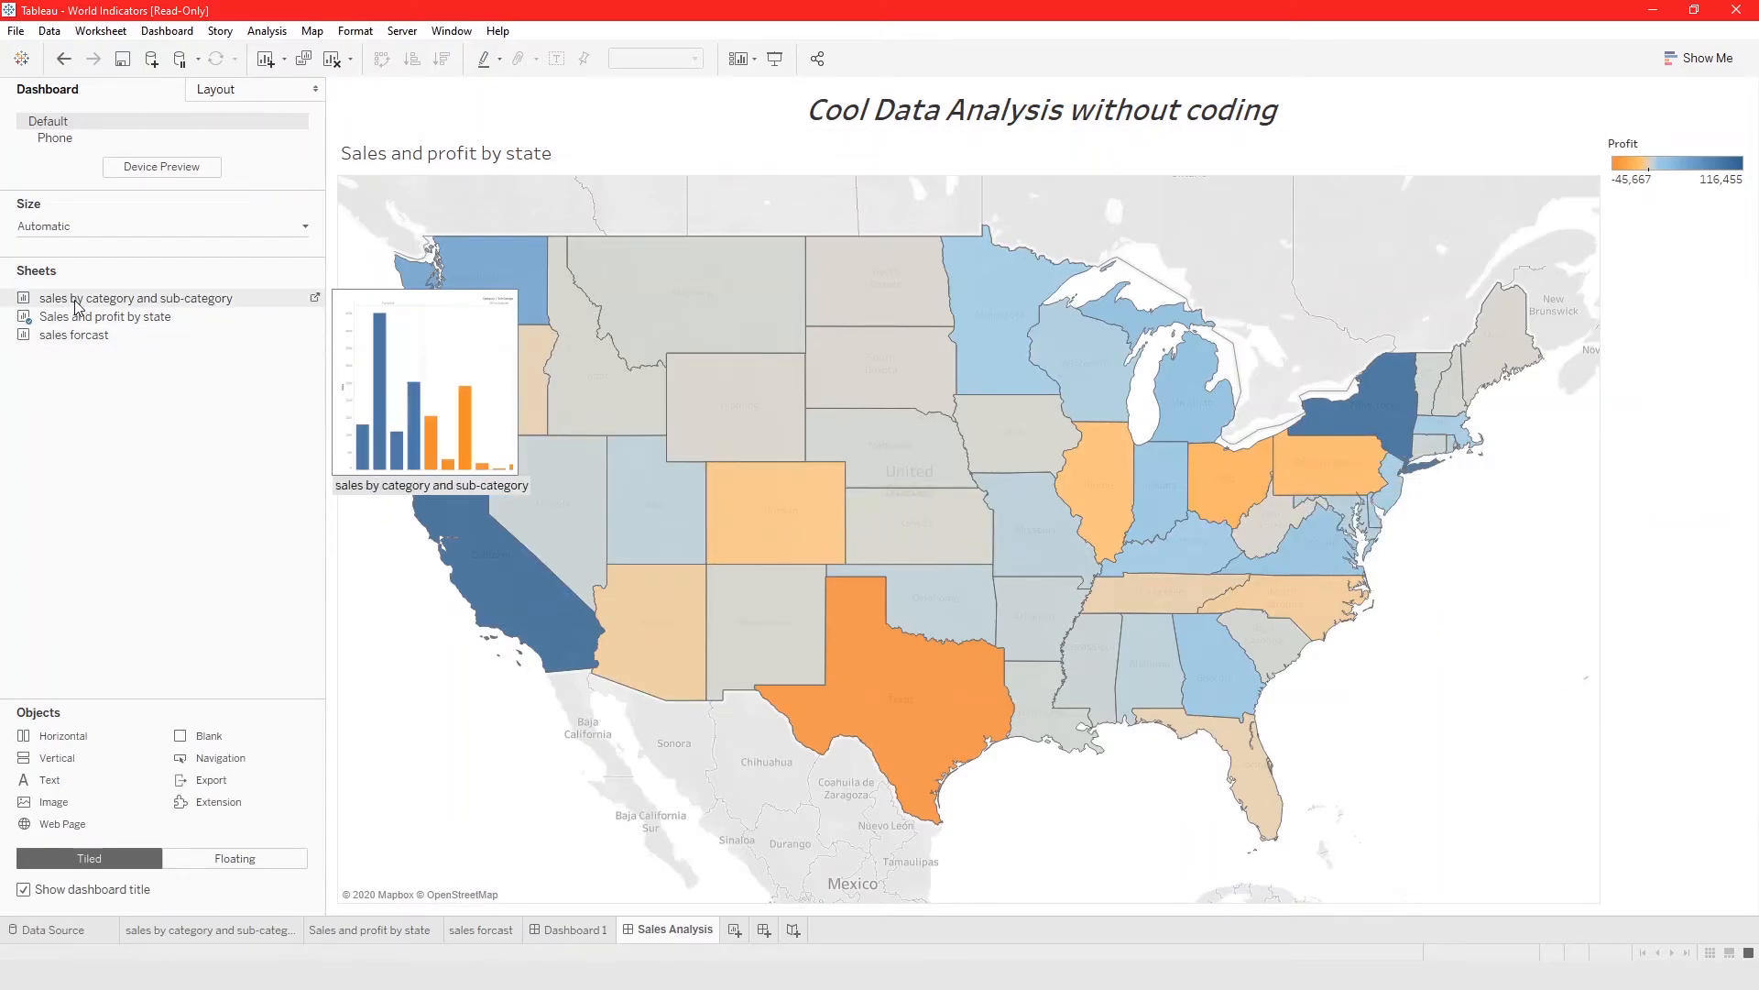
Try the sales by category and sub-category chart in tiled positions around the map, place it on the map's right, and remove it
drag(76, 305, 751, 418)
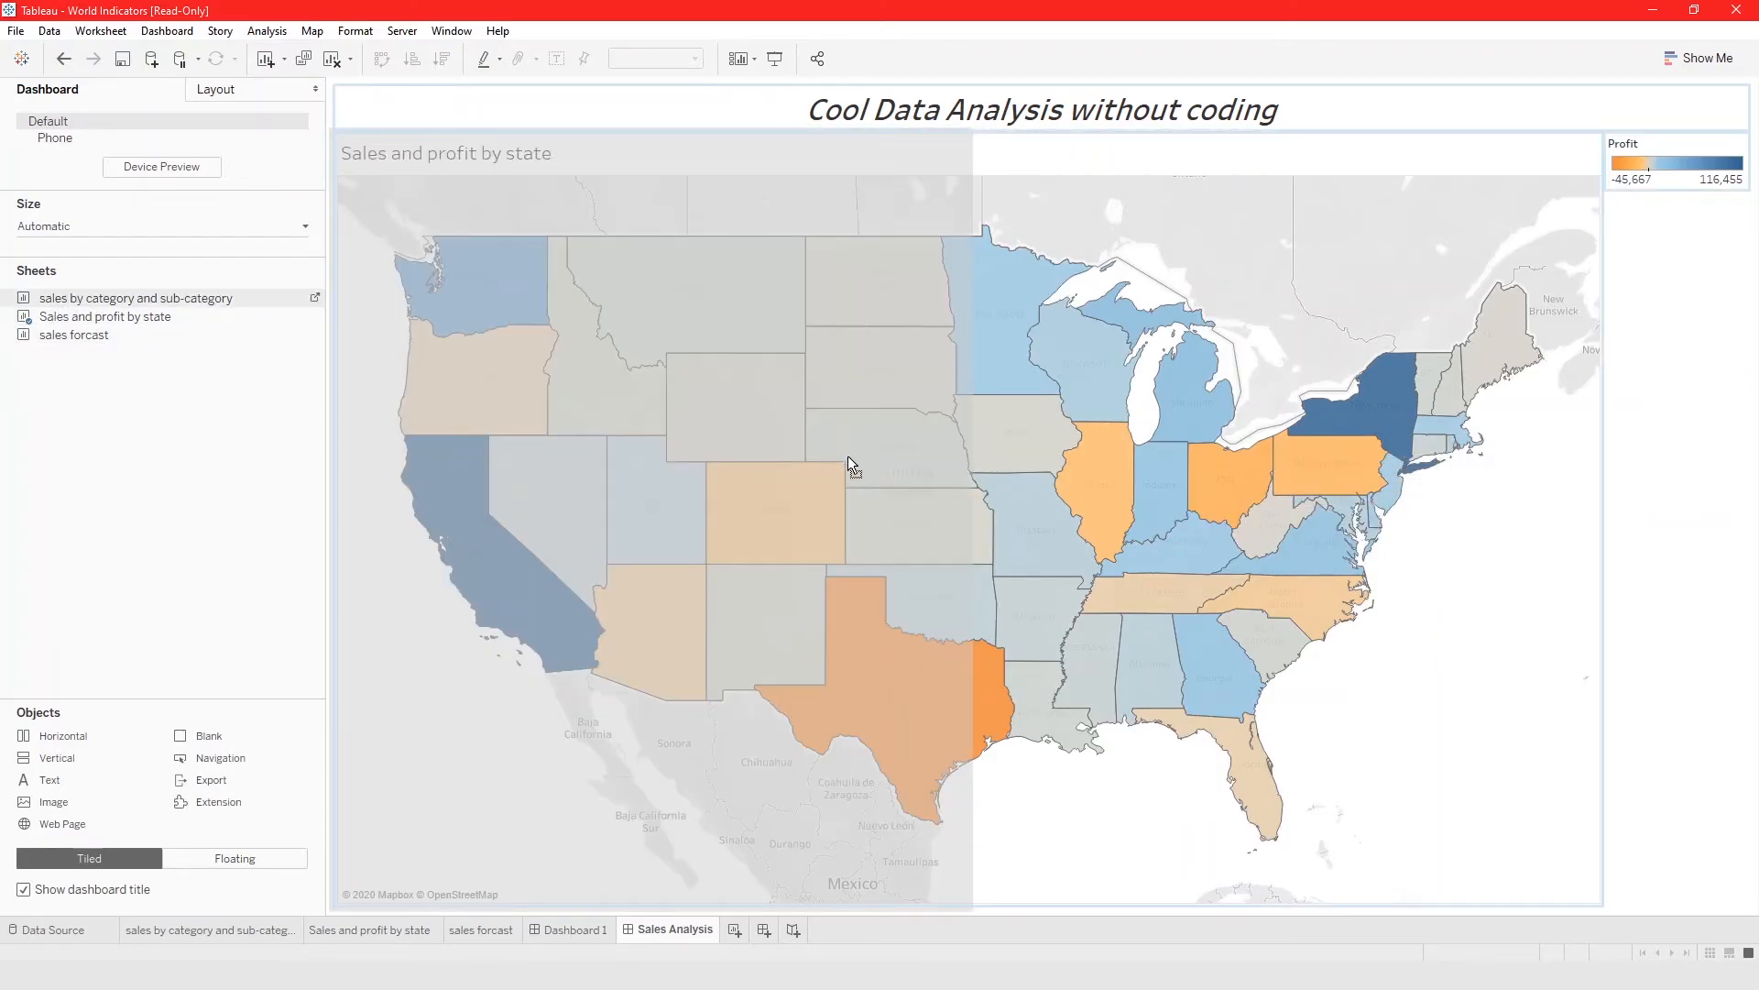
drag(849, 456, 1093, 526)
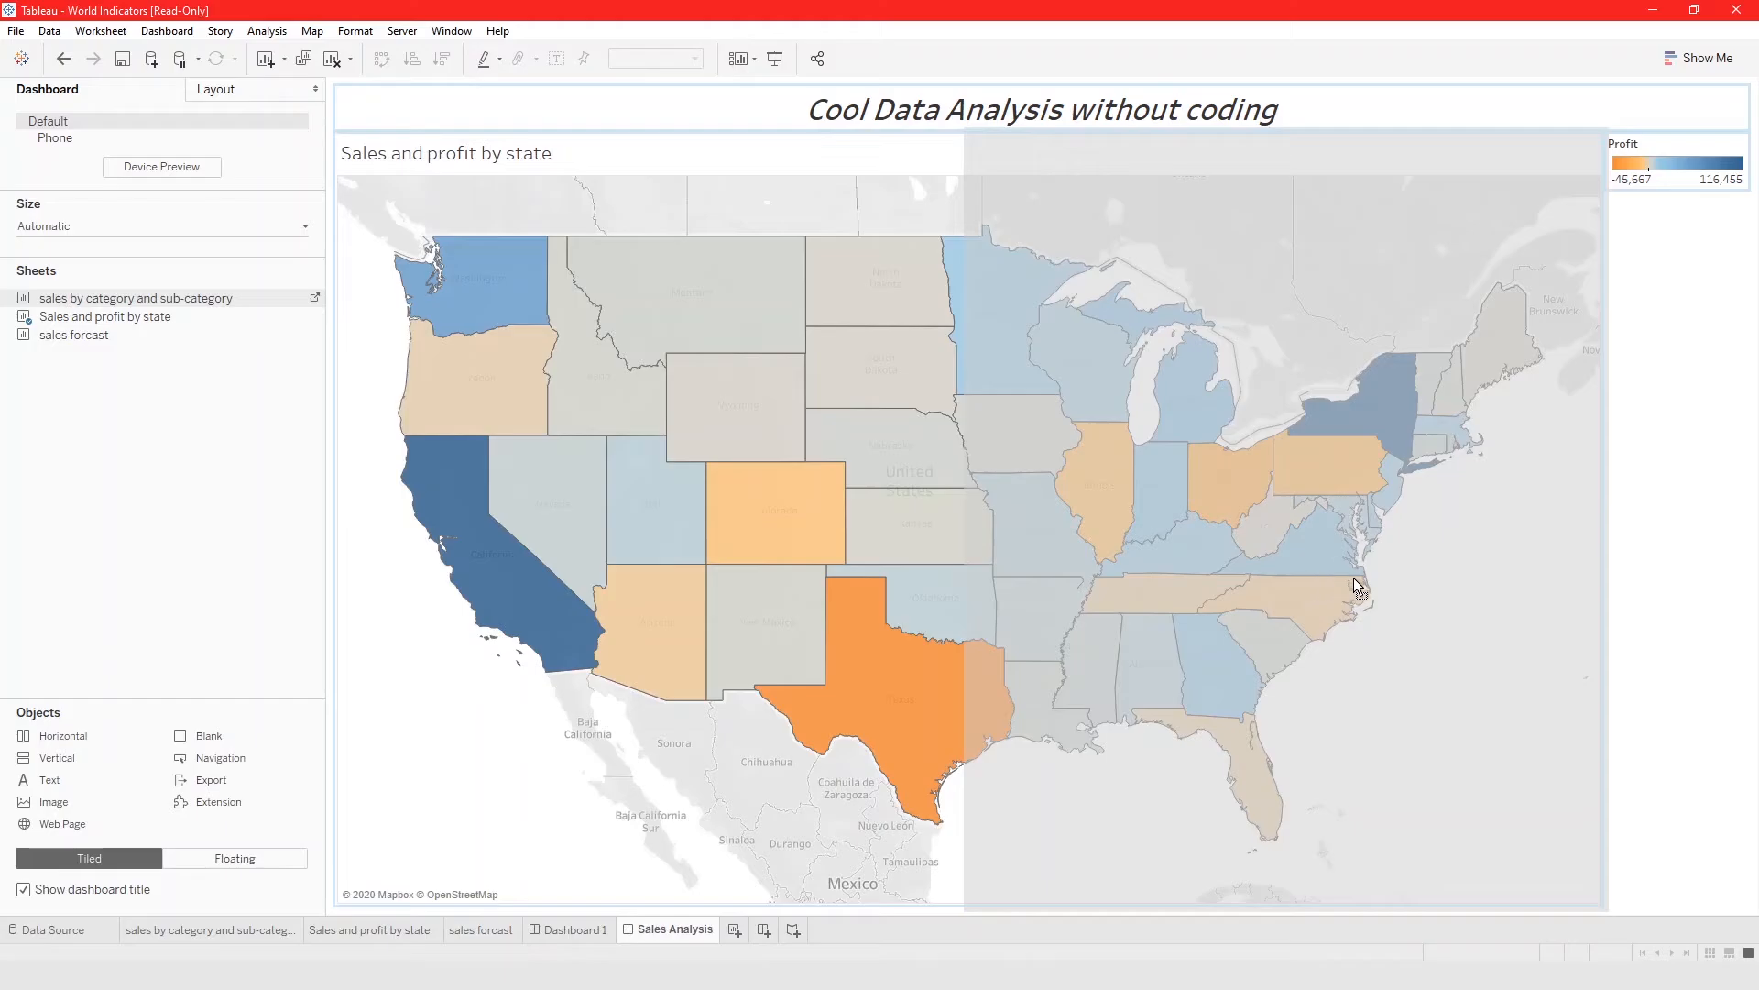
drag(1520, 557, 1077, 251)
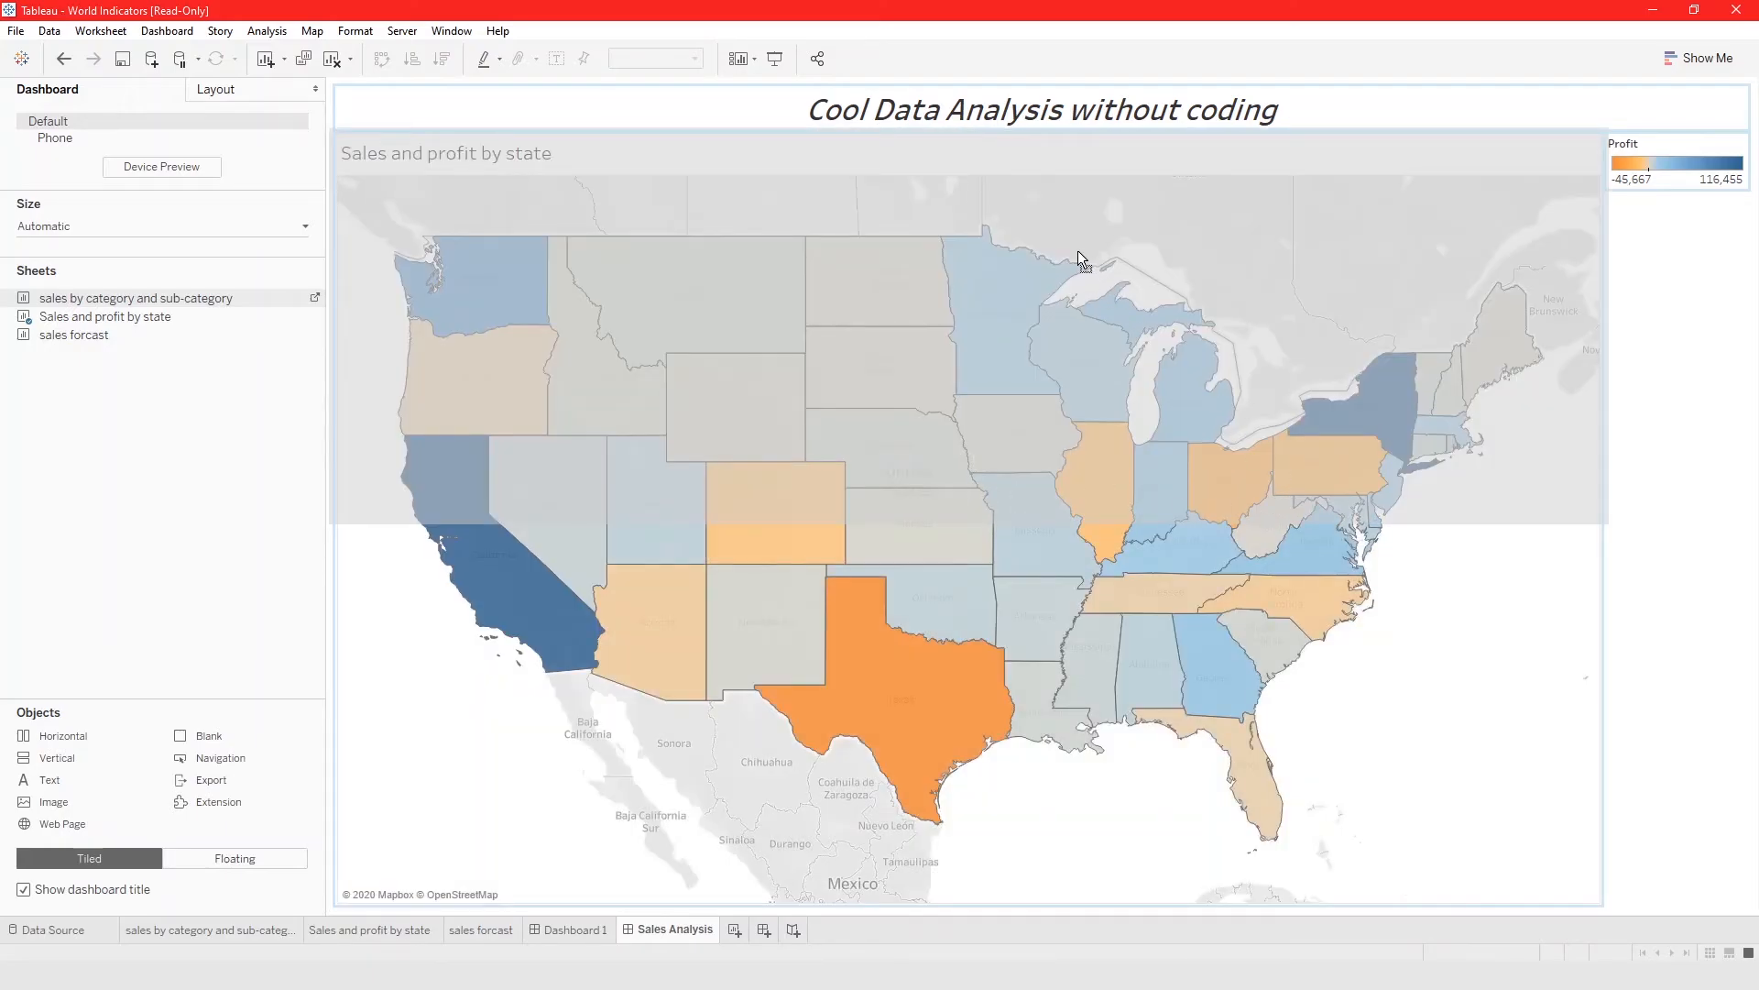
mouse_move(1079, 250)
mouse_down()
mouse_move(1696, 314)
mouse_move(1678, 314)
mouse_move(1670, 277)
mouse_move(1692, 351)
mouse_move(1692, 667)
mouse_move(1440, 465)
mouse_up()
drag(1340, 444, 1339, 445)
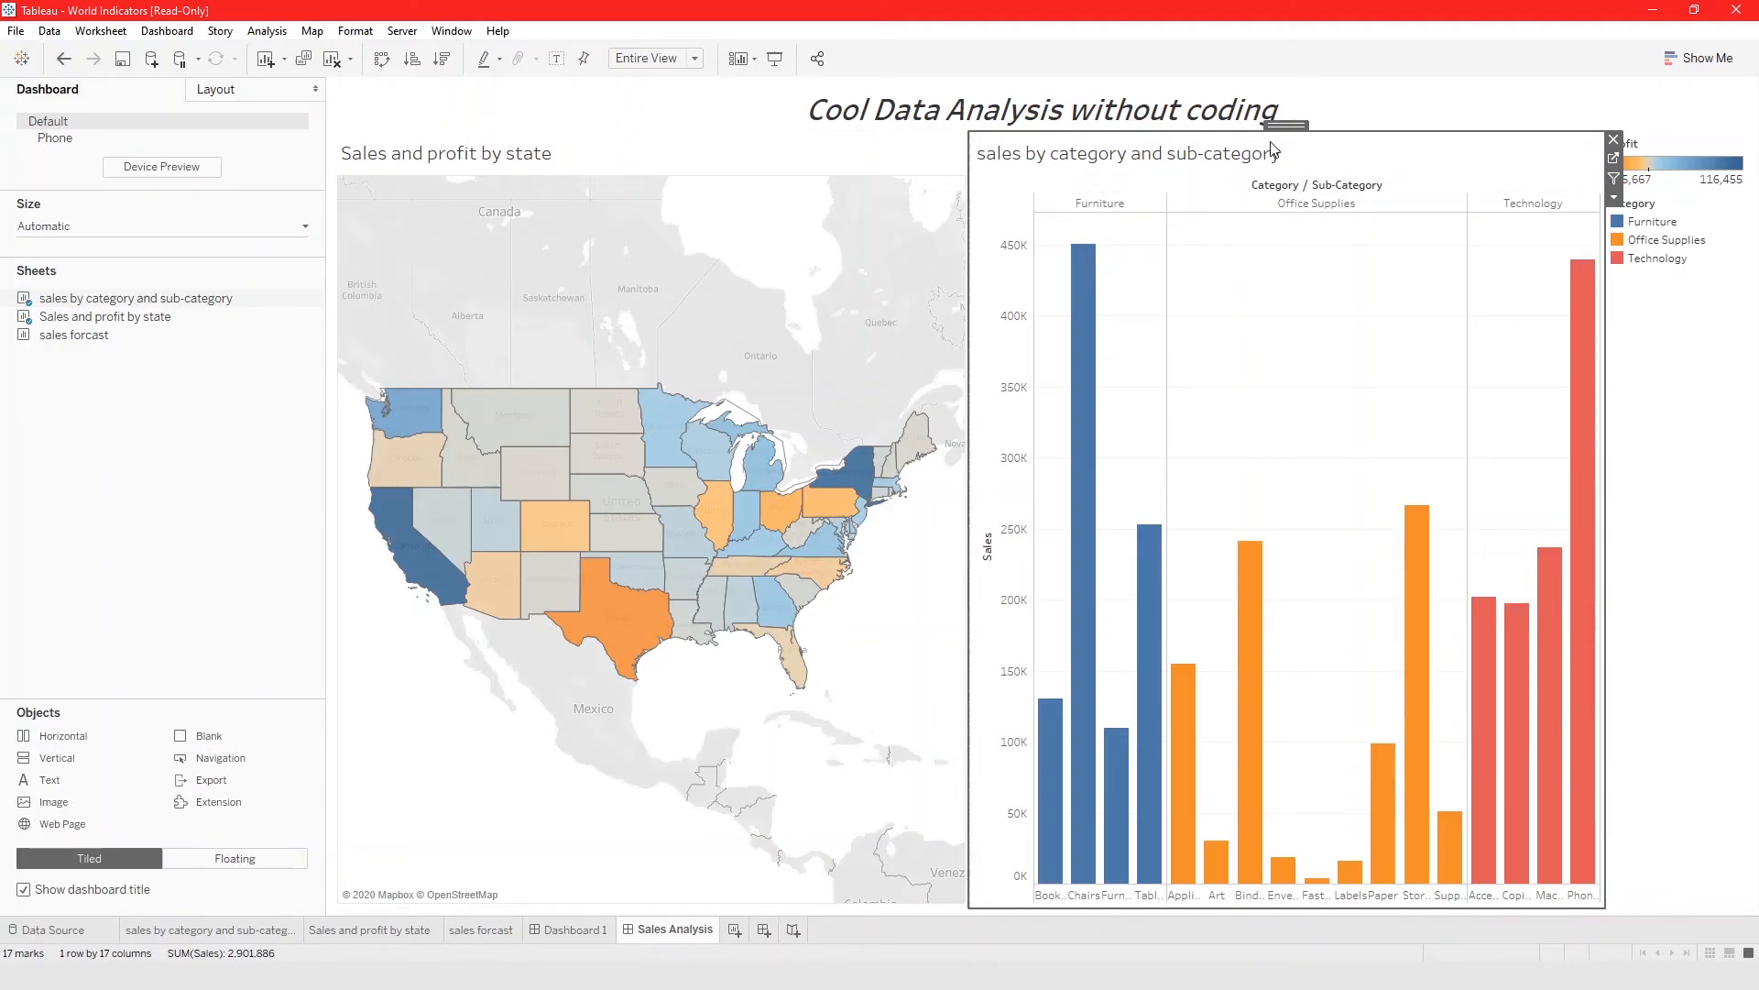
click(1613, 140)
Add the sales by category and sub-category chart below the map, spanning the full width of the dashboard
mouse_move(69, 305)
mouse_down()
mouse_move(361, 373)
mouse_move(1229, 917)
mouse_move(1308, 909)
mouse_up()
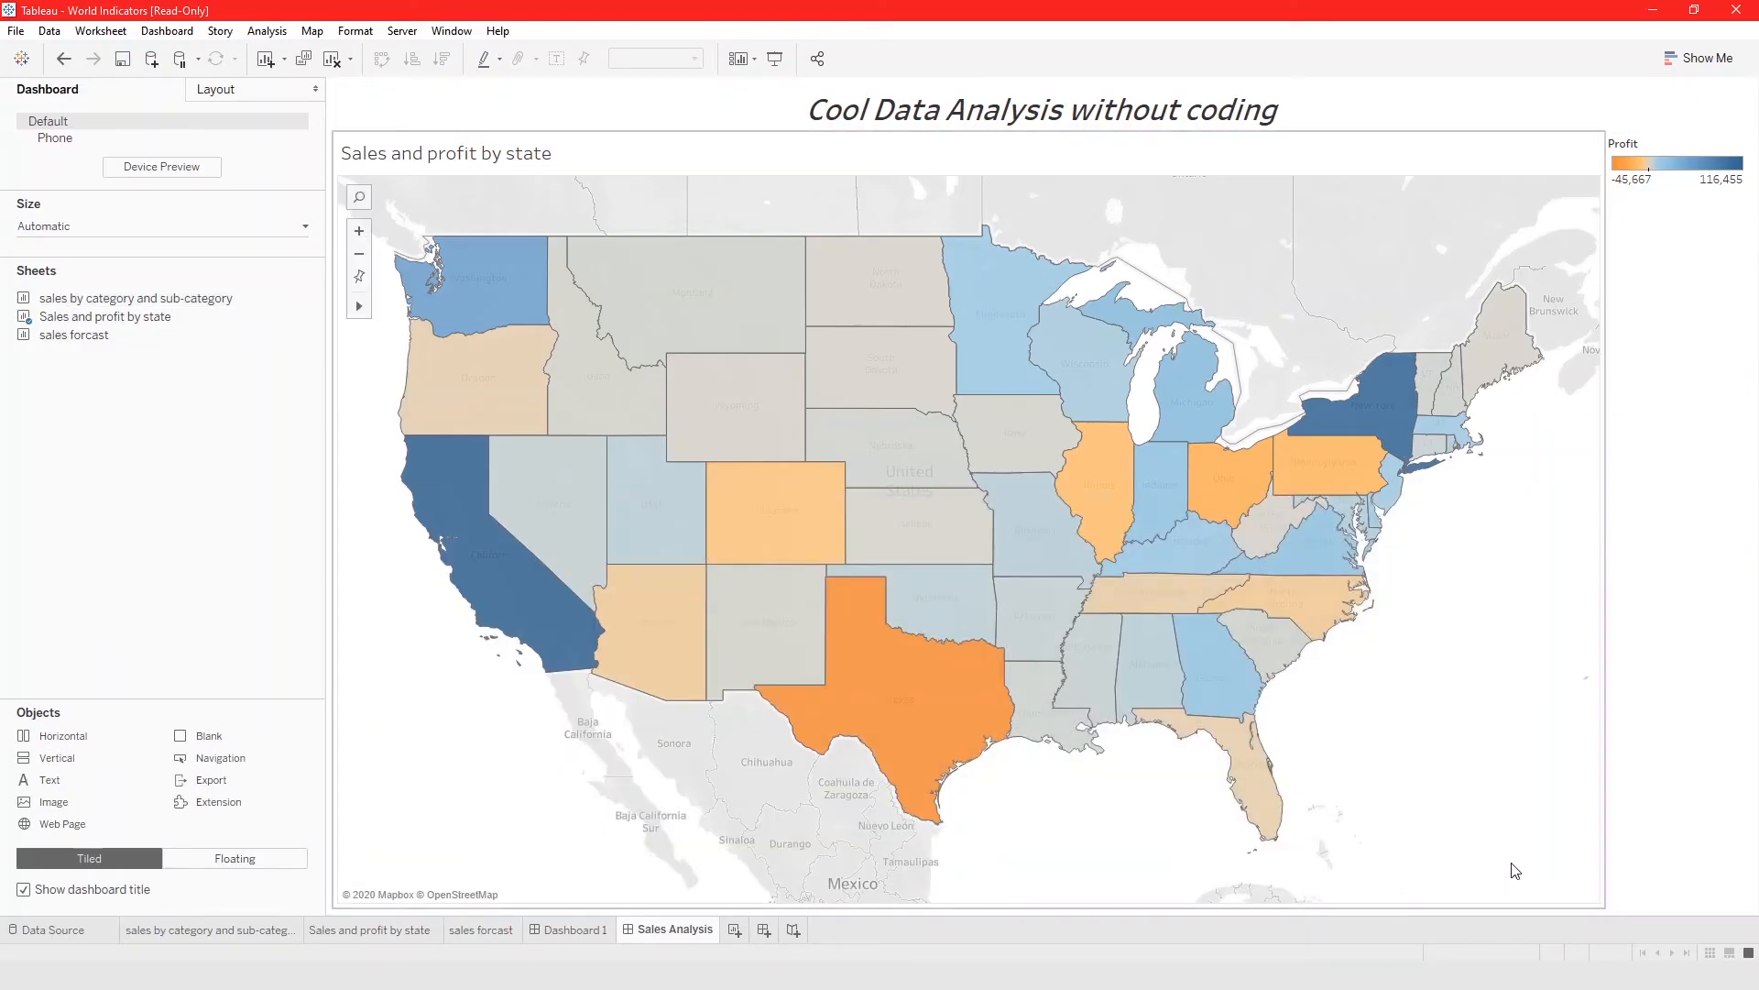
mouse_move(116, 302)
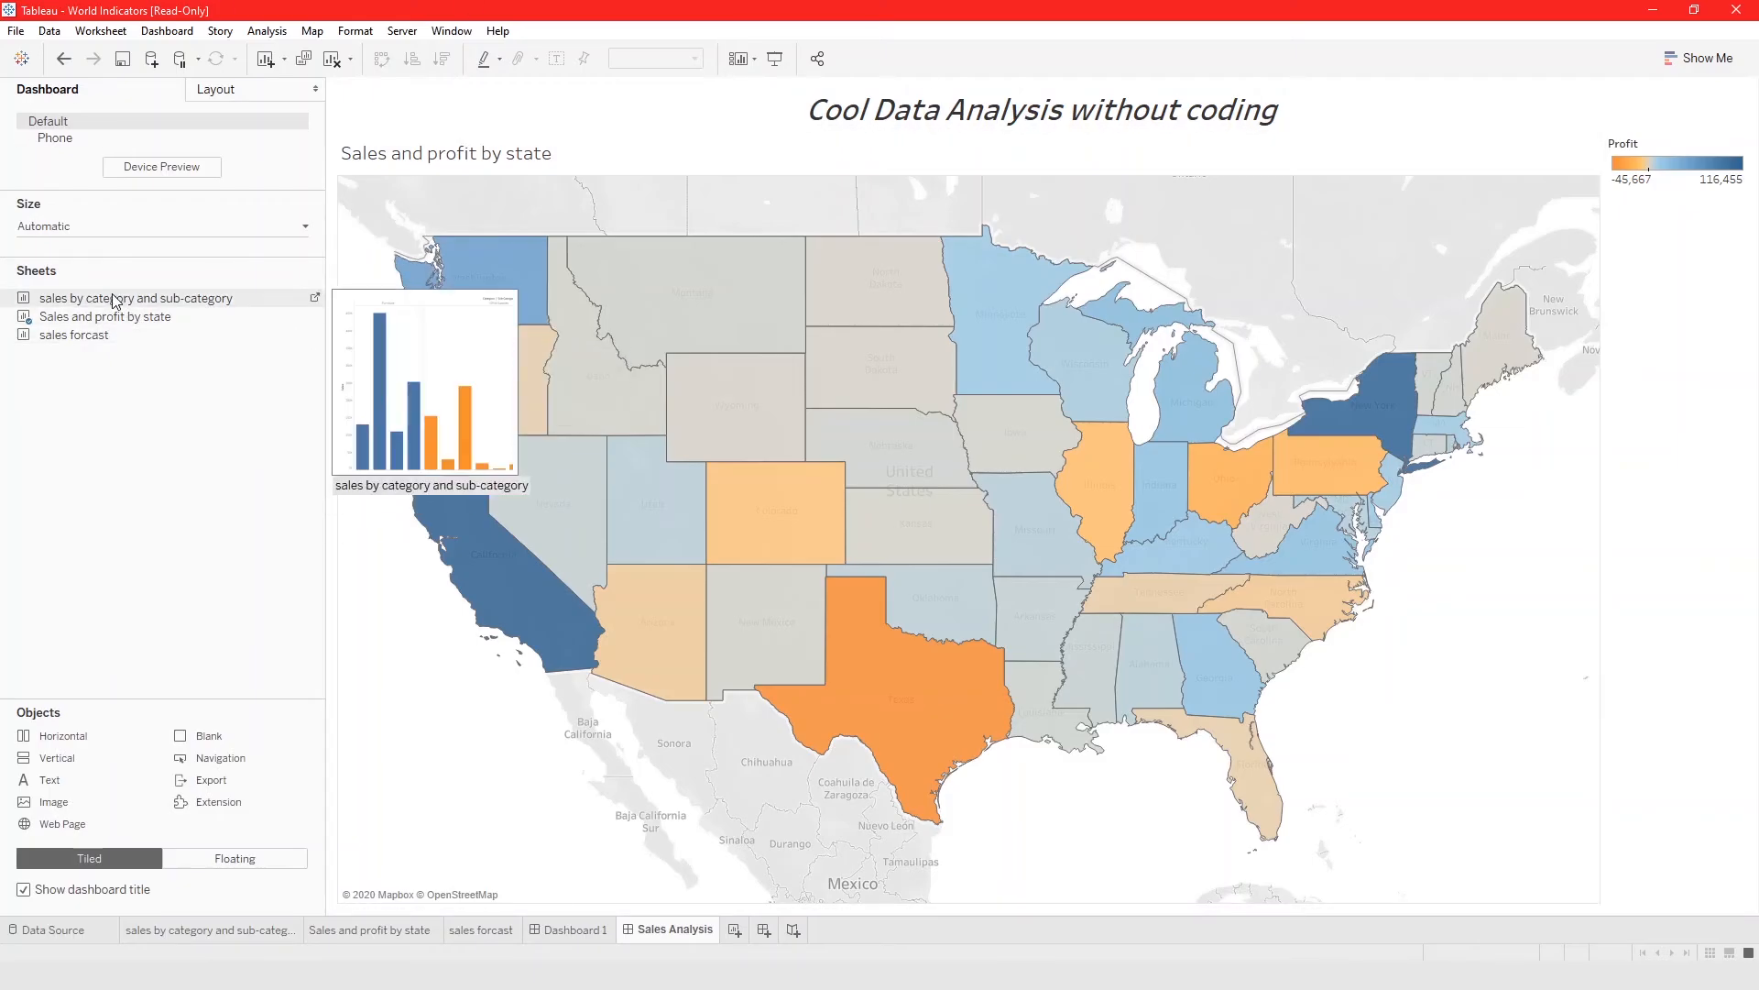
mouse_move(116, 303)
mouse_down()
mouse_move(825, 733)
mouse_move(1404, 913)
mouse_move(1482, 907)
mouse_up()
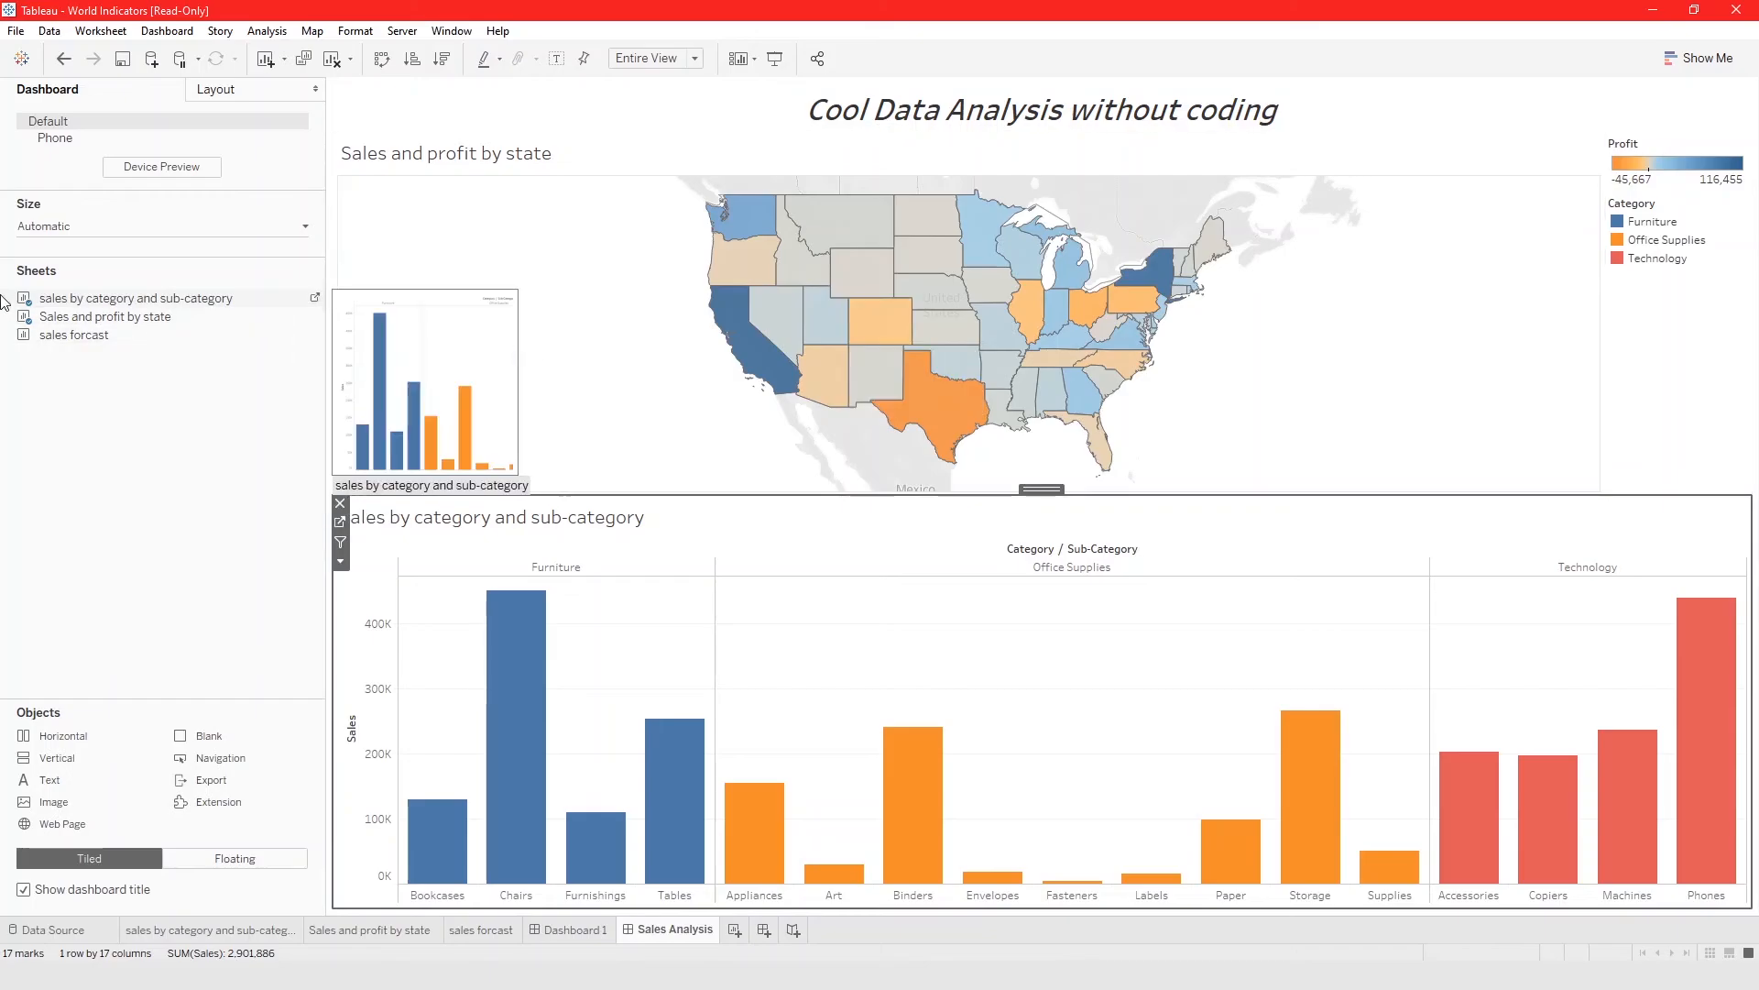
Add the sales forcast table across the full width under the title and move it to the left of the map
mouse_move(41, 335)
mouse_down()
mouse_move(638, 394)
mouse_move(1129, 389)
mouse_up()
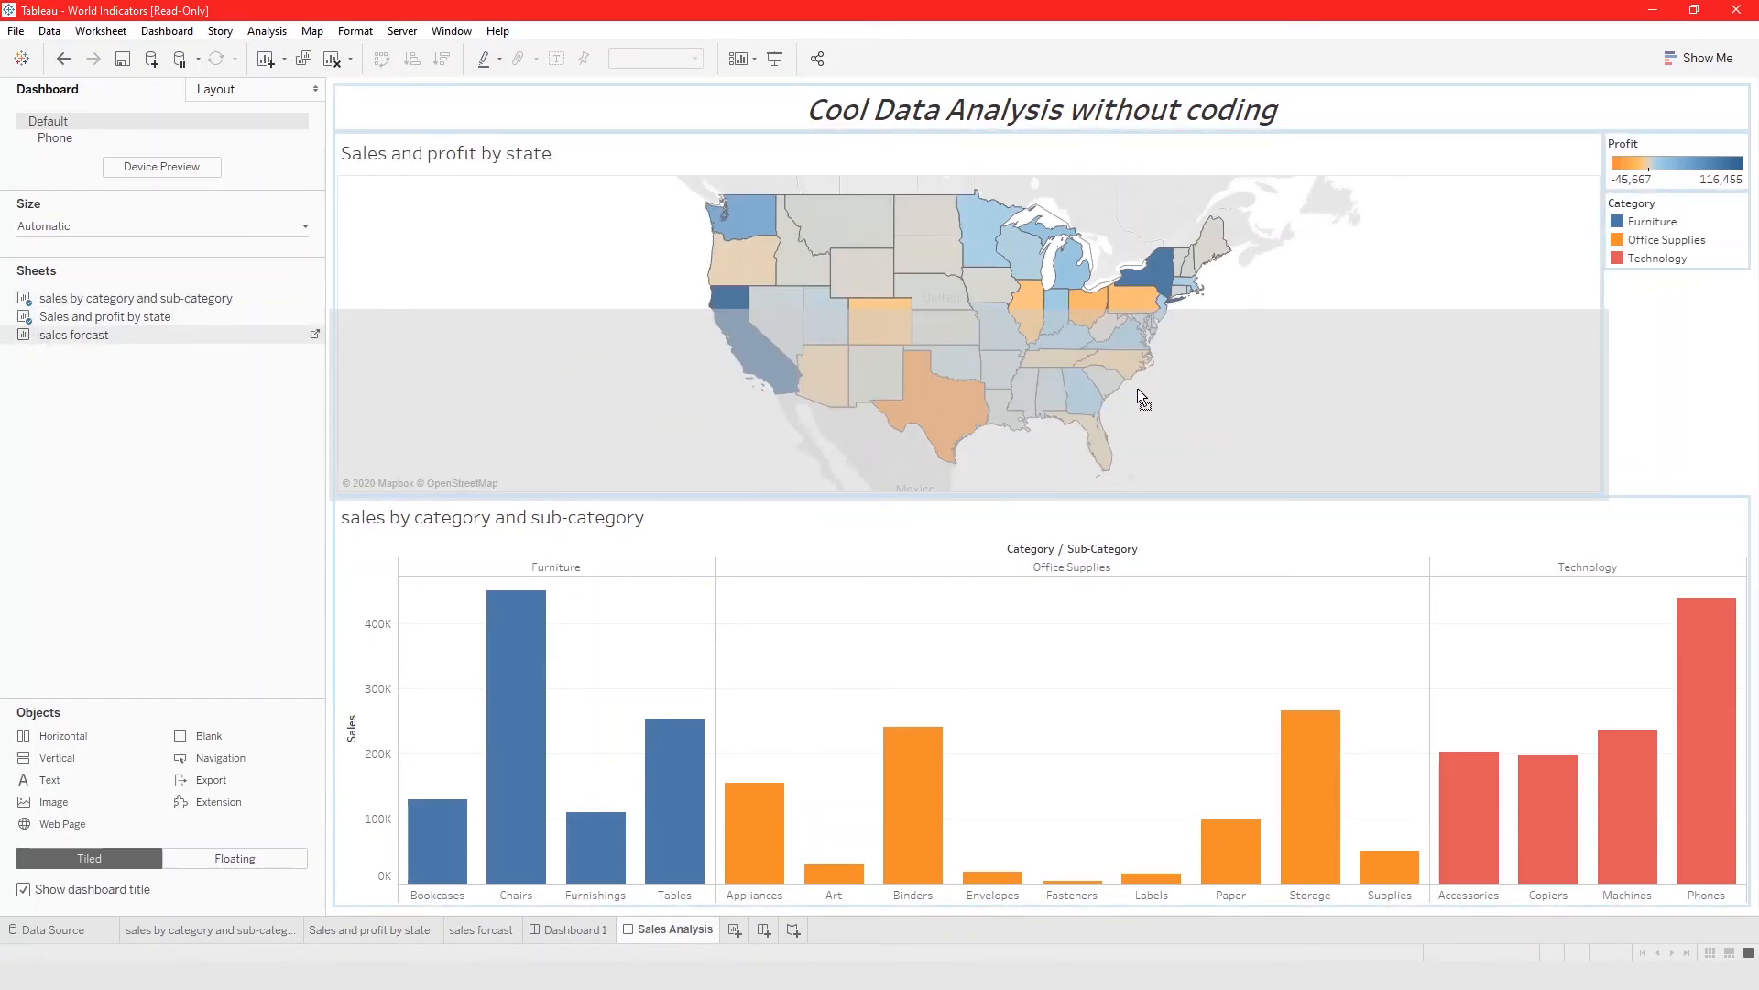
mouse_move(1136, 387)
mouse_down()
mouse_move(1212, 466)
mouse_move(1372, 465)
mouse_move(1285, 132)
mouse_up()
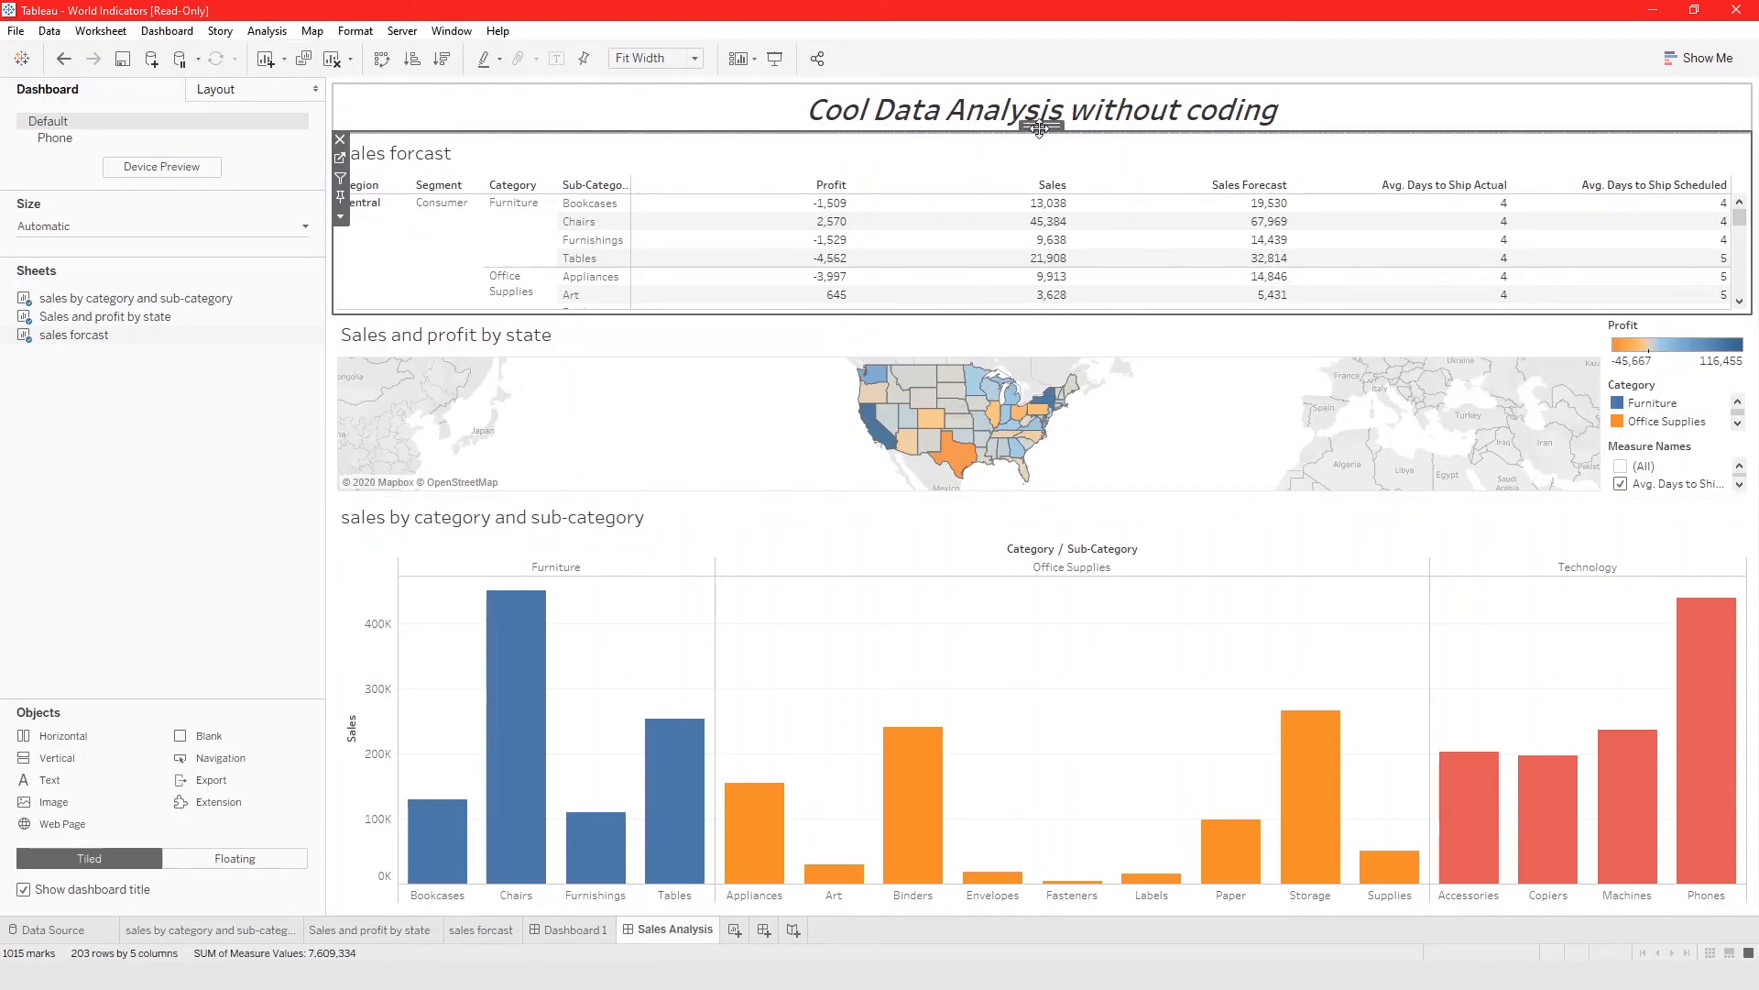
drag(1039, 128, 656, 394)
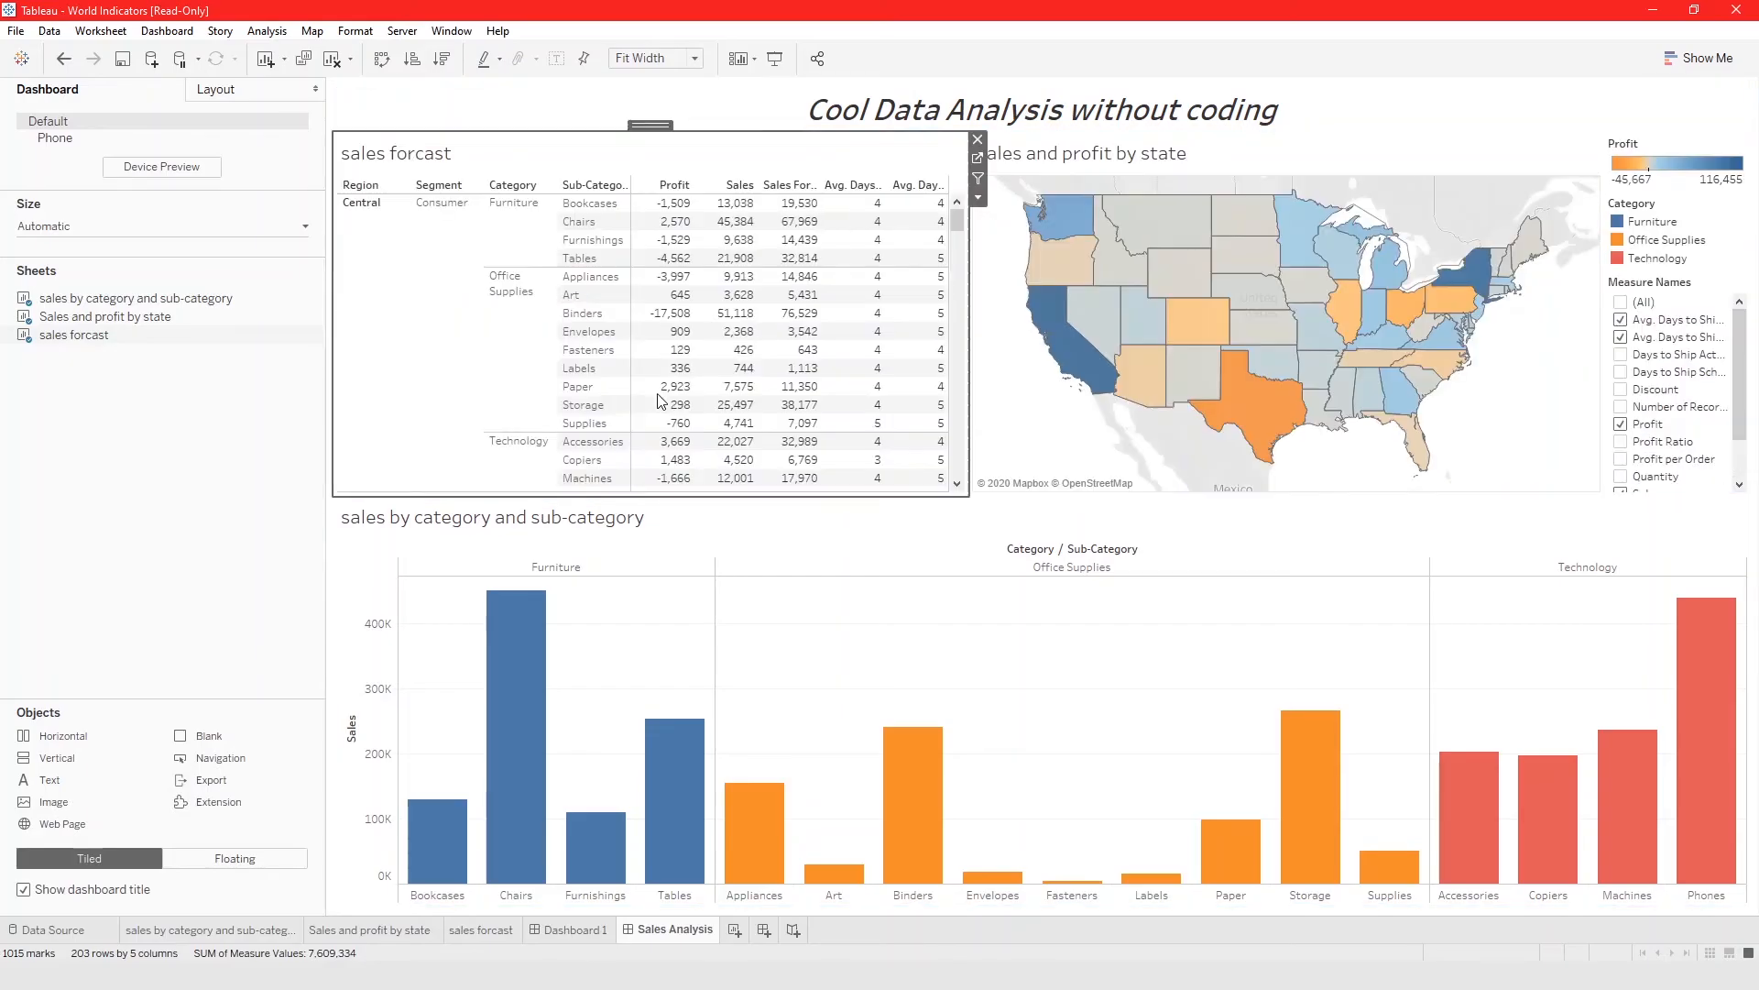
Move the sales by category and sub-category chart between the sales forcast table and the map, so all three stand side by side
click(1109, 498)
click(1066, 519)
drag(1041, 489, 1039, 512)
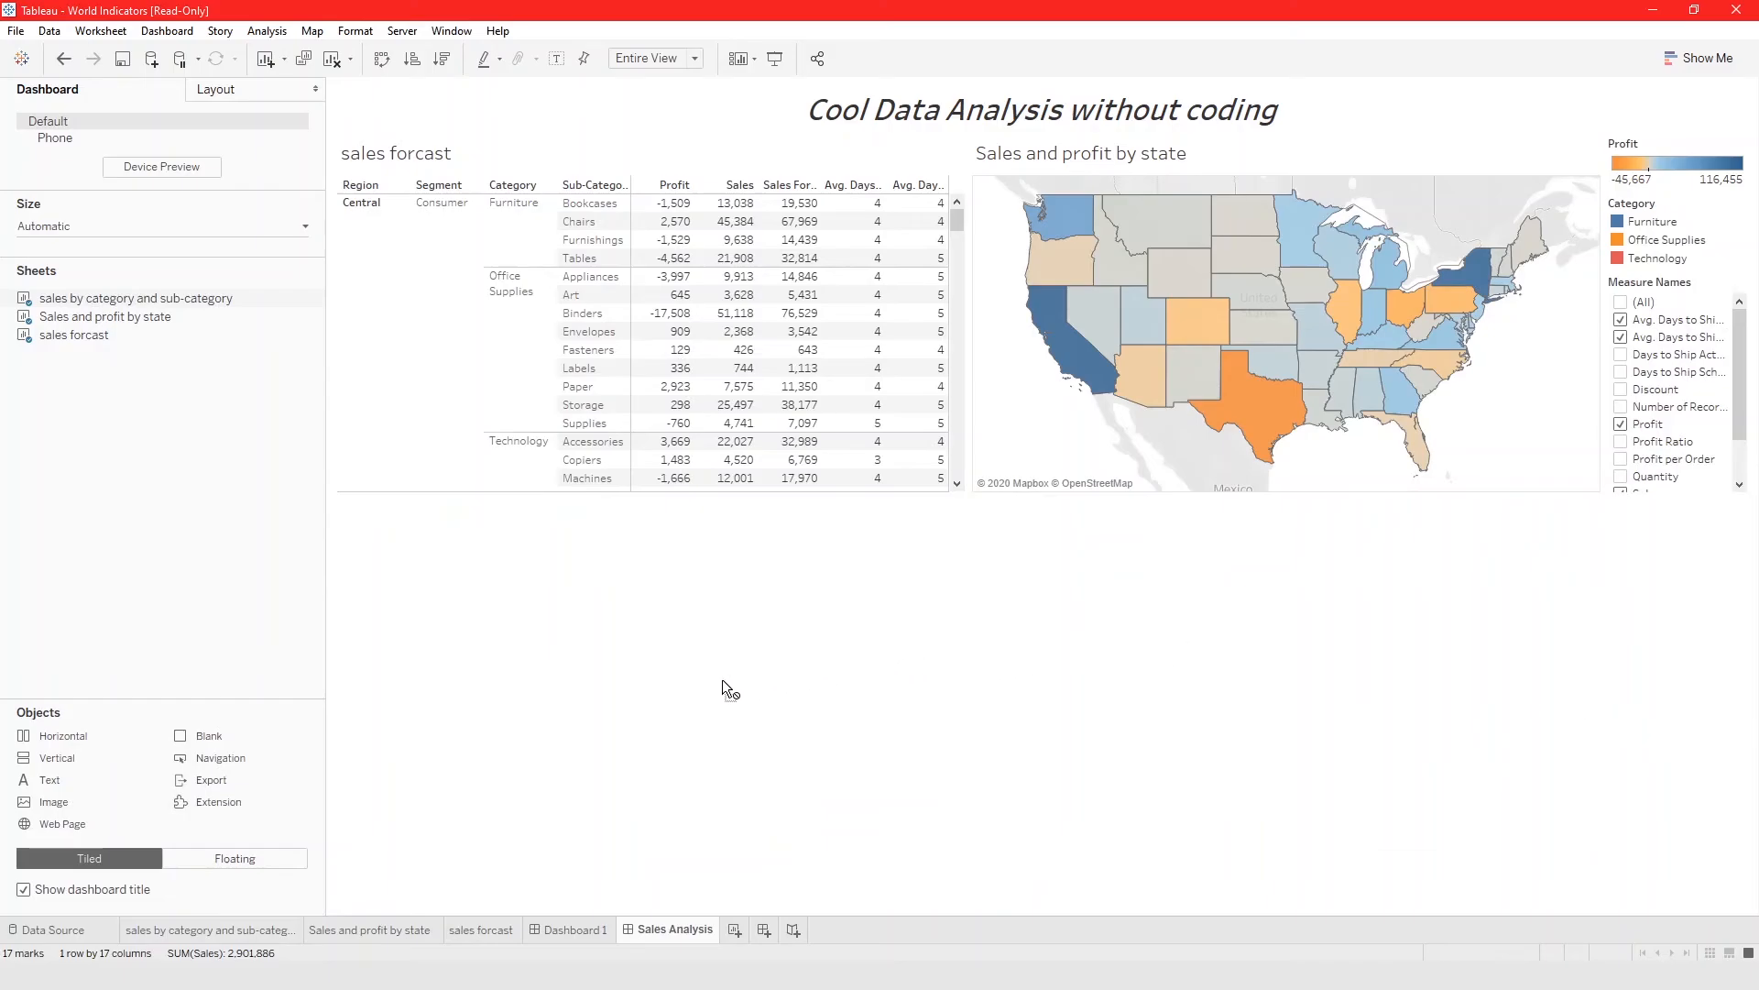
mouse_move(729, 530)
mouse_down()
mouse_move(738, 470)
mouse_move(748, 536)
mouse_up()
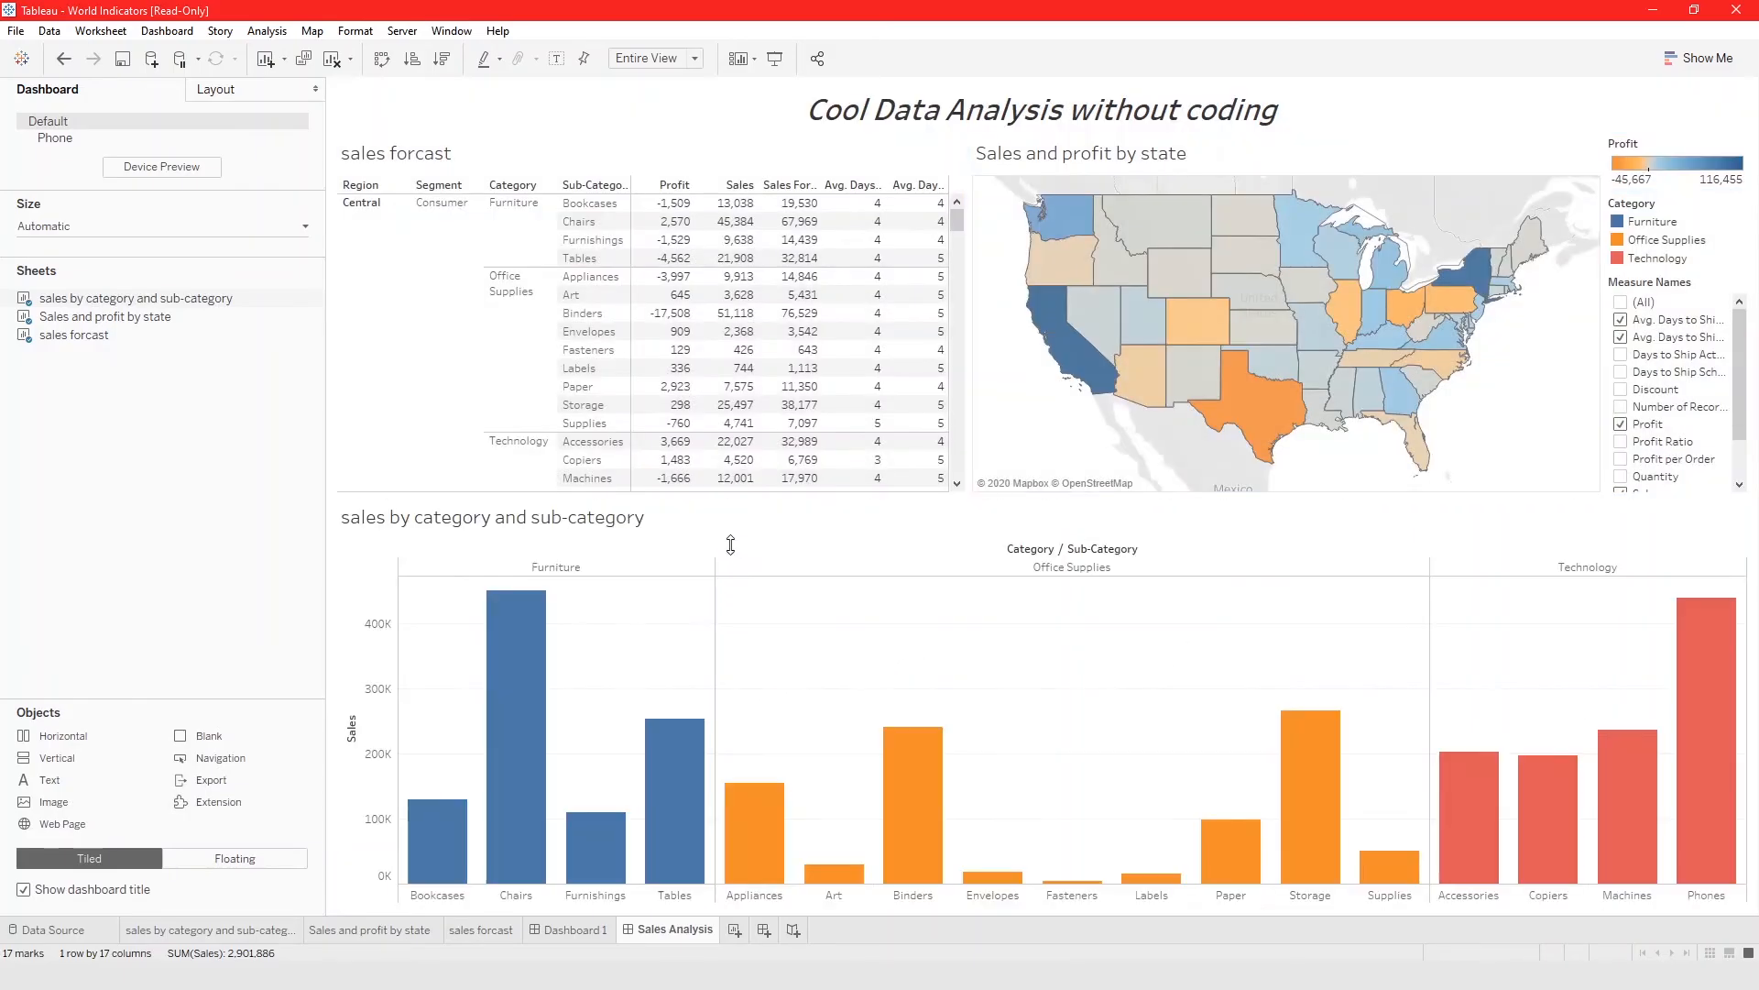
drag(1042, 489, 718, 555)
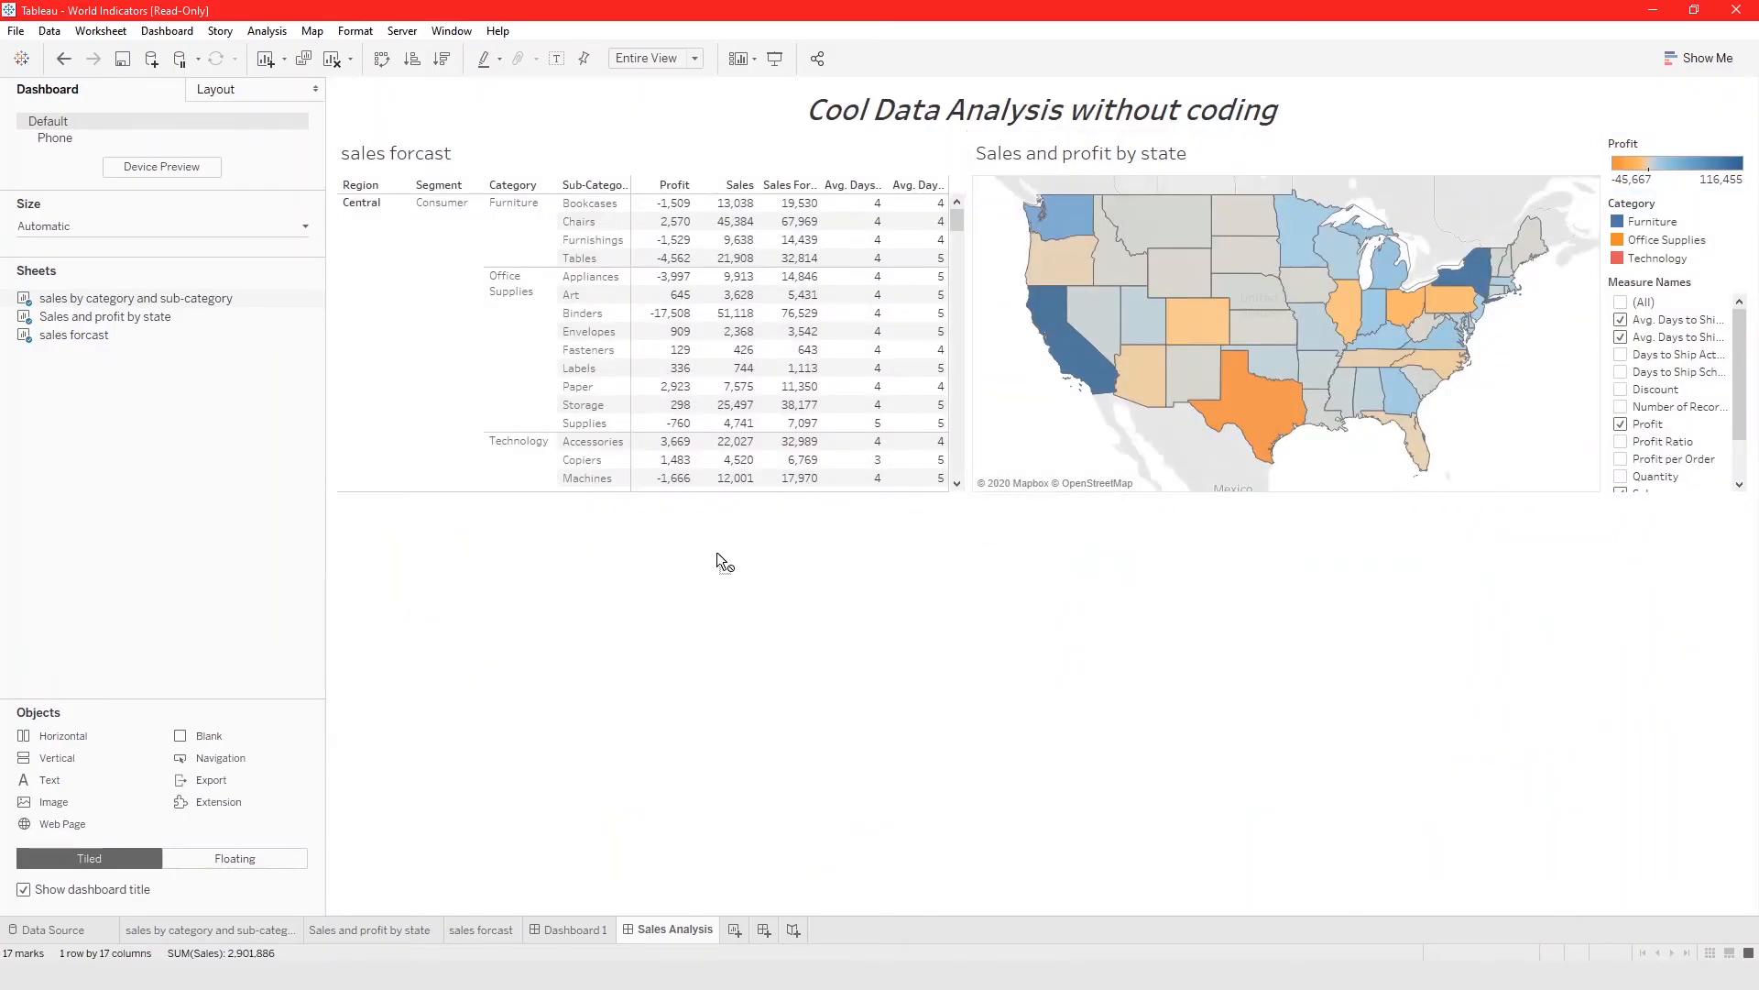
drag(863, 508, 981, 431)
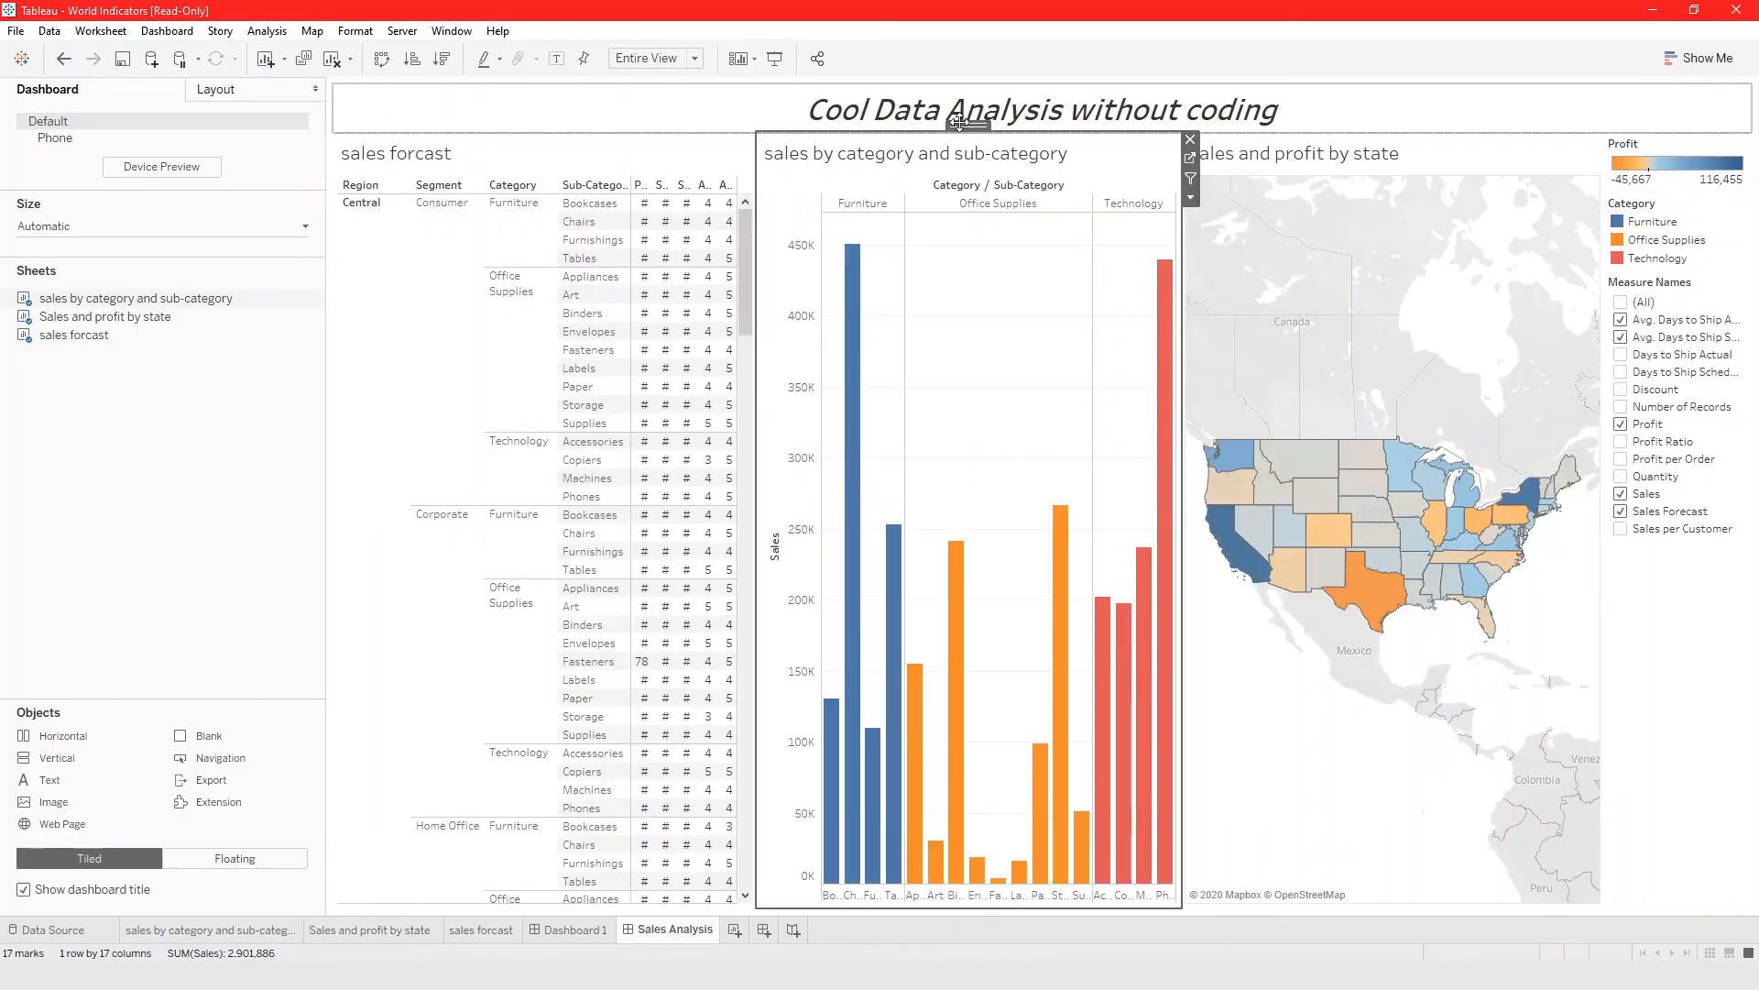
Rearrange the tiled sheets so the map spans the full width above the sales forcast table and the category chart side by side
drag(963, 136, 954, 753)
drag(796, 830, 667, 845)
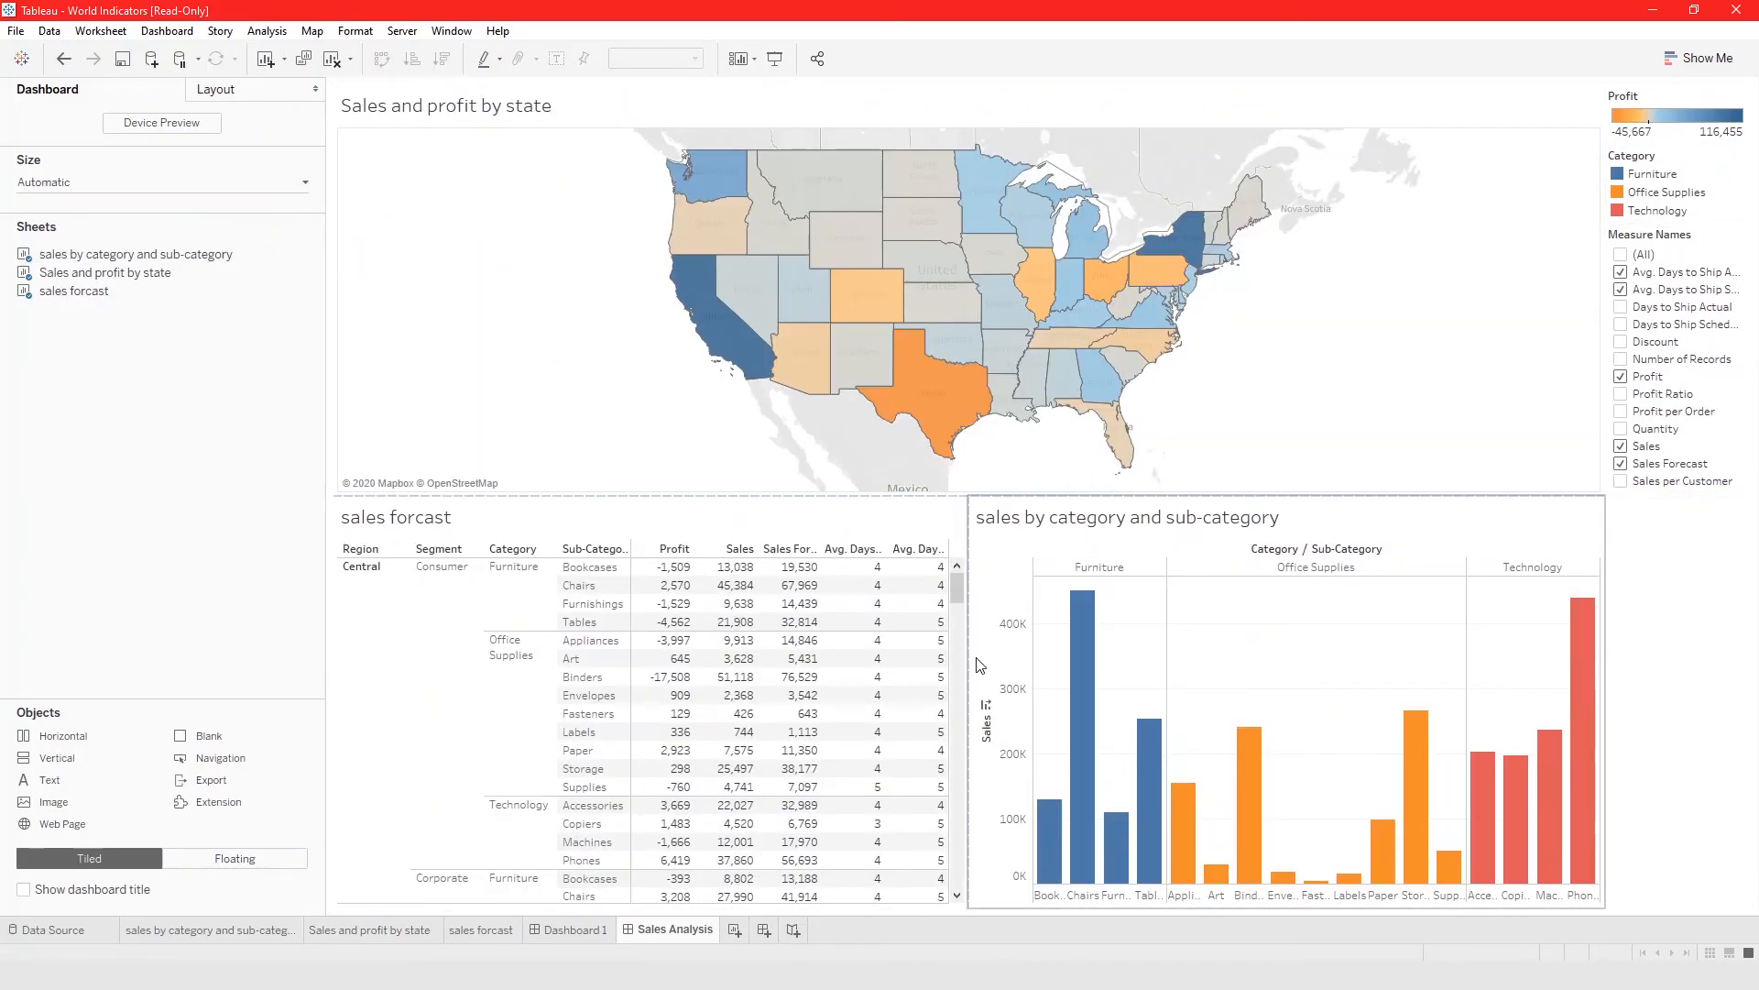
Compare the category and sub-category chart on the Sales Analysis dashboard with its source worksheet, going back and forth between them
mouse_move(1082, 772)
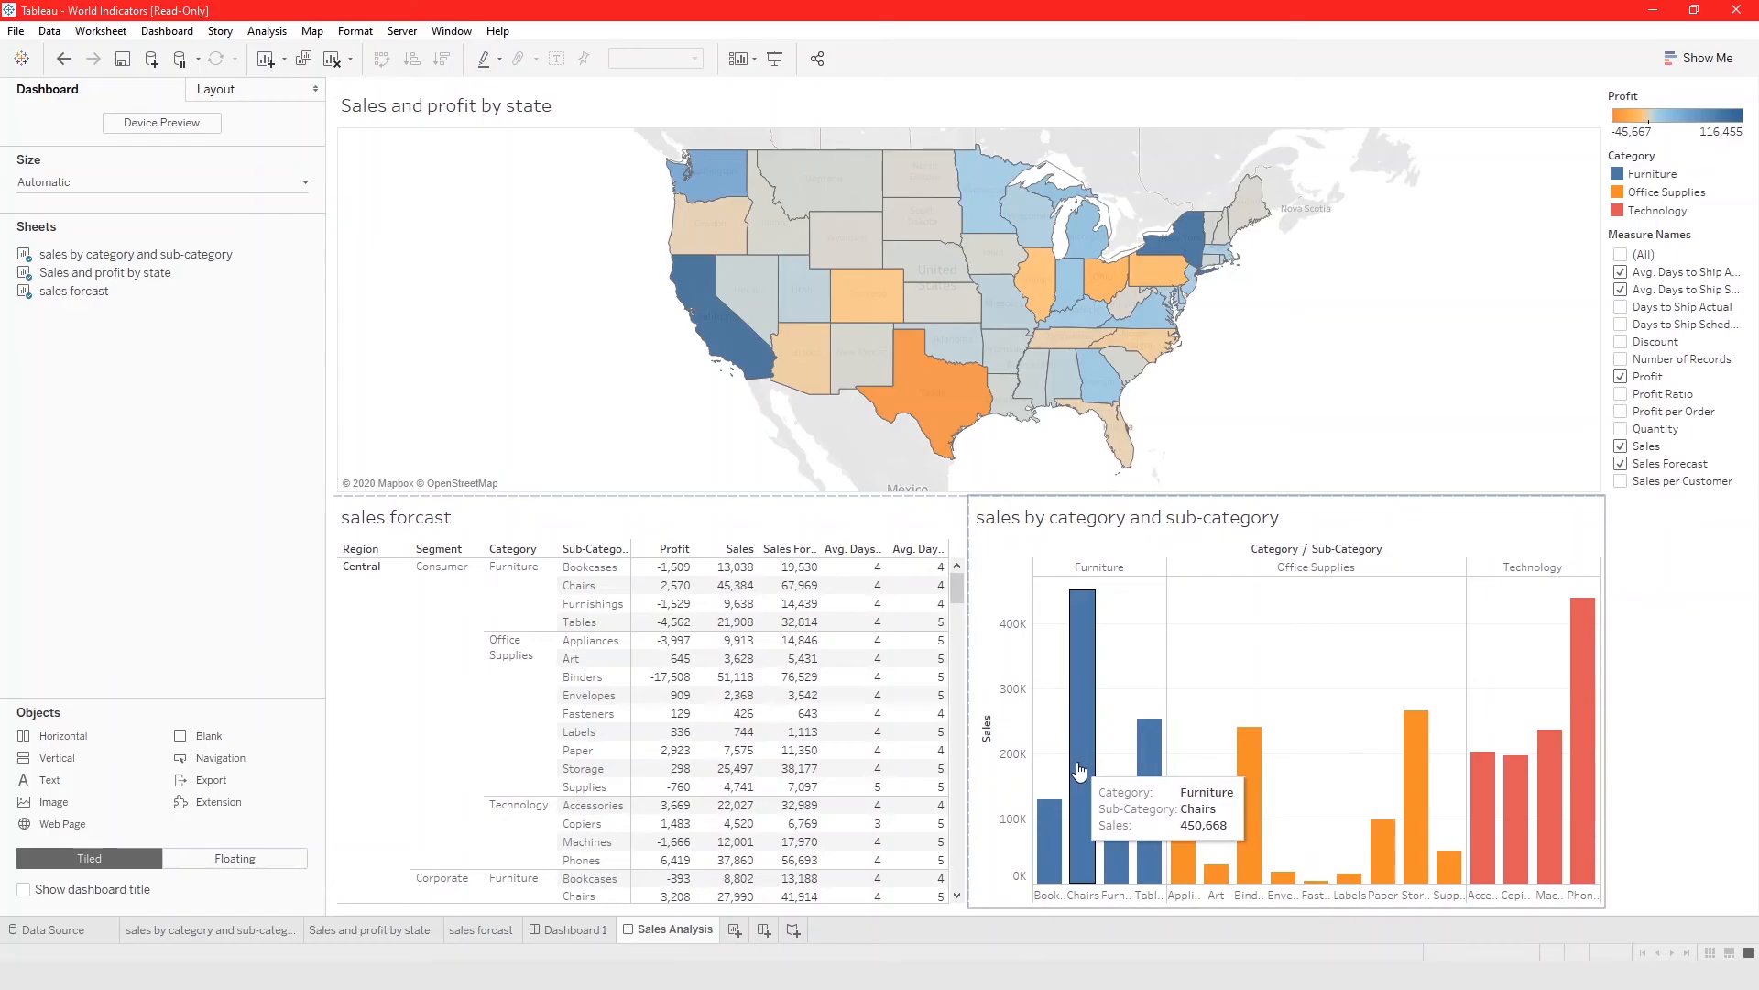
click(240, 930)
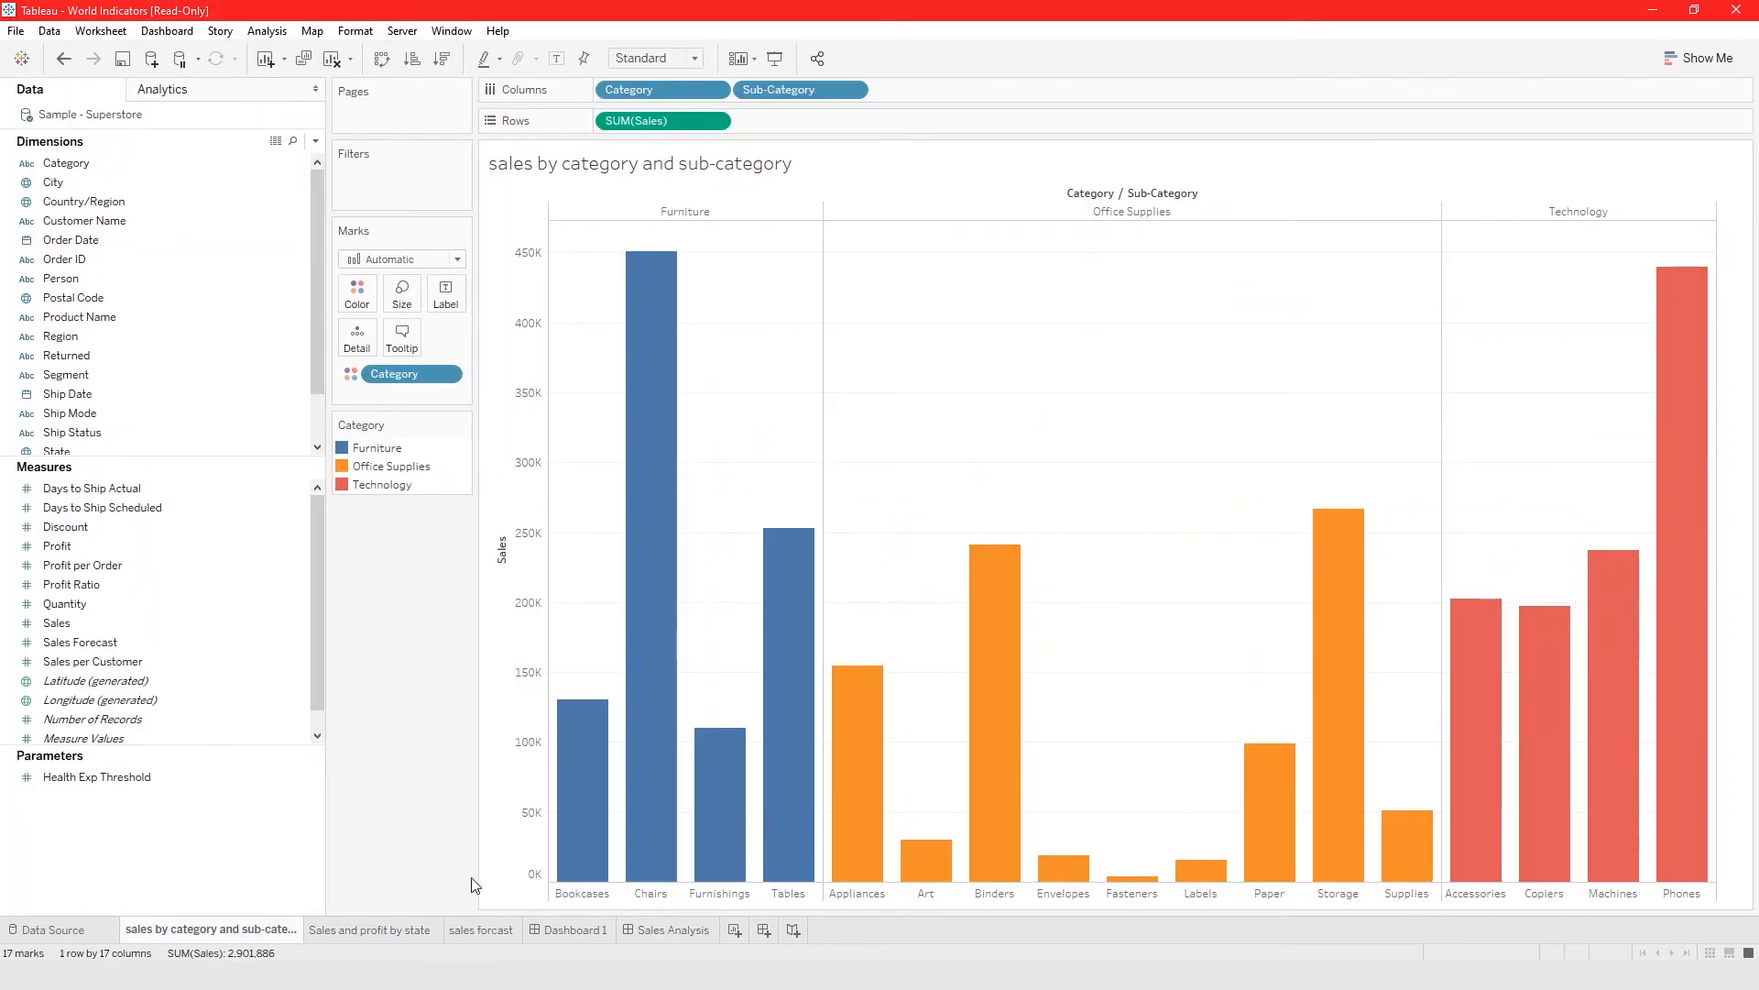
click(683, 931)
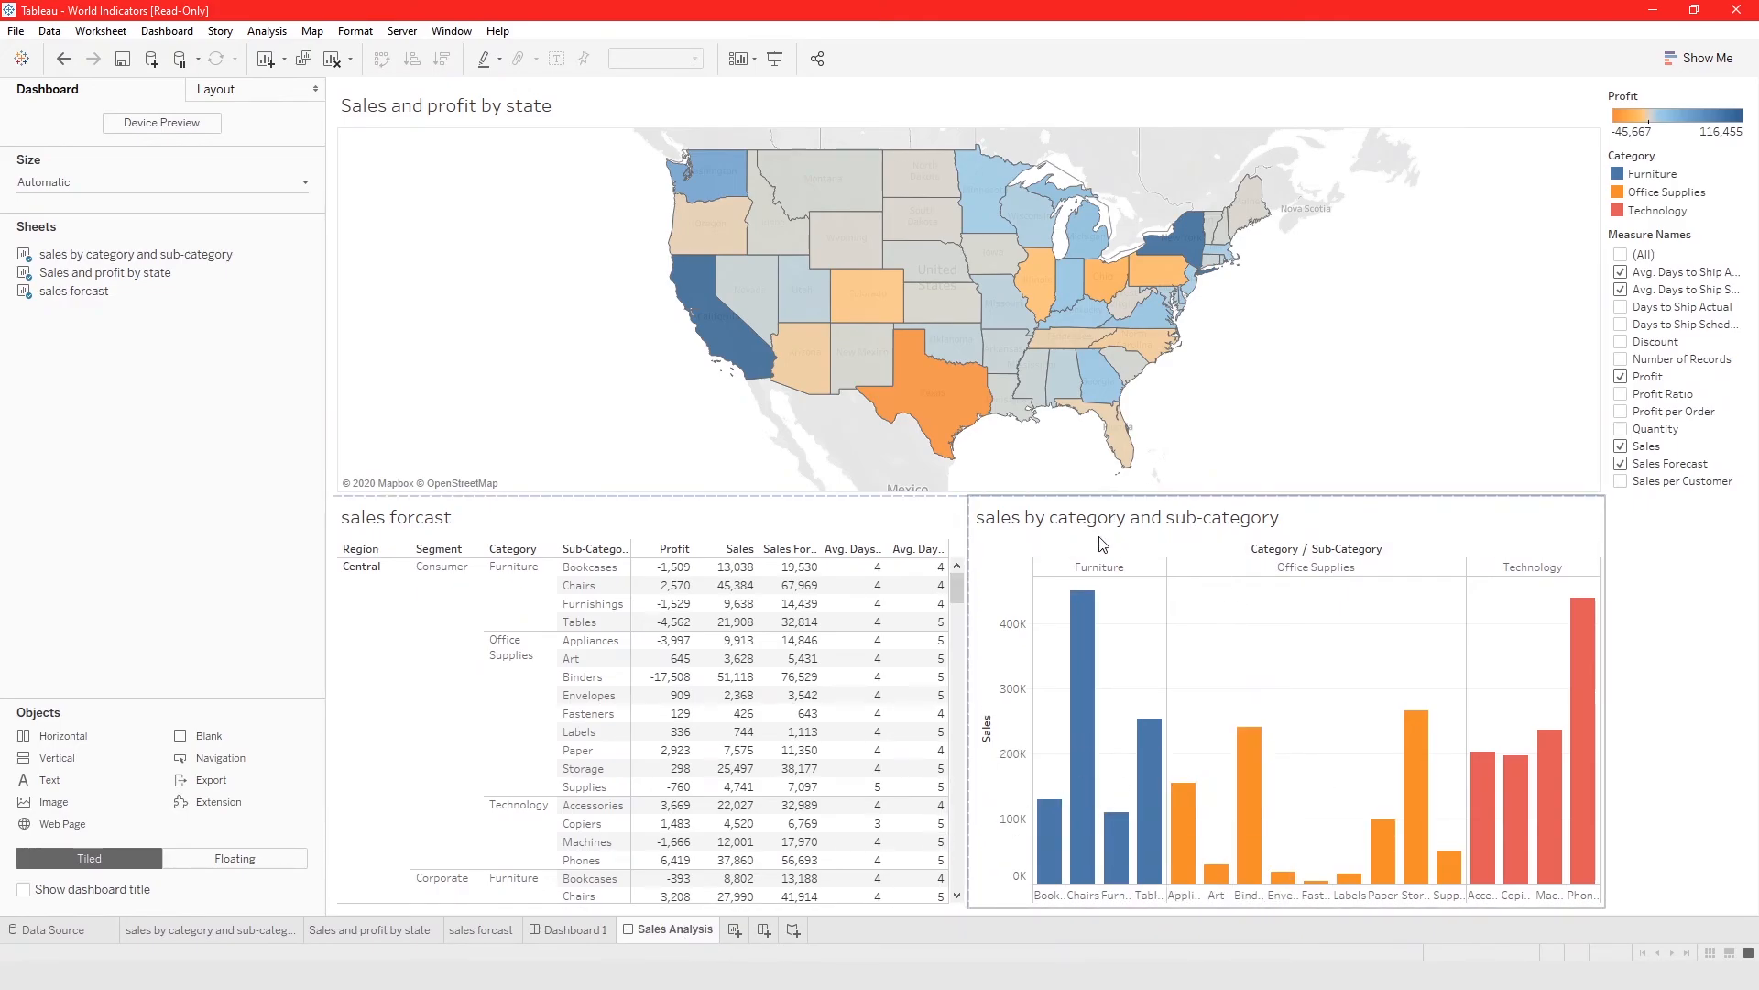
click(237, 930)
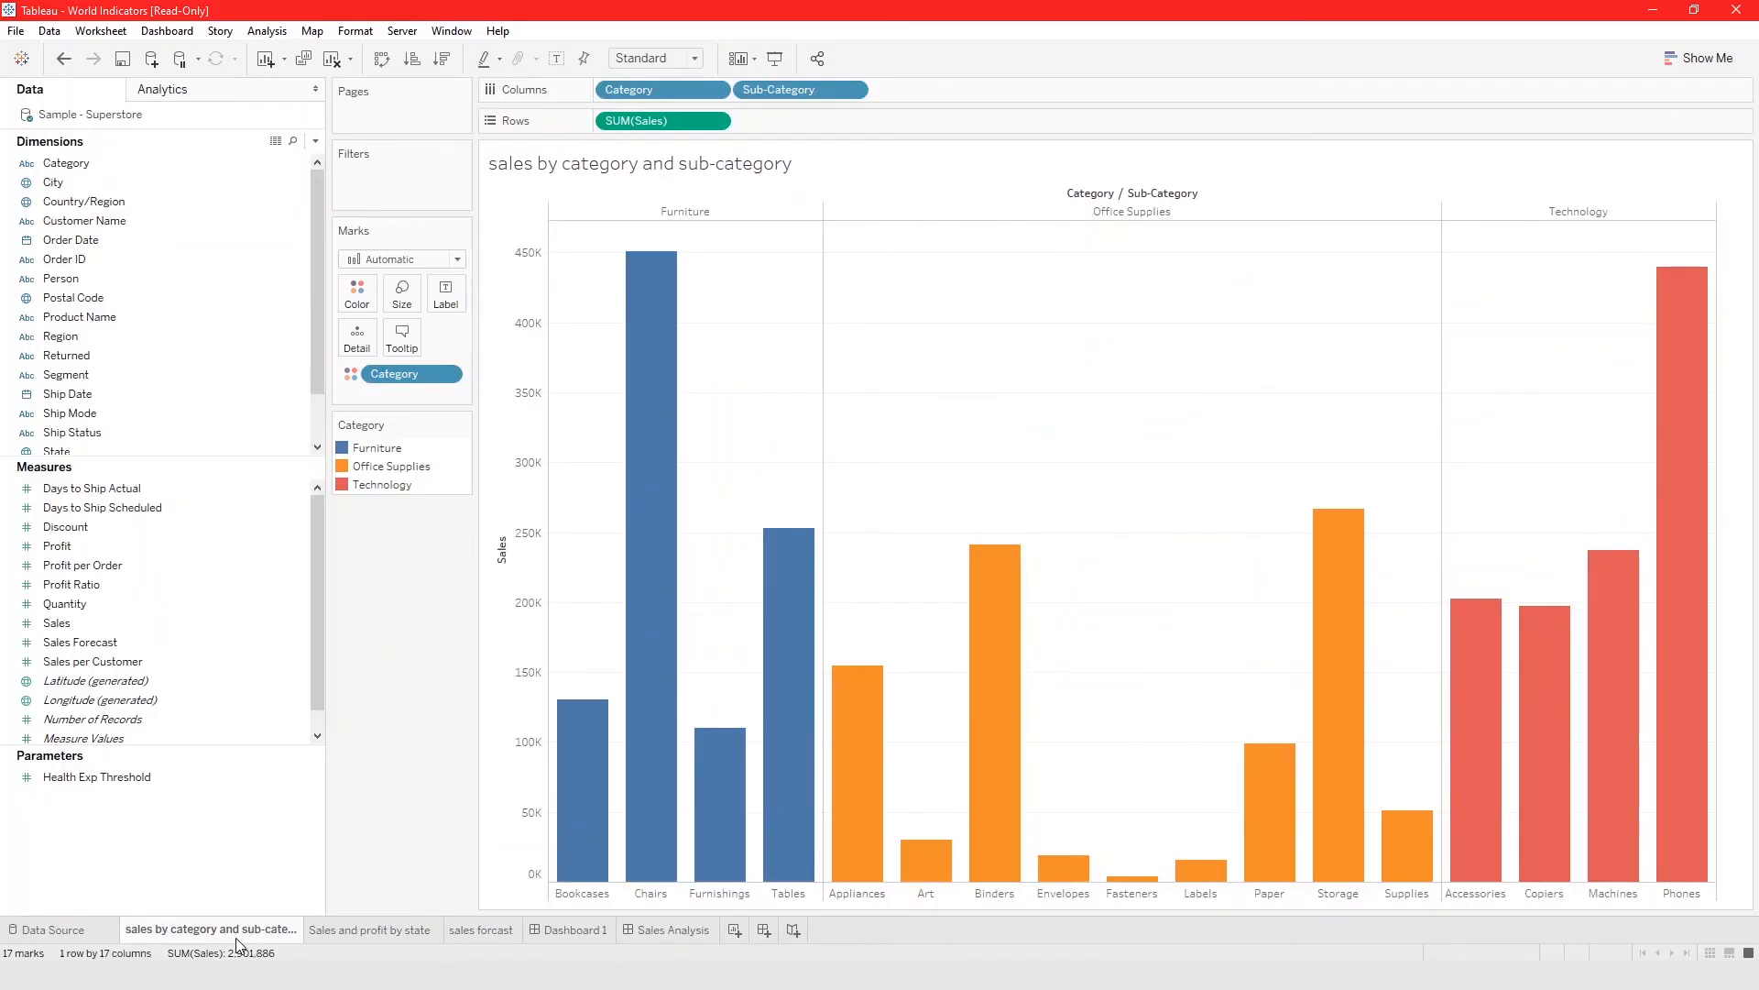
click(652, 928)
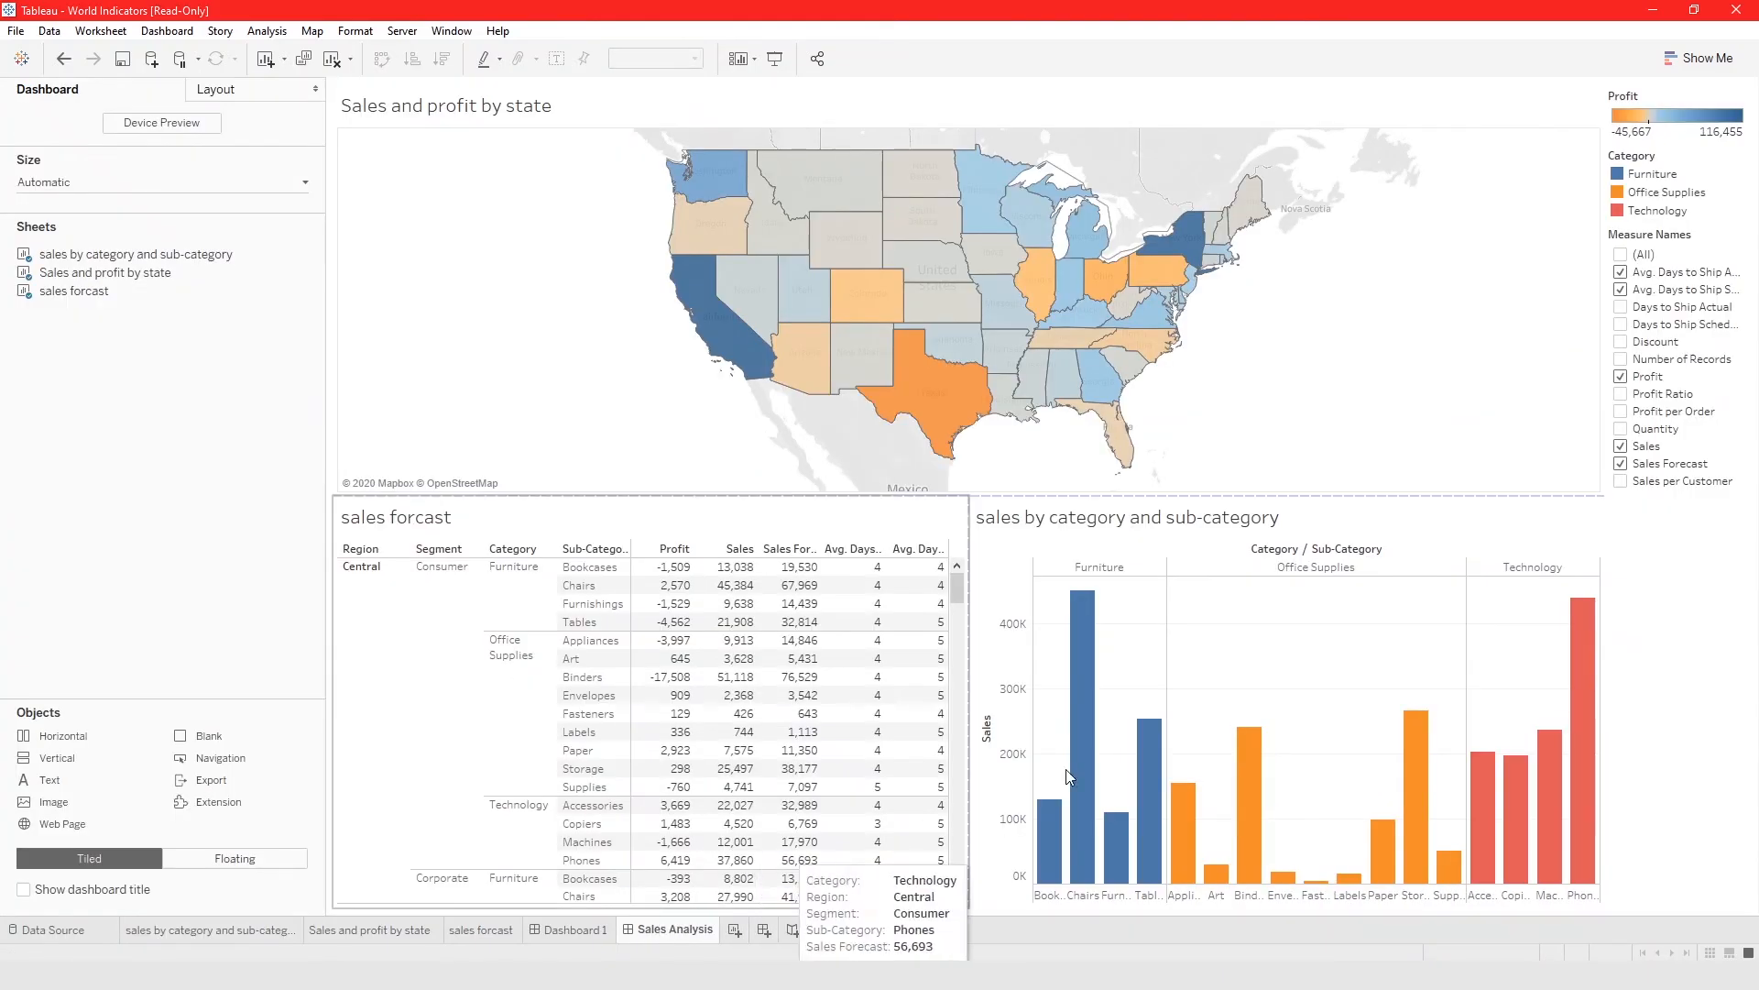
Select the category and sub-category chart on the dashboard, go to its source sheet from there, and return to the Sales Analysis dashboard
click(1560, 539)
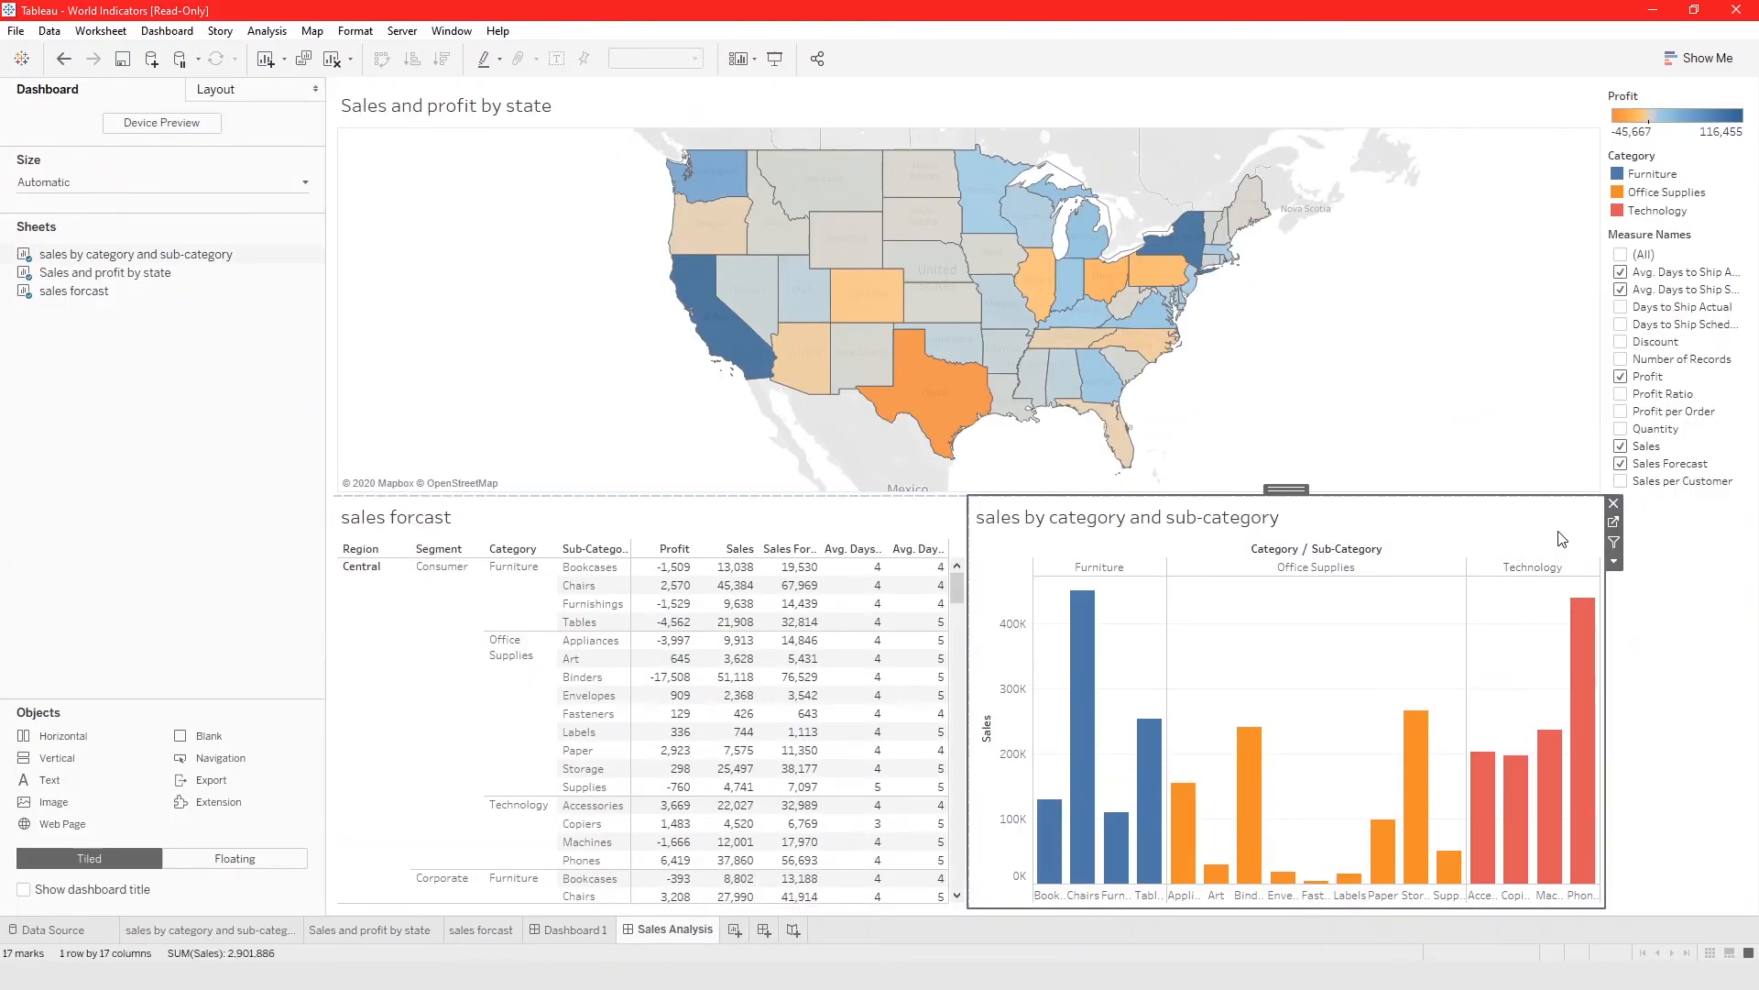
click(1614, 524)
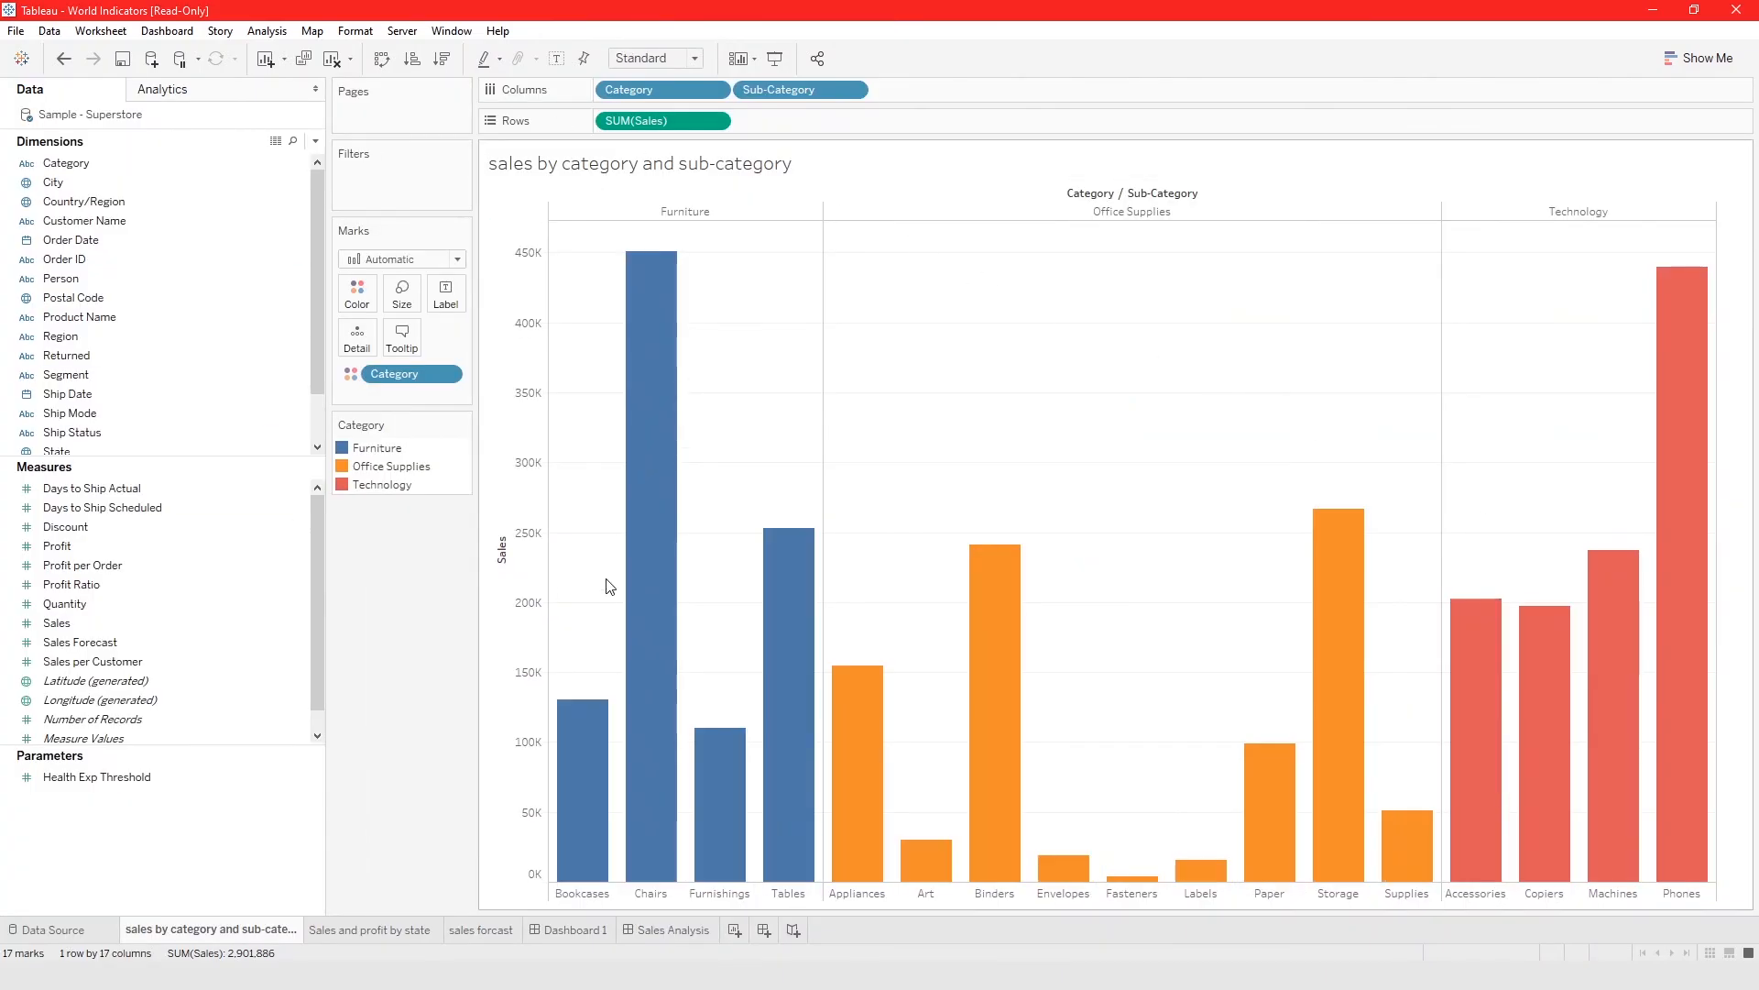
click(668, 930)
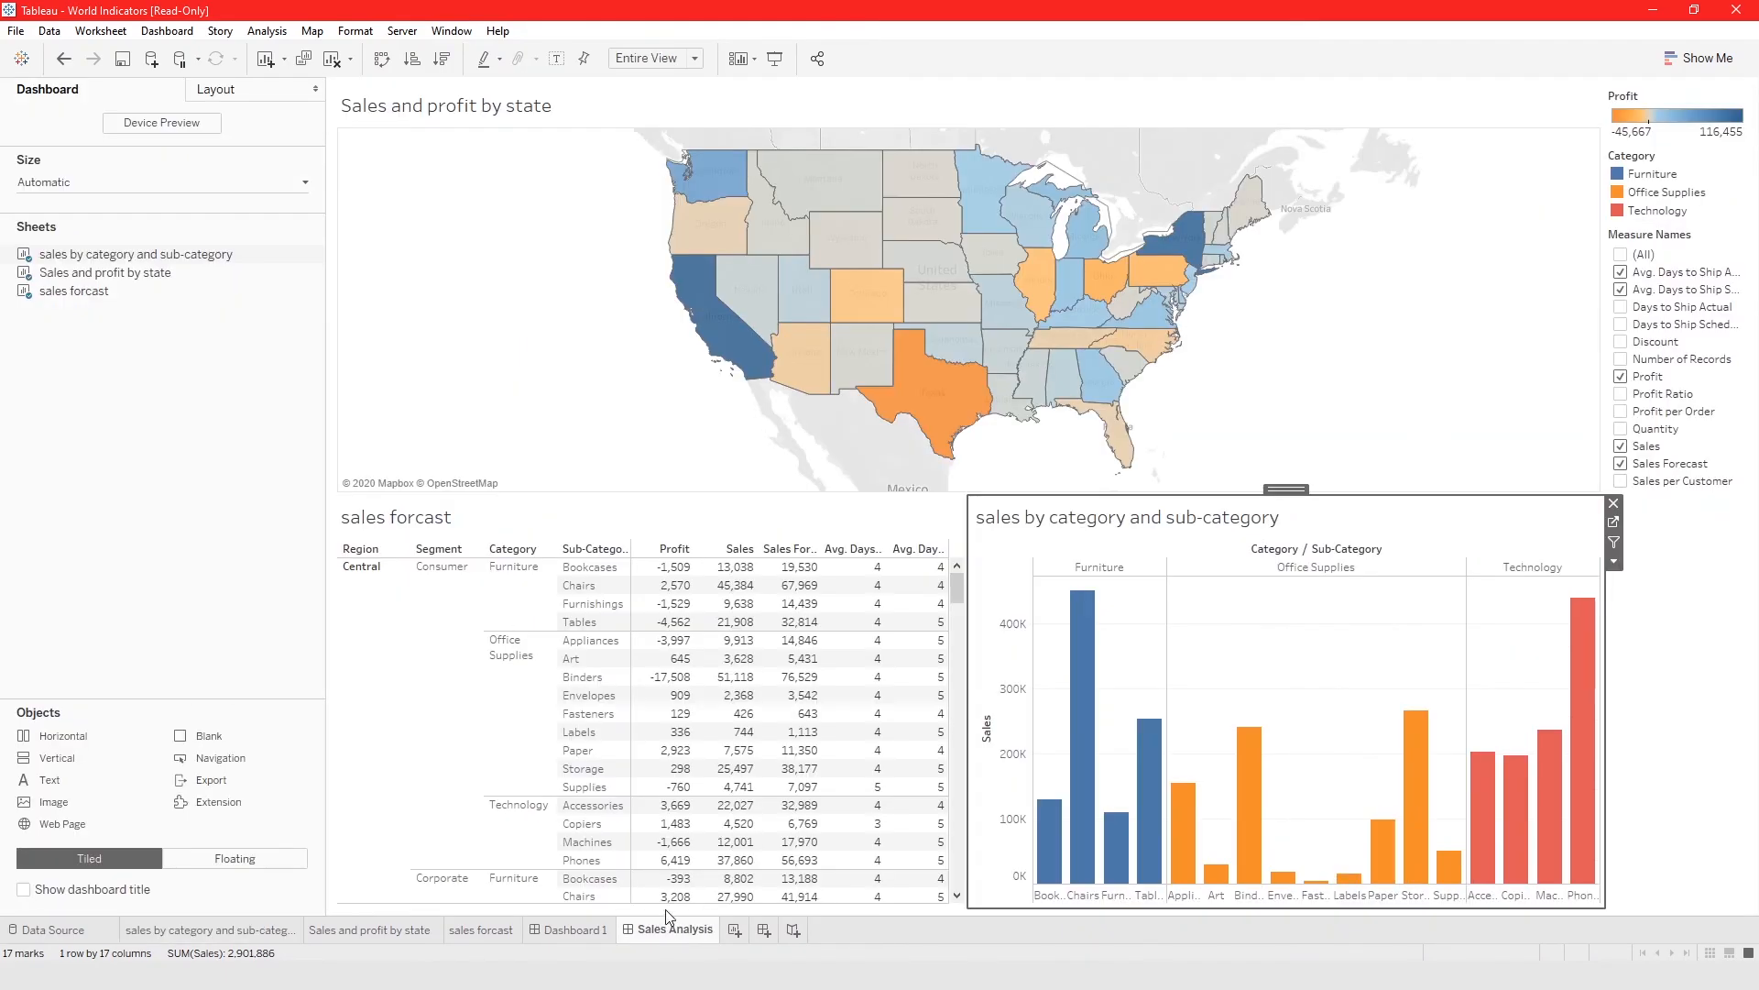
Color the bars in the sales by category and sub-category worksheet by Sales instead of Category, and return to the Sales Analysis dashboard
mouse_move(264, 283)
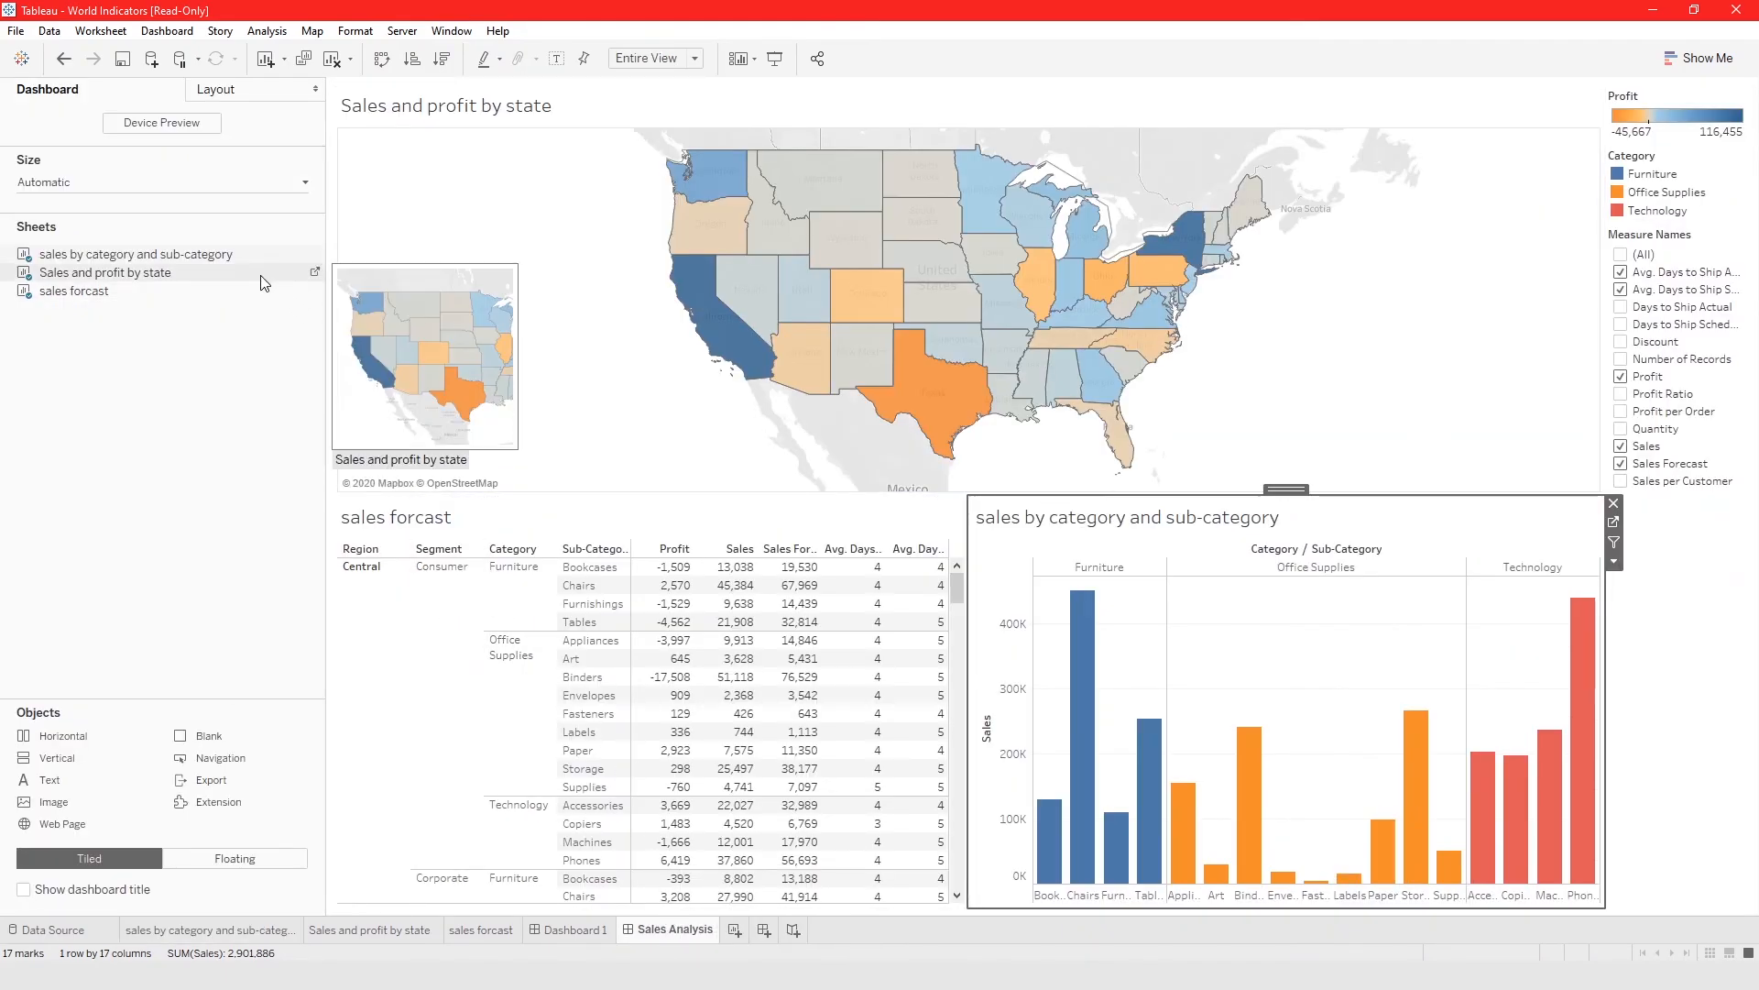
click(312, 253)
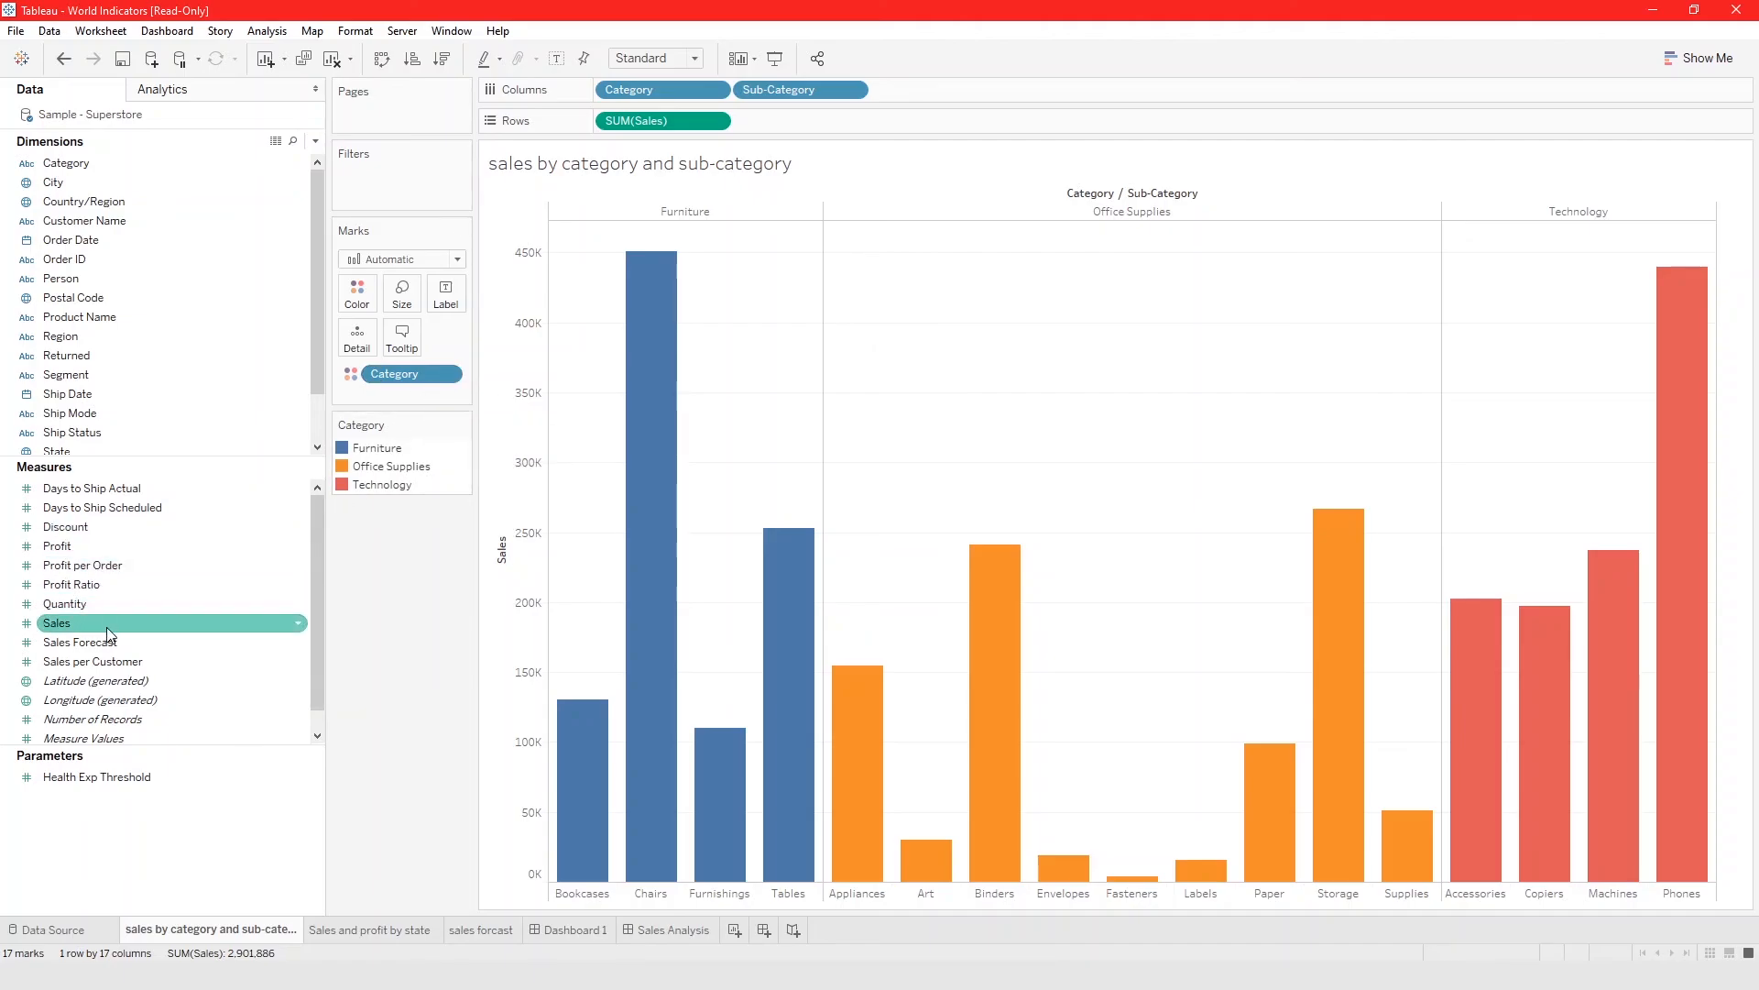
drag(83, 622, 357, 291)
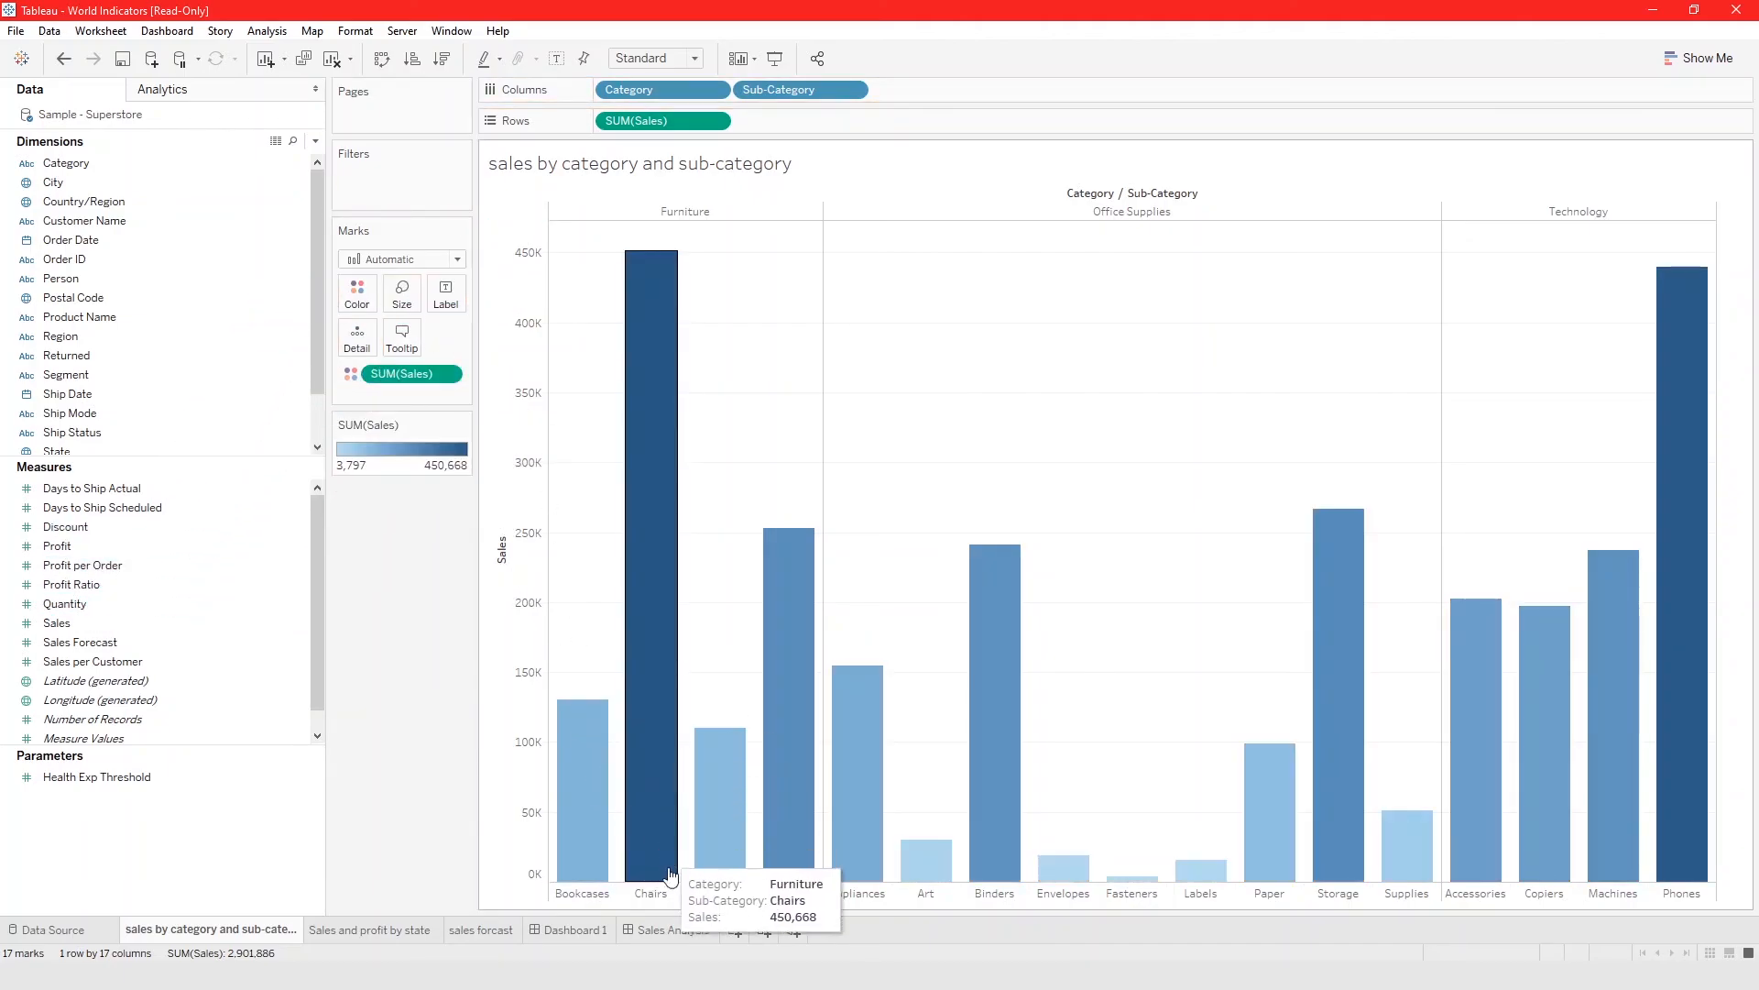
click(668, 930)
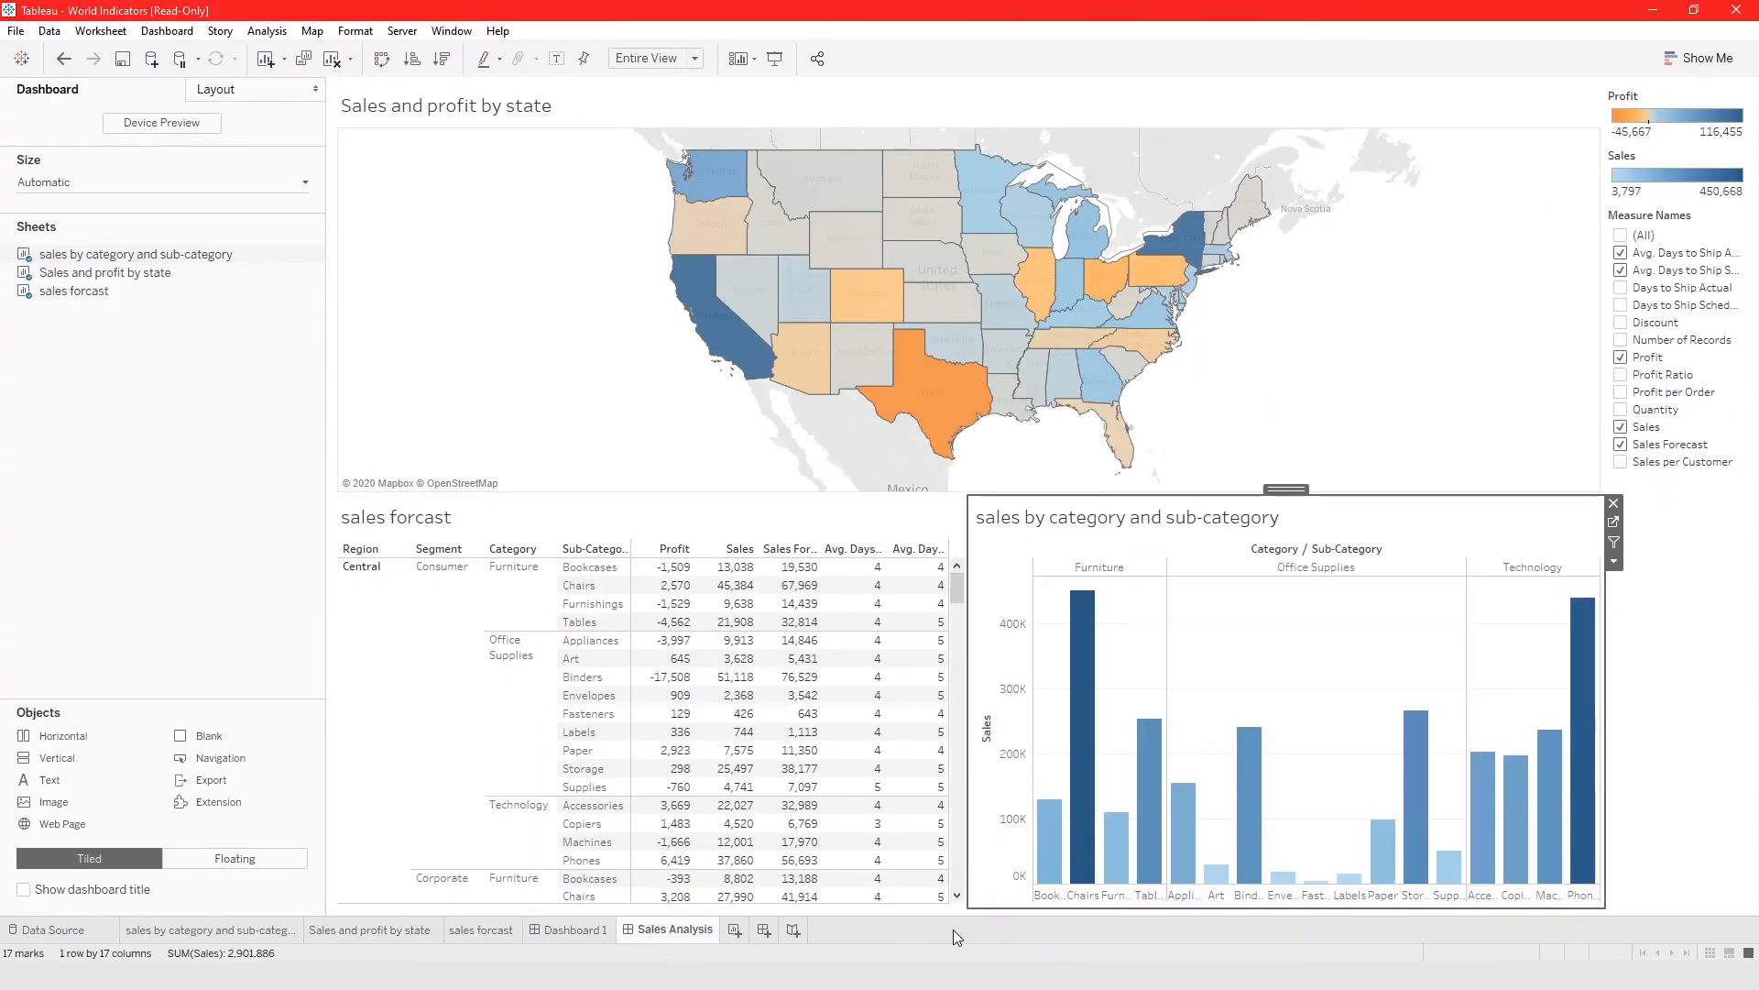
Look over the Sales and profit by state worksheet and its Profit and Sales measures, and return to the Sales Analysis dashboard
mouse_move(1089, 834)
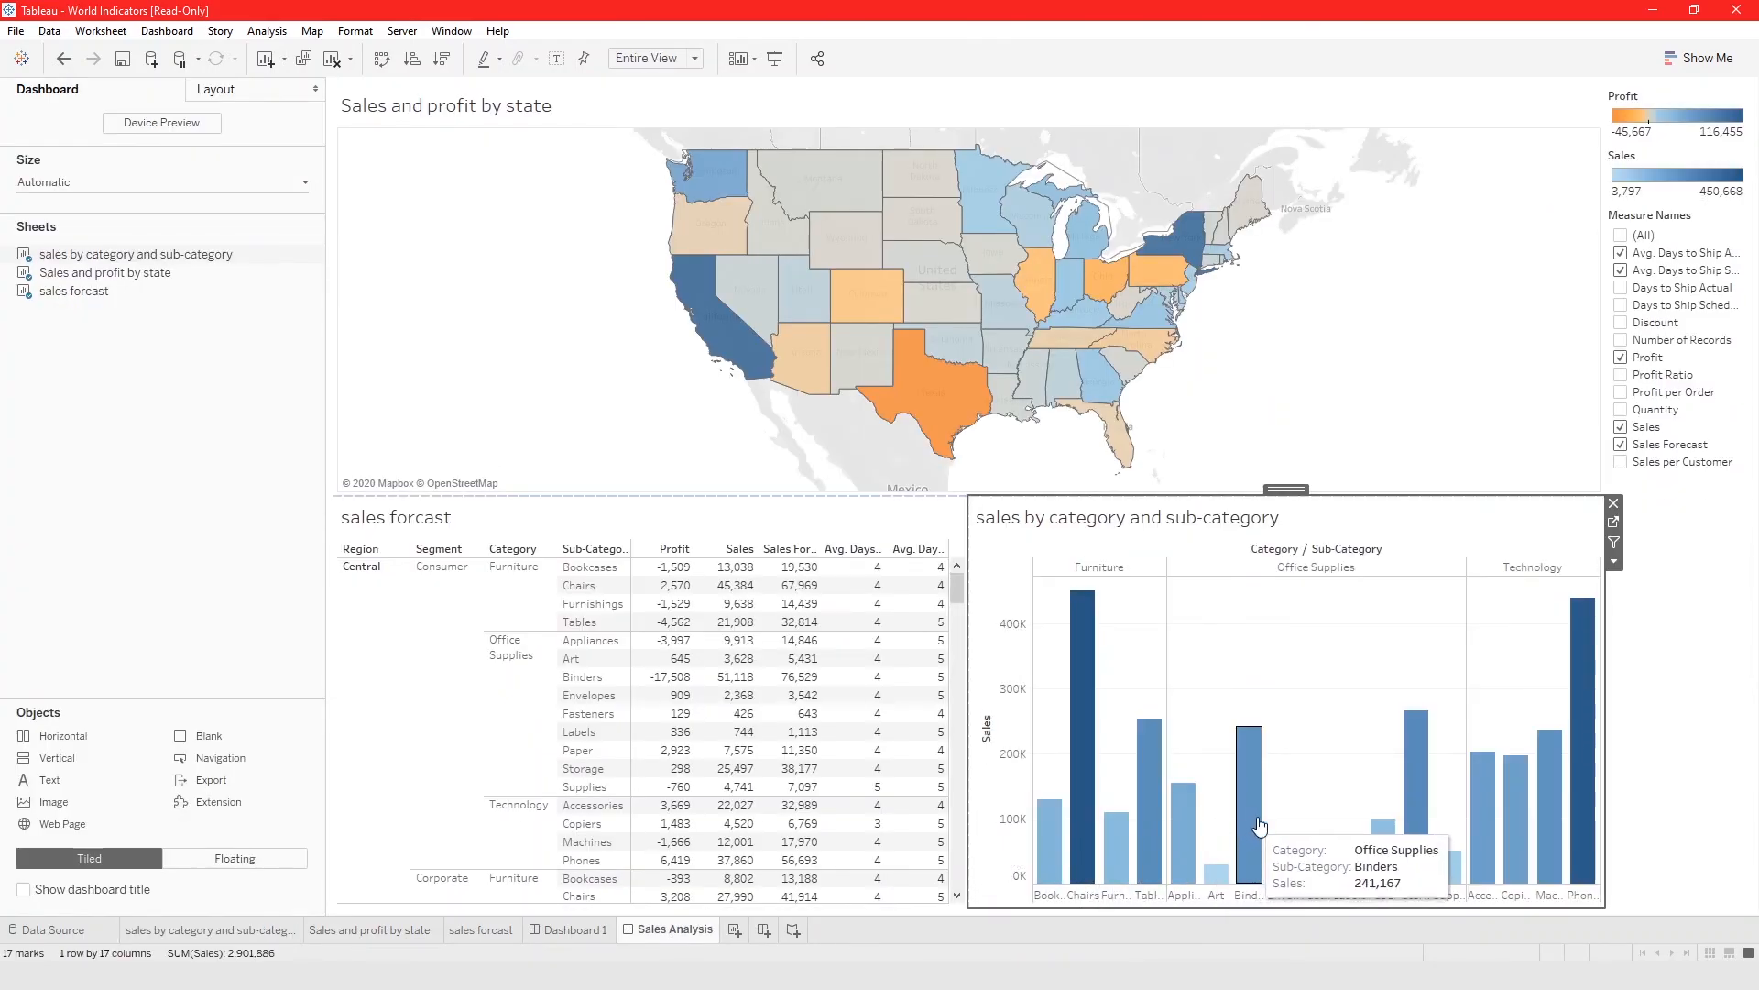
mouse_move(1034, 331)
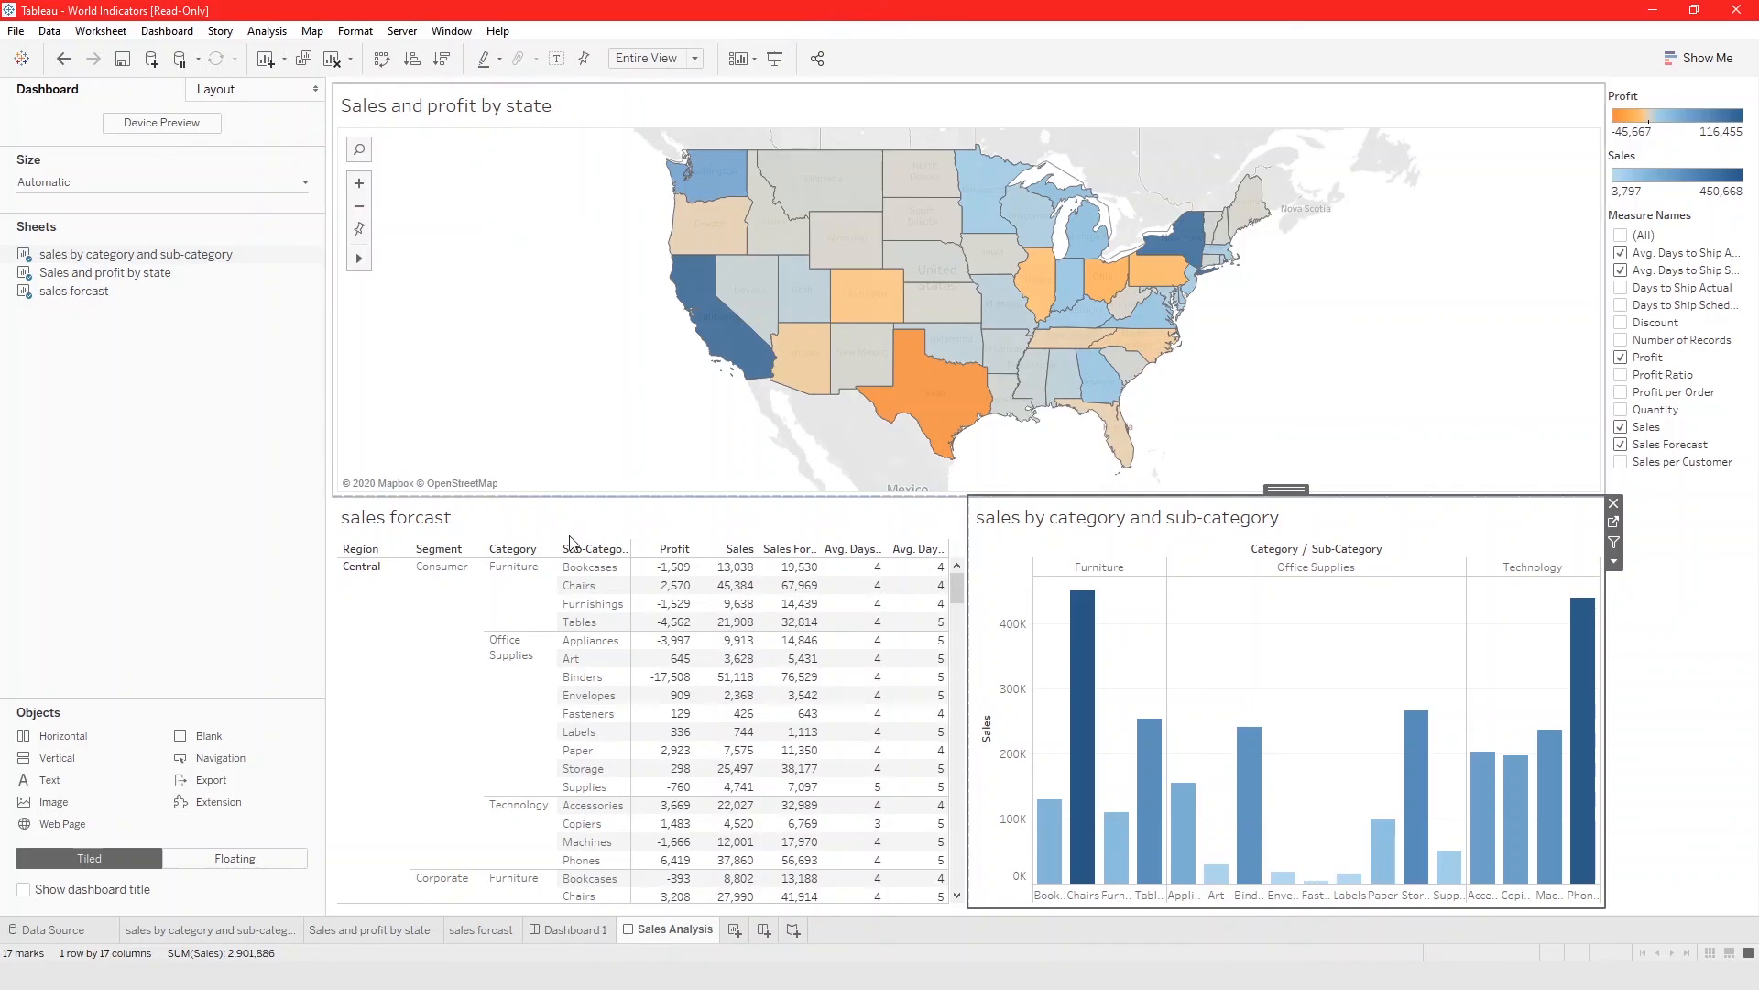
click(275, 931)
click(385, 931)
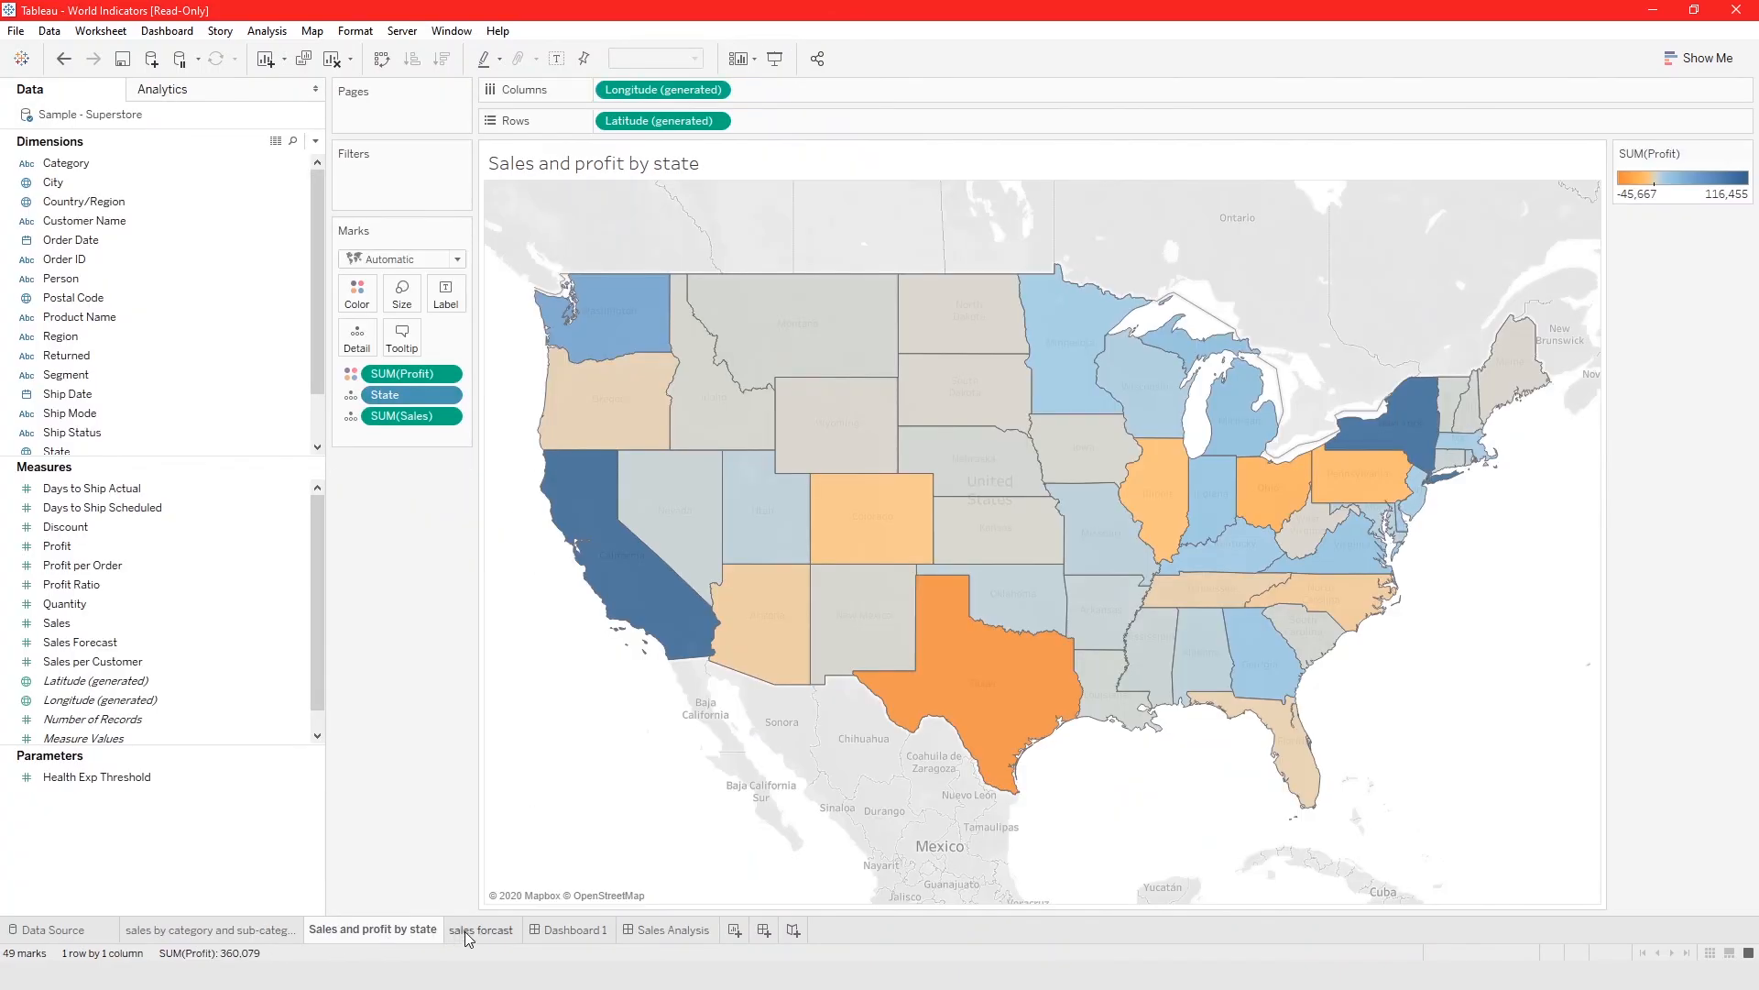
click(128, 547)
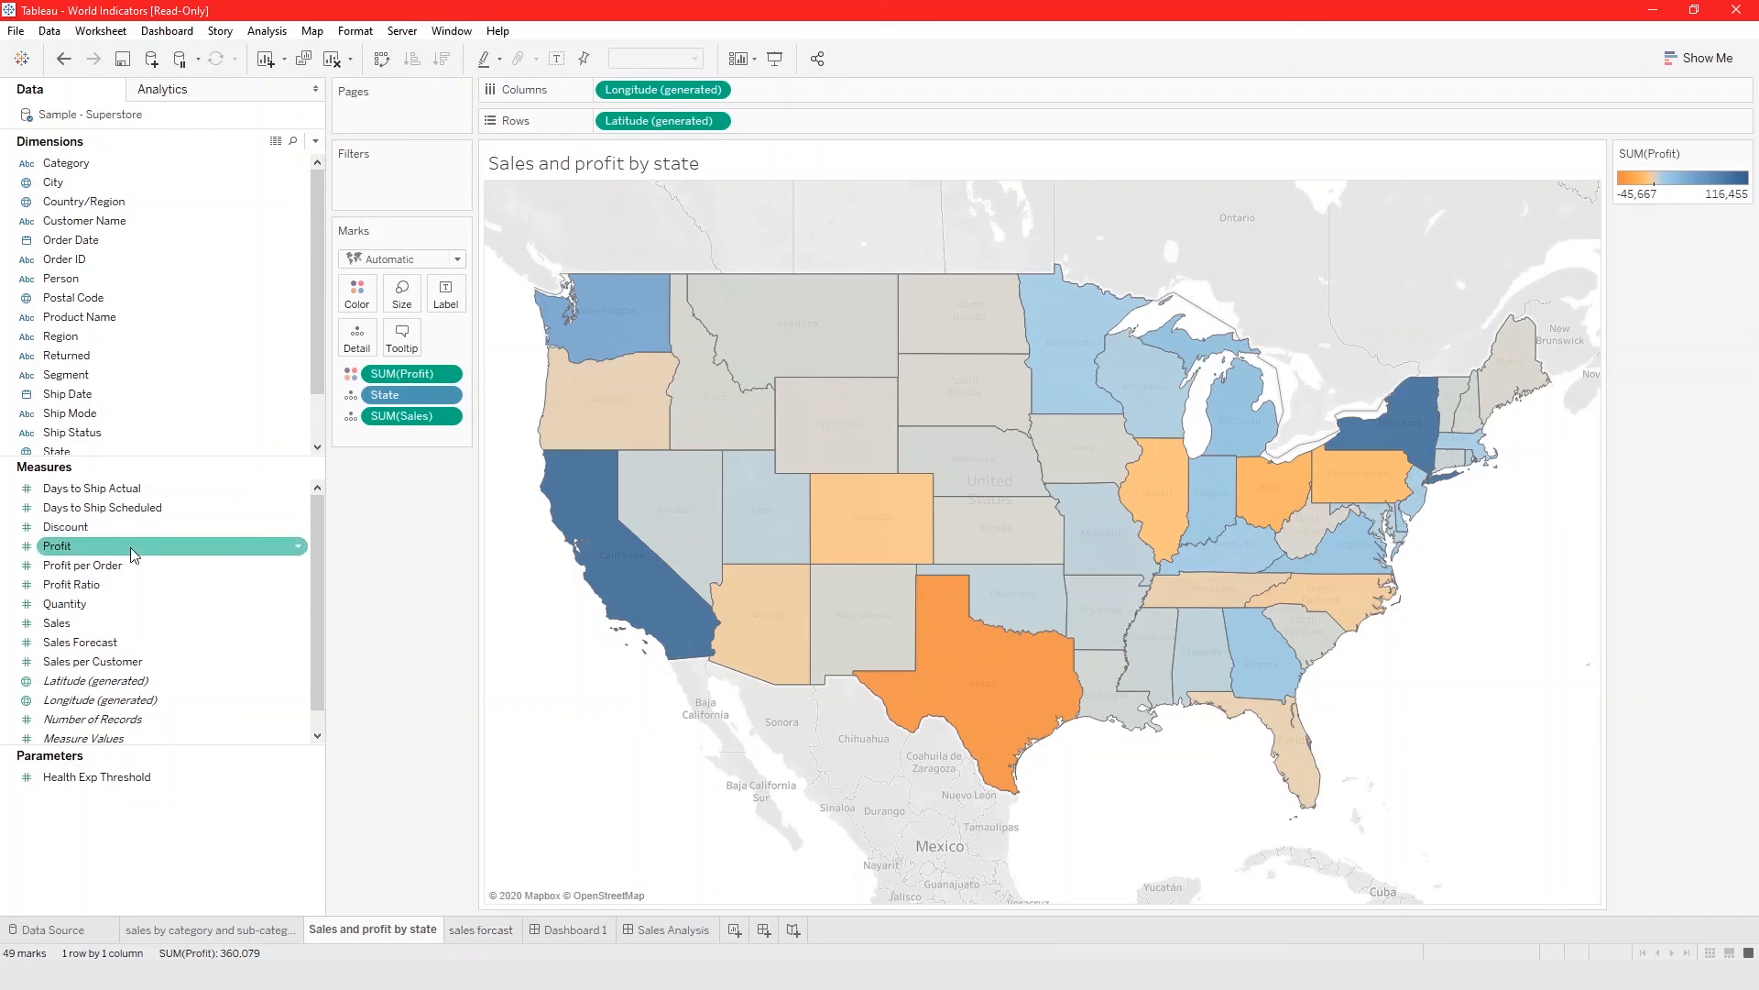
click(119, 623)
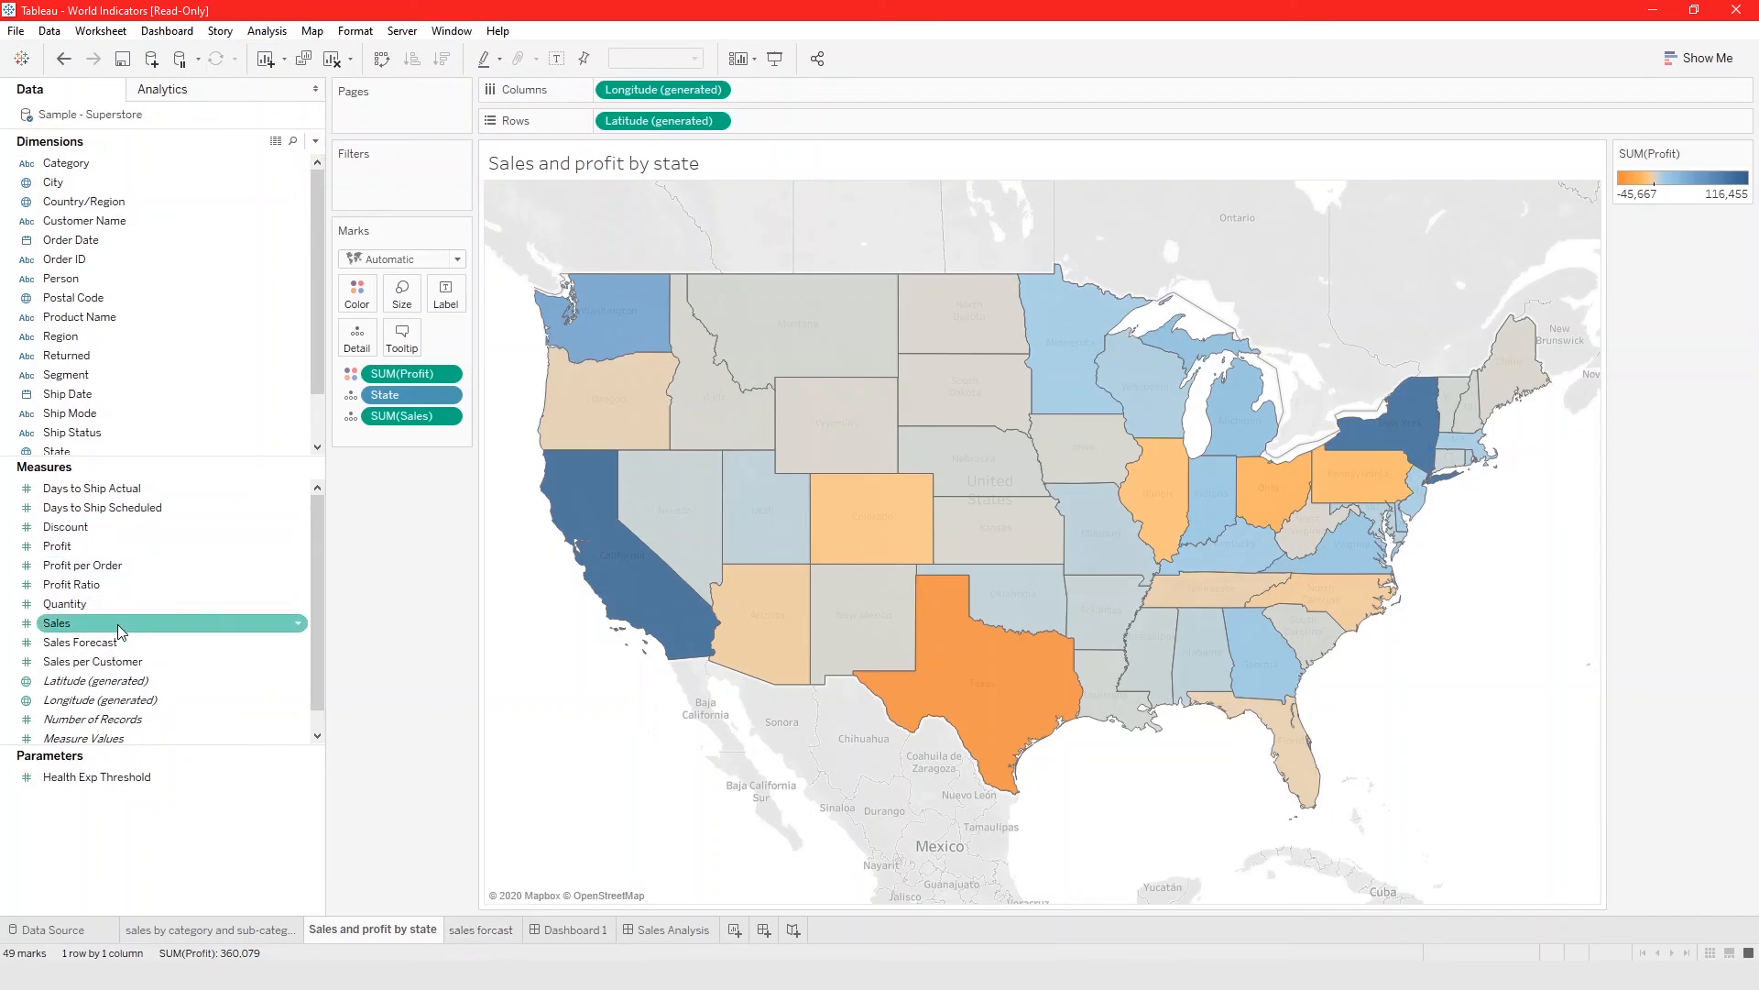
click(674, 929)
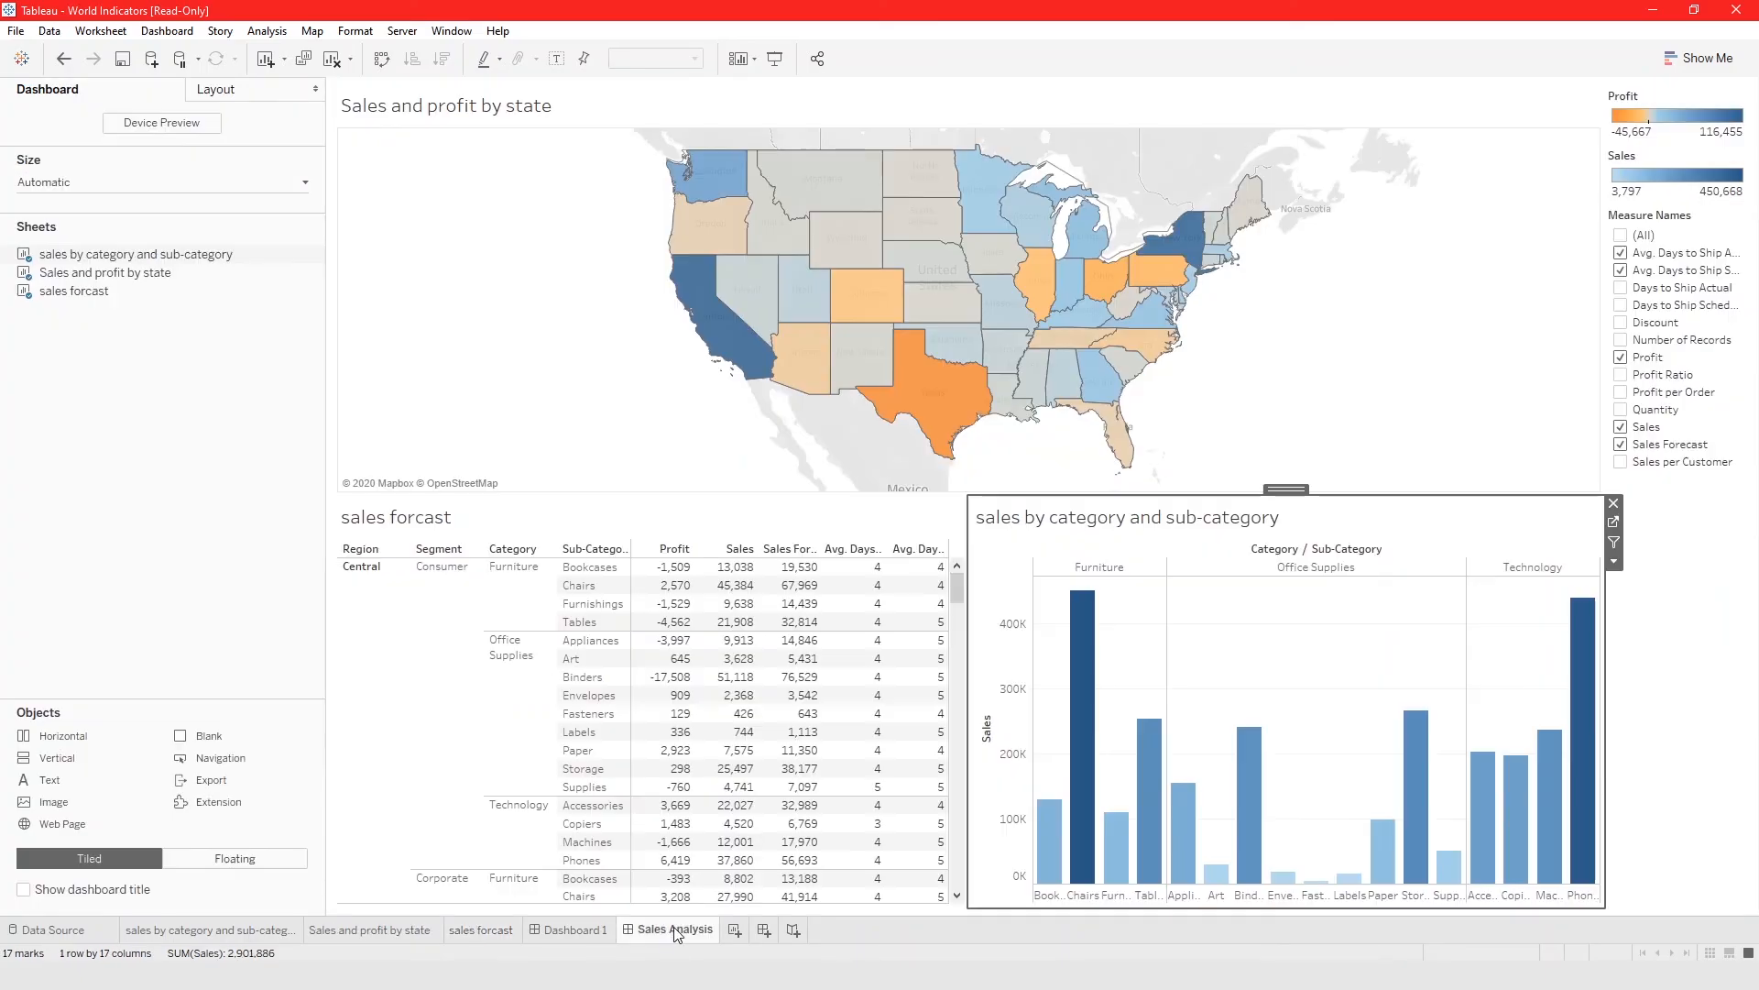